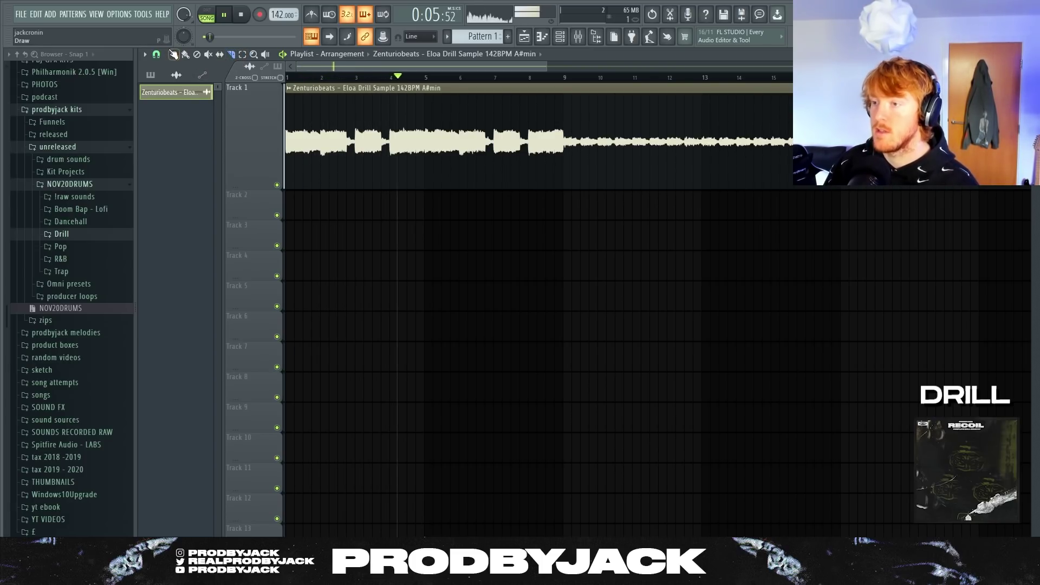
Audition the Eloa Drill Sample on Track 1 and check its channel settings
double_click(353, 121)
key(space)
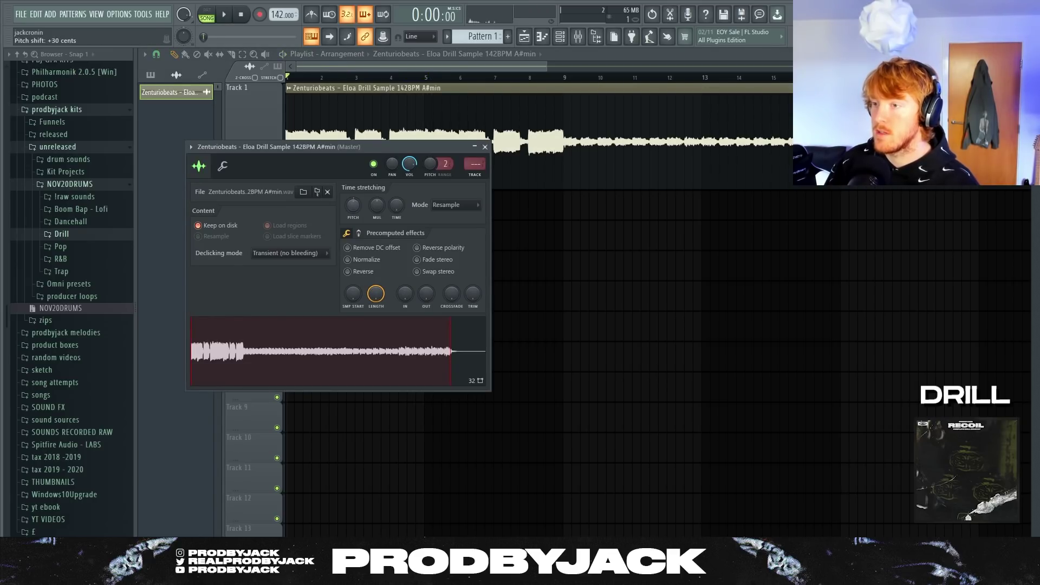
key(space)
right_click(550, 202)
scroll(325, 145, down, 3)
scroll(327, 144, up, 2)
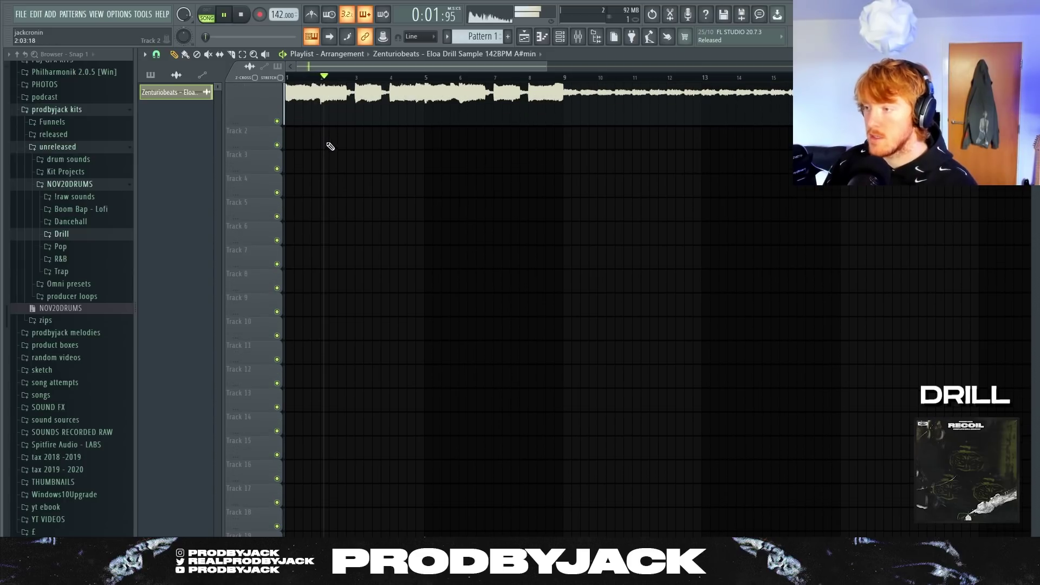
scroll(331, 146, up, 1)
scroll(341, 149, up, 1)
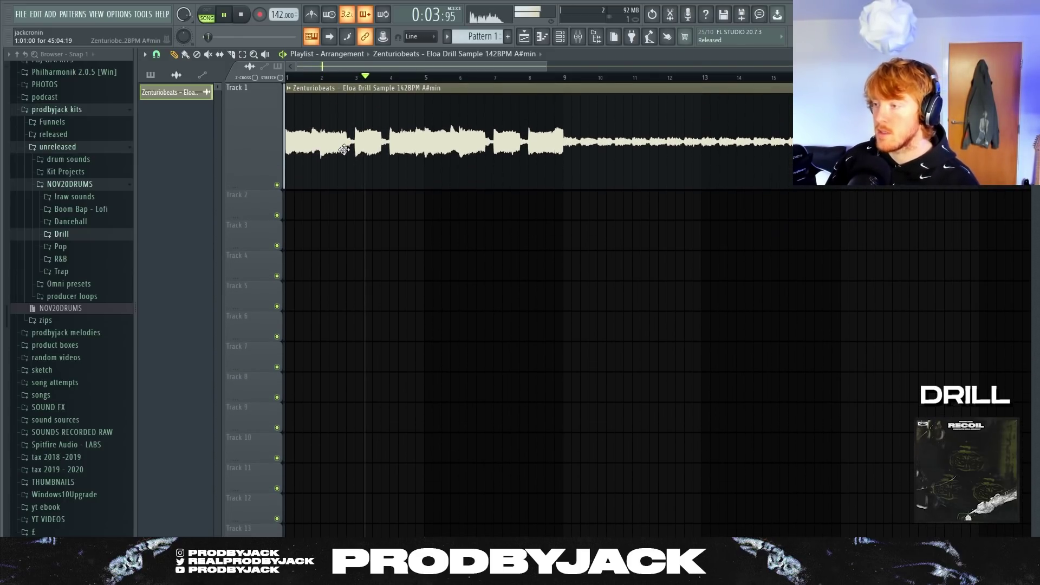
double_click(458, 178)
right_click(499, 210)
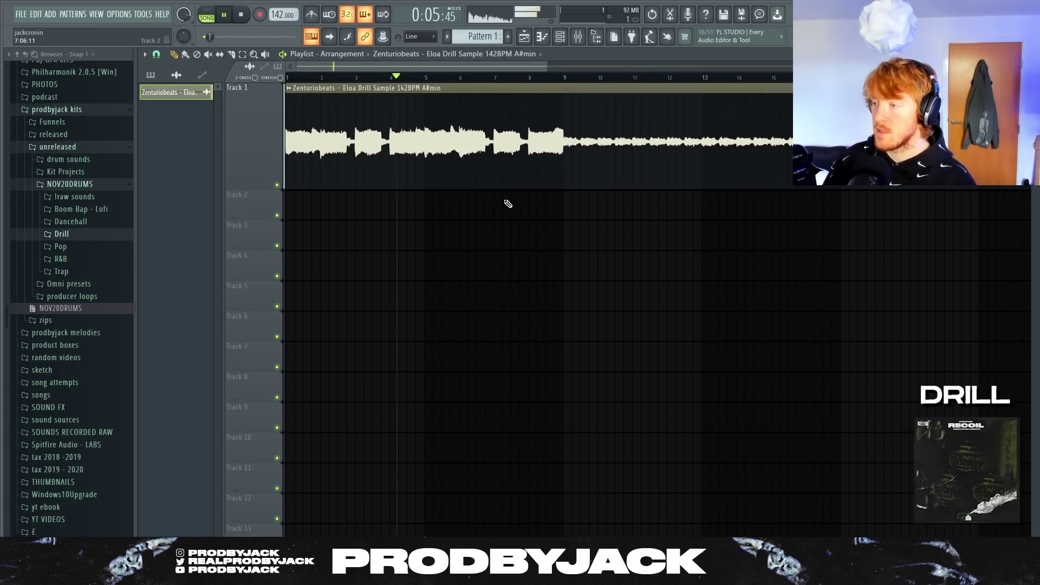
Slice the Eloa Drill Sample clip on Track 1 at bars 9, 17 and 25
double_click(467, 148)
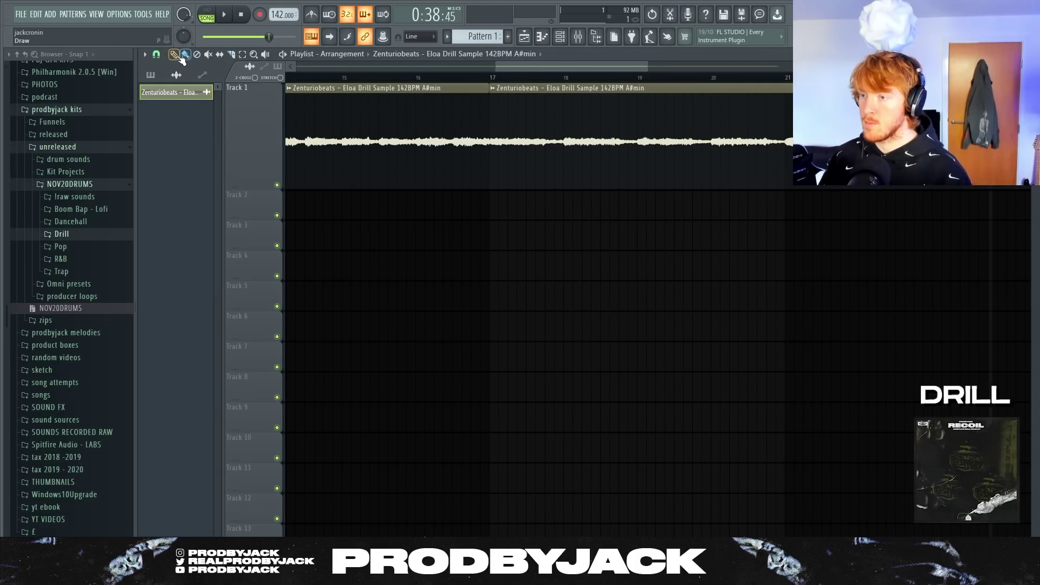
scroll(390, 151, down, 5)
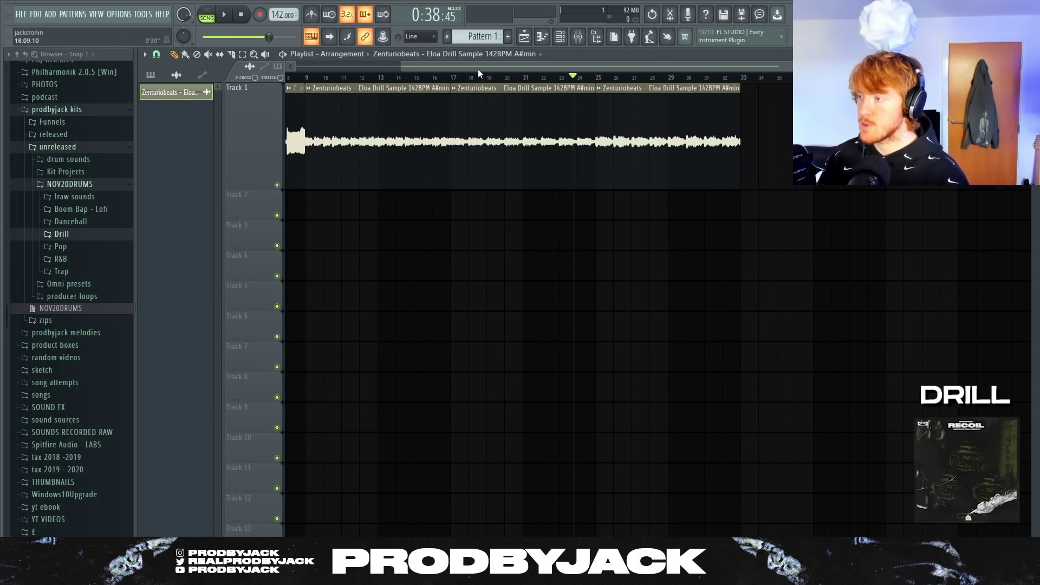
drag(478, 67, 352, 105)
Place a Pattern 1 clip at the start of Track 2 and extend it to bar 9
click(482, 37)
click(297, 206)
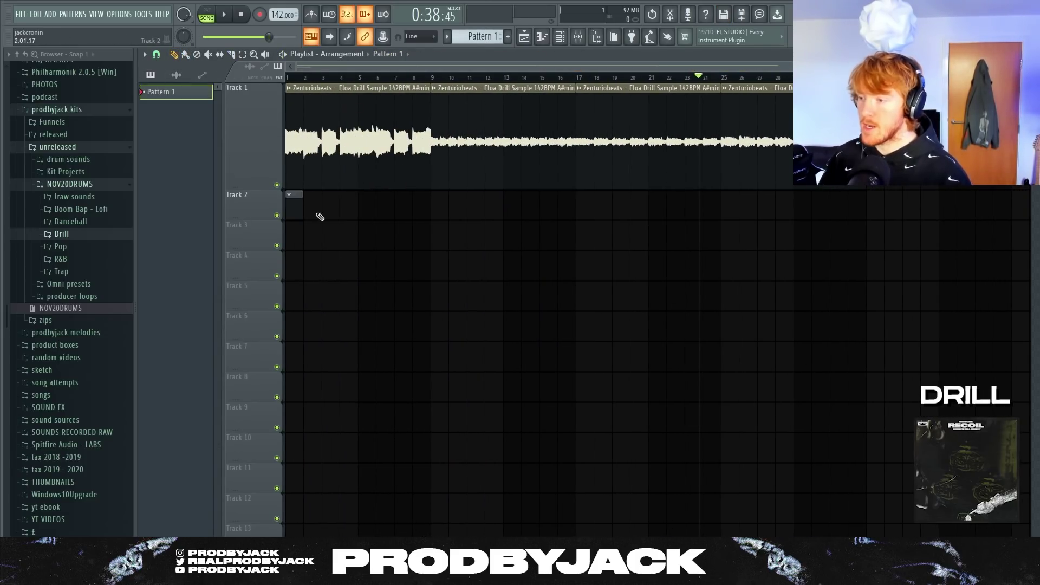
drag(299, 204, 433, 204)
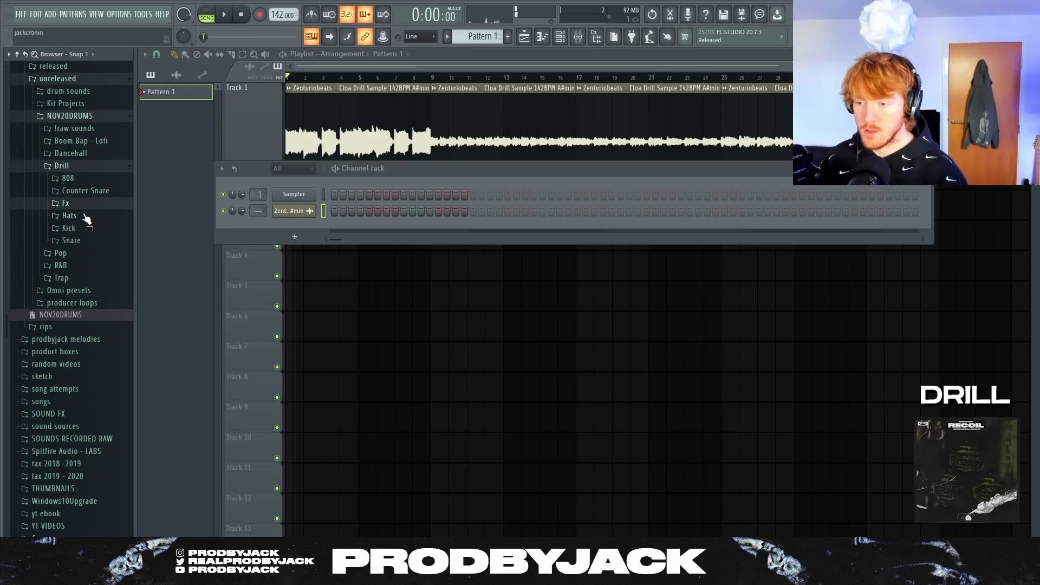
Preview the hi-hat, kick and snare samples in the Drill folder of NOV20DRUMS
click(88, 217)
click(93, 241)
click(94, 263)
click(96, 285)
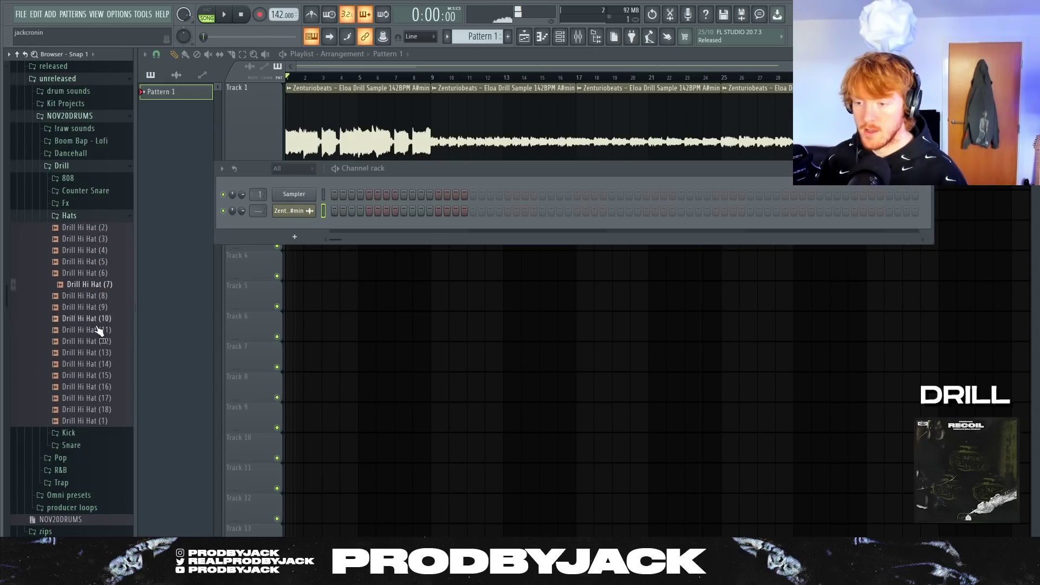
click(79, 216)
click(68, 228)
click(82, 251)
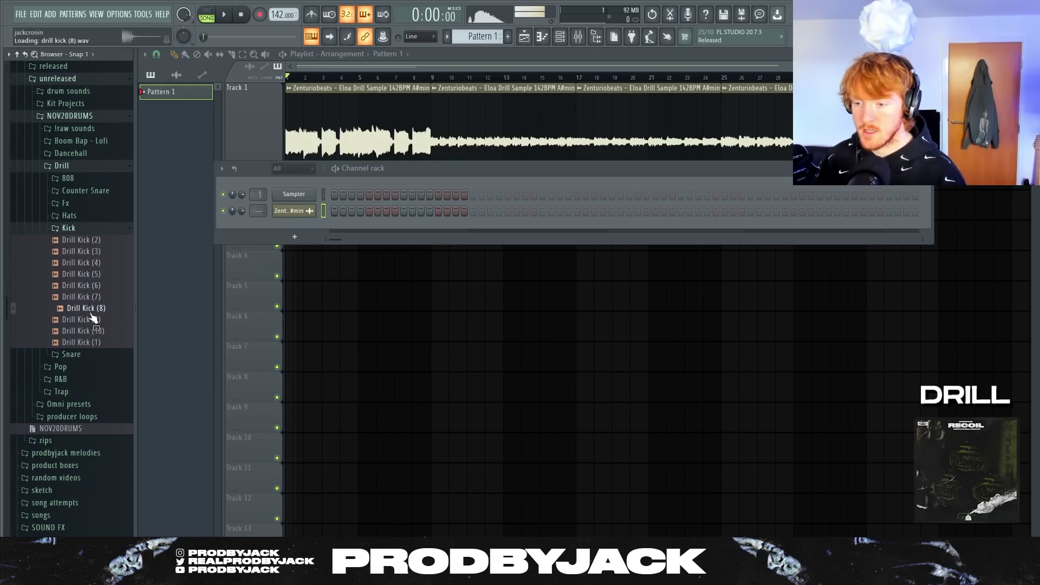
click(80, 228)
click(73, 241)
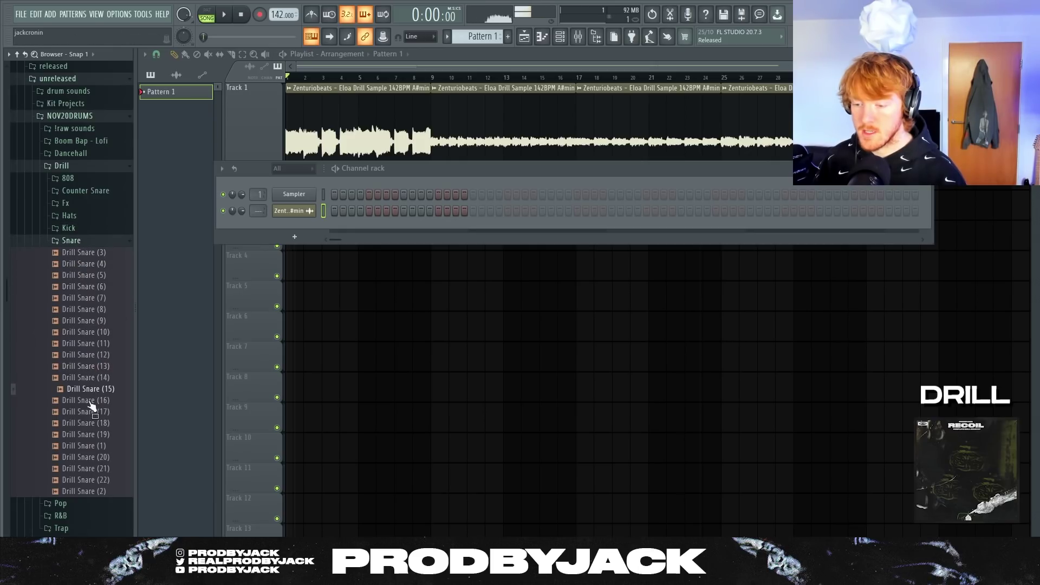
click(77, 240)
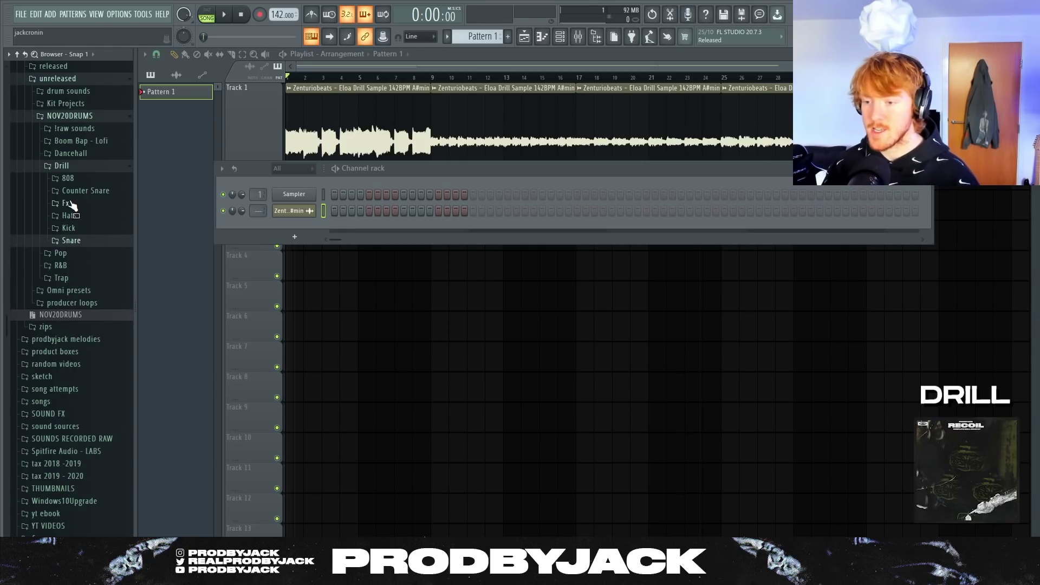
Add Drill Snare (15) to the channel rack and program hits on steps 9, 29, 41, 59 and 61
drag(86, 389, 288, 245)
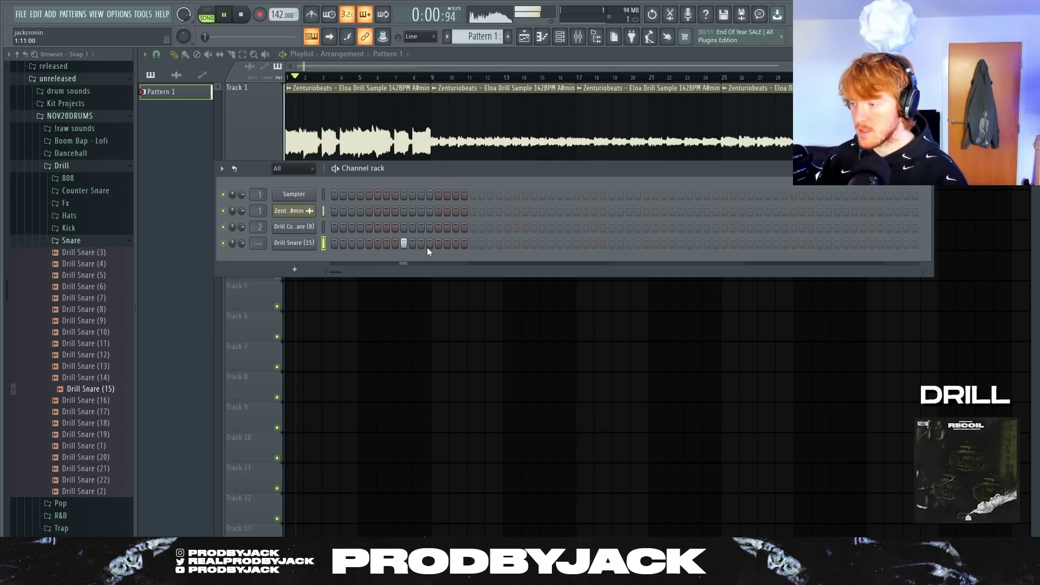
click(577, 243)
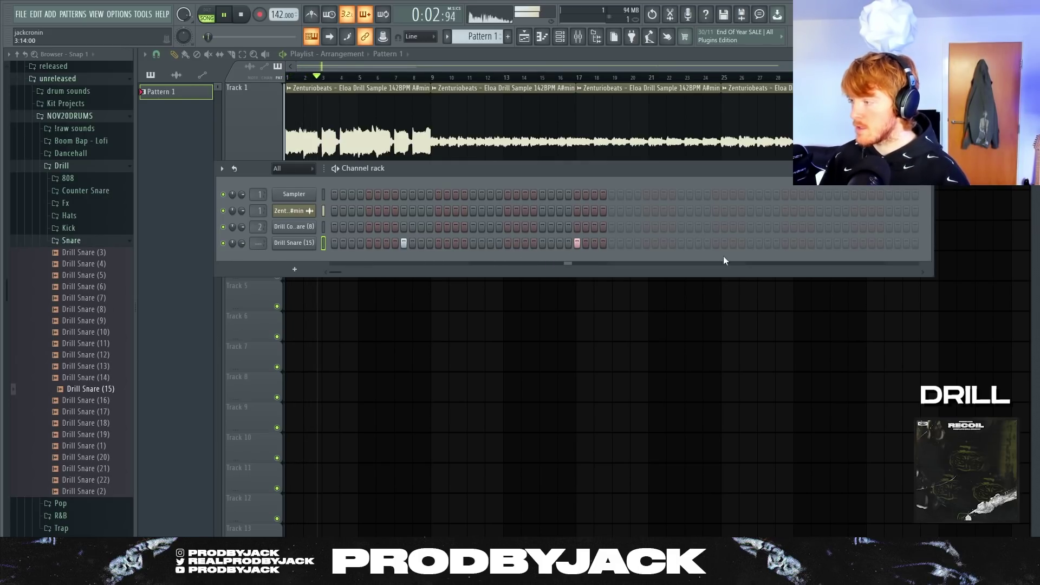
click(681, 242)
click(854, 243)
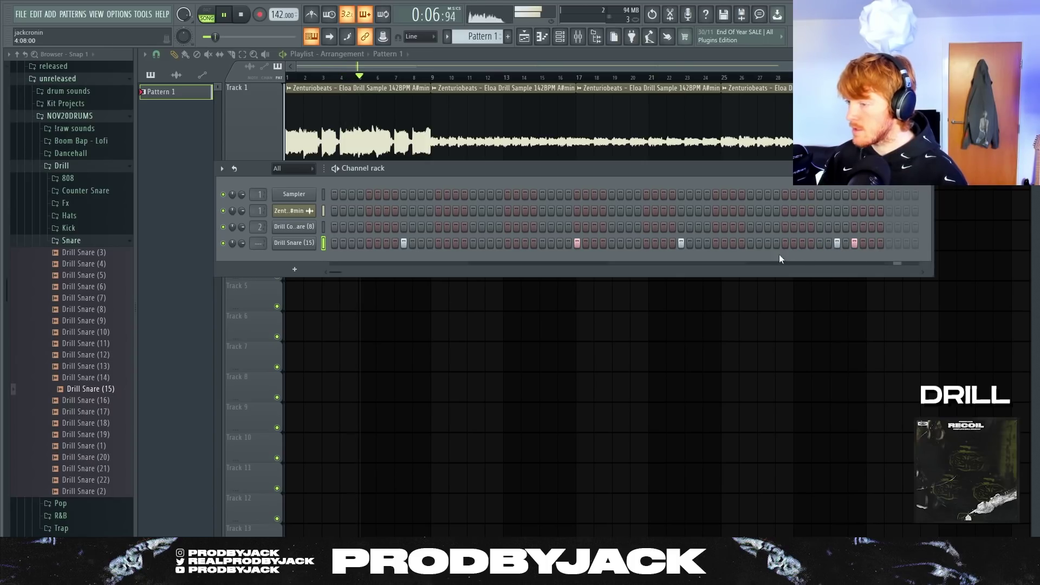
Route the Drill Snare (15) channel to mixer track 3 and boost its sample with the precomputed effects
key(space)
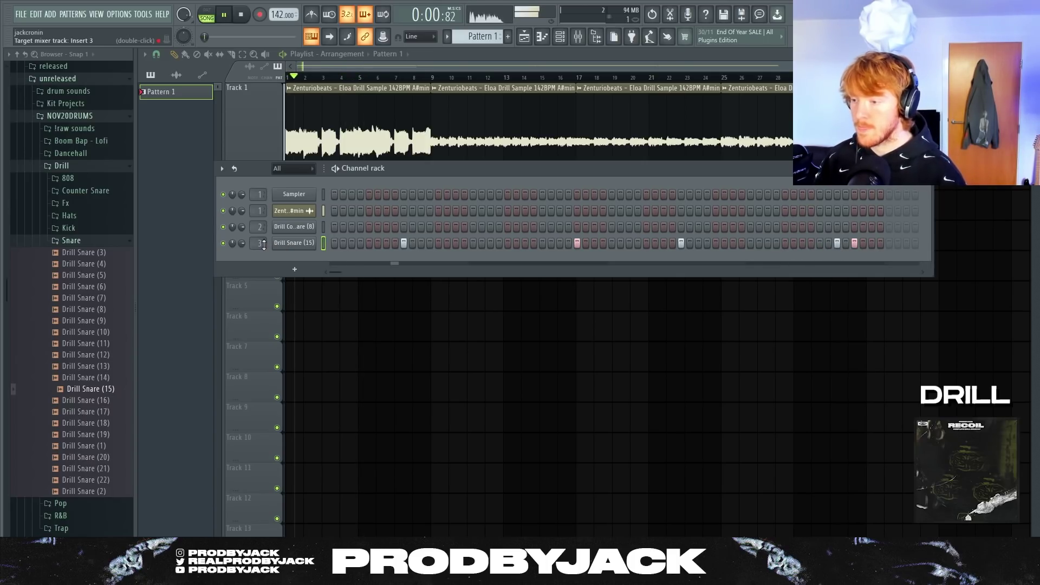
click(307, 227)
click(499, 161)
click(307, 243)
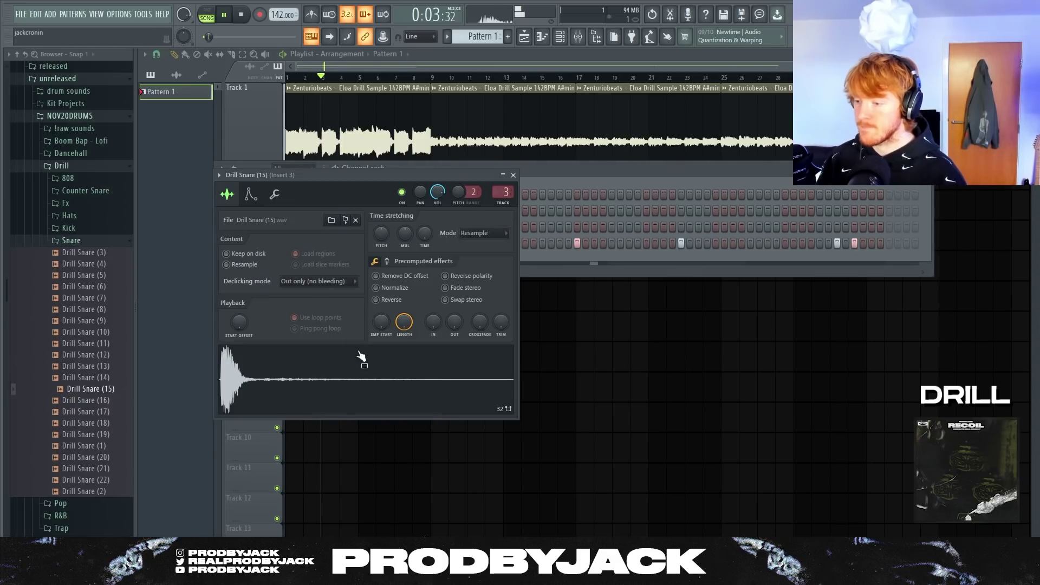
click(387, 262)
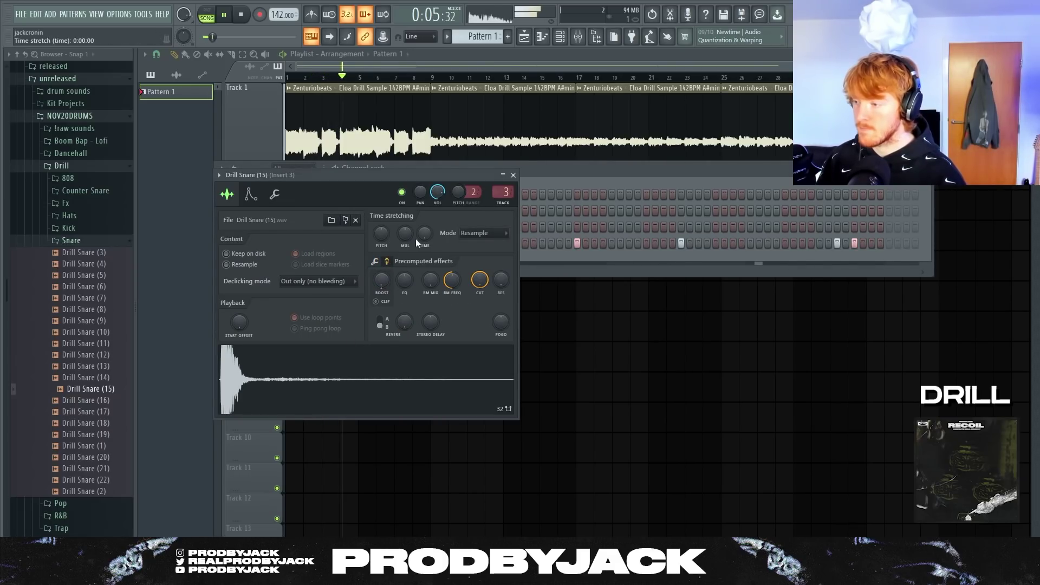
click(513, 175)
Program the Drill Counter Snare (8) hits on steps 1, 4, 6, 7, 17, 18, 20, 23 and 25
key(space)
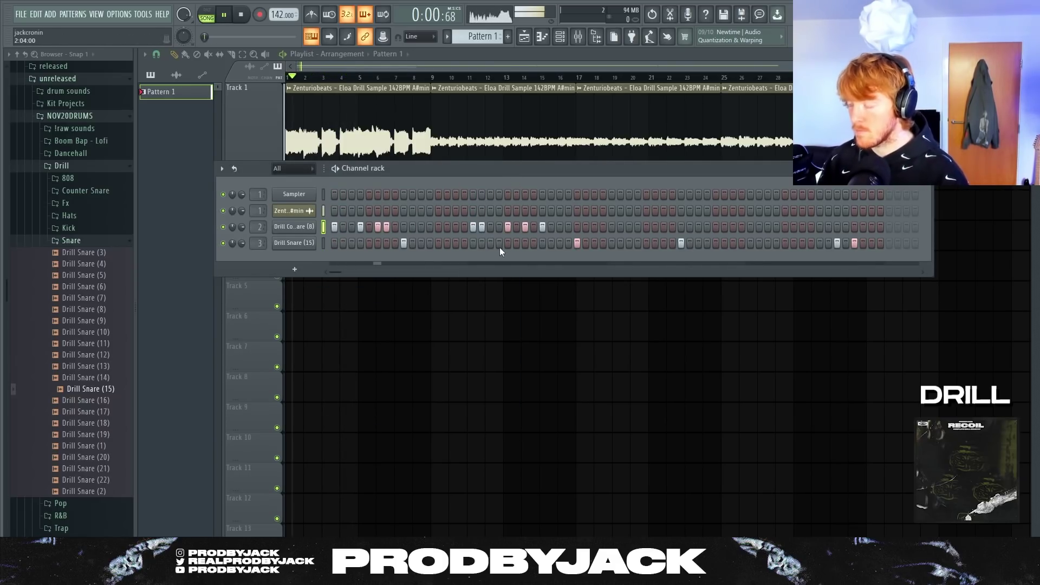
click(507, 226)
click(499, 227)
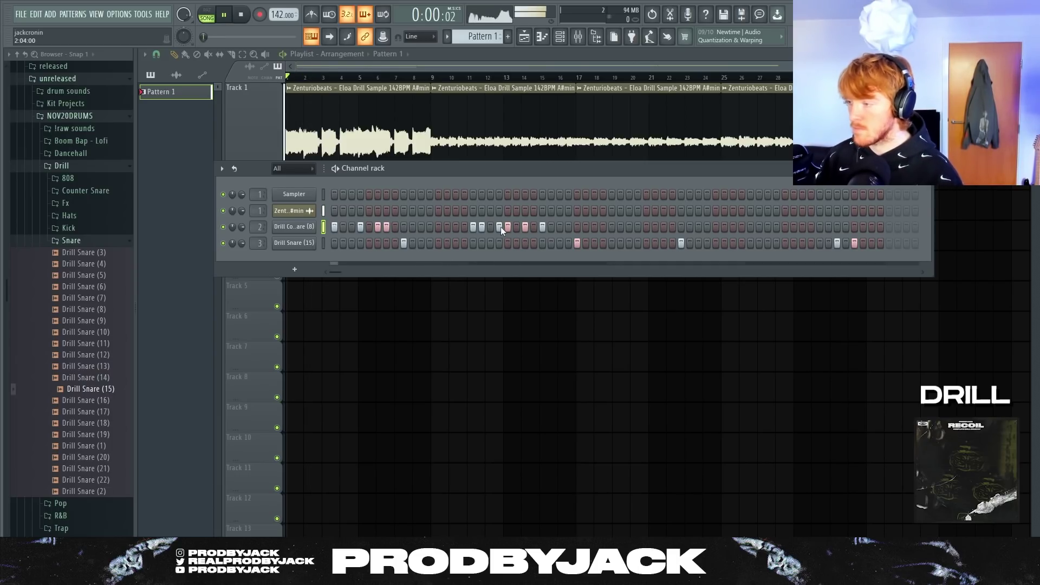
click(506, 226)
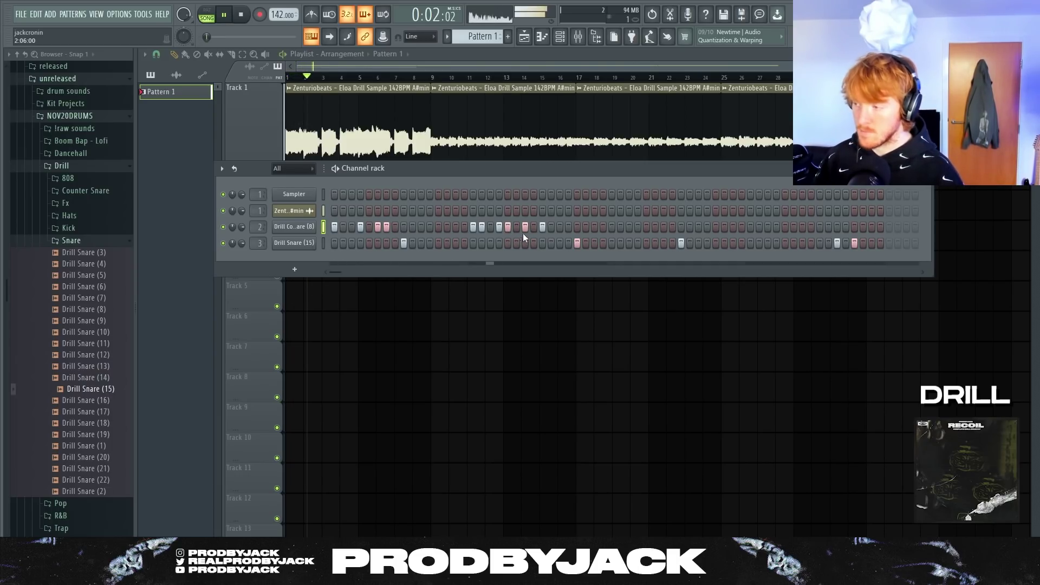
key(space)
click(507, 226)
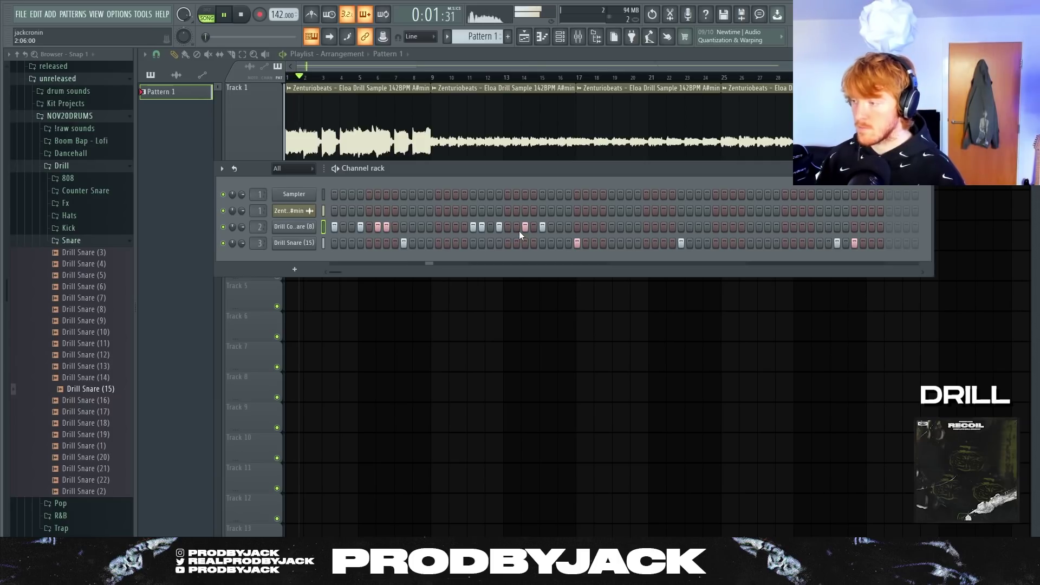
Fill out the Drill Counter Snare (8) part with C5 notes across four bars in the piano roll
key(F7)
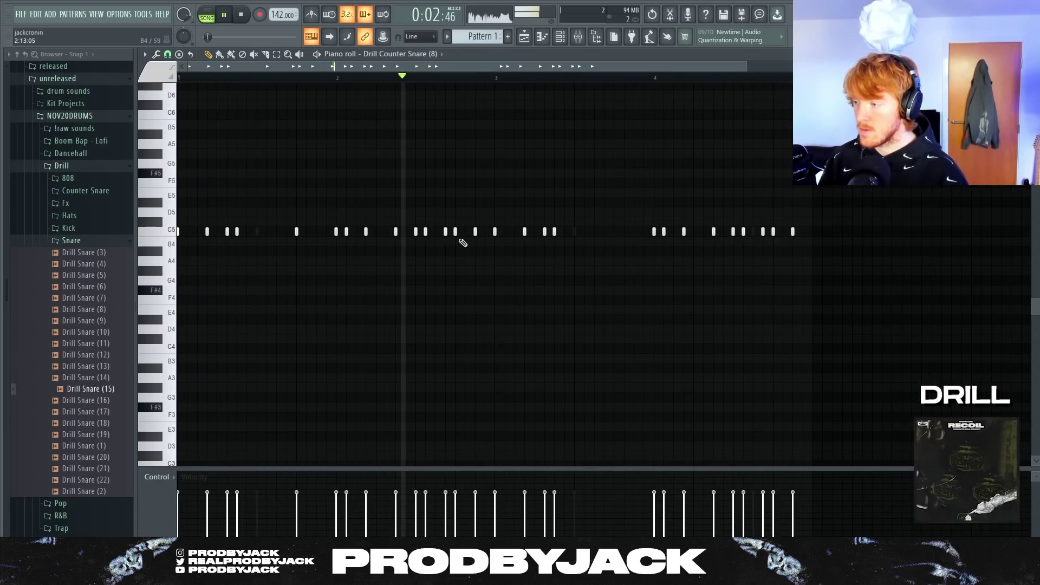
click(614, 231)
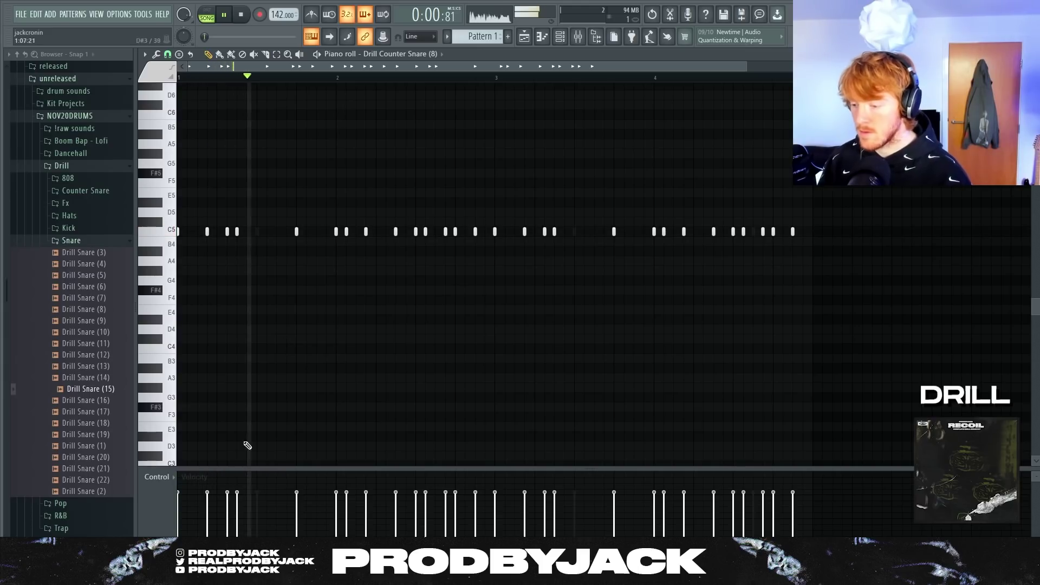
Lower the velocities of selected counter snare notes in bars 1 and 2 to about 50–65% to vary the groove
click(228, 518)
key(space)
key(space)
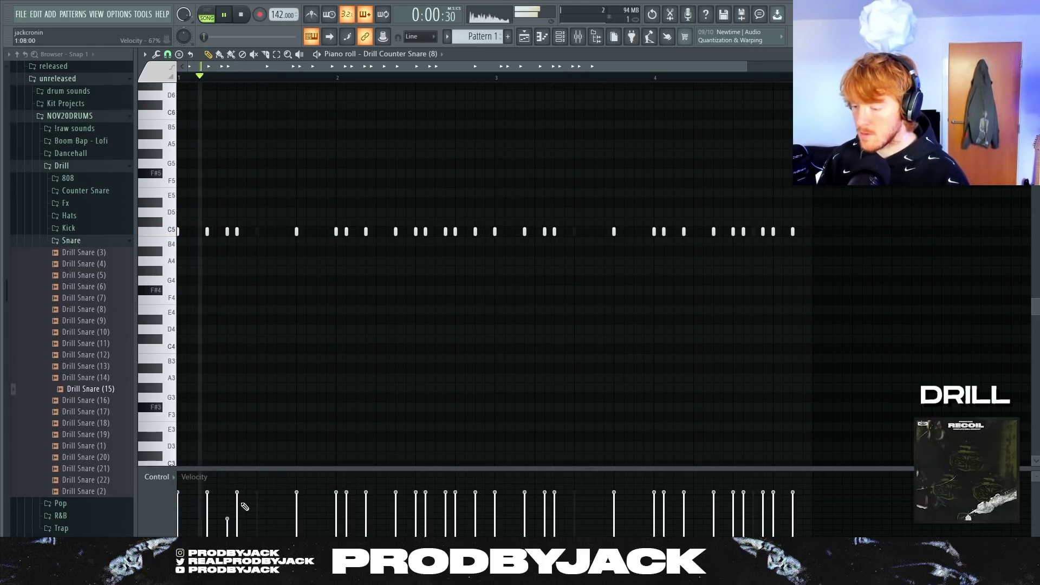
key(space)
click(209, 509)
key(space)
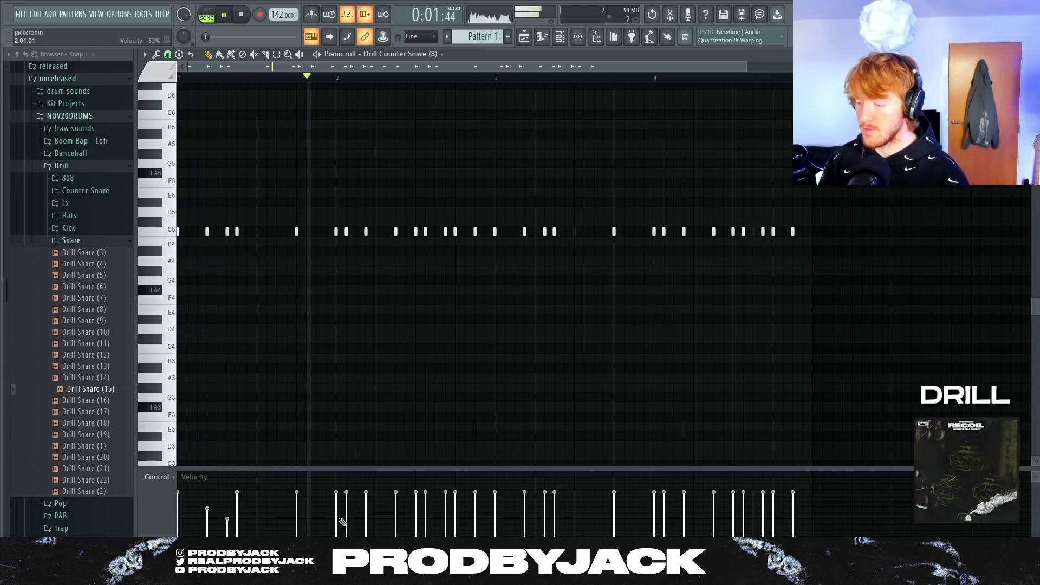
click(347, 519)
click(396, 517)
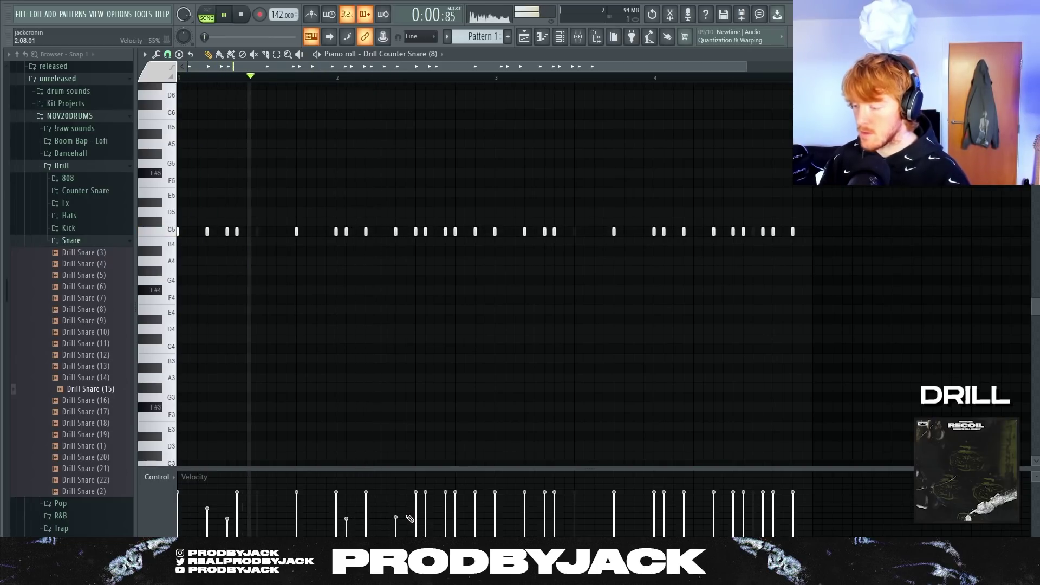
click(425, 518)
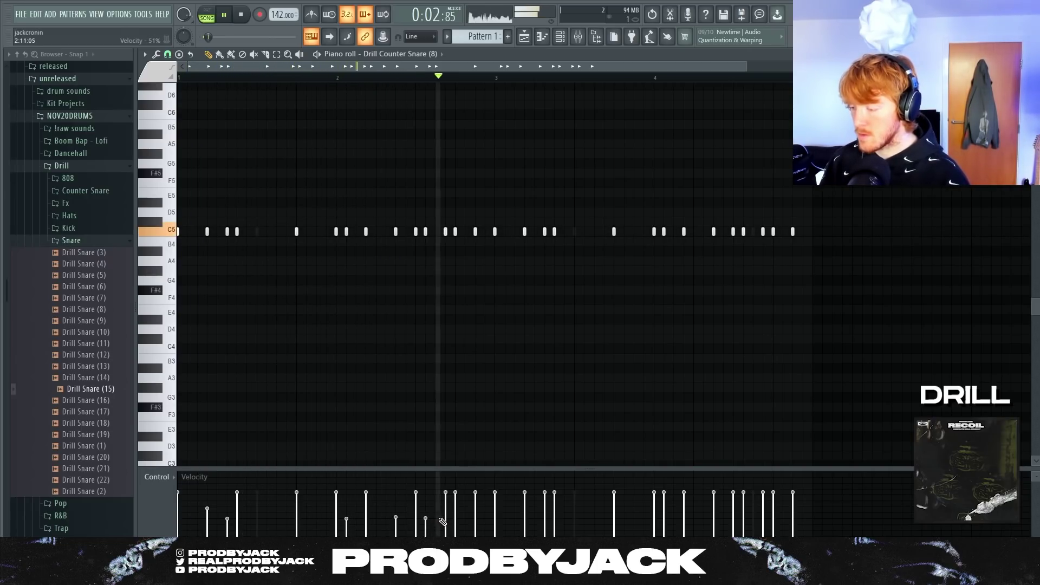
key(space)
key(space)
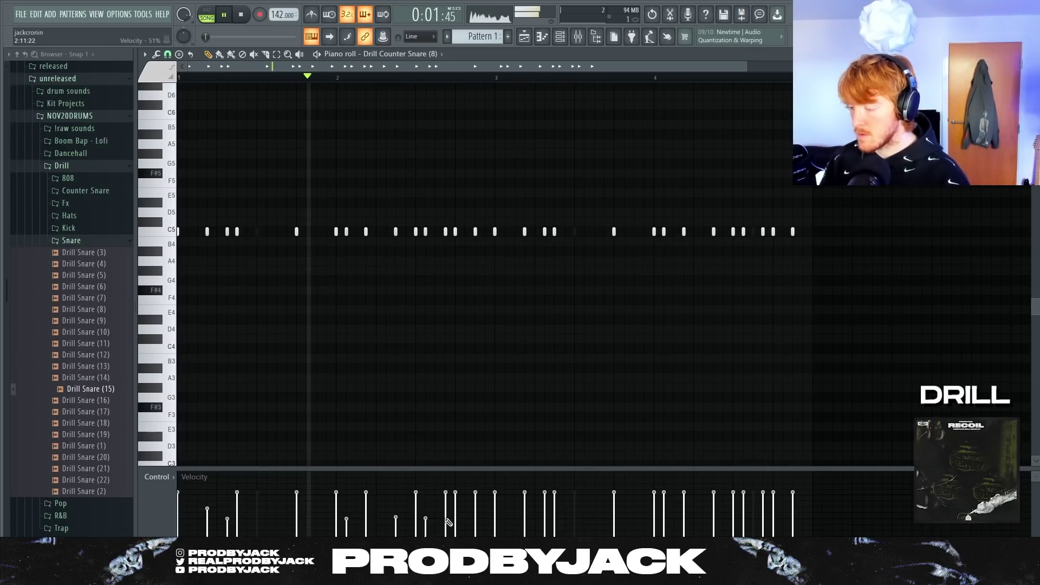
click(445, 518)
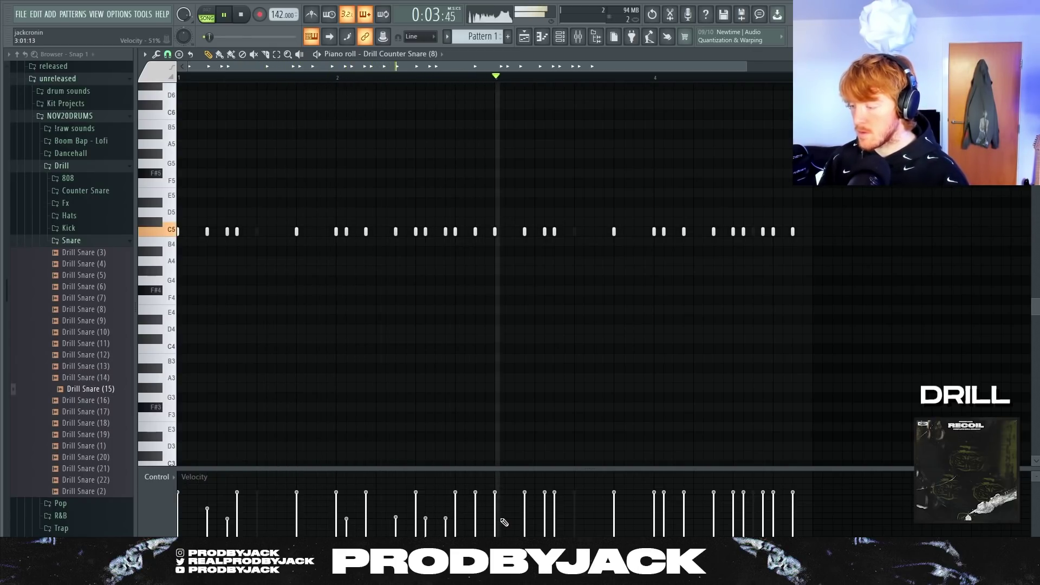
click(477, 518)
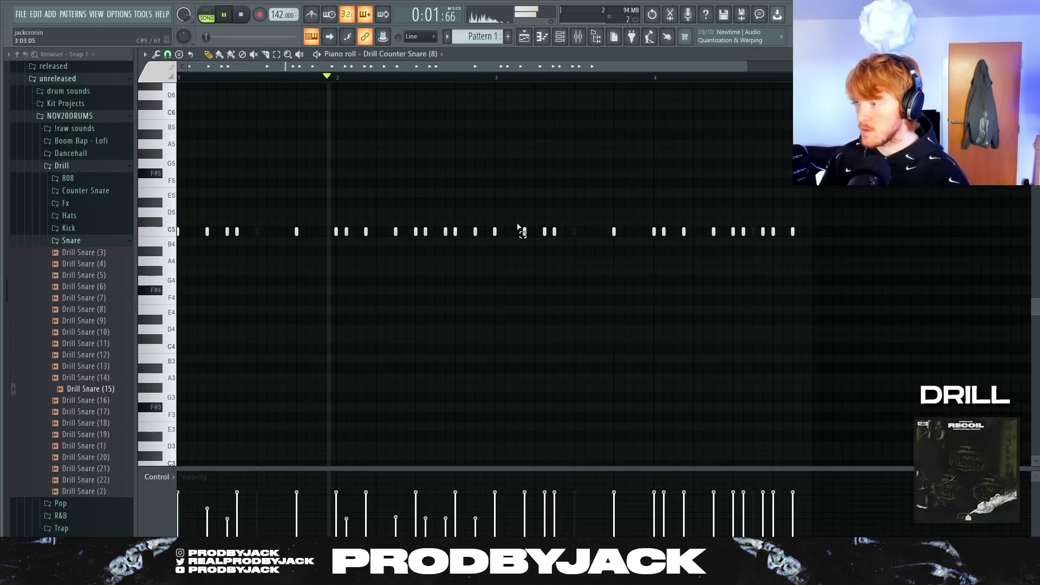
Replace the counter snare notes in bars 3 and 4 with a duplicate of the first two bars
drag(517, 217, 836, 265)
key(Delete)
key(ctrl+b)
Preview the counter snare samples and replace the Drill Counter Snare (8) channel's sample with Drill Counter Snare (10)
key(space)
click(98, 316)
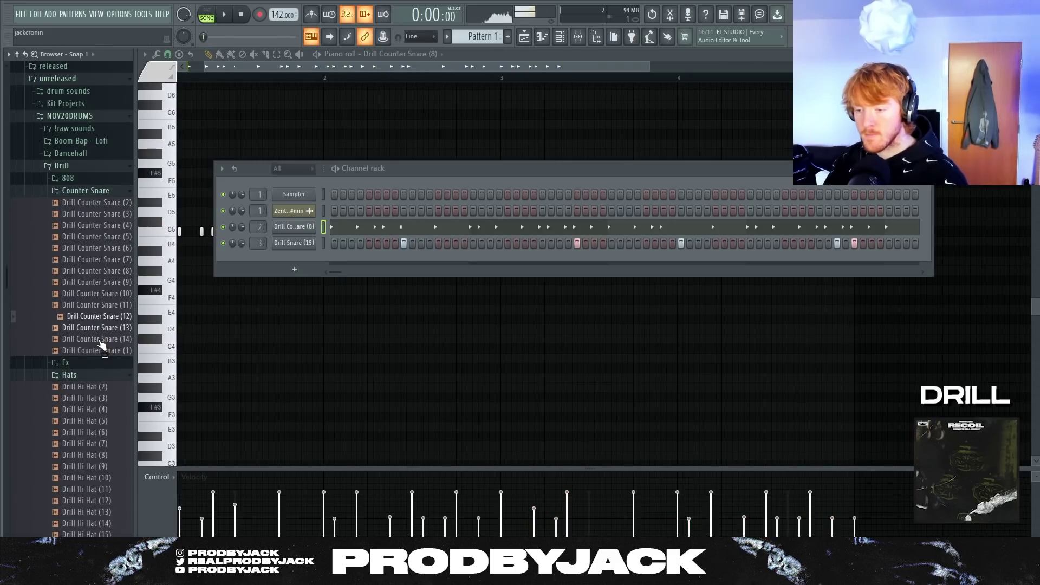
click(99, 340)
click(104, 350)
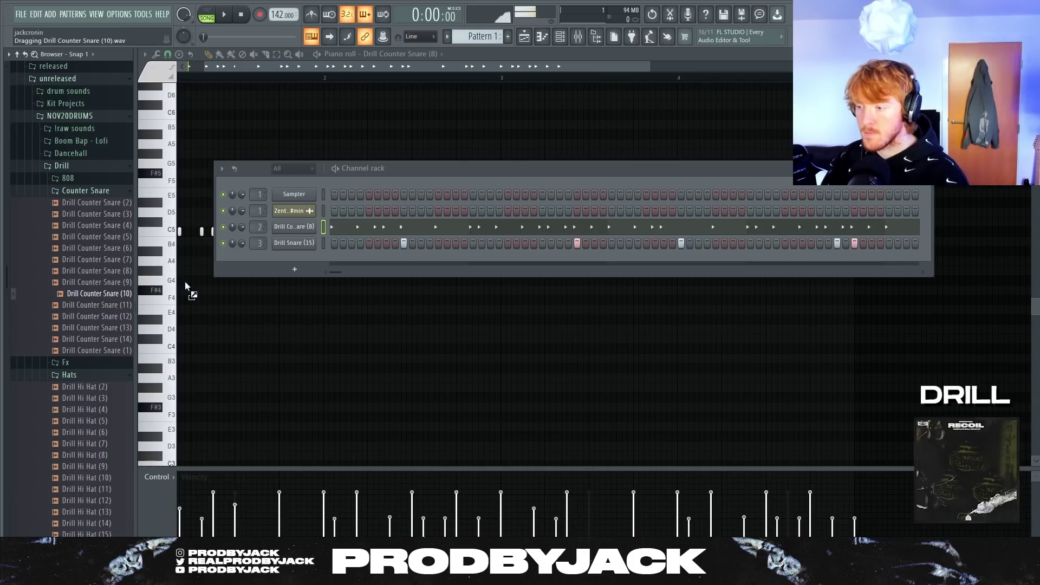
drag(185, 286, 293, 227)
key(space)
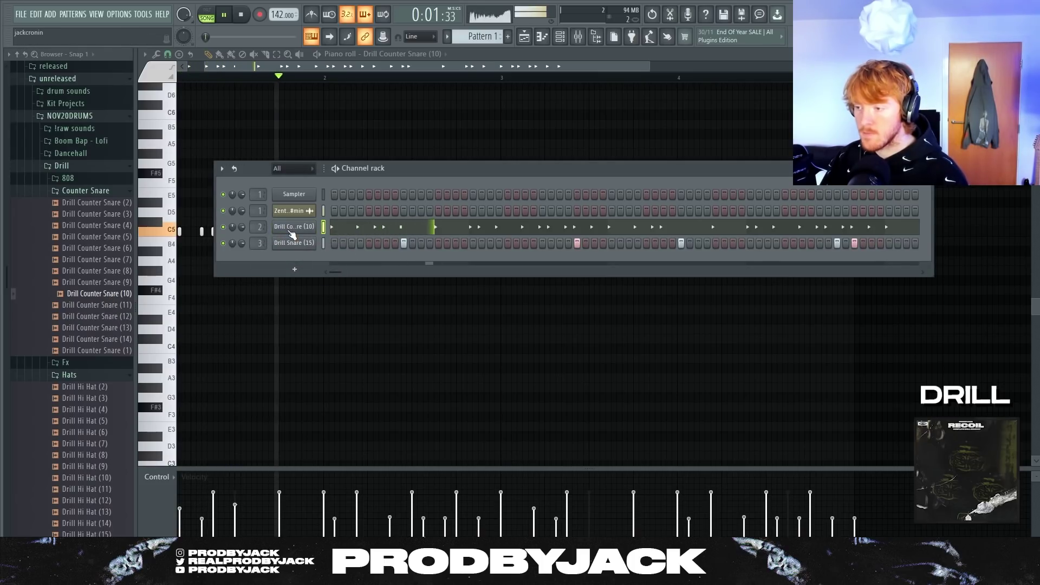
Add lower A4 notes to the Drill Counter Snare (10) part across bars 1 and 2 in the piano roll
click(291, 234)
click(291, 234)
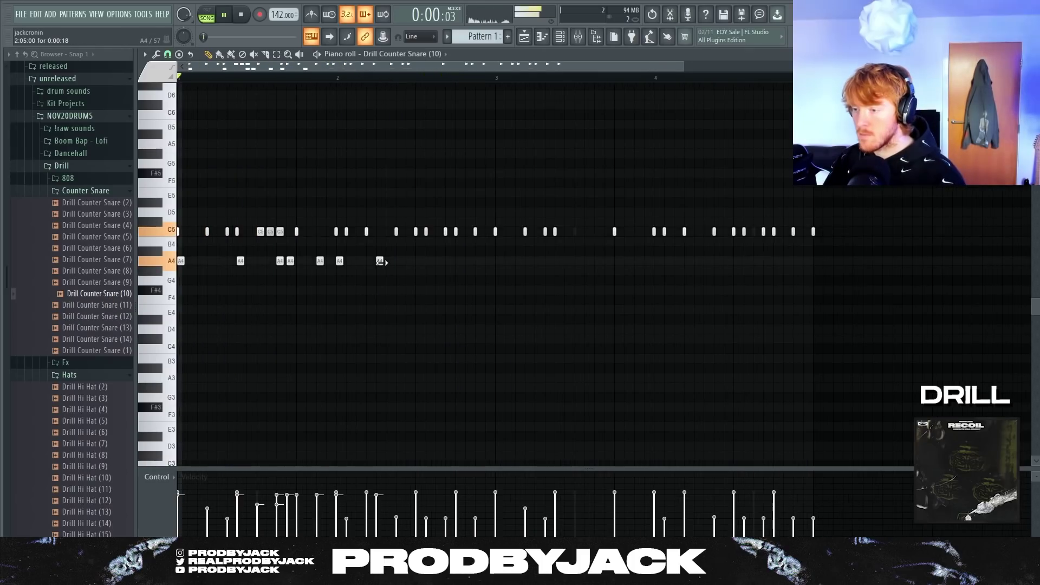
drag(381, 262, 435, 255)
click(441, 259)
click(448, 262)
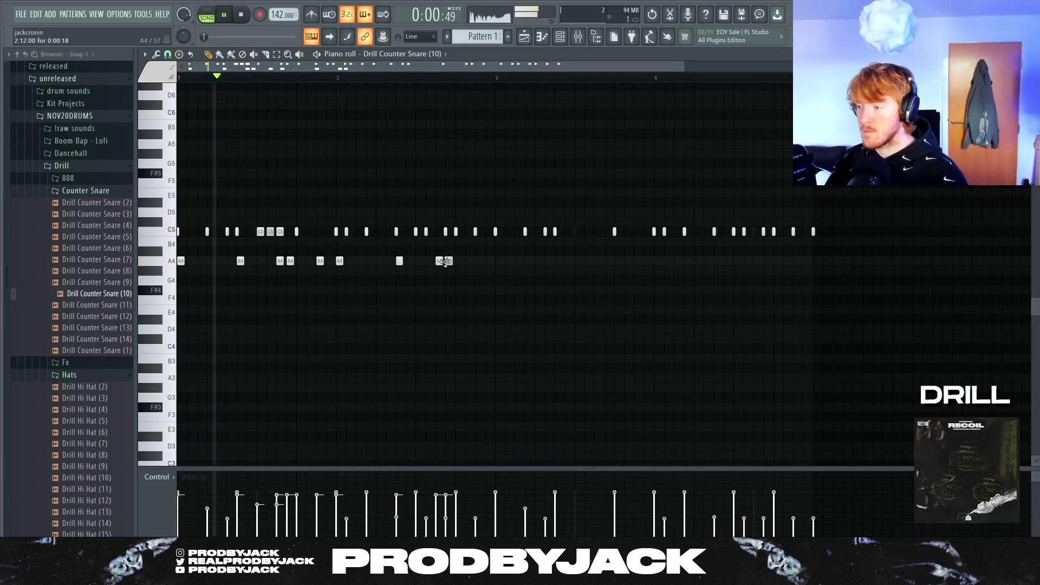
click(478, 262)
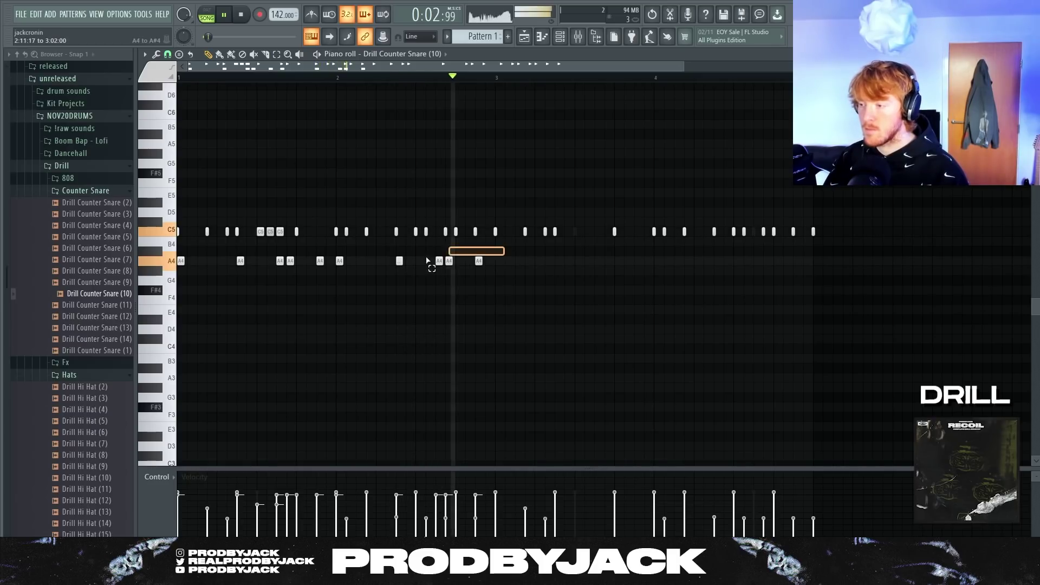
Lower the velocities of the A4 counter snare notes in bars 1 and 2 and duplicate them into bars 3 and 4
drag(426, 261, 155, 279)
scroll(315, 326, down, 4)
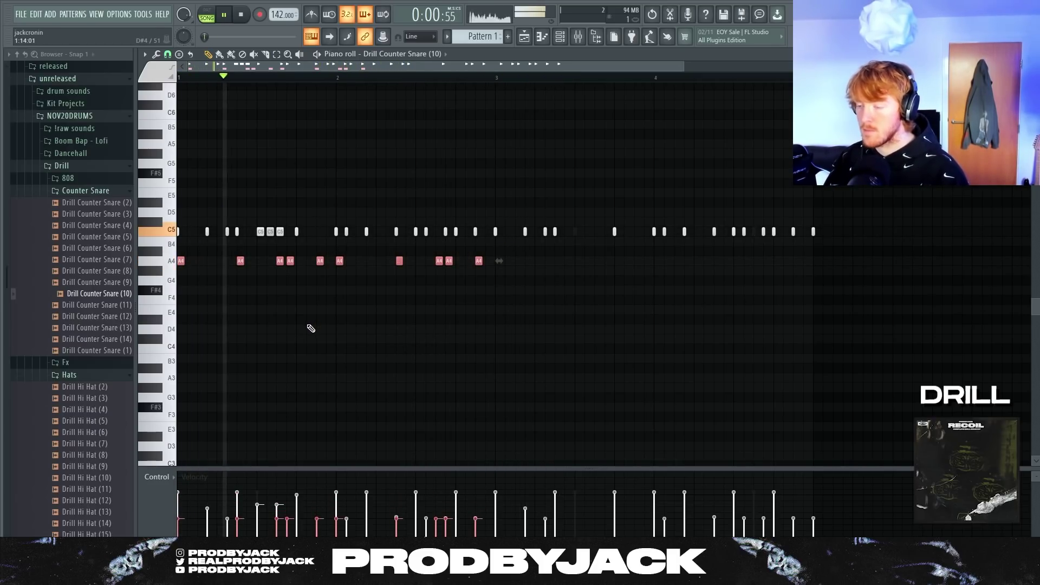
drag(180, 259, 499, 260)
ctrl+click(497, 294)
scroll(496, 294, down, 2)
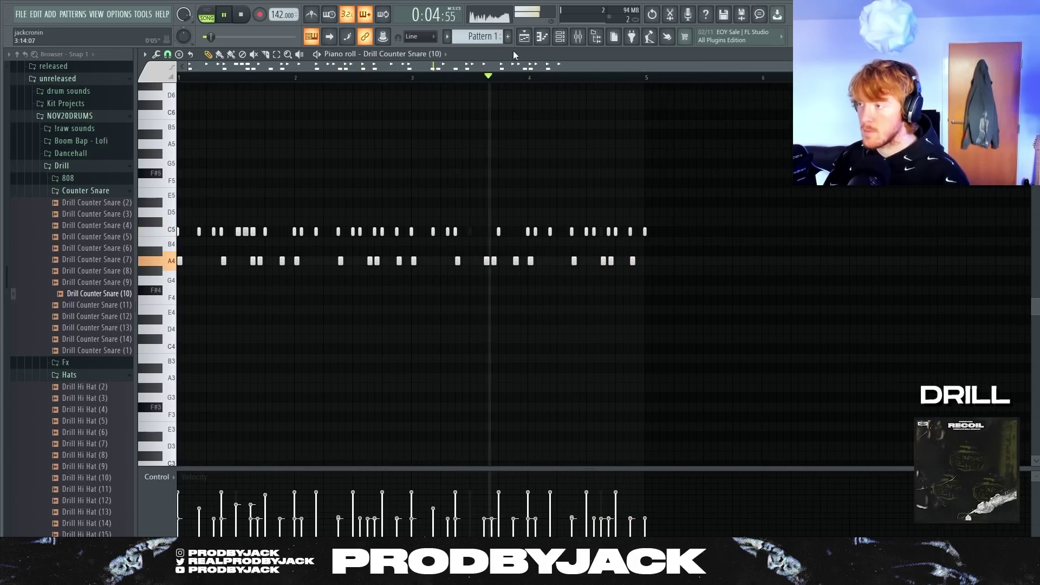
Add Drill Kick (5) on mixer track 4 with its hits programmed across the four bars, and open its channel settings
click(559, 37)
click(91, 195)
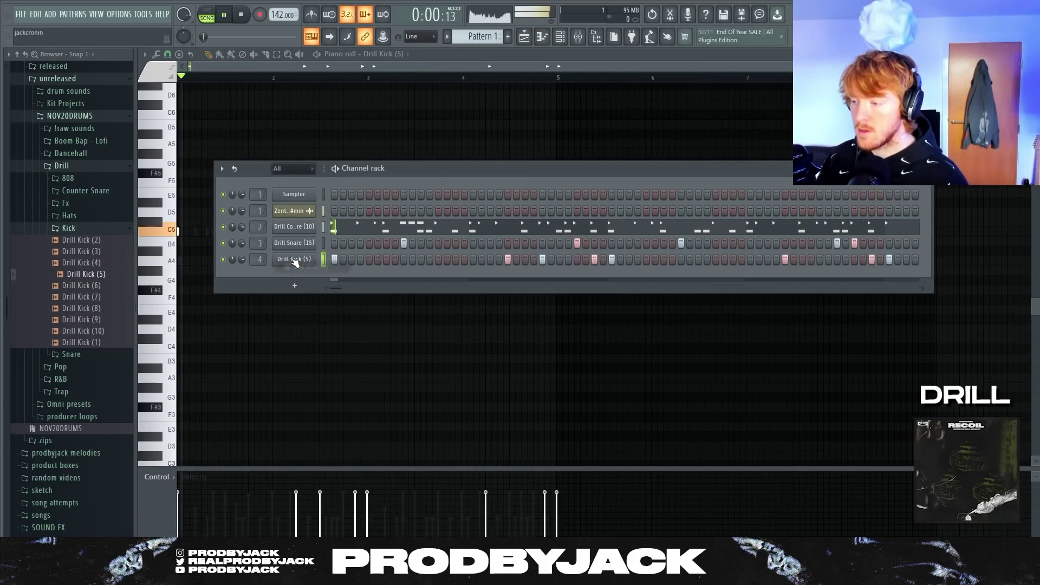
click(294, 258)
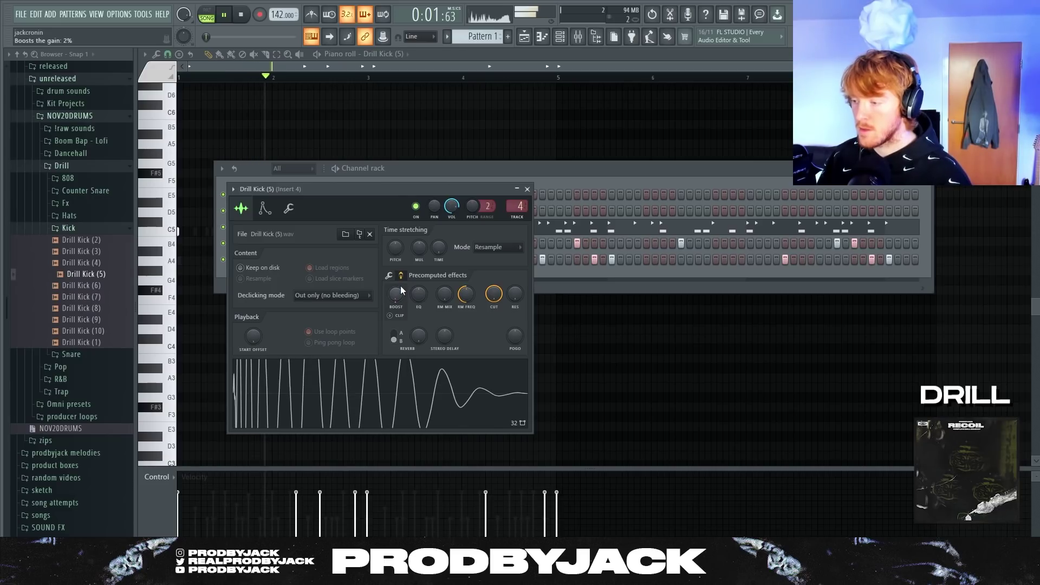
Load Fruity Soft Clipper into slot 9 of the Master mixer track
click(578, 36)
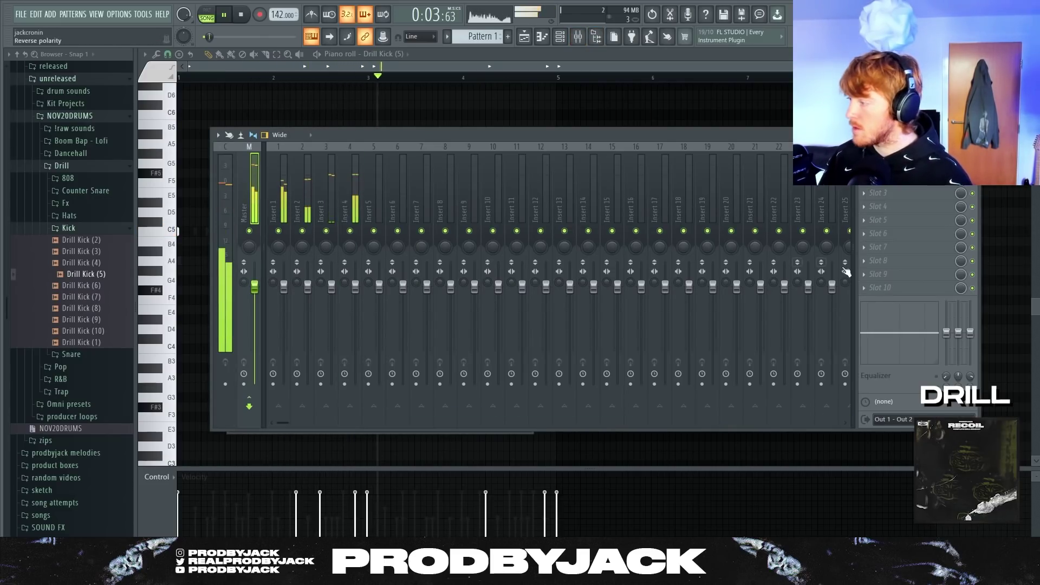
click(877, 274)
click(609, 495)
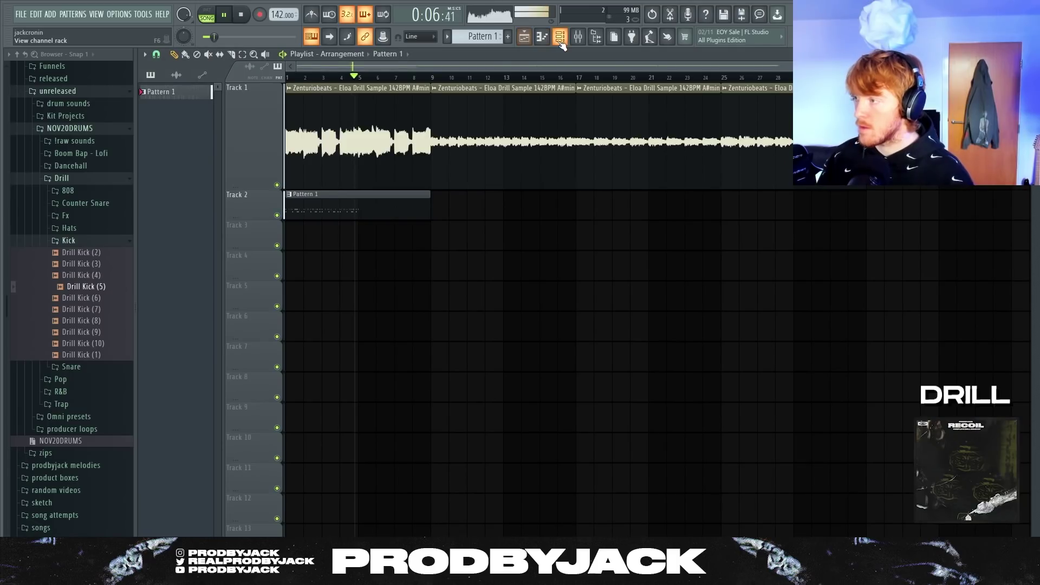
Raise the boost slightly in the precomputed effects of the Drill Kick (5) channel
click(541, 37)
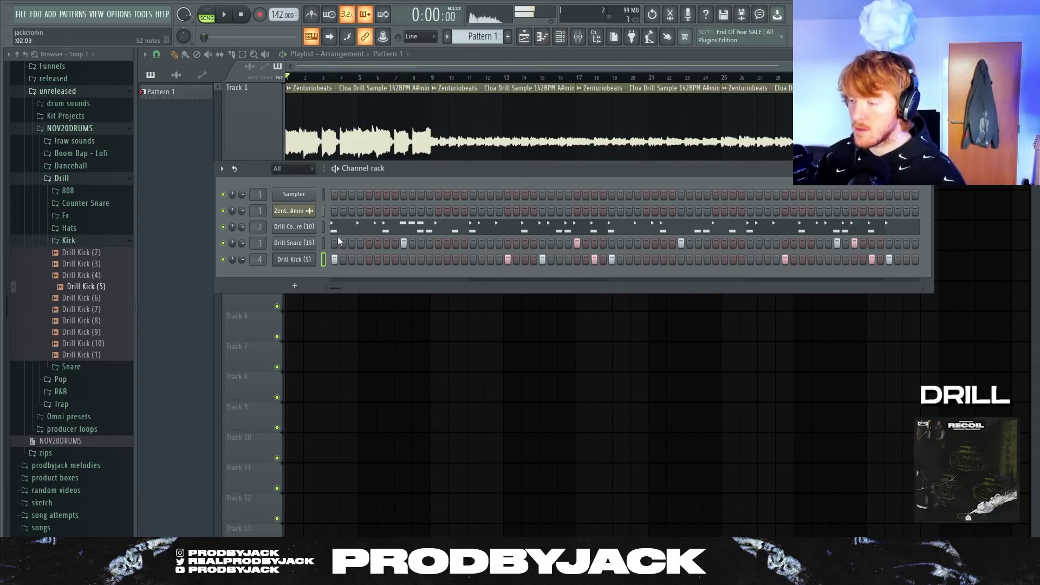
click(315, 259)
click(391, 302)
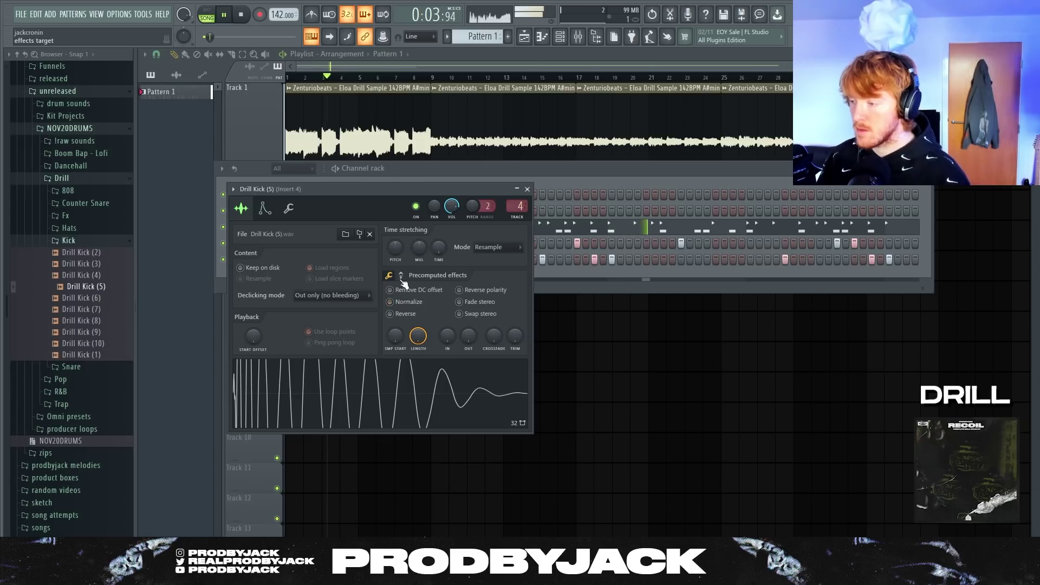
click(401, 277)
drag(398, 294, 398, 288)
click(527, 189)
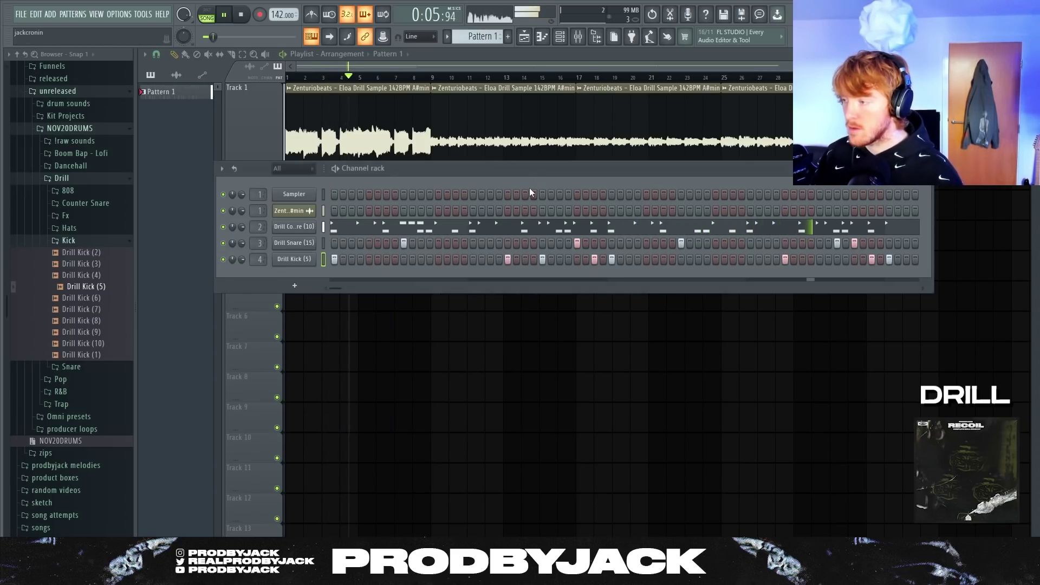
Shorten the Pattern 1 clip on Track 2 to four bars and repeat it back to back along the arrangement
key(F6)
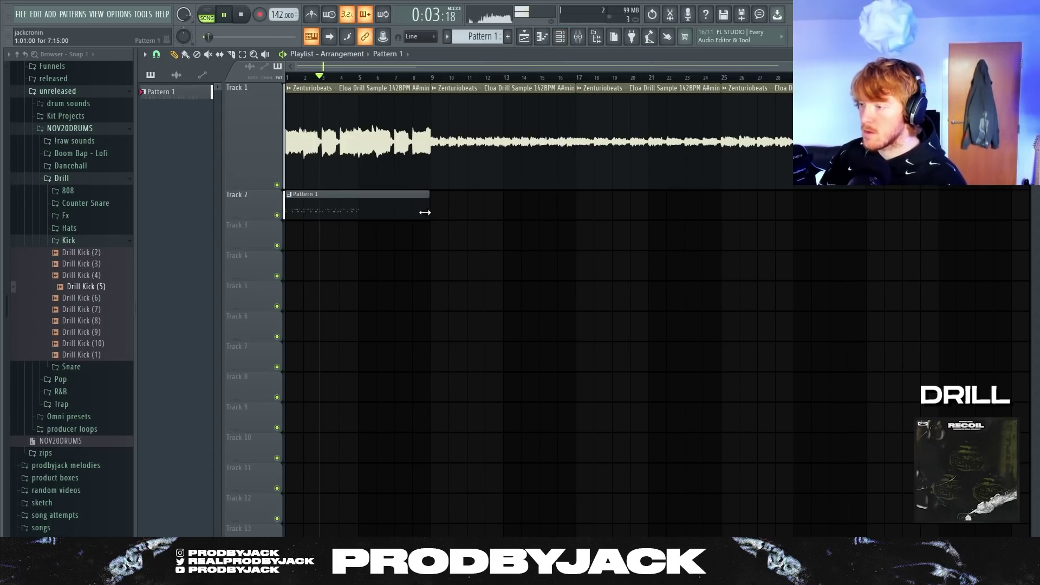
drag(429, 212, 354, 217)
ctrl+click(320, 216)
key(ctrl+b)
key(ctrl+b)
key(ctrl+b)
key(ctrl+b)
key(ctrl+b)
key(ctrl+b)
key(ctrl+b)
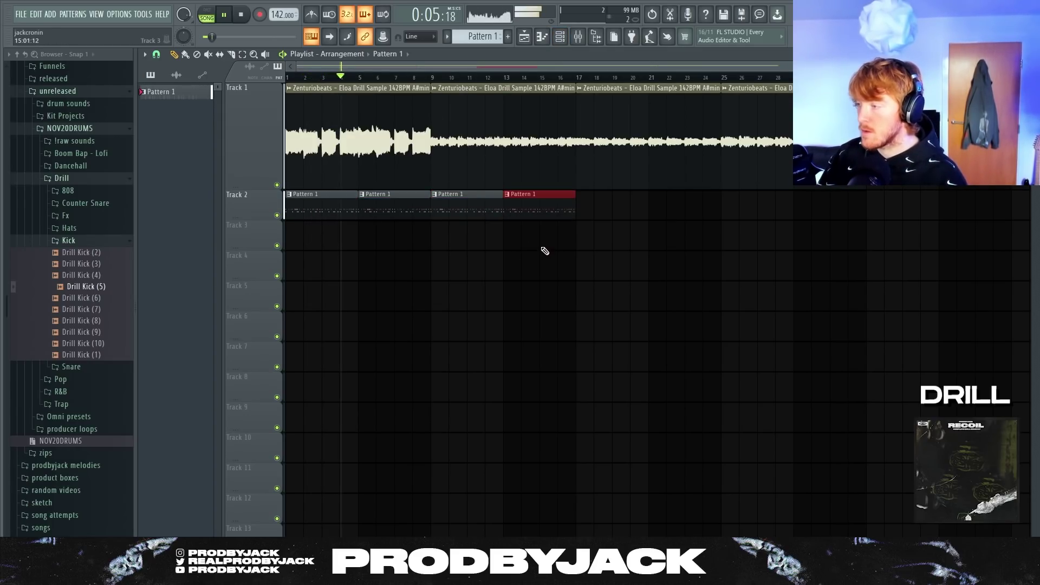
right_click(522, 209)
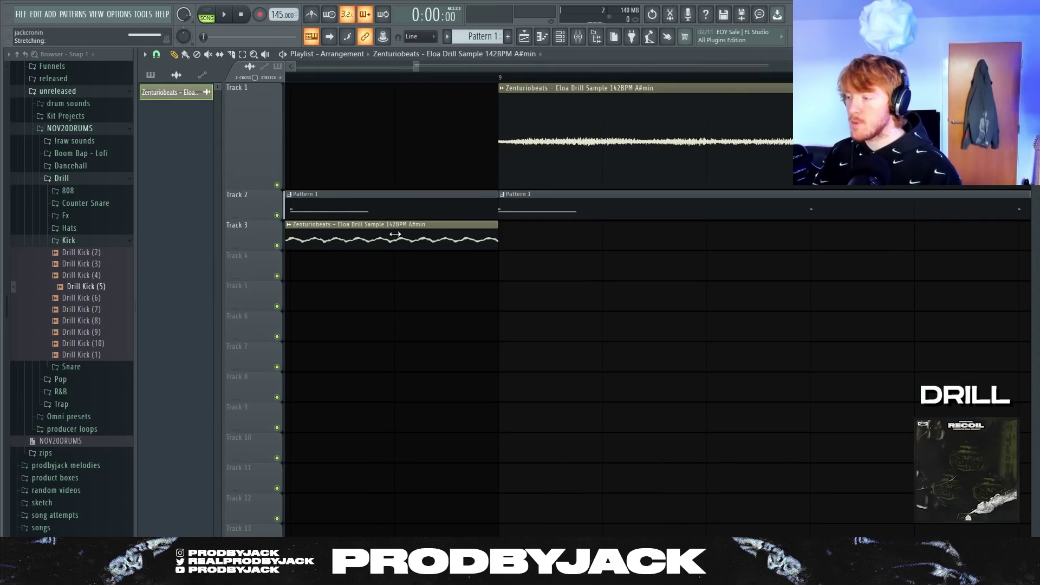
Move the stretched eight-bar Eloa sample clip from Track 3 to the start of Track 1
scroll(379, 242, down, 5)
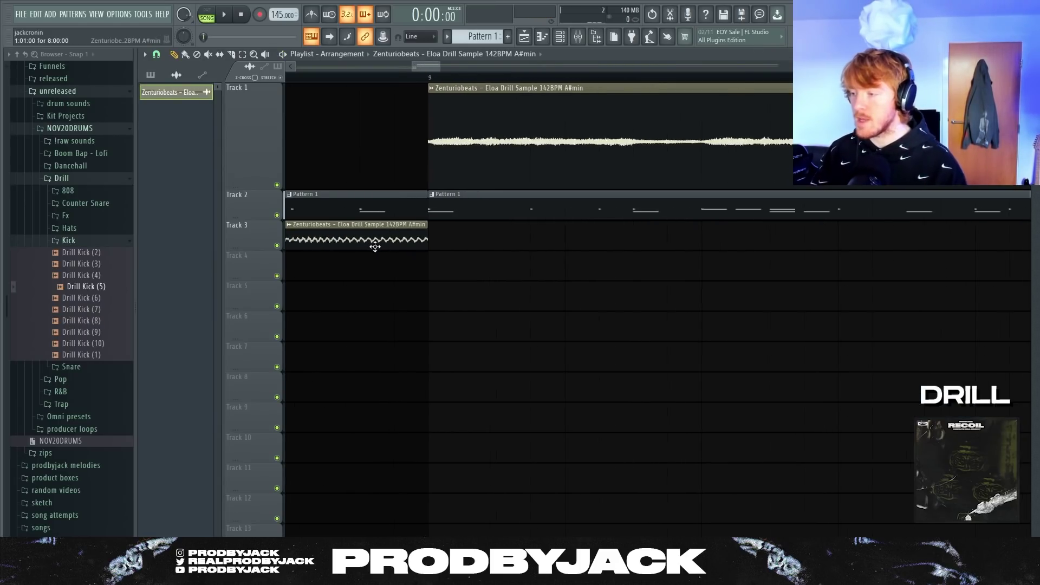
drag(349, 223, 342, 146)
scroll(342, 148, down, 3)
scroll(411, 79, down, 4)
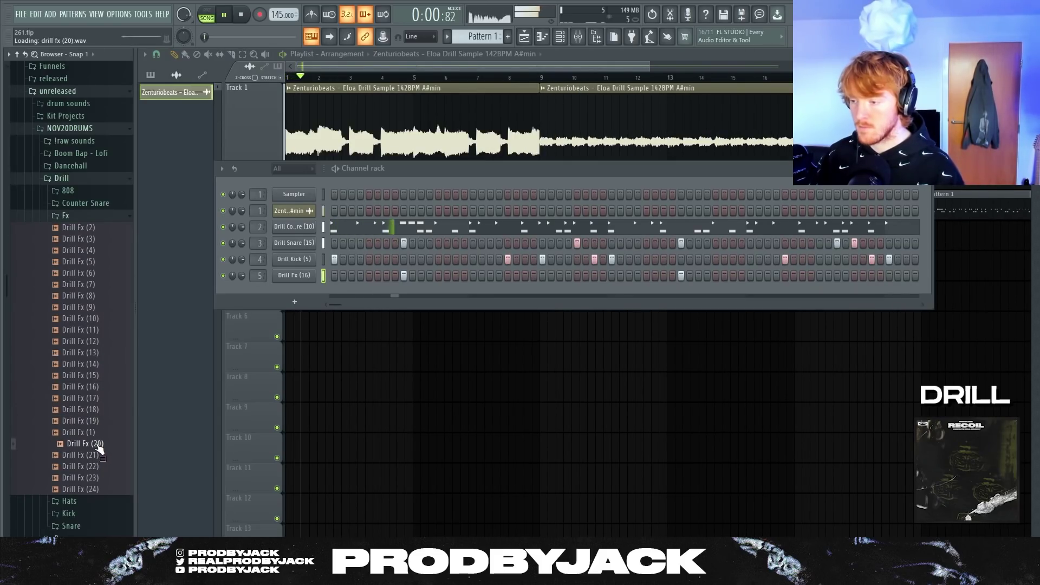
Add Drill Fx (20) as a new channel with one hit on step 29 and route it to mixer track 6
drag(99, 447, 310, 297)
click(577, 292)
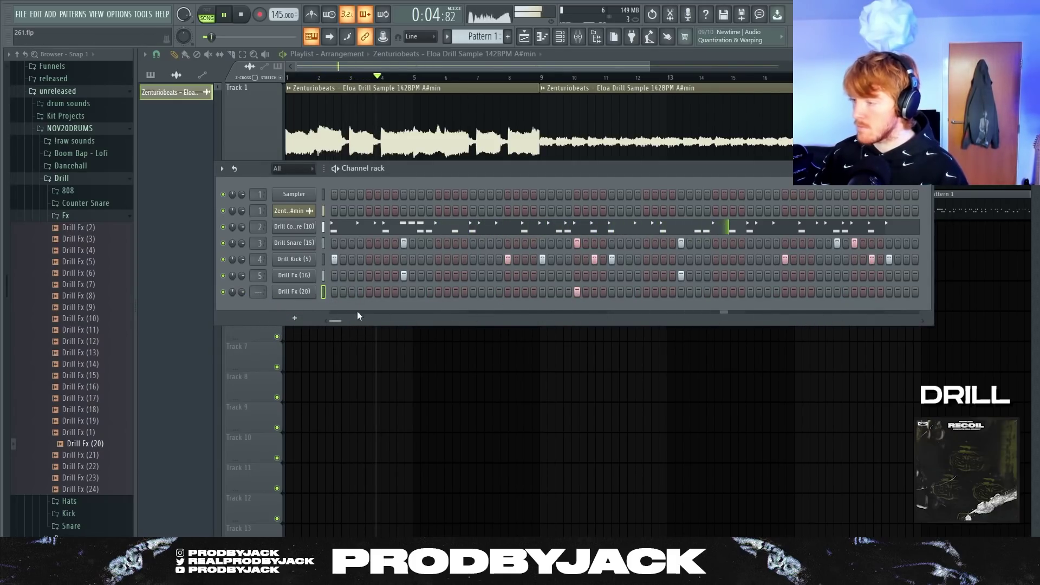
drag(258, 292, 258, 276)
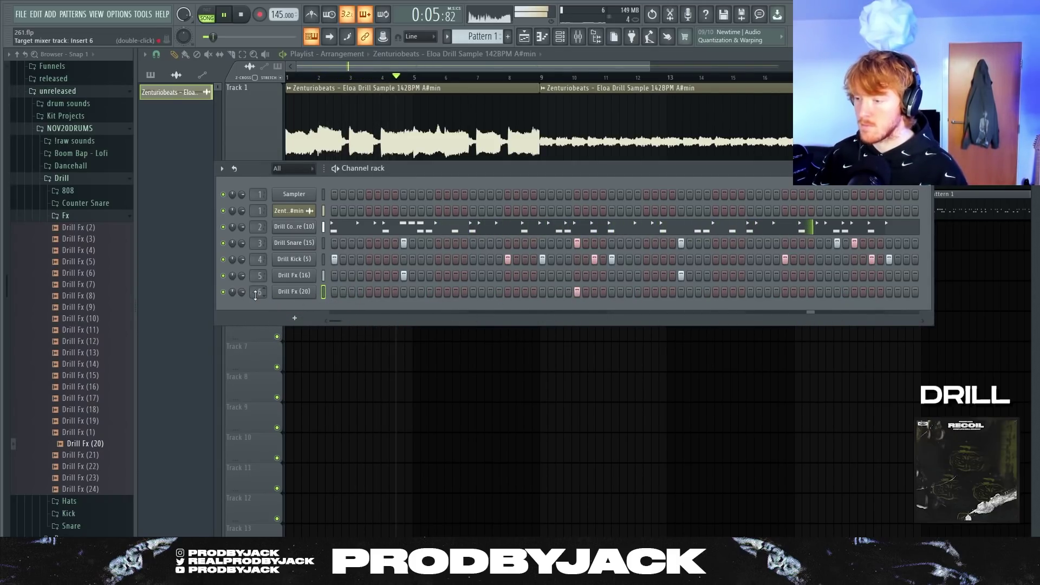
key(space)
Place Drill Fx (24) and Drill Fx (23) as playlist clips and audition the 808 samples, choosing Drill 808 (3)
click(94, 468)
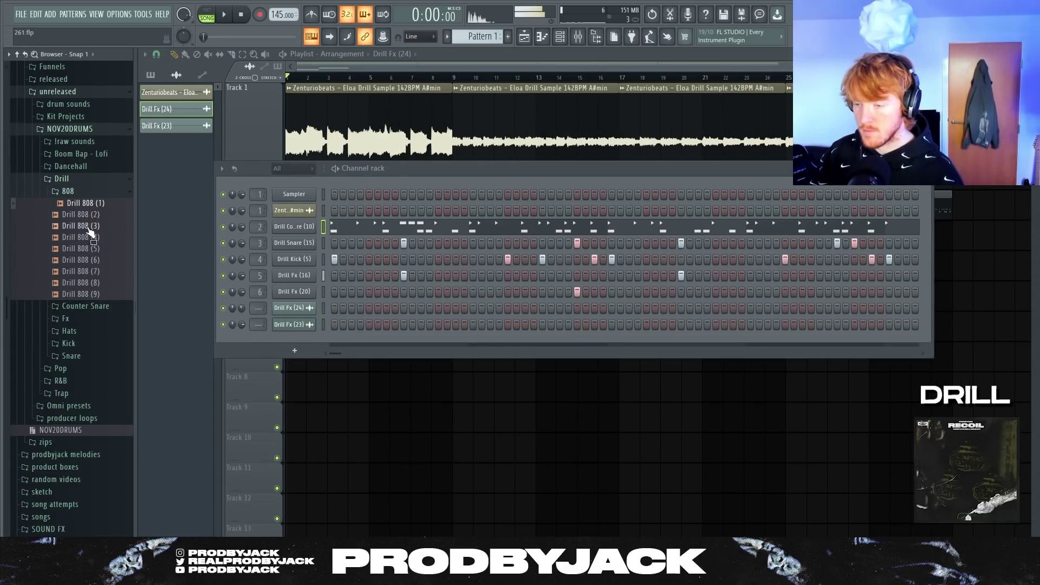
click(90, 240)
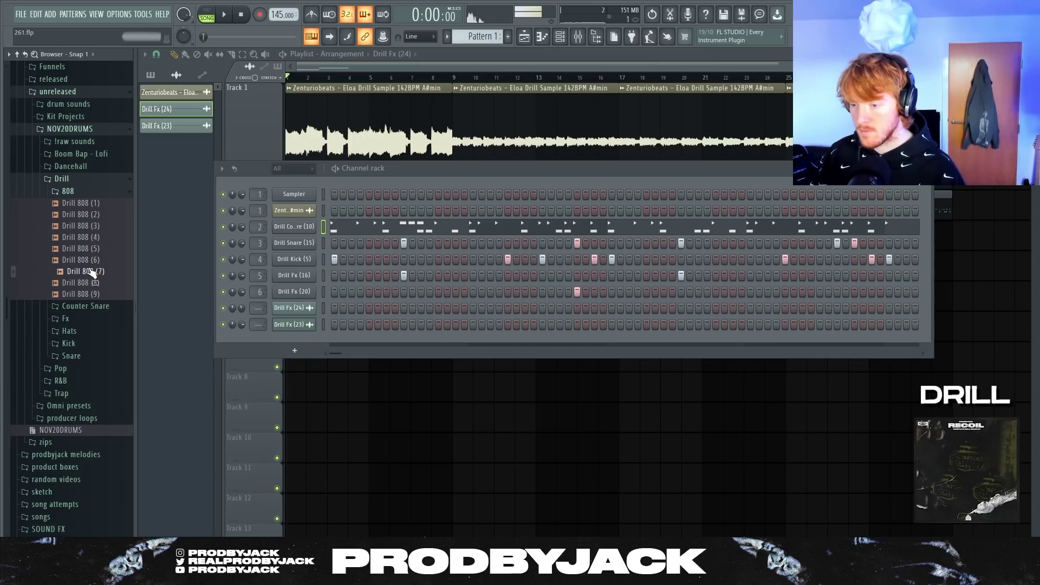
click(93, 283)
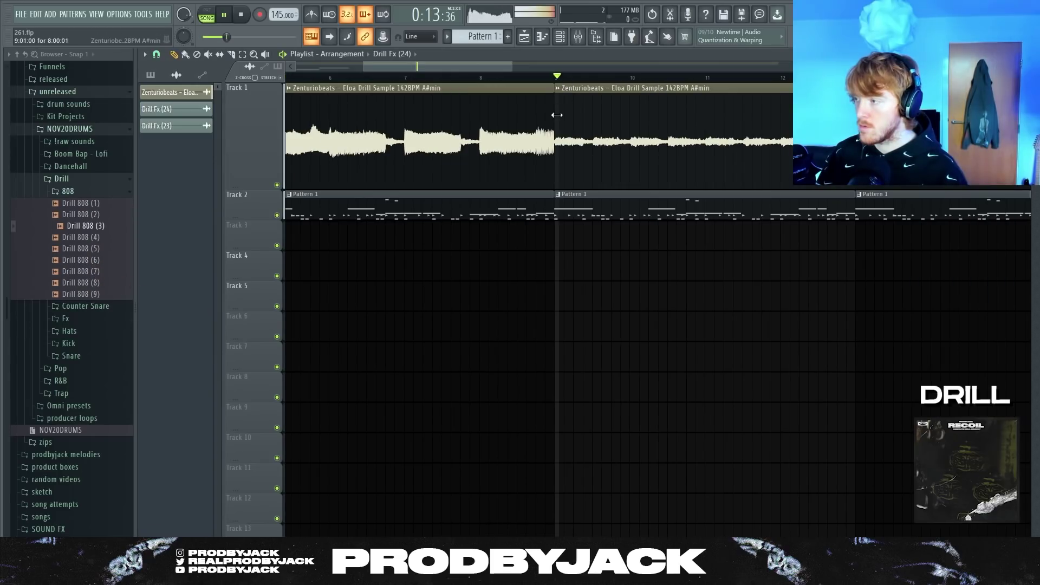
Play the arrangement and examine the Drill 808 (3) notes in the piano roll alongside the channel rack patterns
scroll(557, 125, down, 4)
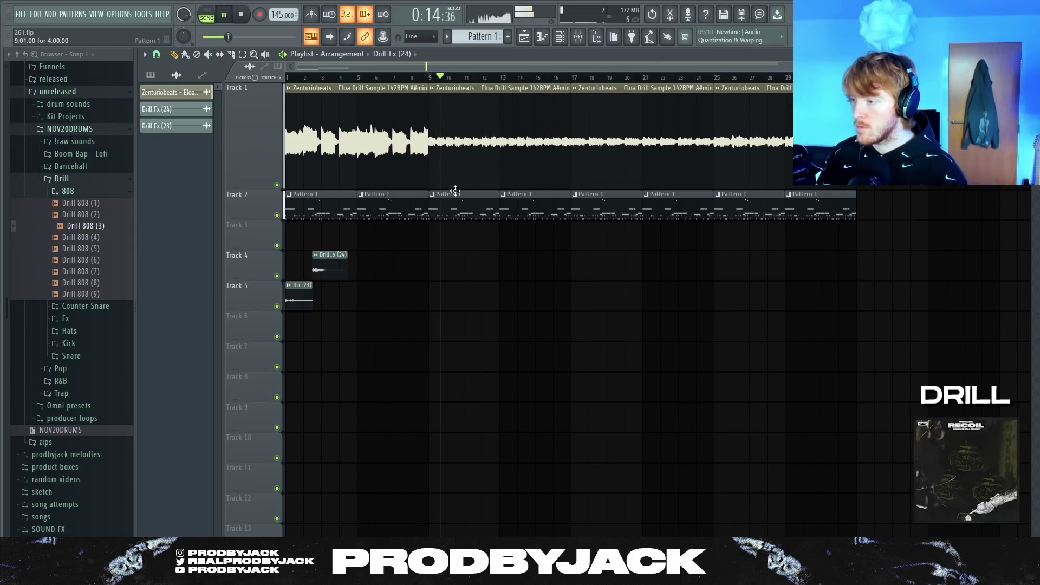
click(544, 41)
click(561, 41)
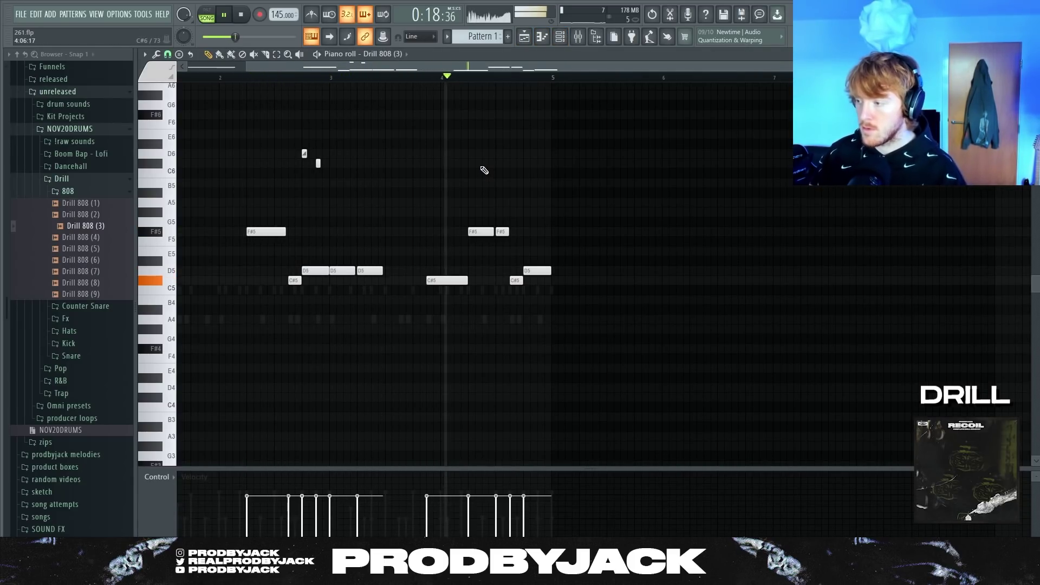
click(560, 36)
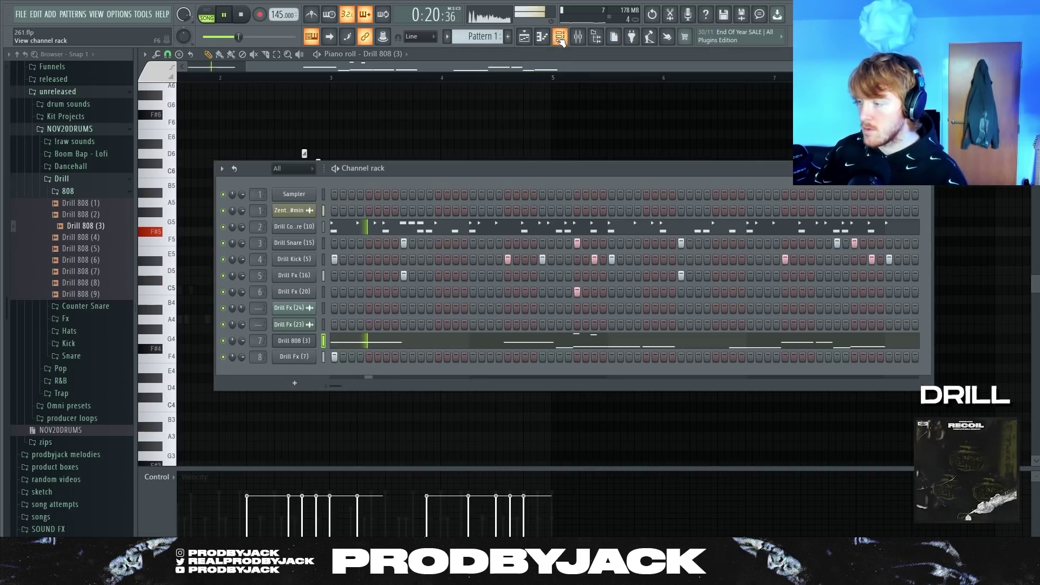
click(301, 343)
right_click(554, 100)
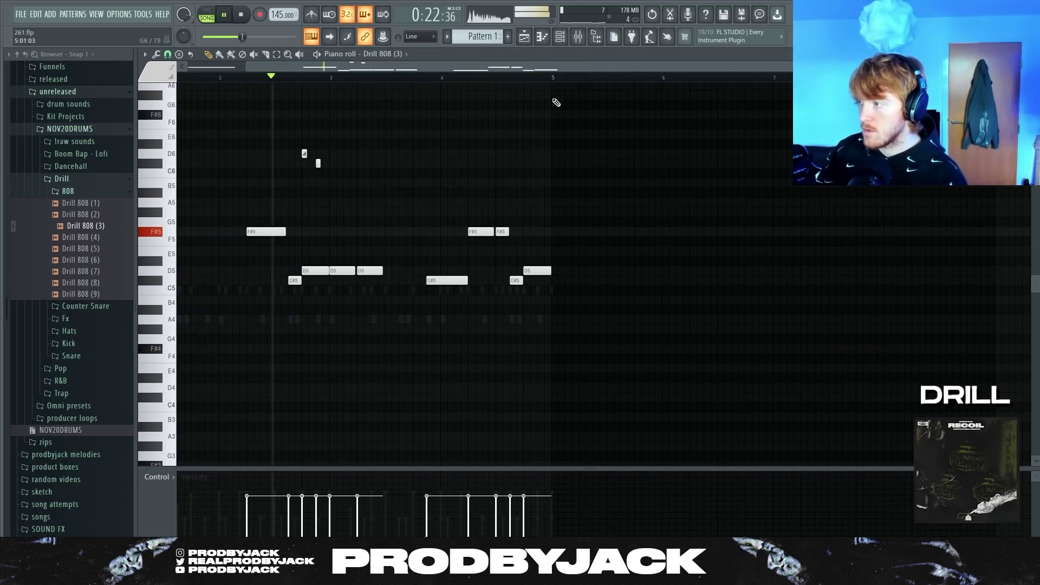
Load WaveShell3-VST 11.0_x64 into slot 6 of the Master track and transpose its SoundShifter by -4 semitones
click(578, 36)
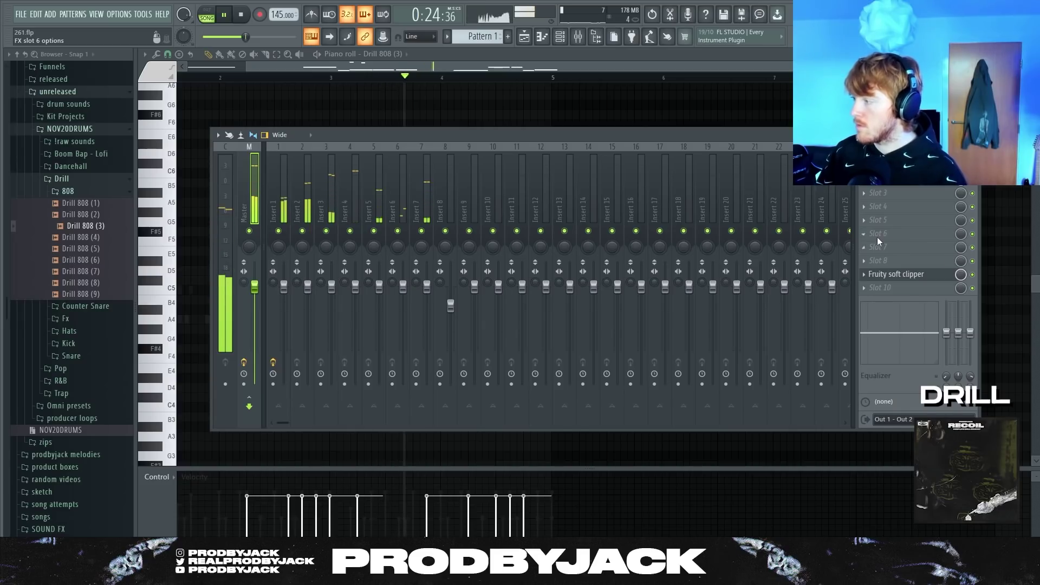
click(893, 234)
mouse_move(878, 247)
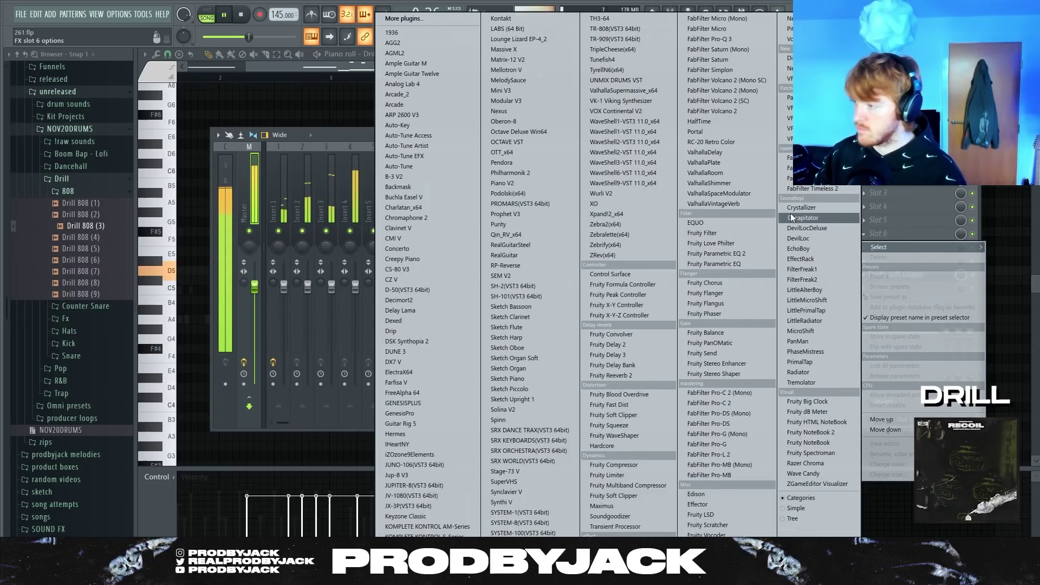
click(623, 162)
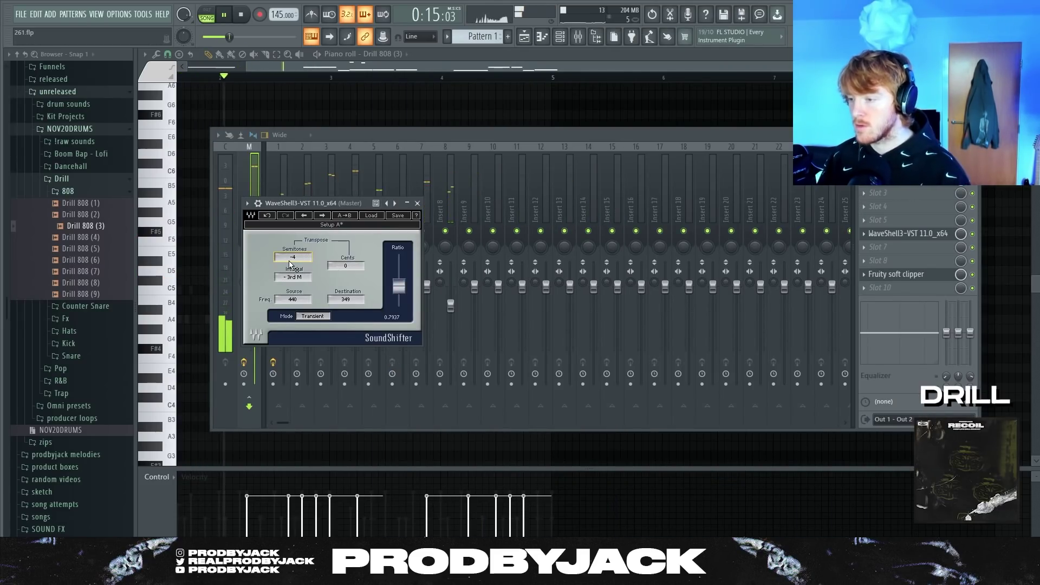
click(998, 231)
scroll(589, 278, down, 2)
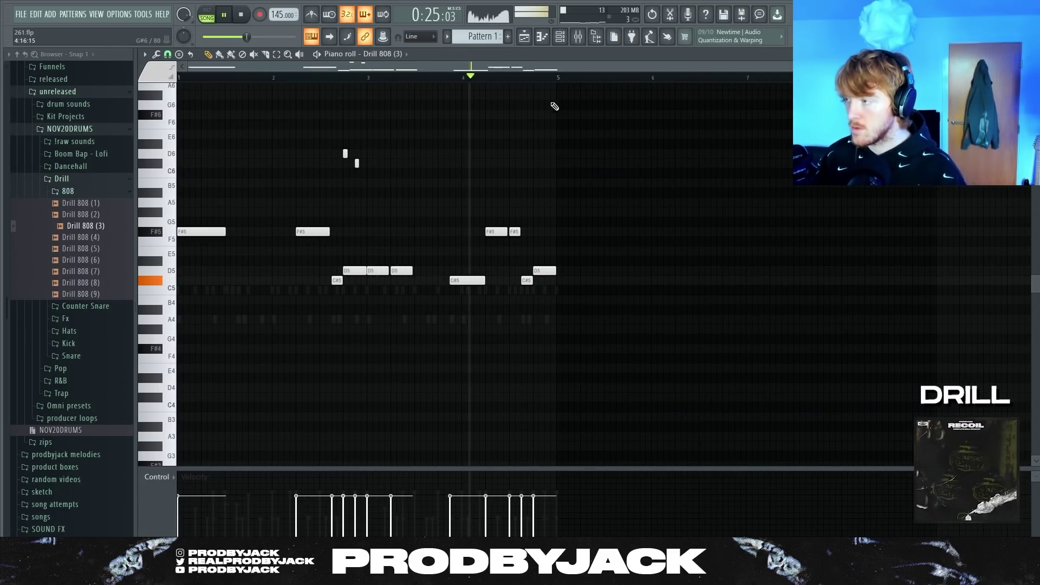
right_click(467, 280)
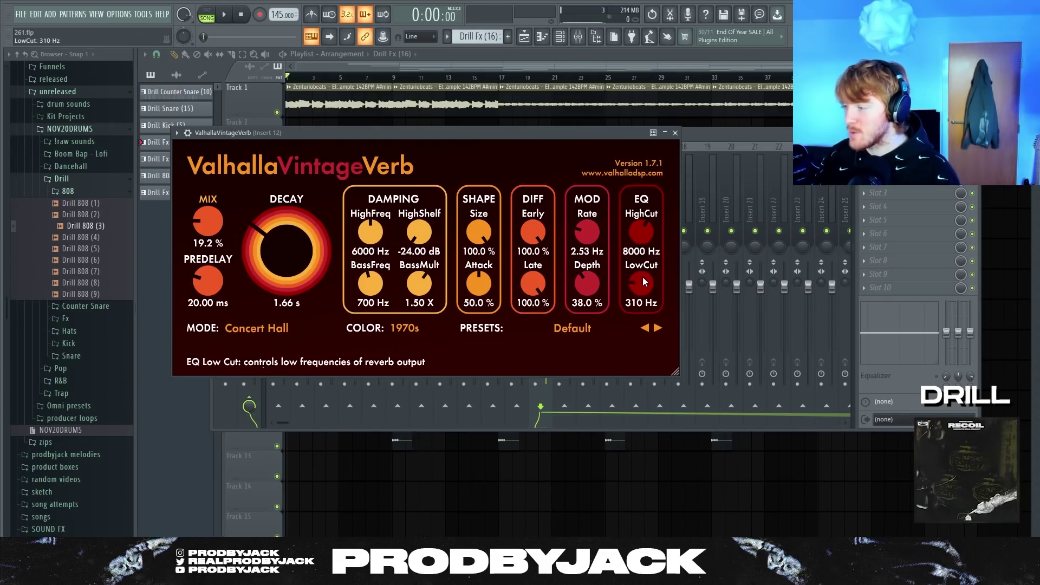
Route Insert 1 to the ValhallaVintageVerb track, Insert 12, and try that track's volume at about 67%
click(678, 131)
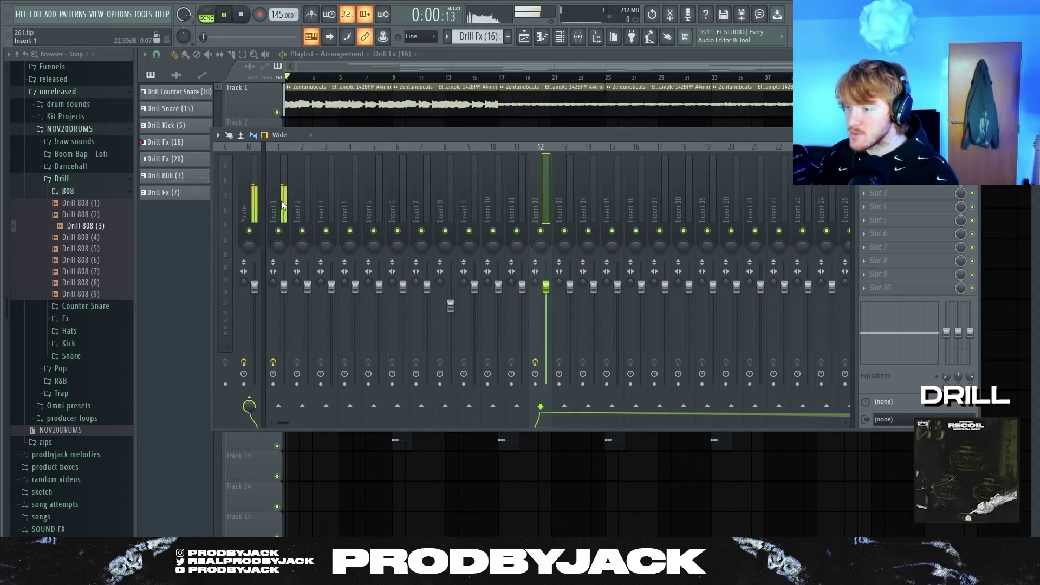
click(282, 204)
click(545, 407)
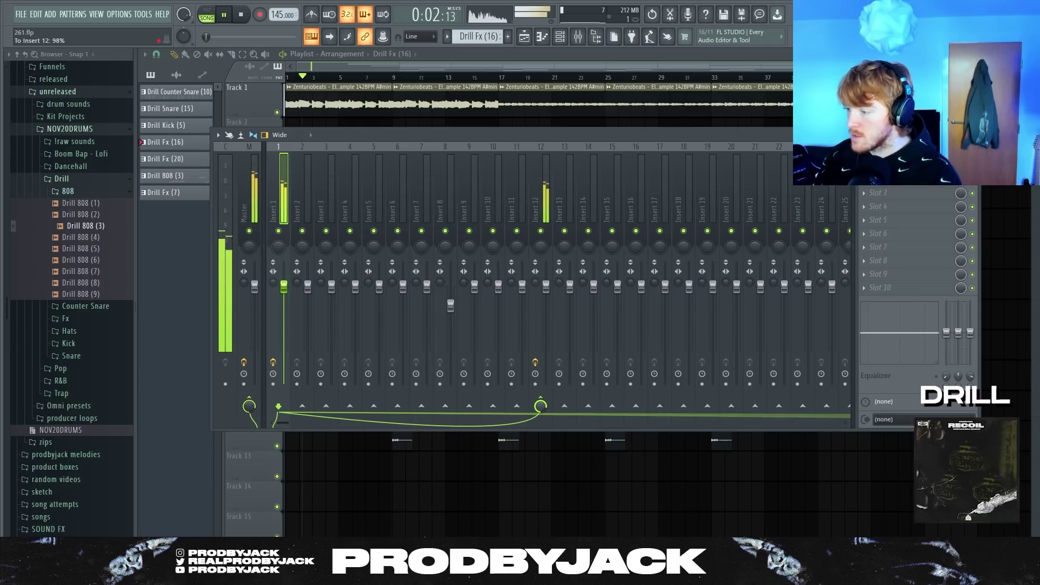
drag(549, 293, 549, 323)
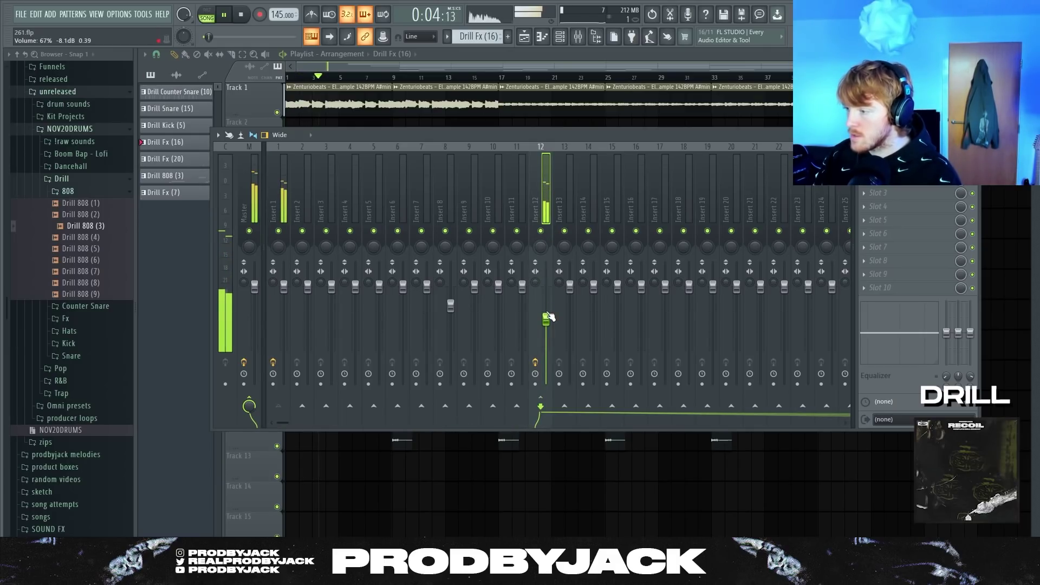
click(899, 166)
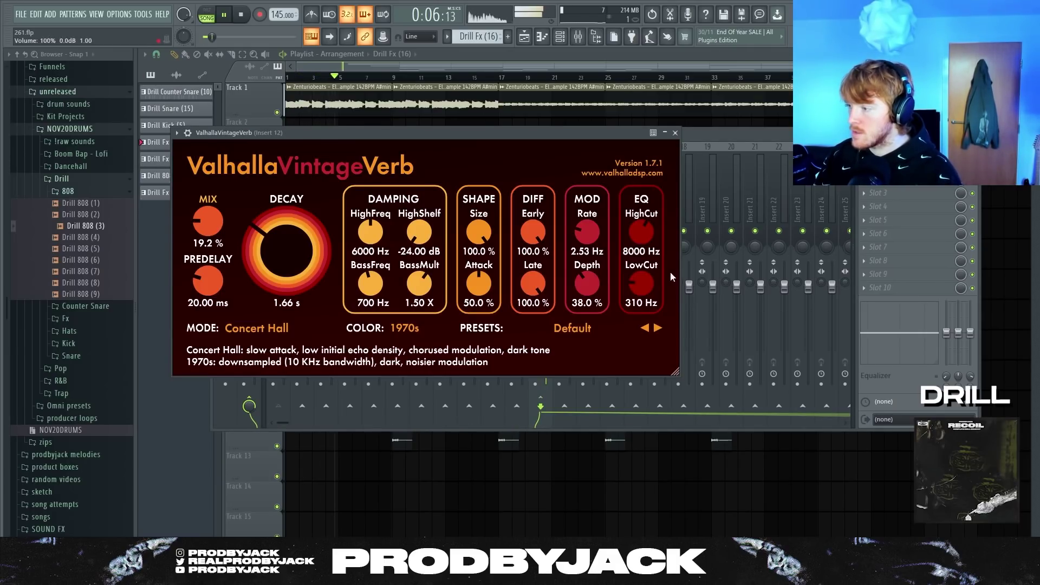
Set the Insert 12 ValhallaVintageVerb to 49.2% mix, 1.92 s decay and 74% size
drag(211, 230, 215, 207)
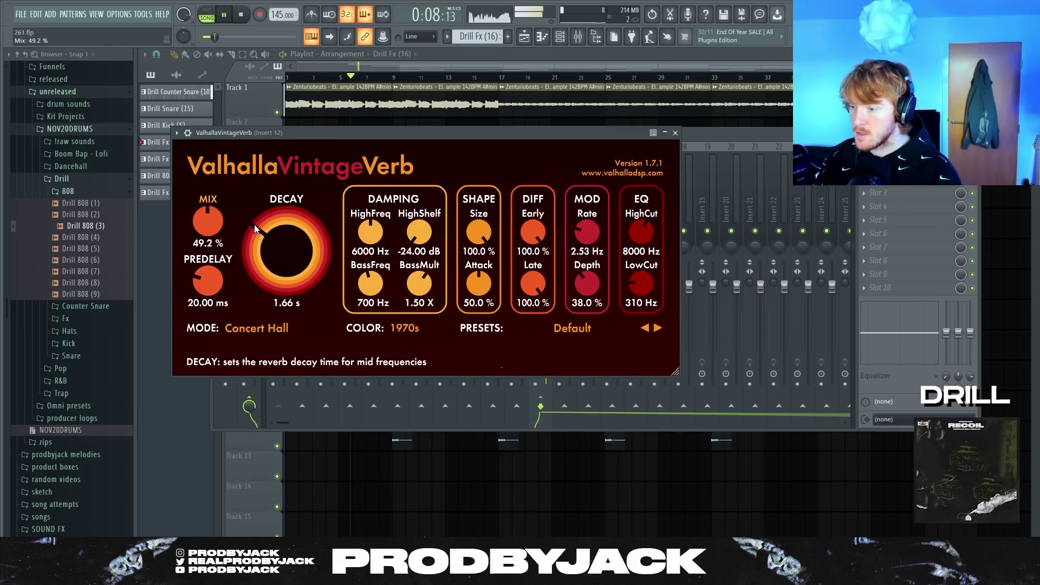
drag(479, 233, 480, 252)
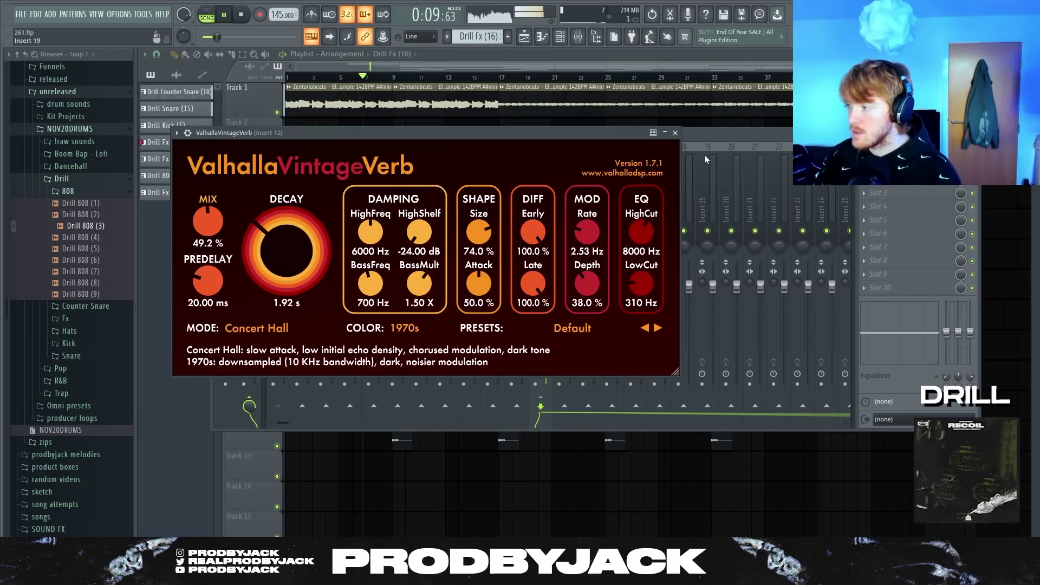
click(675, 133)
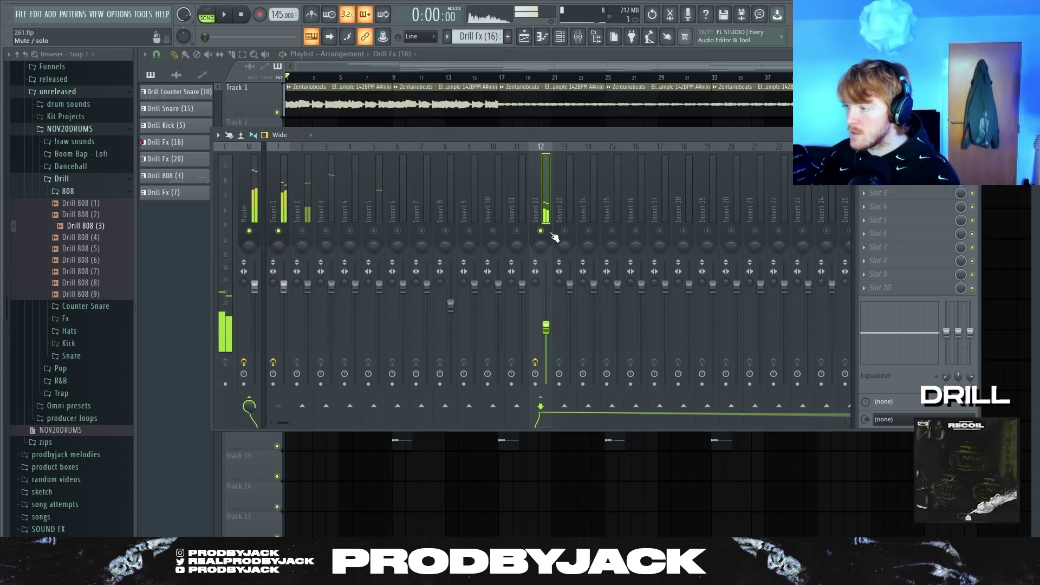
Raise the Insert 12 ValhallaVintageVerb's LowCut to 460 Hz, adjust its mix, and set the track's volume to about 69% during playback
key(space)
click(888, 166)
click(888, 166)
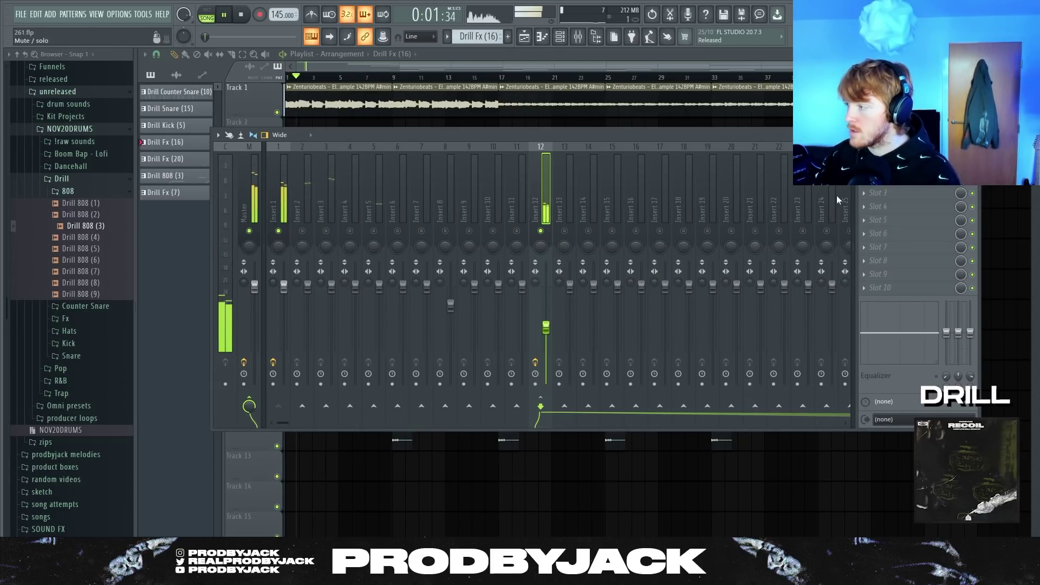
click(888, 165)
drag(639, 289, 646, 269)
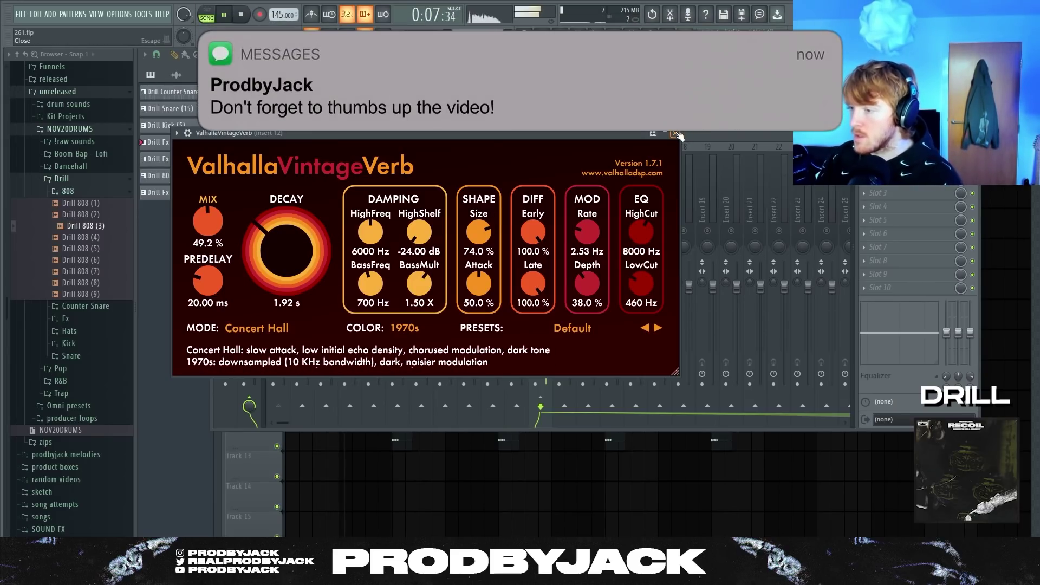
drag(208, 222, 209, 207)
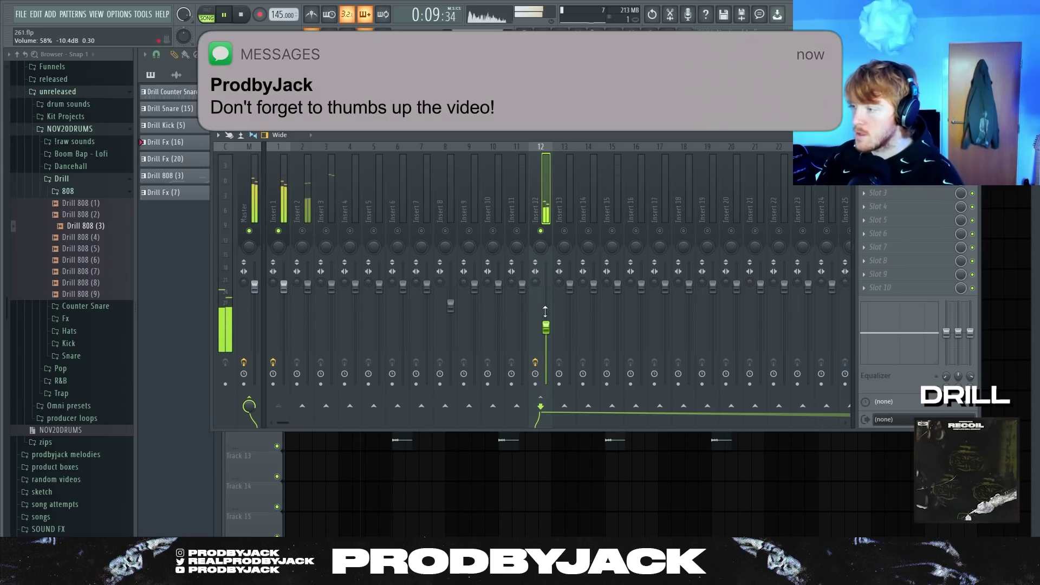
drag(548, 327, 548, 323)
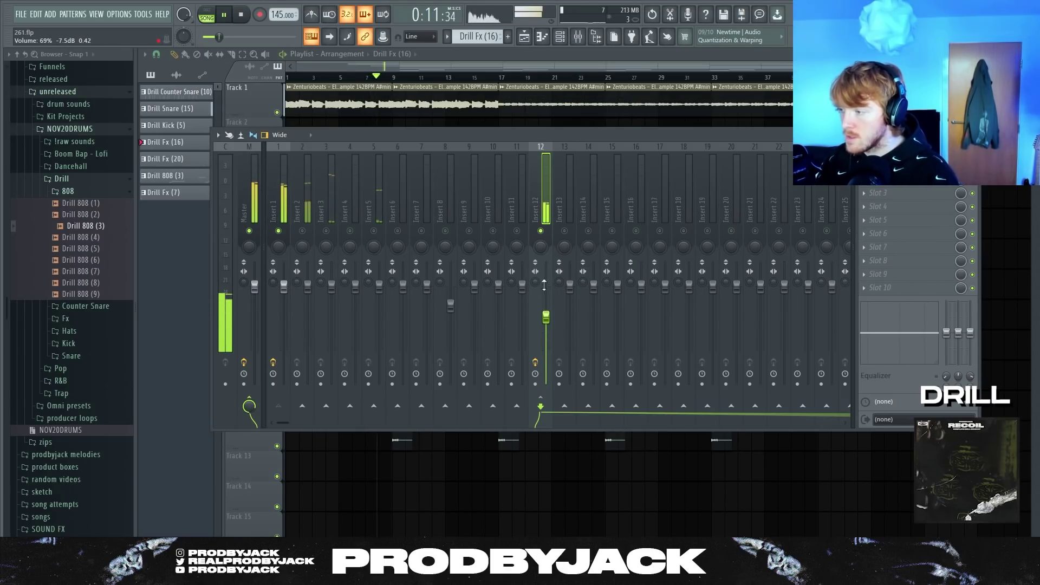
Play the arrangement and examine the Drill 808 (3) notes in the piano roll, selecting the high notes near bar 3
key(F9)
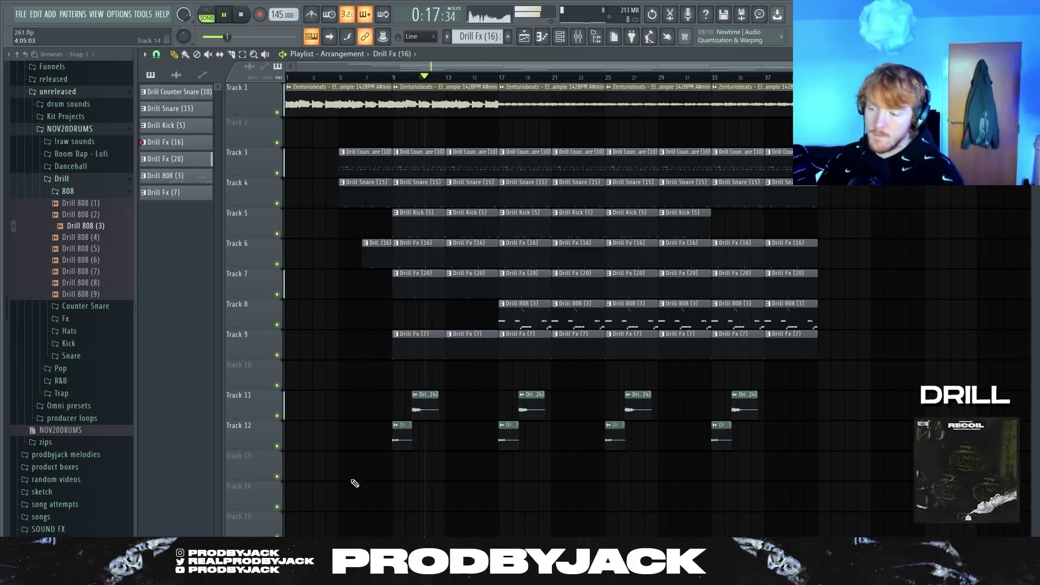
click(68, 191)
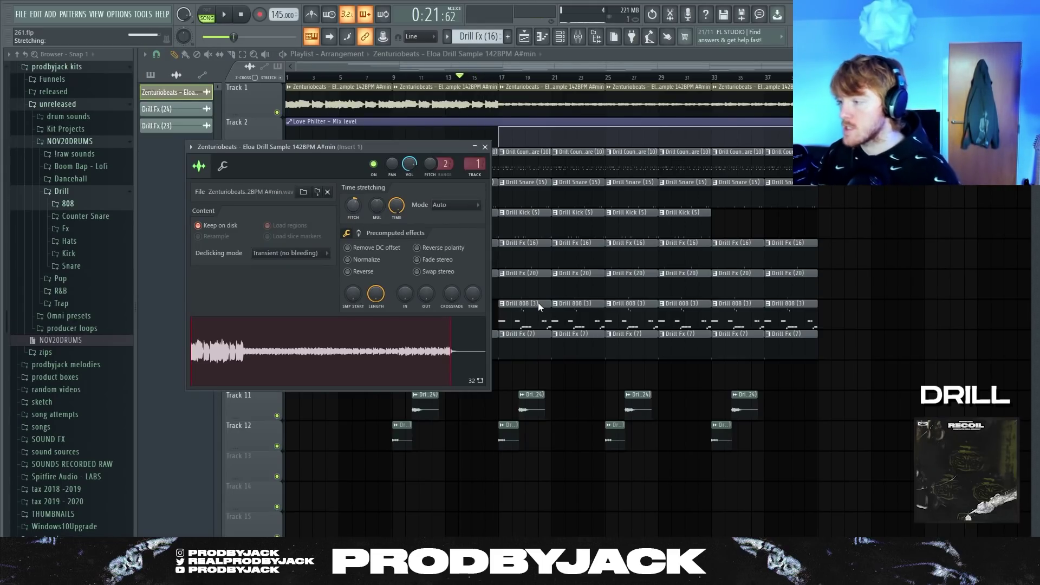
double_click(511, 317)
key(space)
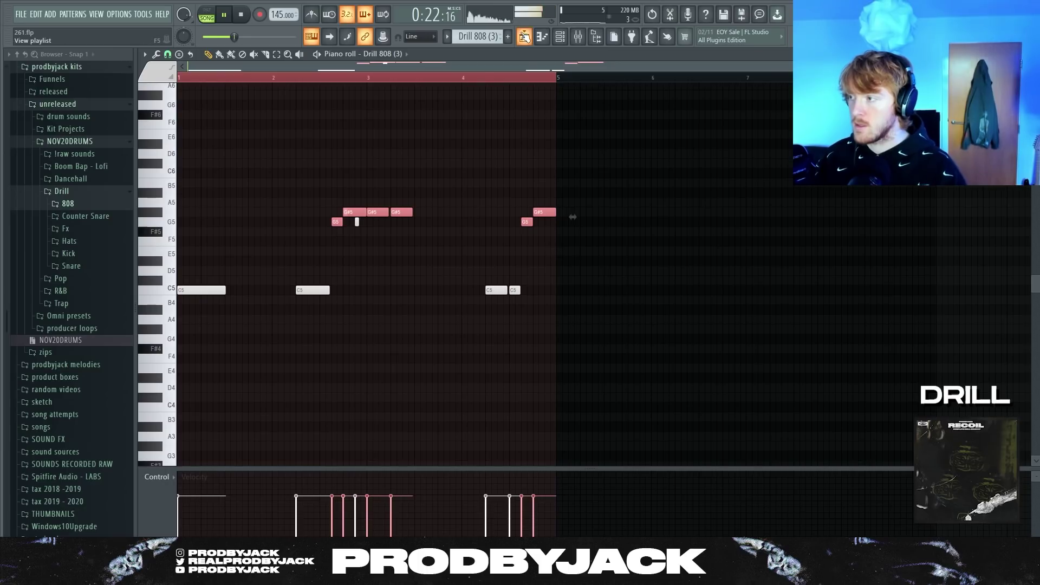
click(523, 37)
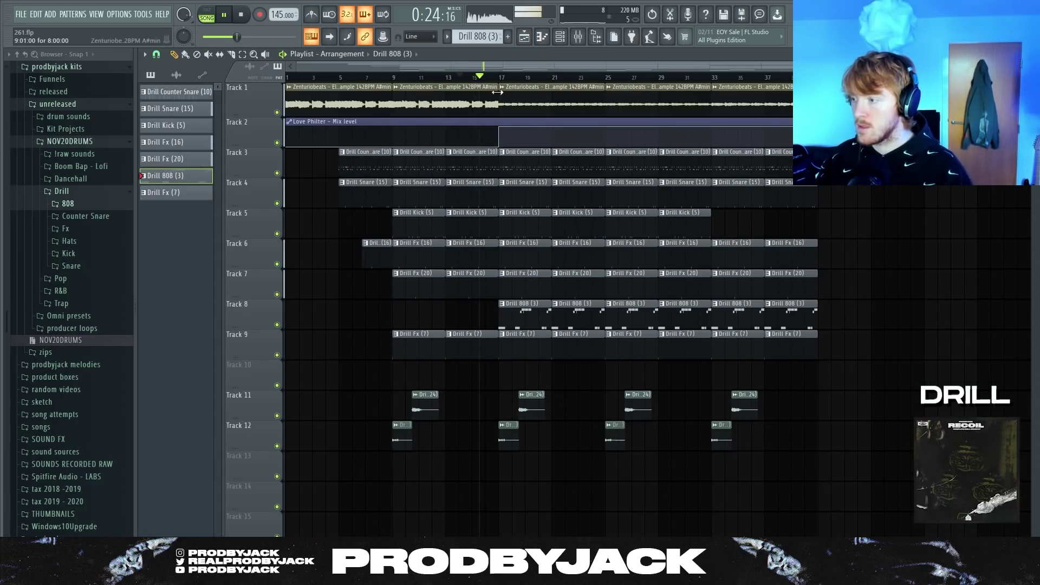
click(542, 37)
key(ctrl+d)
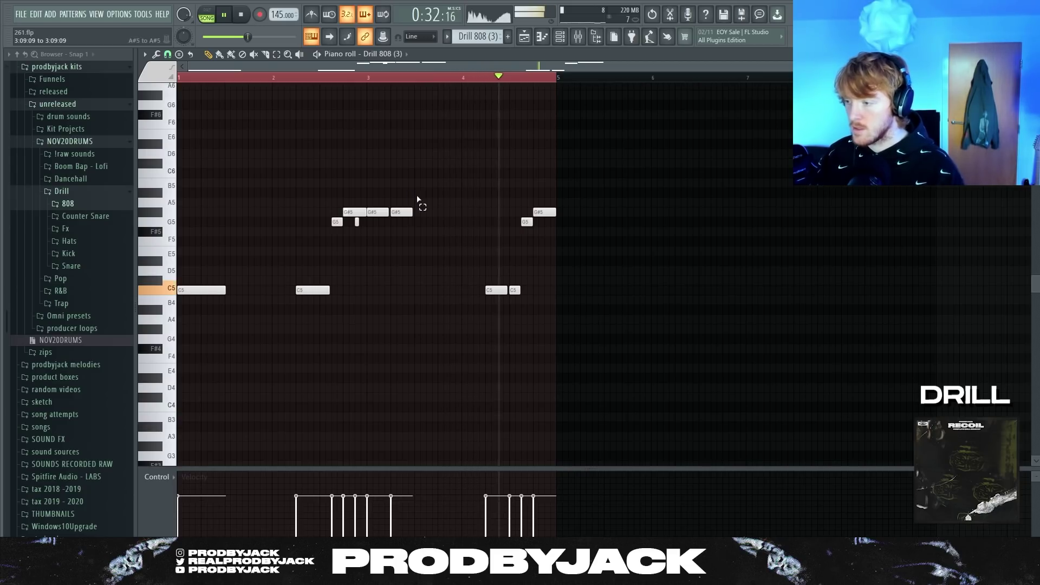
drag(418, 199, 380, 223)
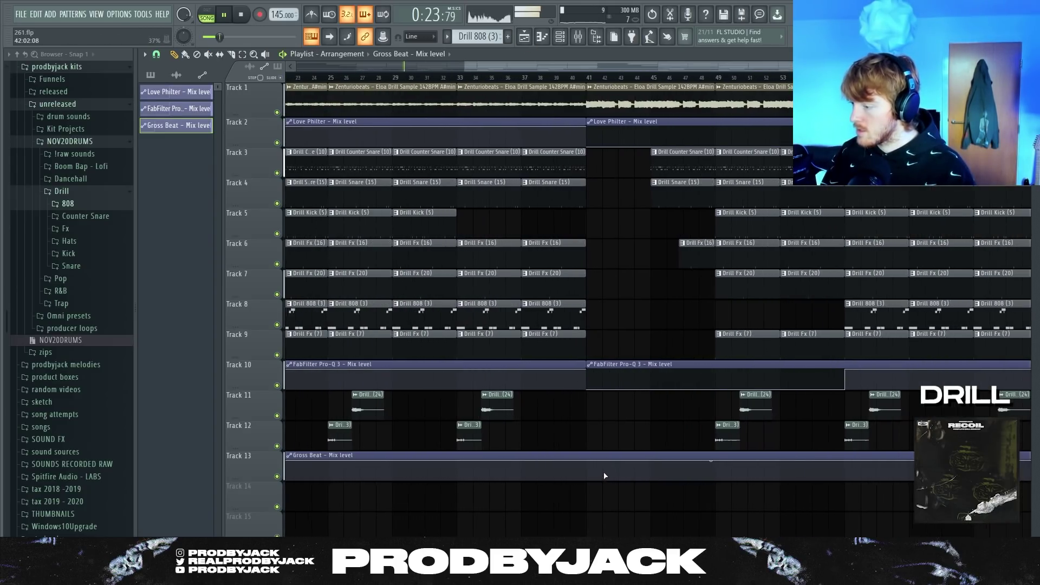
Shape the Gross Beat mix level automation on Track 13 to drop to zero at bar 41 and step back up at bar 57
drag(601, 476, 583, 501)
scroll(589, 470, up, 3)
scroll(587, 499, down, 4)
scroll(799, 477, up, 1)
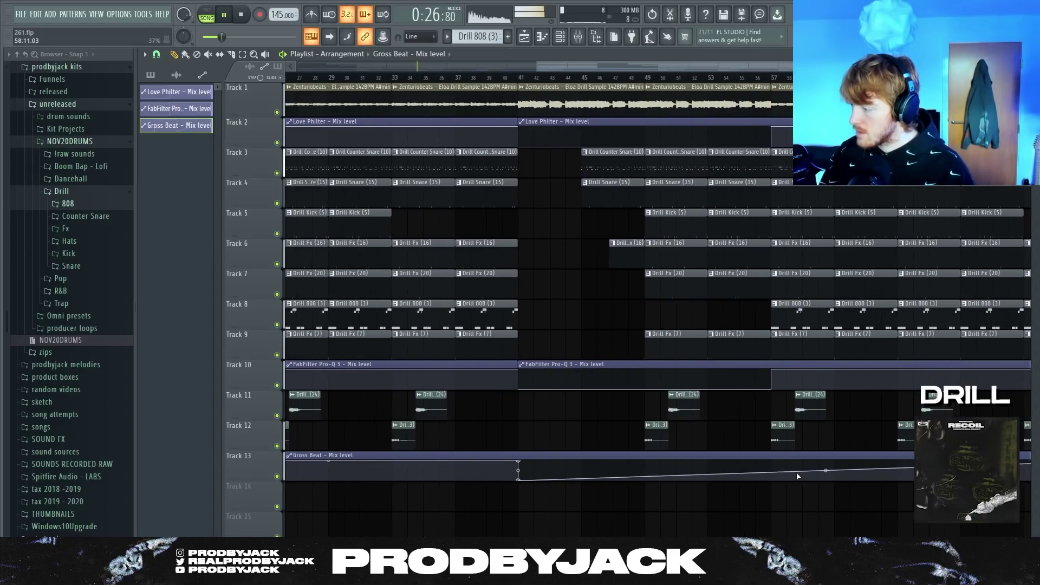
scroll(797, 476, up, 2)
right_click(755, 480)
right_click(754, 460)
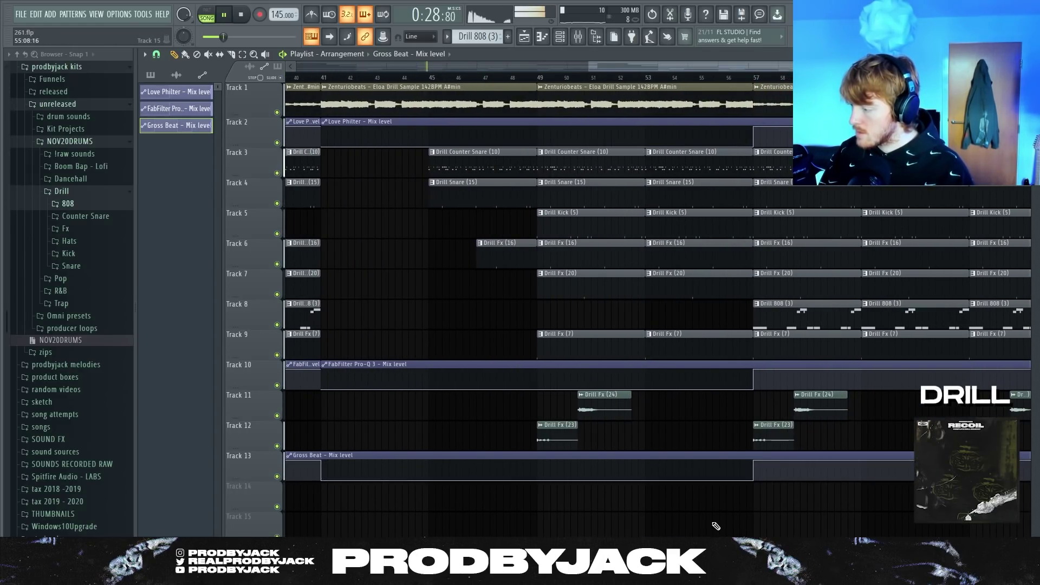
scroll(717, 522, down, 4)
mouse_move(893, 463)
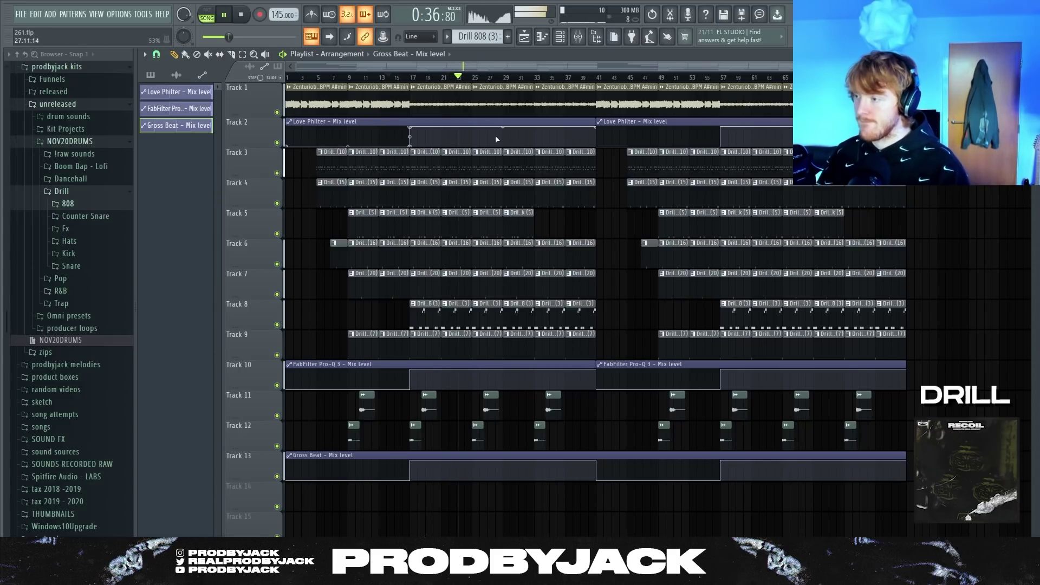
Add points to the first Love Philter mix level automation clip so it drops to zero from bar 33 to bar 41
ctrl+scroll(503, 135, up, 3)
right_click(562, 128)
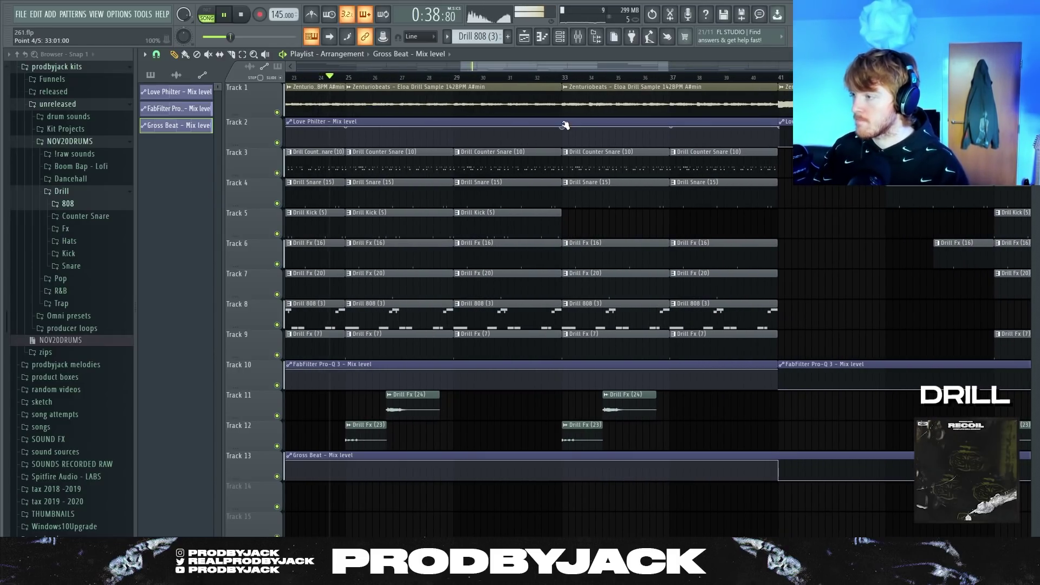
right_click(566, 129)
drag(566, 129, 562, 146)
drag(771, 130, 778, 147)
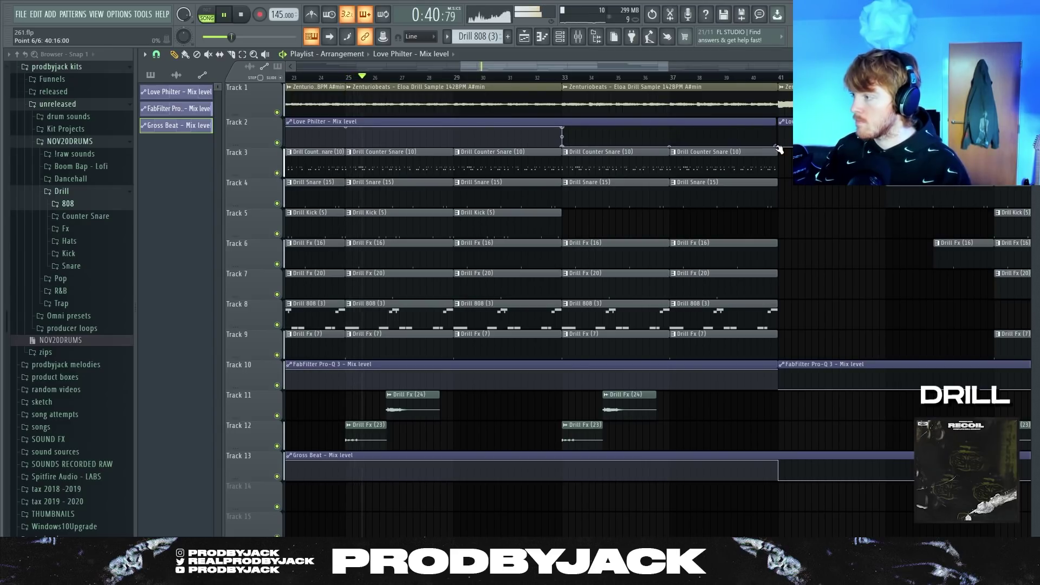
ctrl+scroll(709, 202, down, 3)
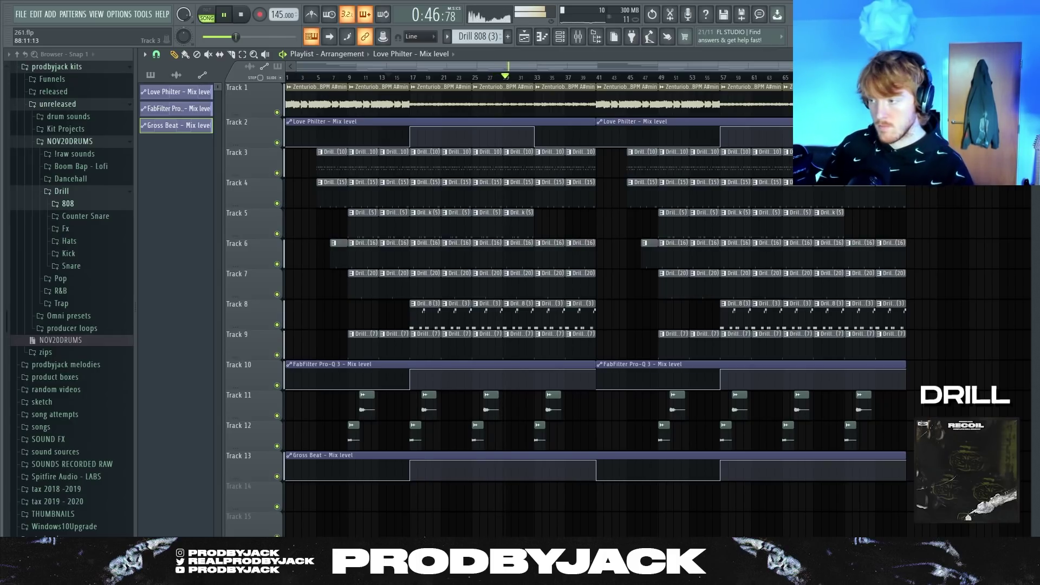
Lower the velocity of the second-to-last note in the Drill Snare (15) pattern to about 62%
click(560, 37)
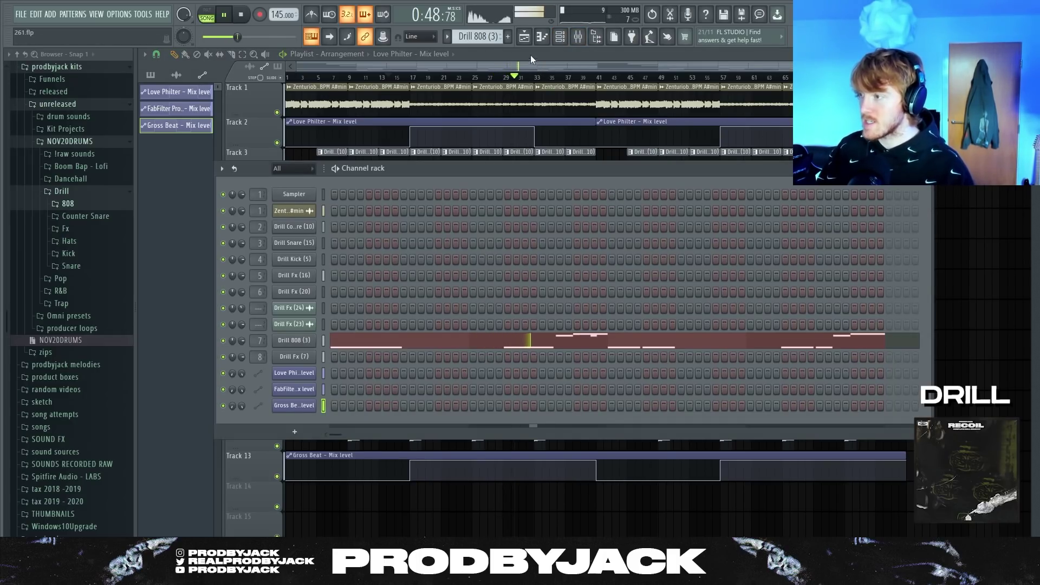
click(524, 36)
click(517, 189)
click(542, 38)
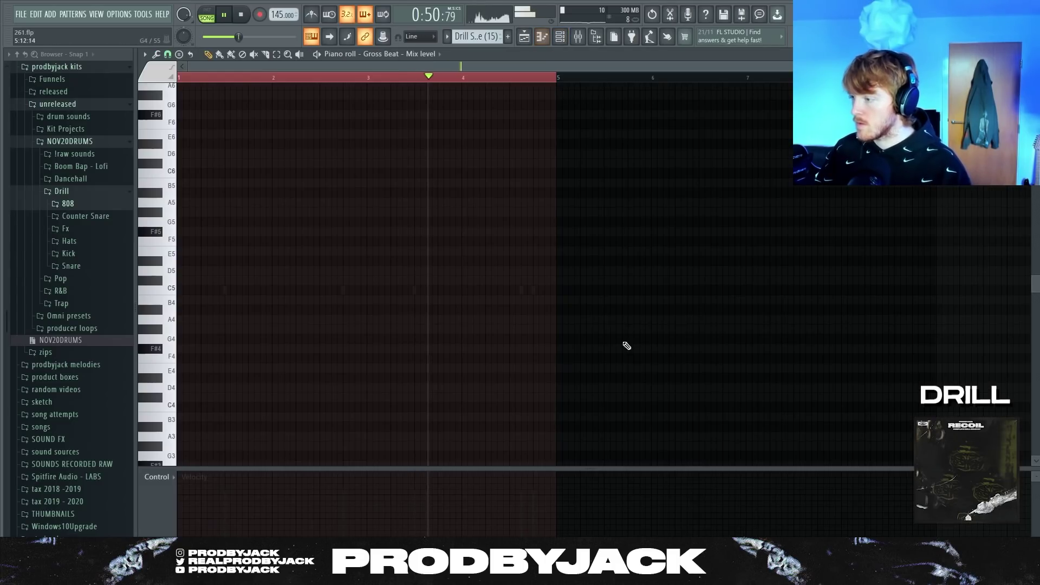
click(560, 44)
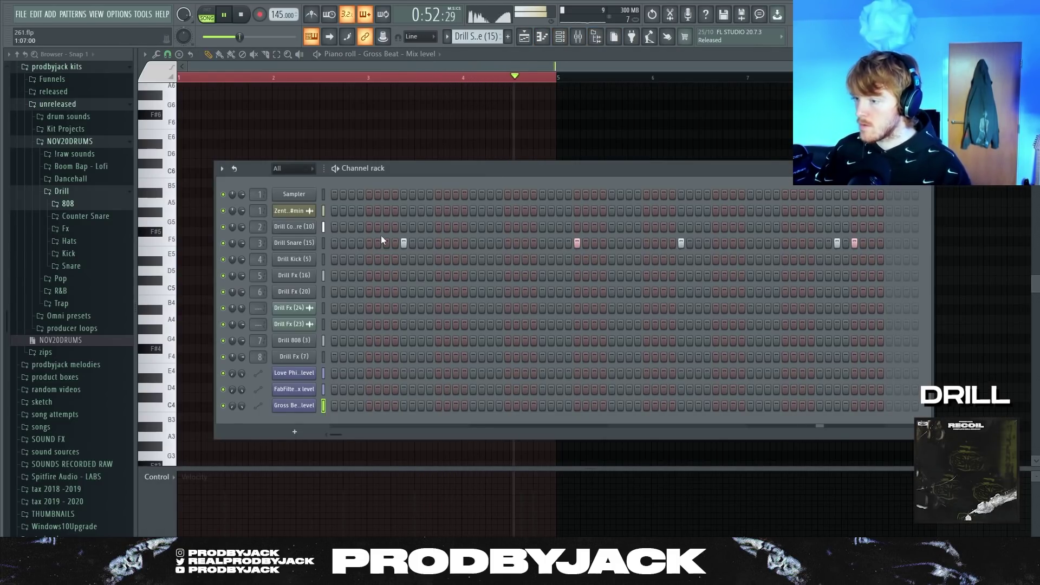
right_click(317, 241)
click(336, 242)
drag(521, 493, 521, 518)
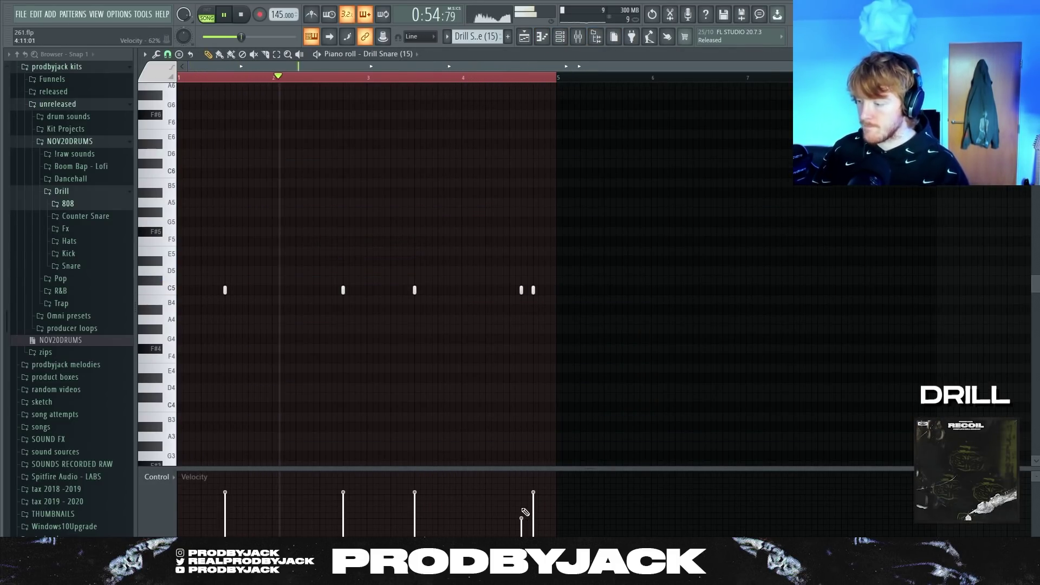
click(524, 38)
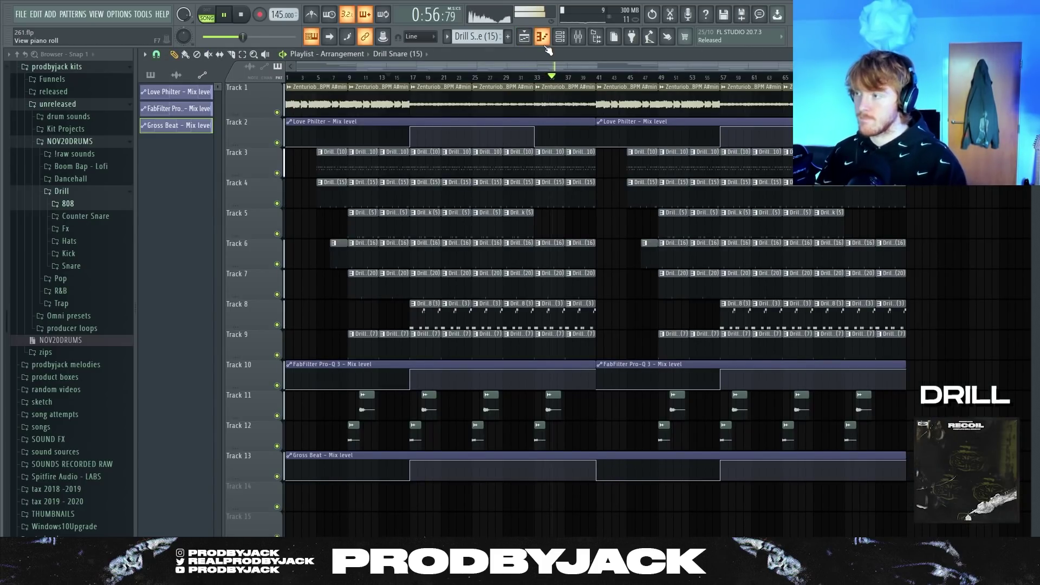
click(545, 47)
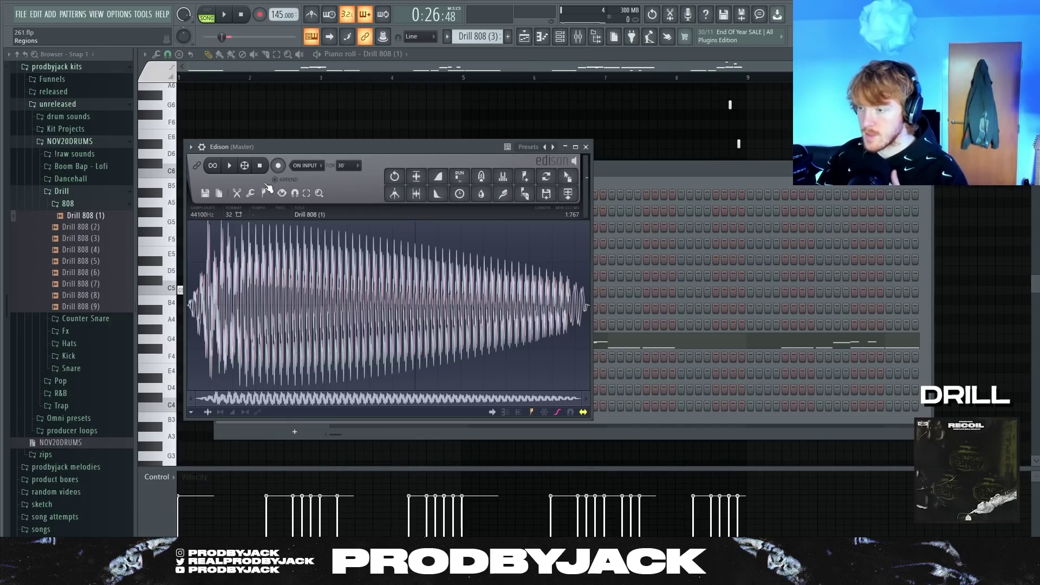
Detect the pitch regions of the Drill 808 (1) sample in Edison, closing the editor when done
click(265, 191)
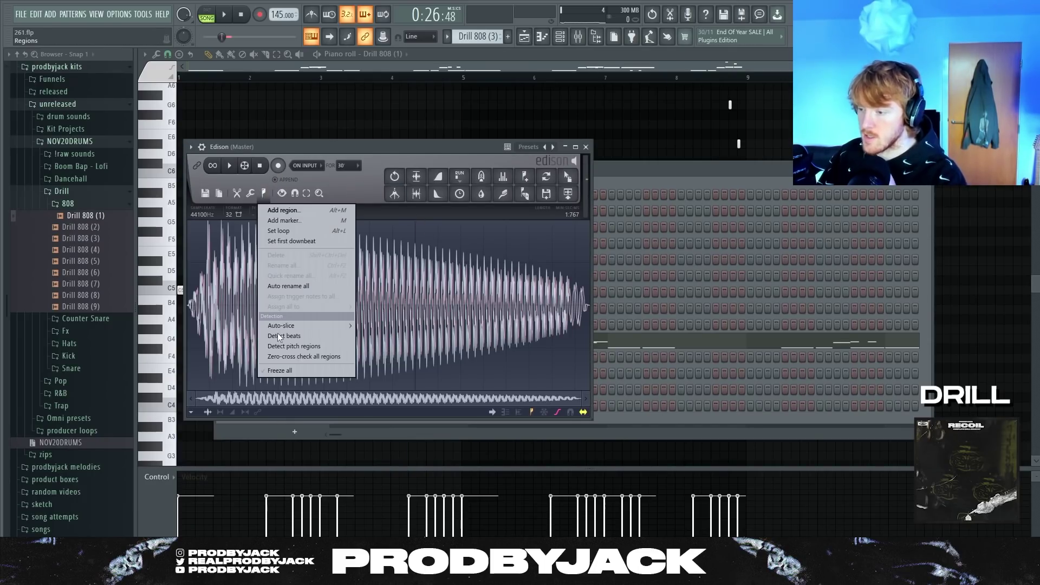
click(281, 346)
click(585, 148)
Play the beat and inspect the Drill 808 (1) channel's miscellaneous, envelope and sample settings
key(F9)
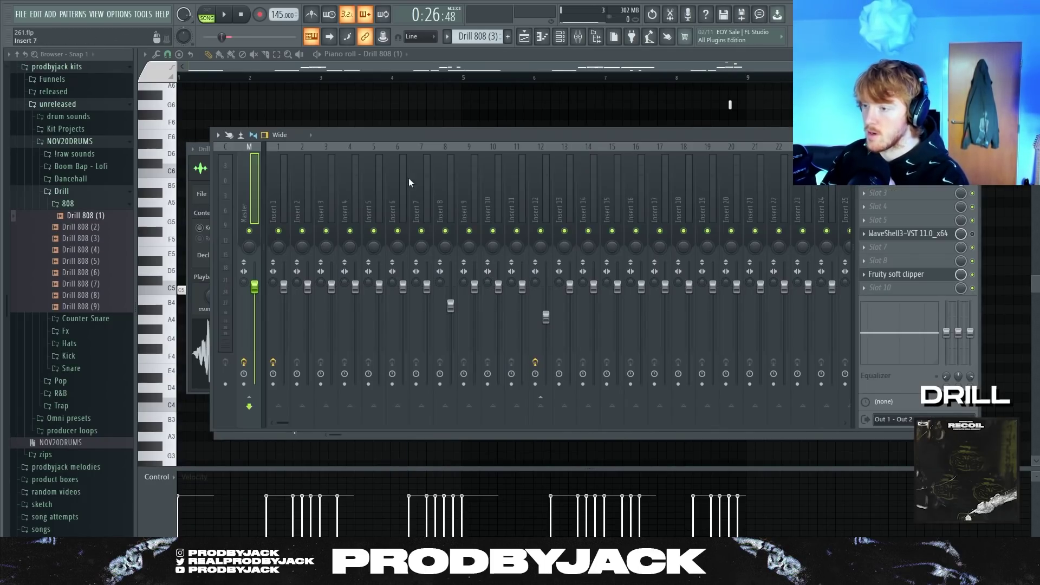
click(560, 37)
key(space)
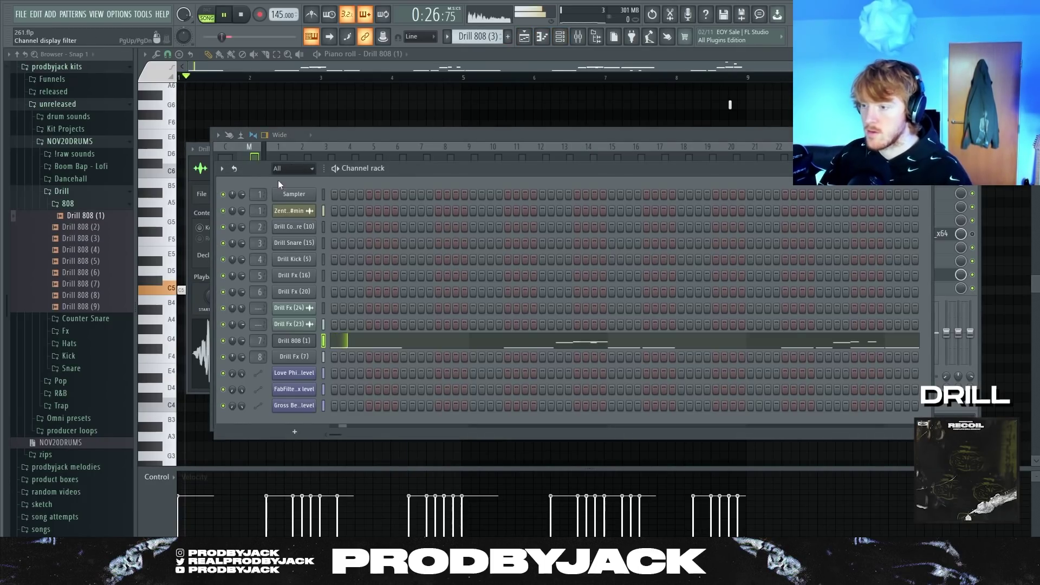
click(311, 341)
click(248, 169)
click(225, 168)
click(201, 169)
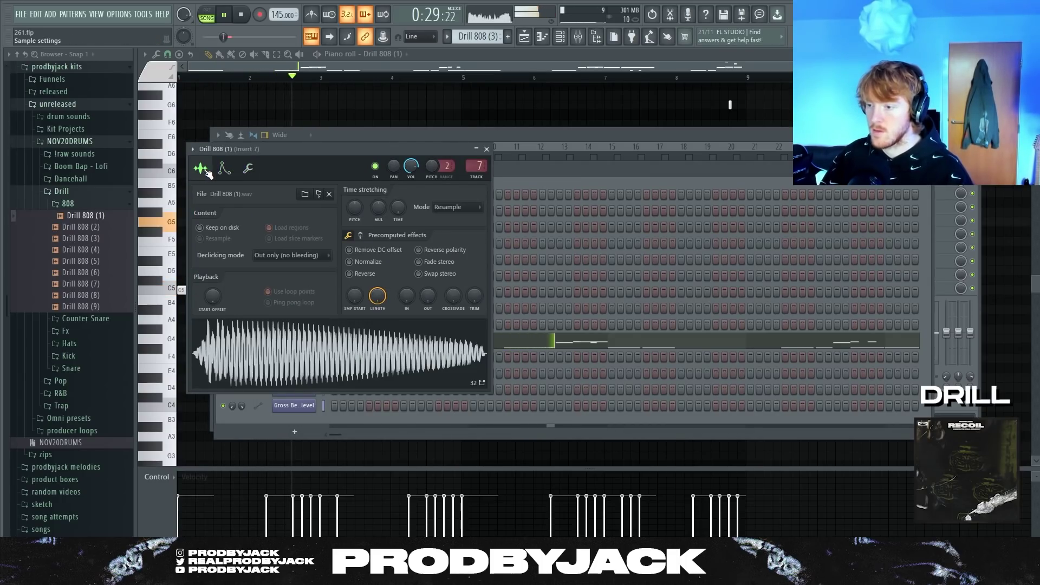
click(376, 108)
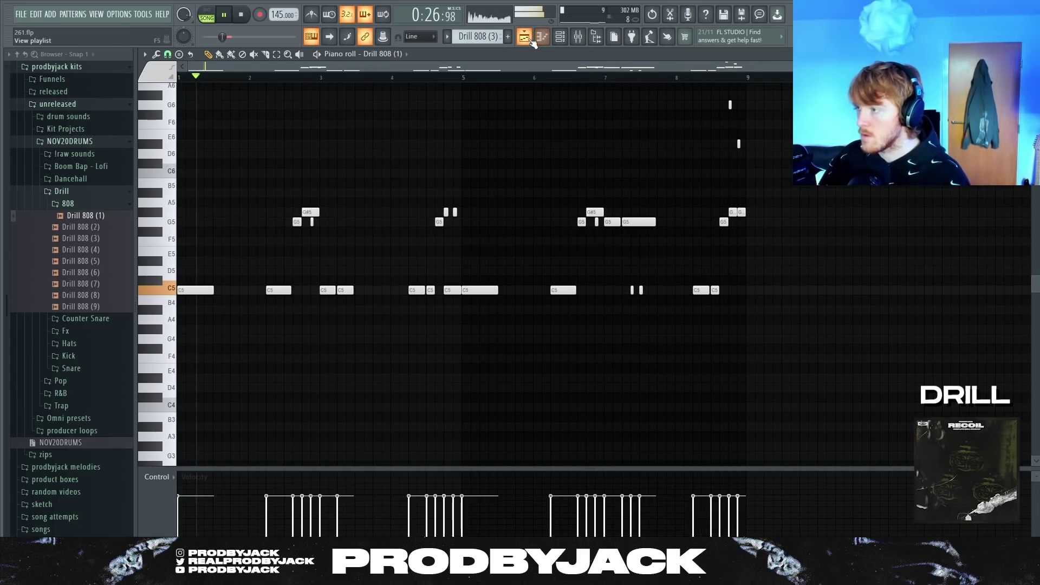
Raise the volume of mixer track Insert 2 to about 104% while the arrangement plays
key(F5)
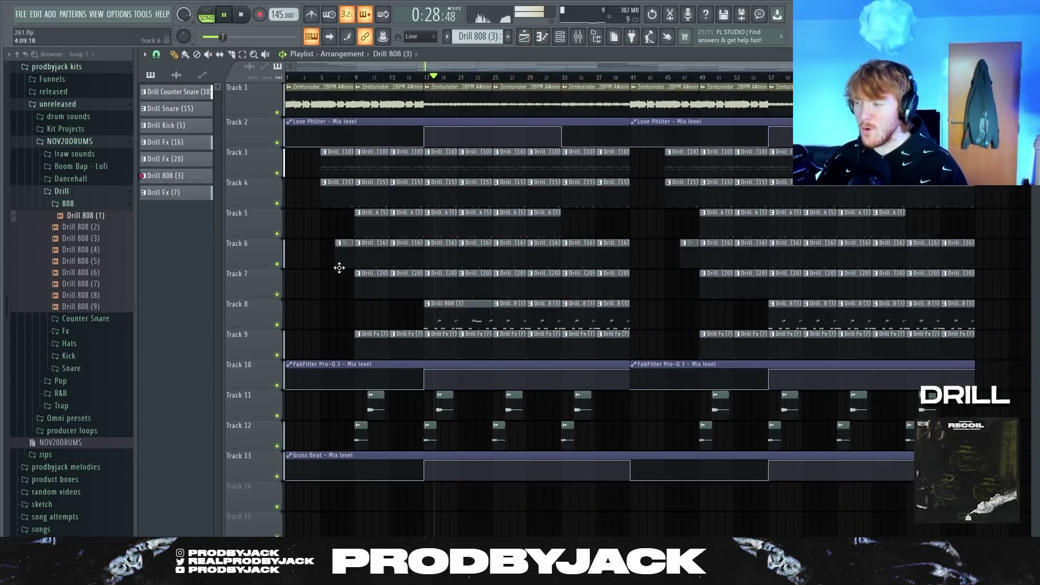
scroll(339, 267, down, 1)
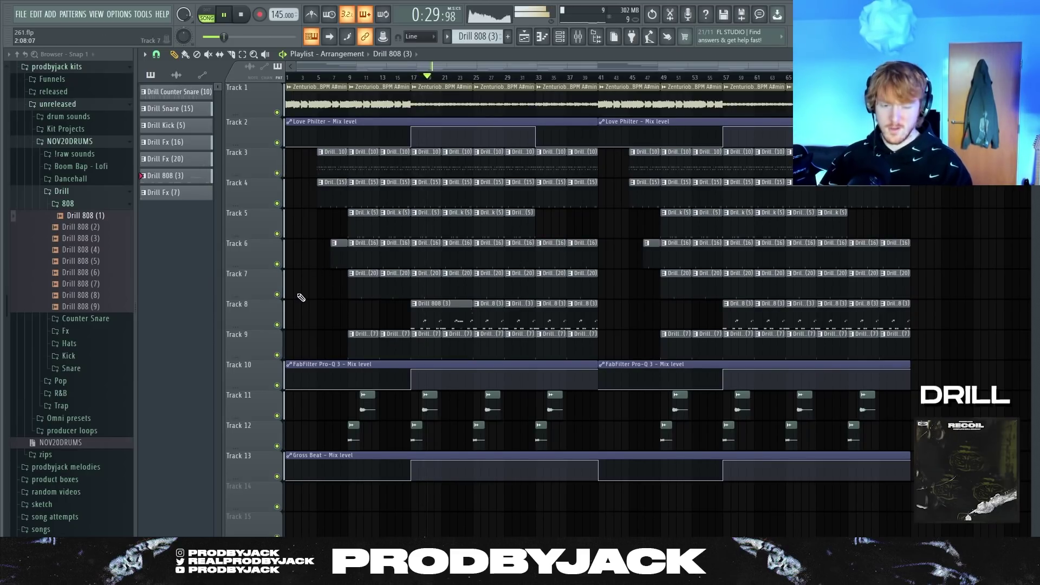
click(560, 36)
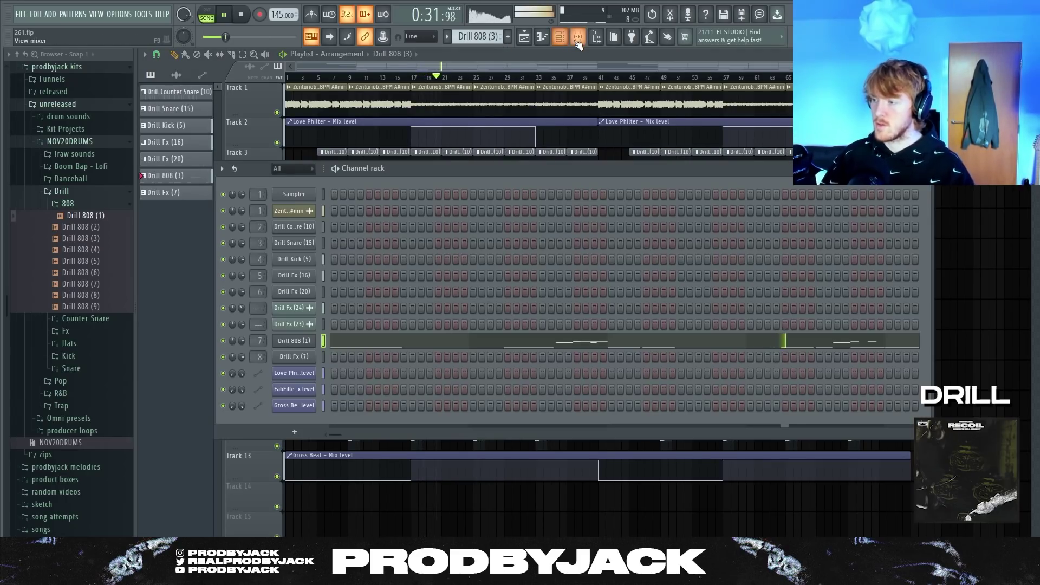
click(578, 37)
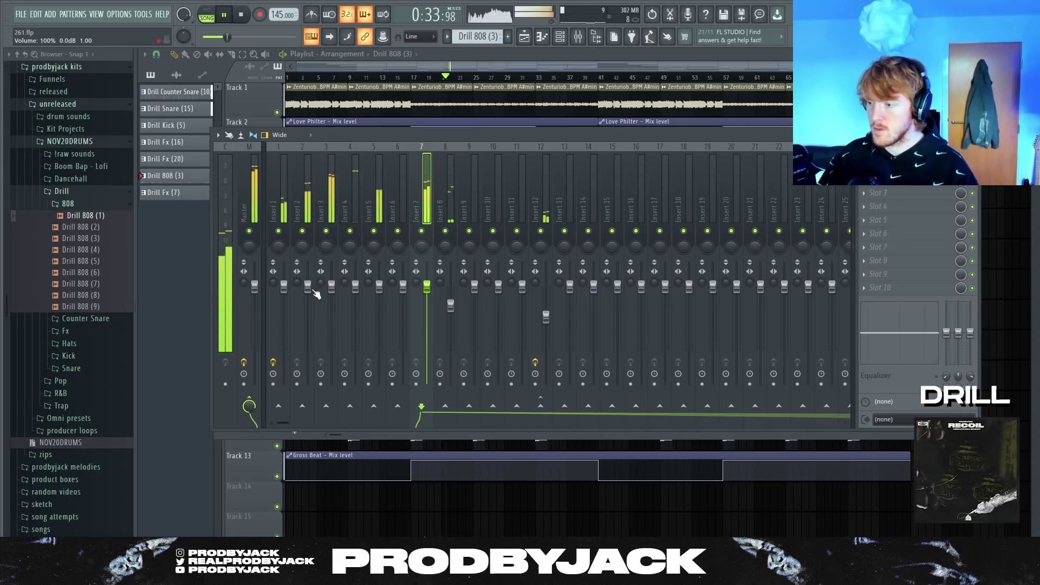
drag(308, 285, 313, 287)
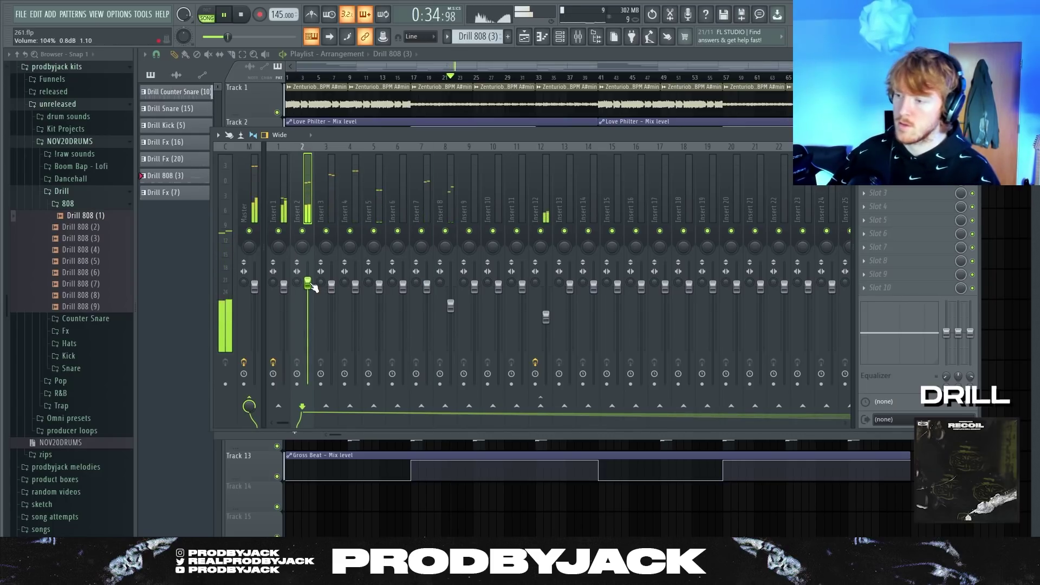
Start a new project and place the La ye Fantasy Loop 142 BPM sample at the start of Track 1
click(524, 36)
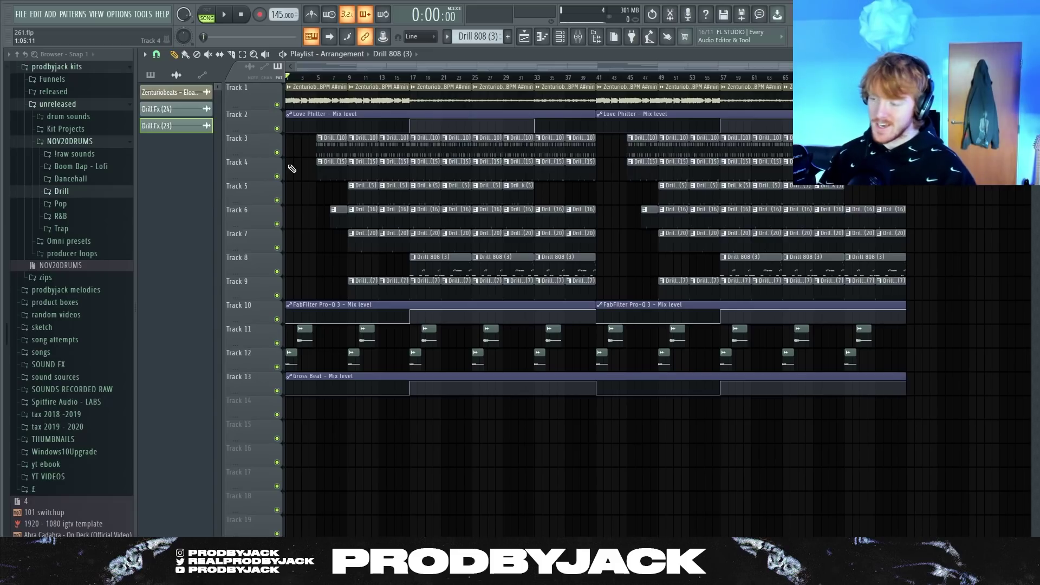
click(31, 15)
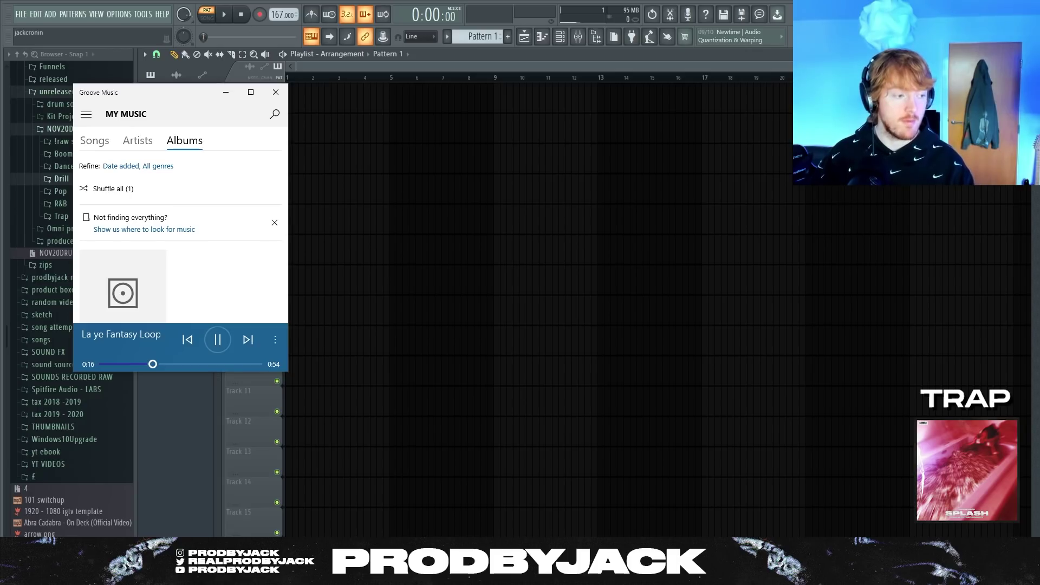
drag(300, 158, 262, 93)
scroll(351, 148, down, 4)
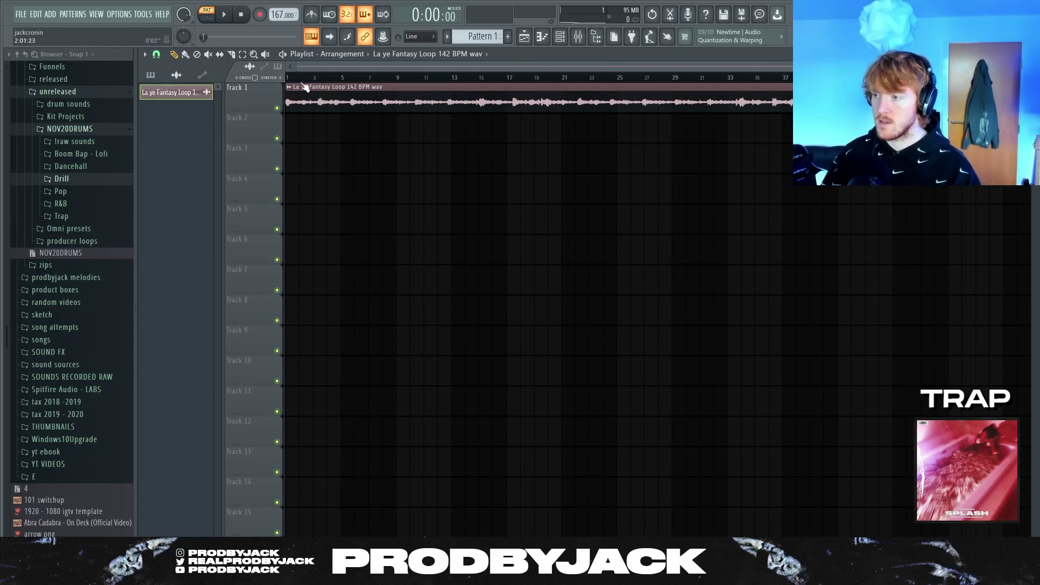
Set the project tempo to 152 BPM and time-stretch the La ye Fantasy loop to match, playing it back
key(l)
right_click(275, 16)
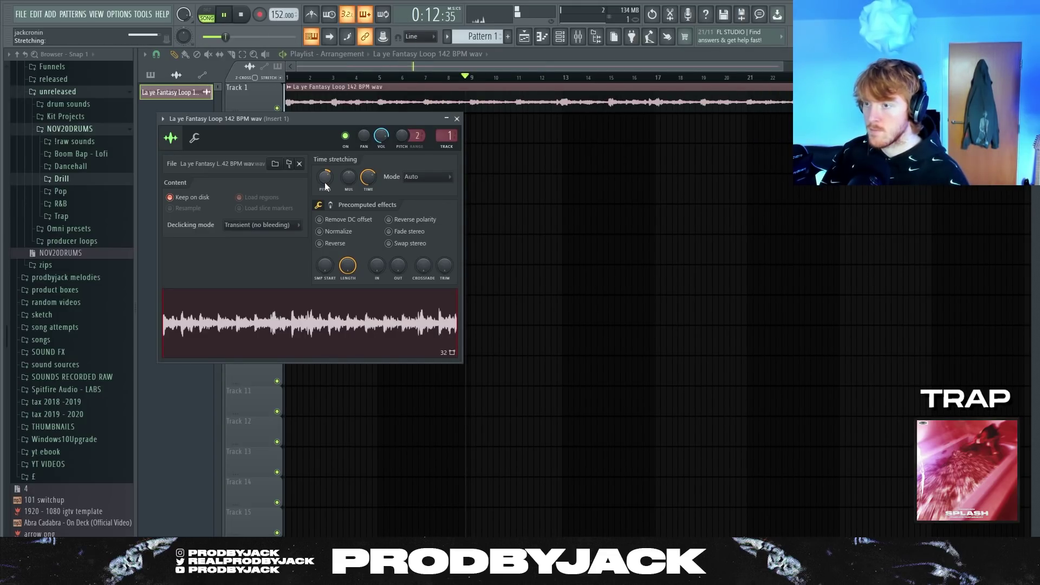
key(space)
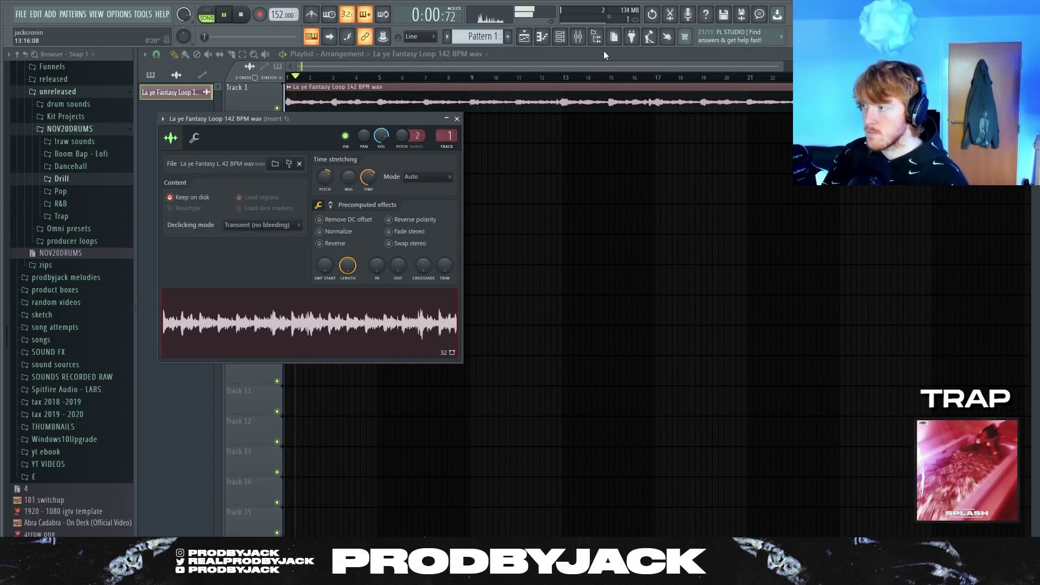
Load Gross Beat on the loop's mixer track Insert 1 and switch it to the Patterns preset
click(578, 36)
click(886, 166)
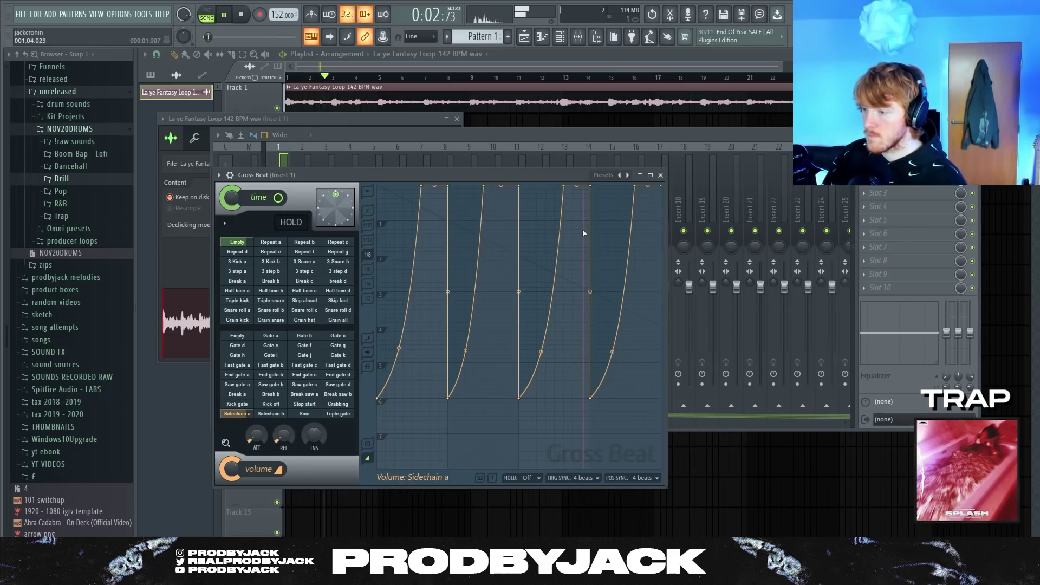
click(620, 176)
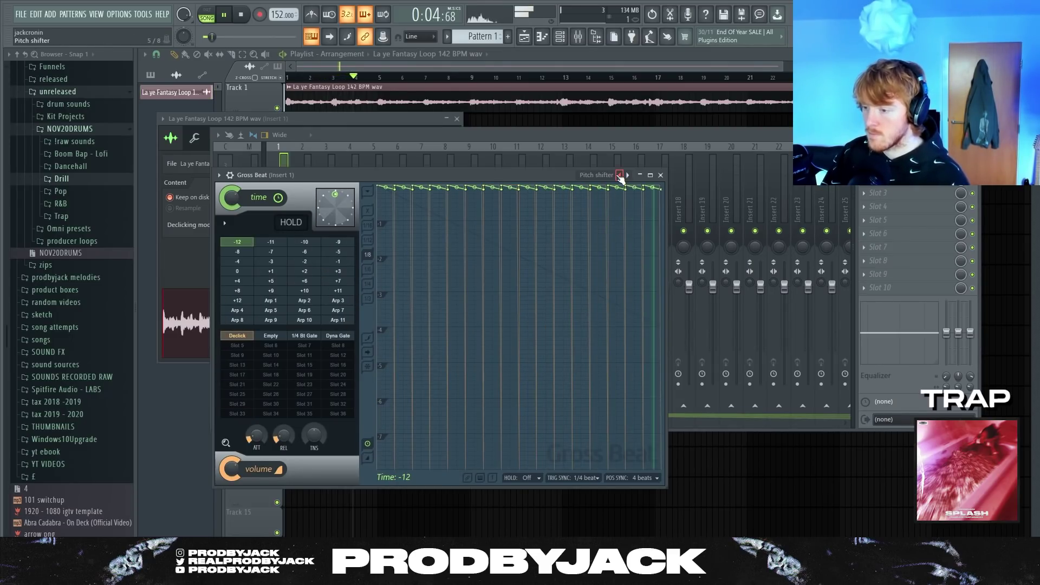
click(620, 176)
Try the Trance Gt 1 volume pattern, choose 2 Beat Gate instead, and raise the lowest point of its first drop
click(238, 355)
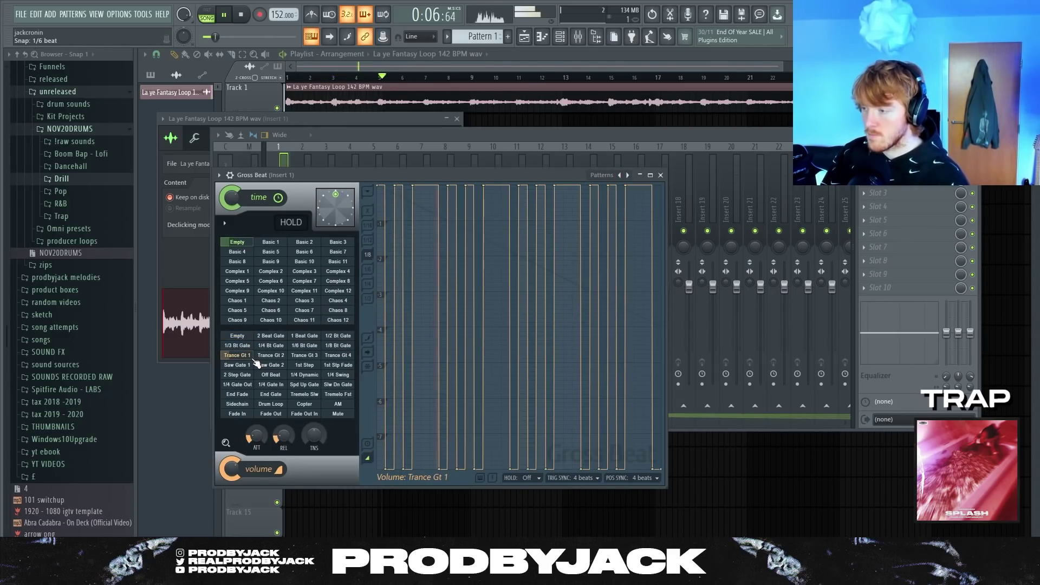
click(271, 336)
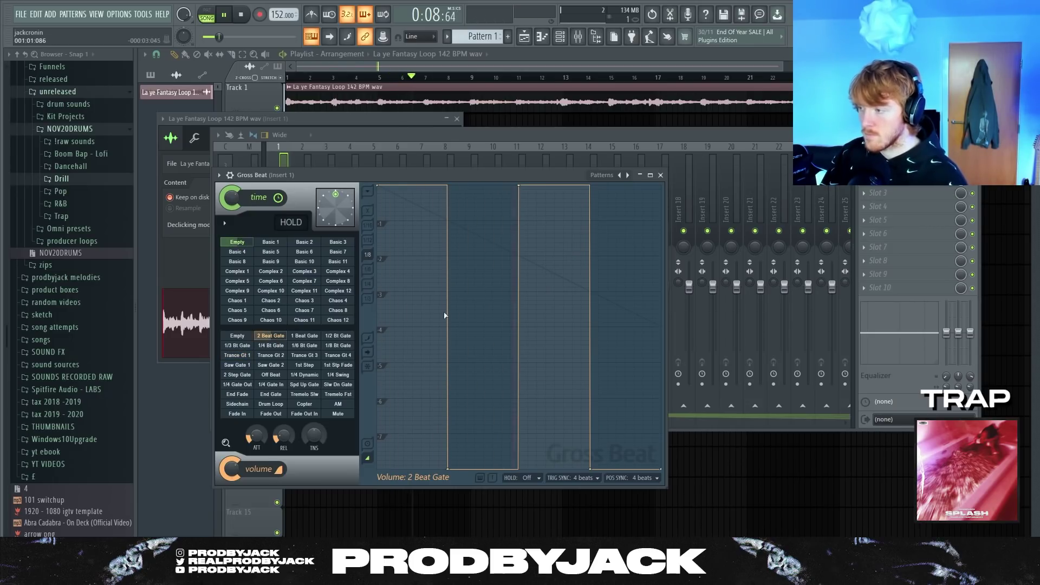
drag(447, 468, 451, 332)
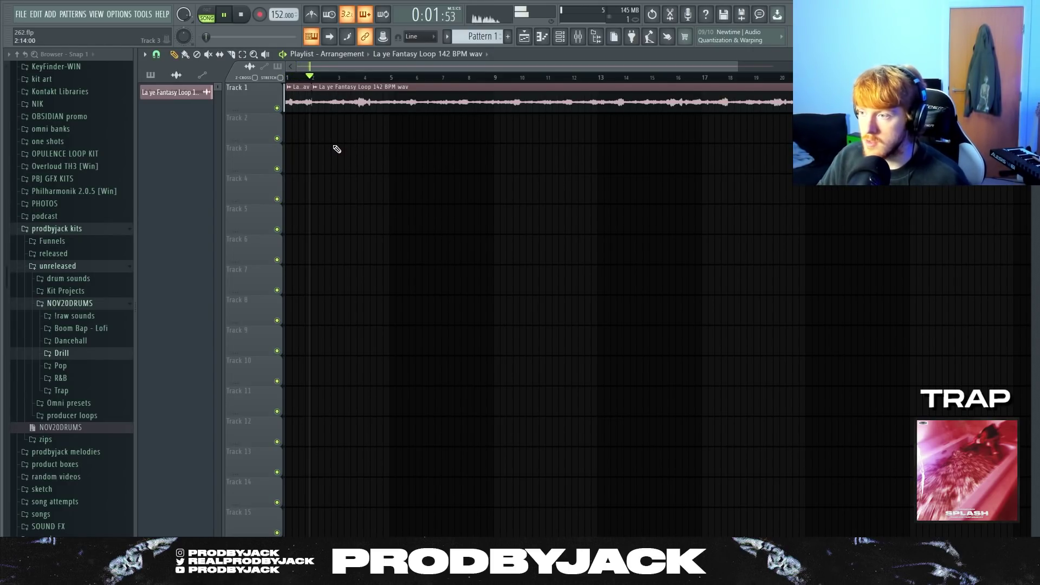
Play the loop from the start and slice its Track 1 clip at bar 3
key(space)
scroll(309, 106, up, 4)
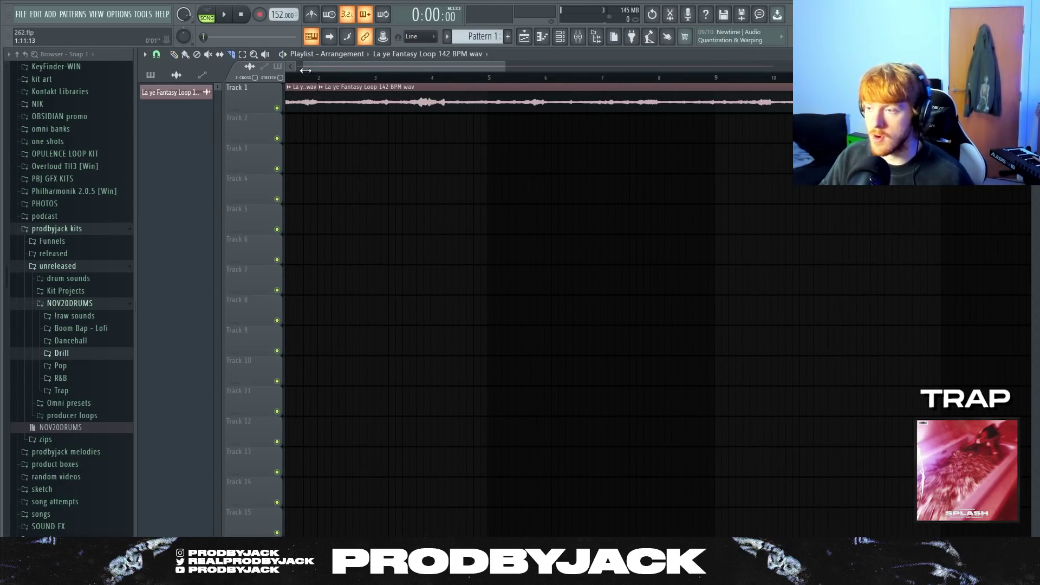
key(space)
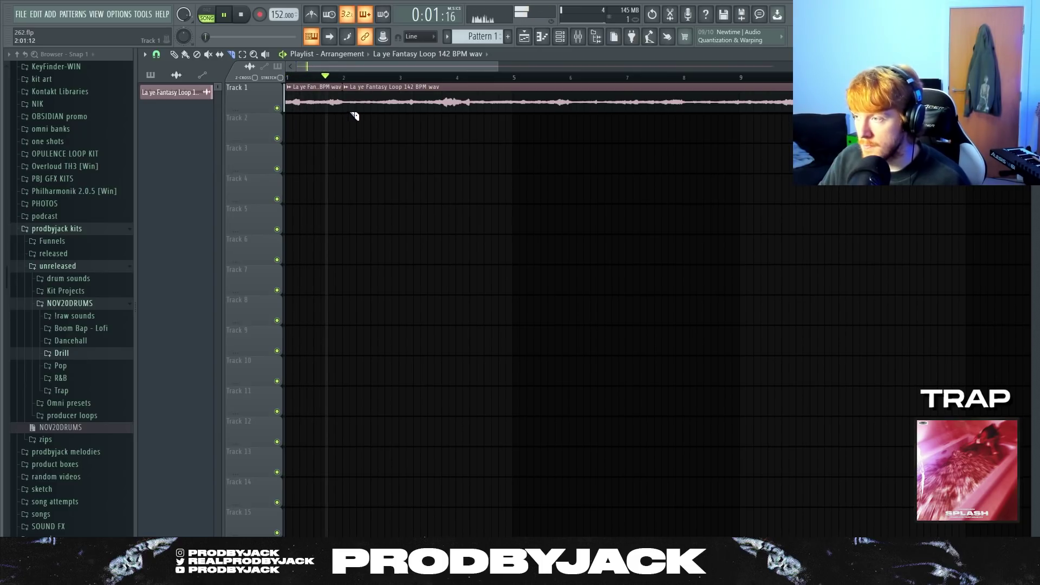
click(400, 103)
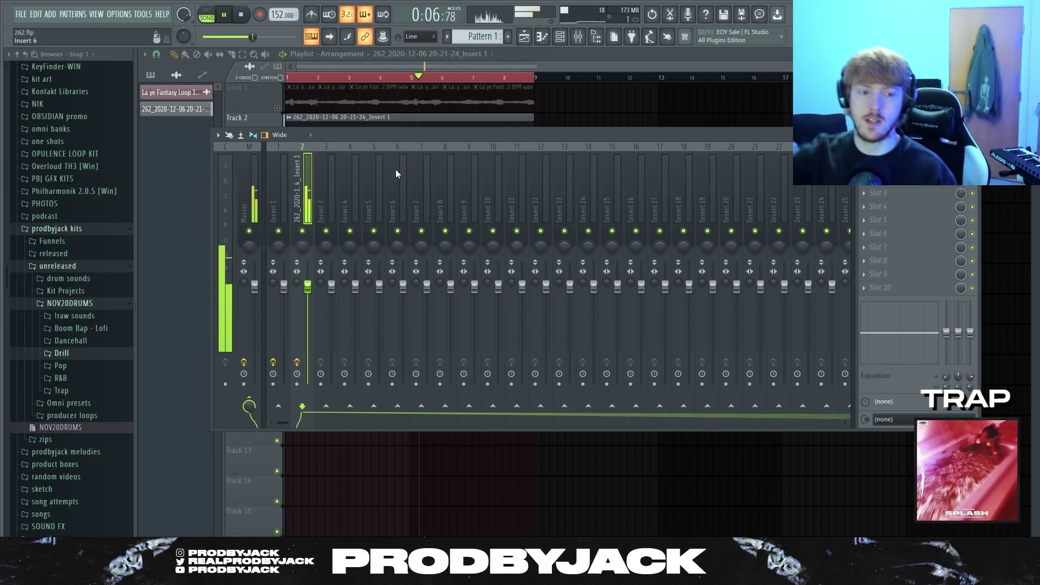
Place a second copy of the recorded Insert 1 audio clip on Track 2 at bar 9
key(F9)
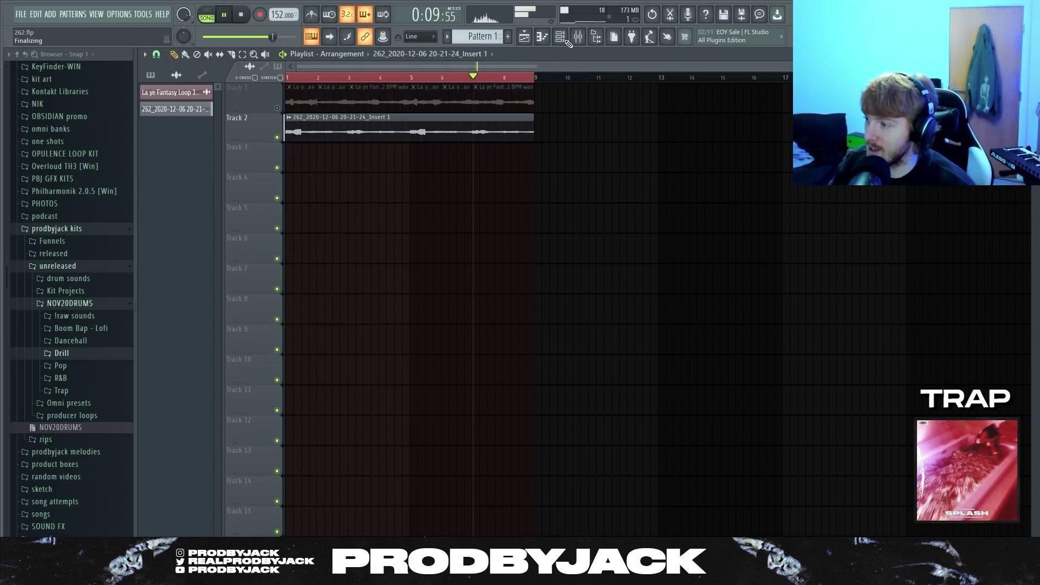
key(space)
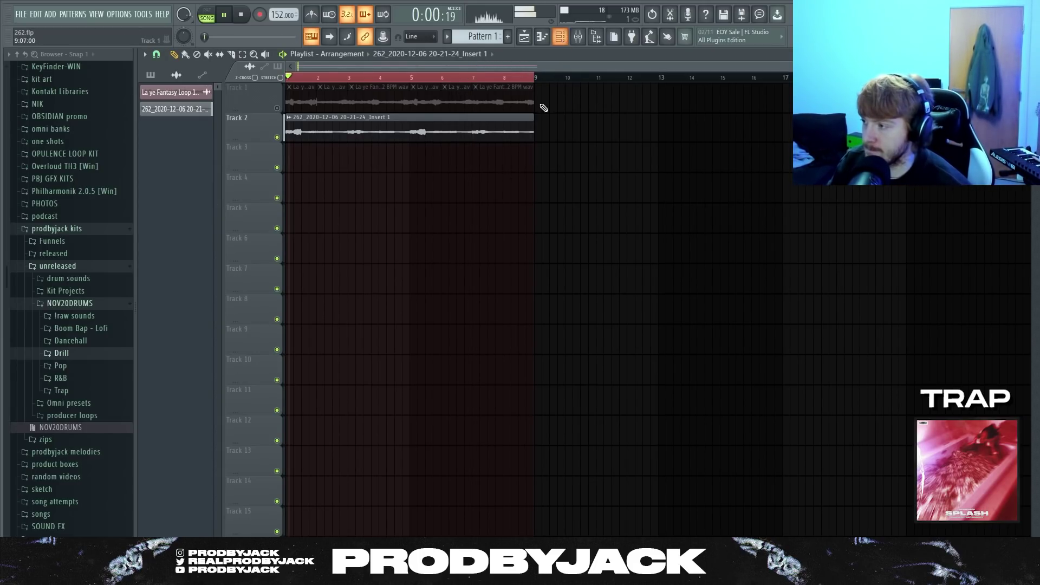
click(548, 132)
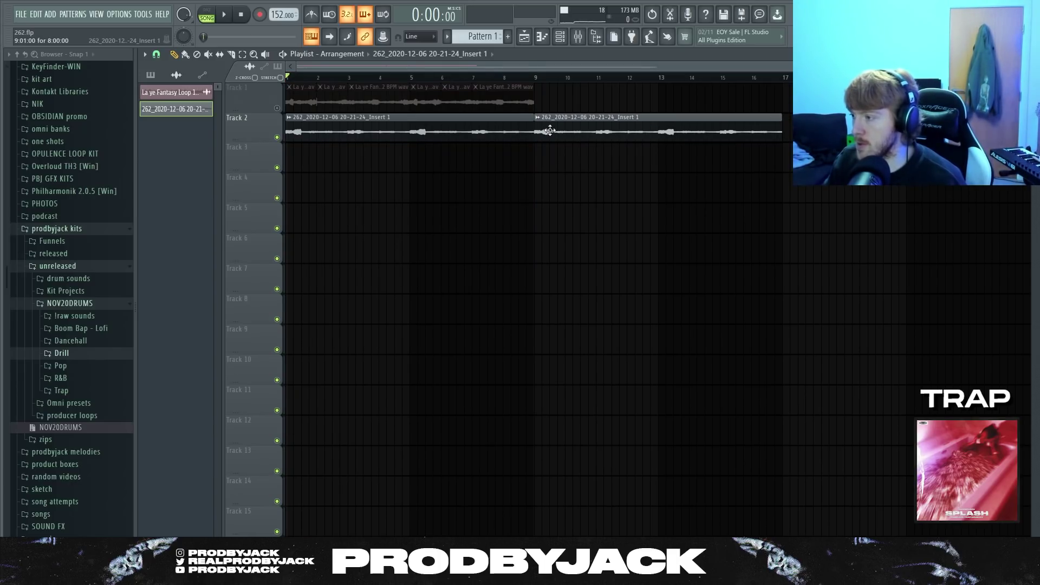
Make the bar 9 clip unique and shift its pitch down by 300 cents
click(536, 119)
click(557, 196)
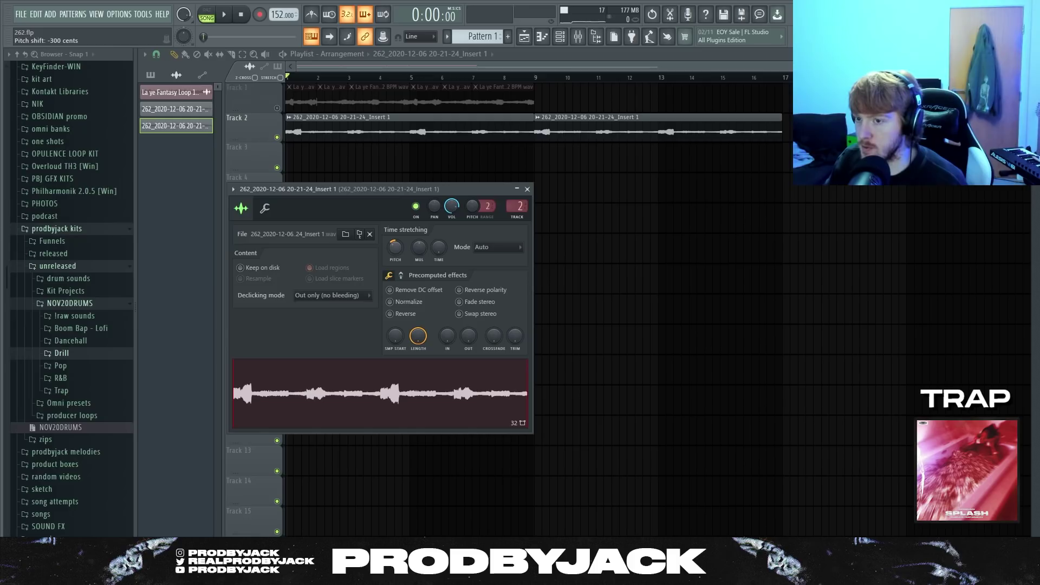
click(526, 189)
Play the arrangement from bar 9 to listen to the pitched-down clip
click(538, 77)
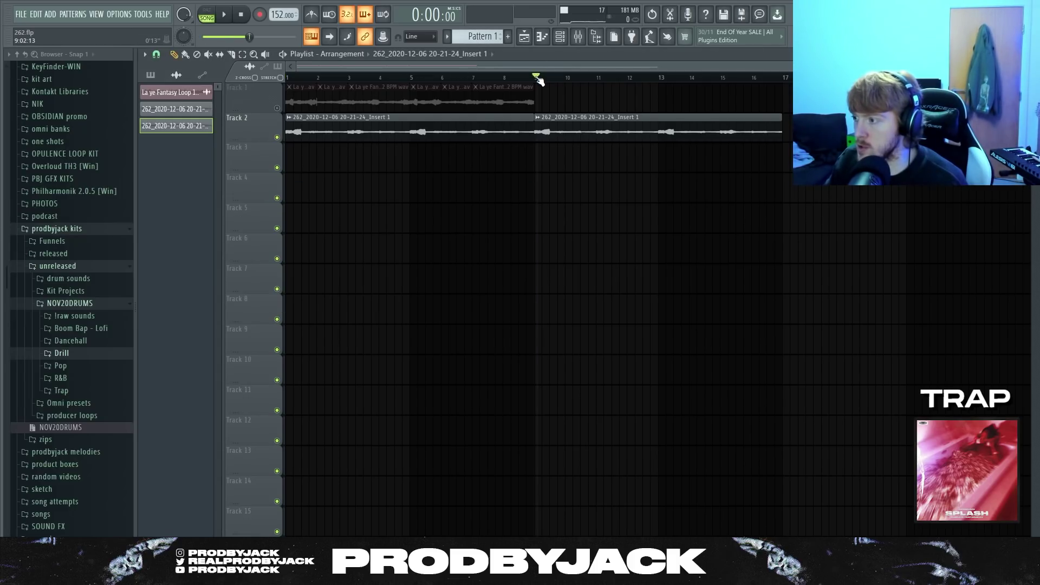
key(space)
scroll(528, 77, down, 4)
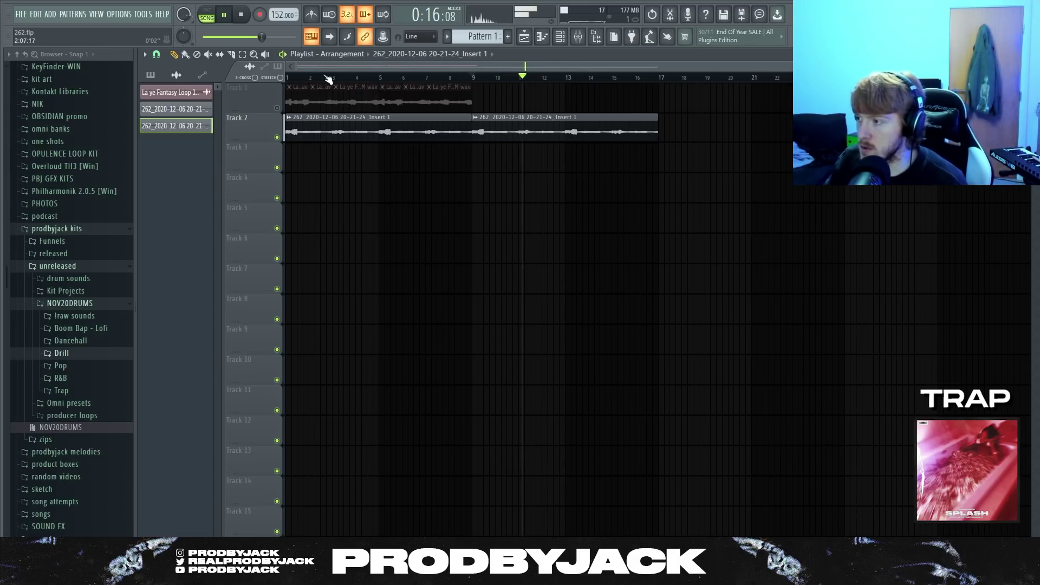
click(578, 38)
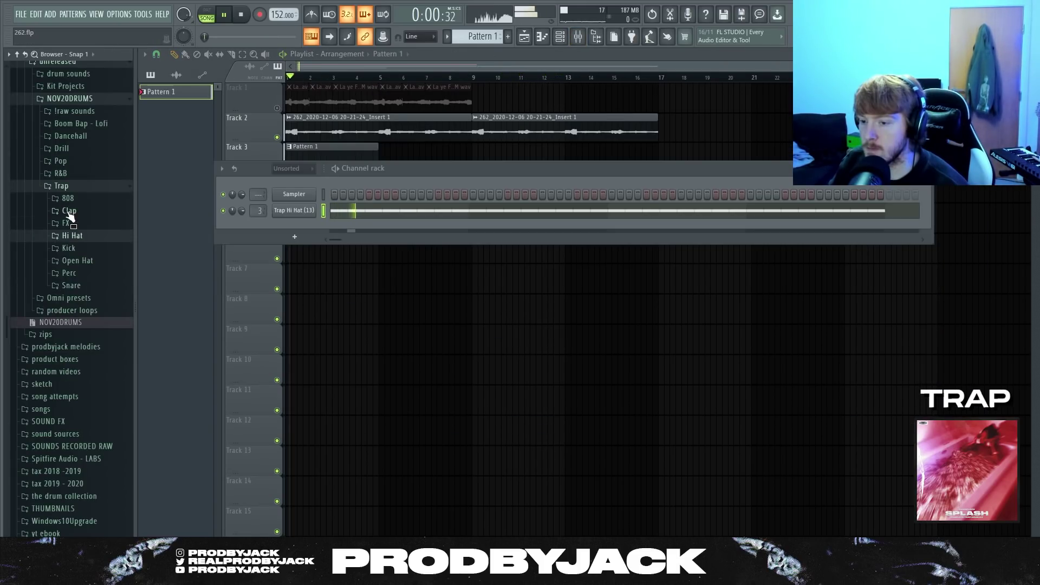
Audition the Trap Clap samples in the Clap folder against the melody and hi-hat
click(68, 211)
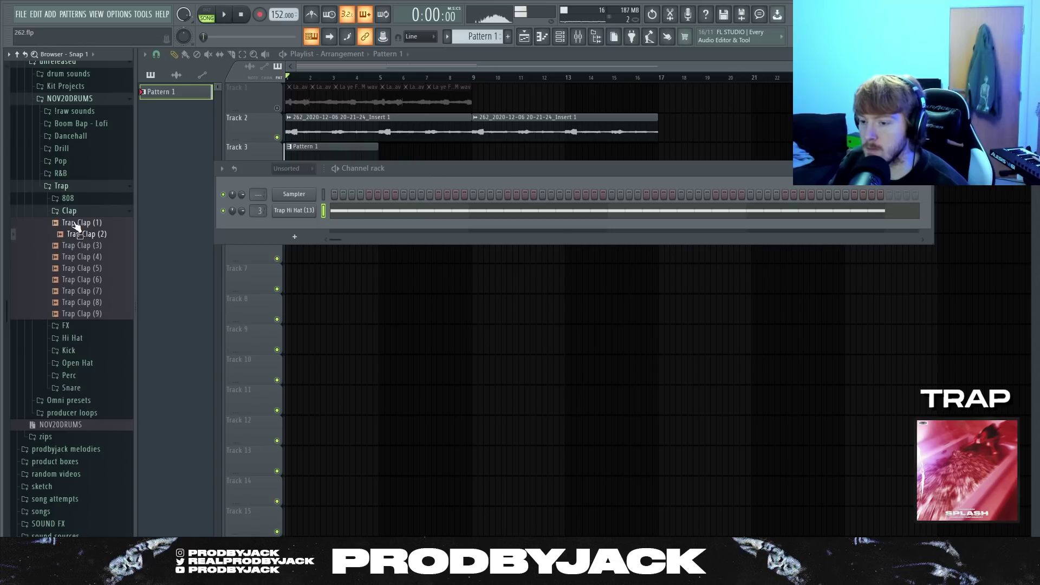
click(77, 257)
click(77, 283)
click(81, 301)
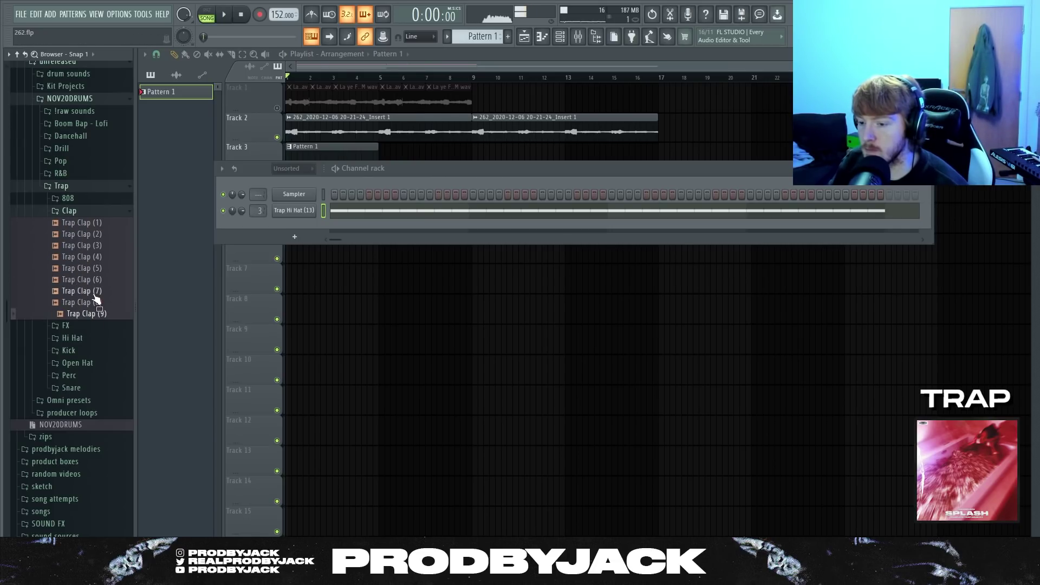
click(94, 294)
key(space)
click(96, 293)
click(95, 249)
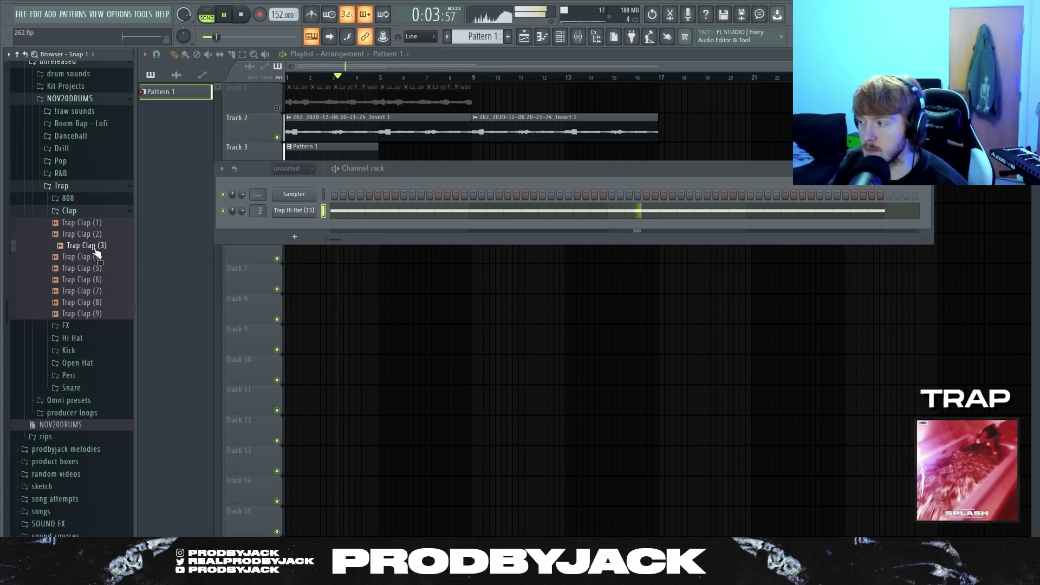
key(space)
click(87, 234)
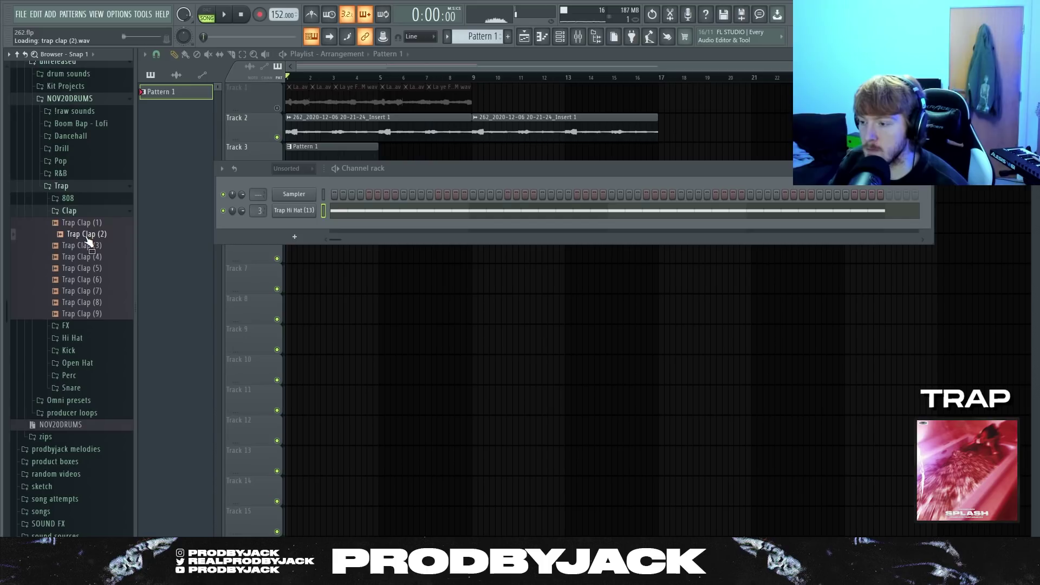
key(space)
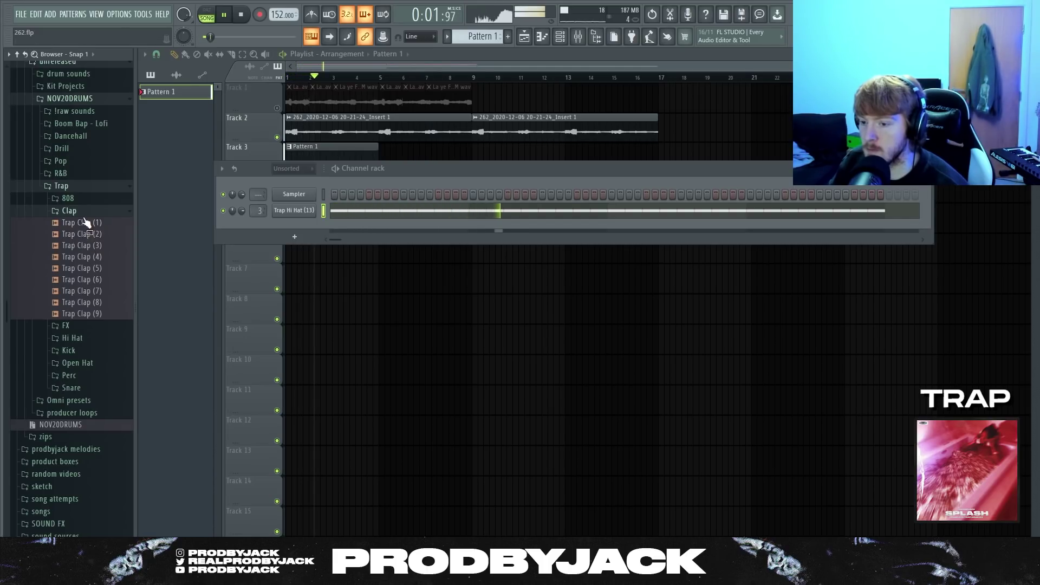
click(69, 210)
Audition Trap Snare samples, add Trap Snare (3) as a new channel, and place a hit on its step 9
click(69, 285)
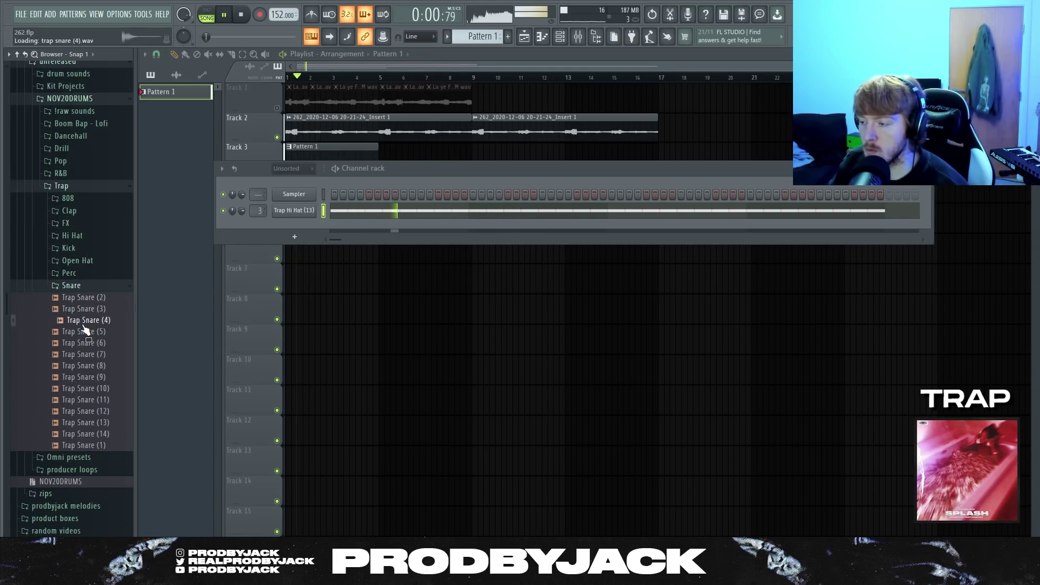
key(space)
click(89, 299)
click(97, 309)
key(space)
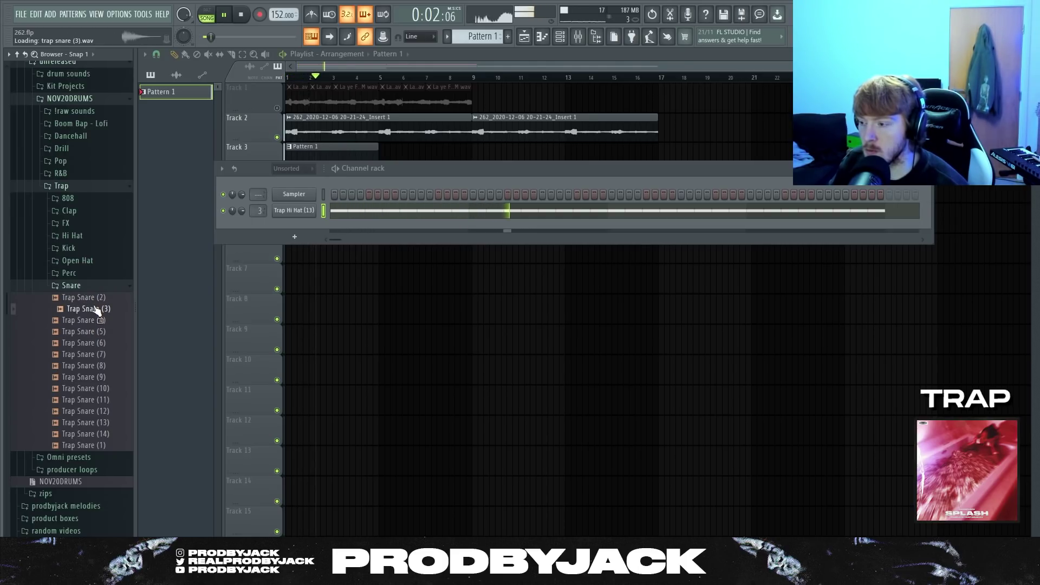
drag(281, 249, 283, 250)
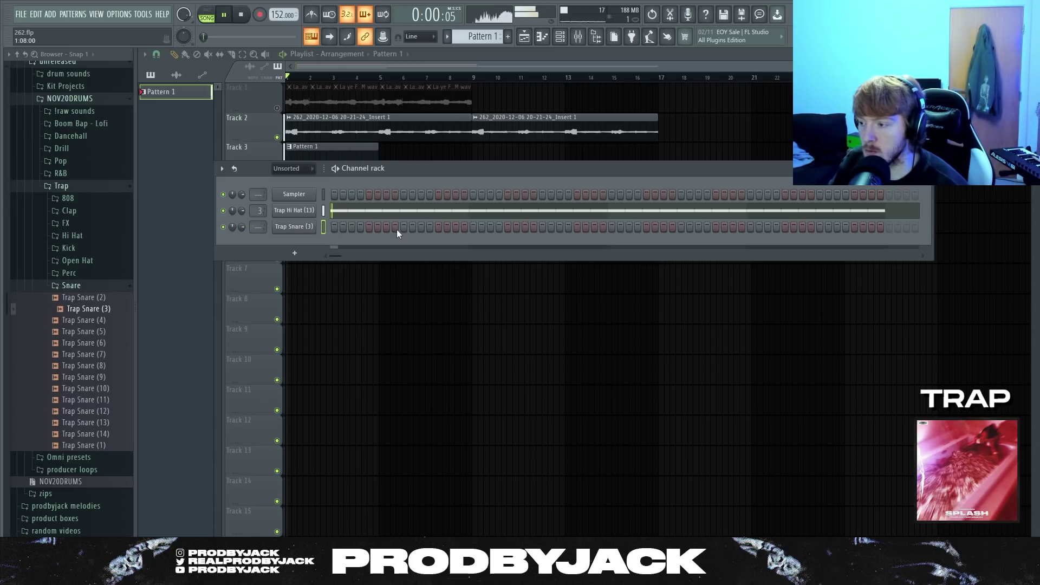
click(404, 226)
key(space)
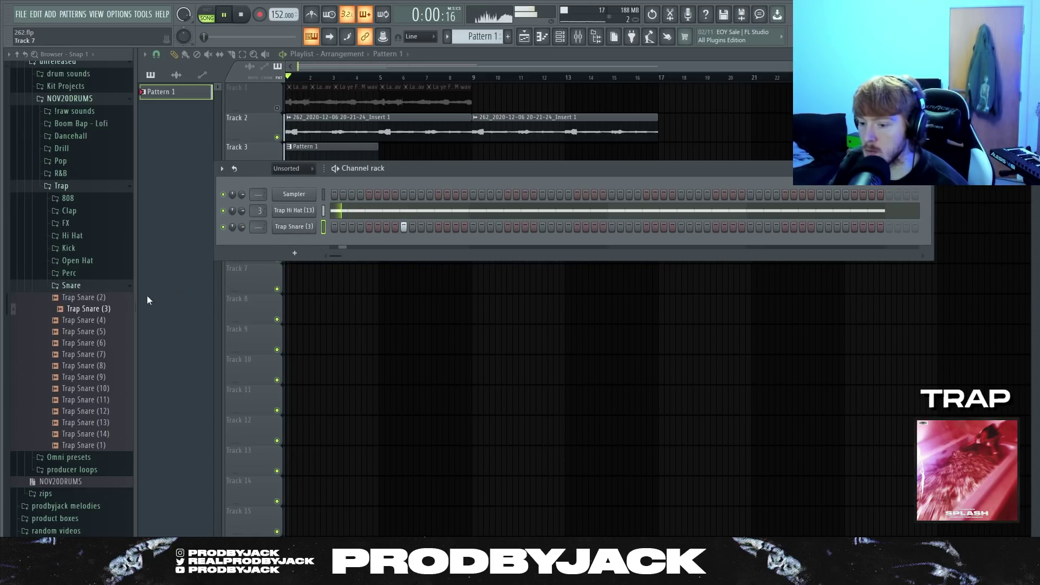
Audition Trap Snare samples (8) to (13) against the beat to find a second snare
click(89, 366)
click(91, 378)
click(100, 381)
key(space)
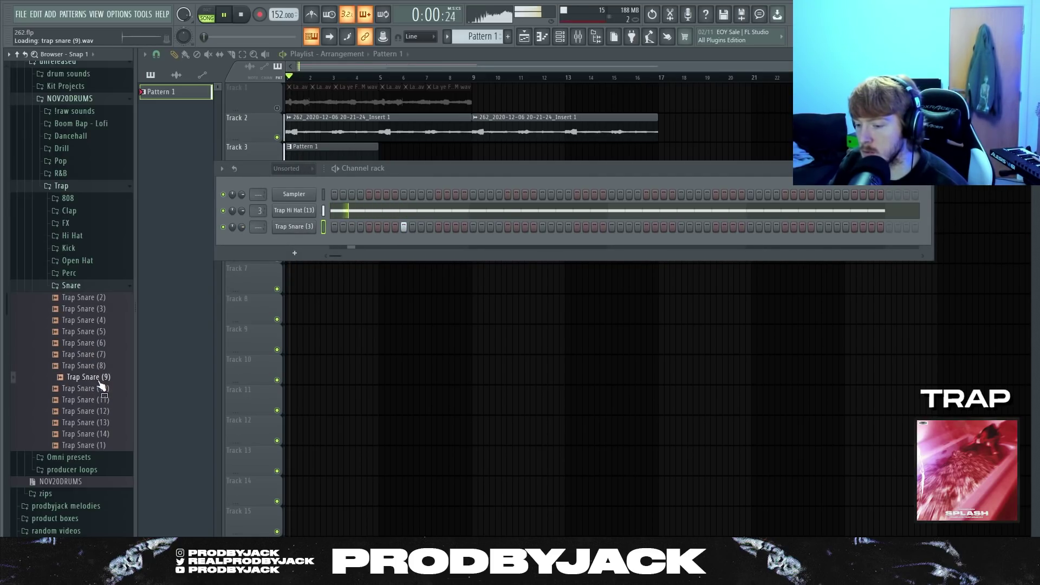
click(103, 399)
click(101, 413)
key(space)
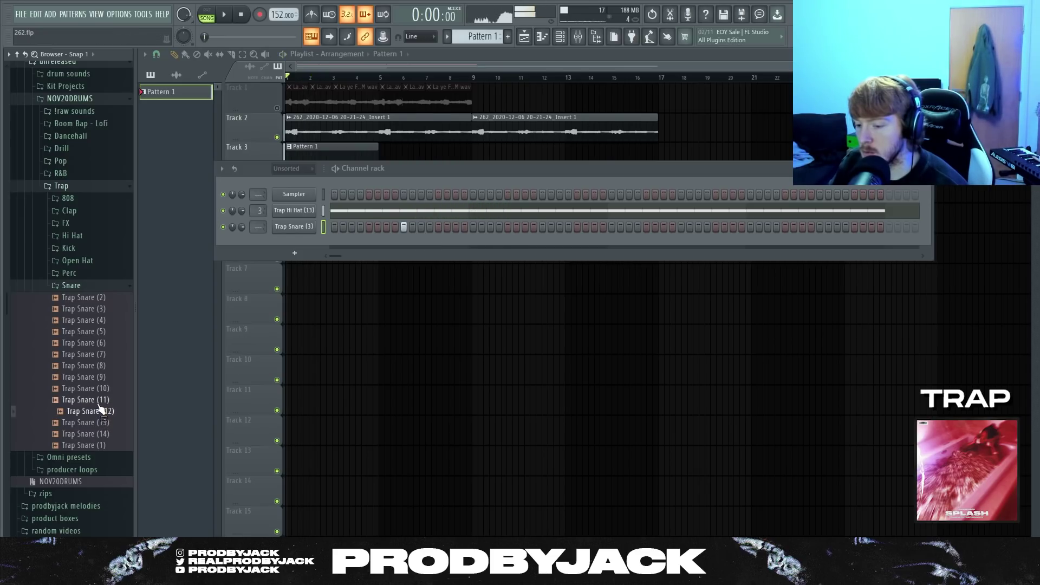
click(99, 403)
key(space)
key(space)
click(100, 424)
key(space)
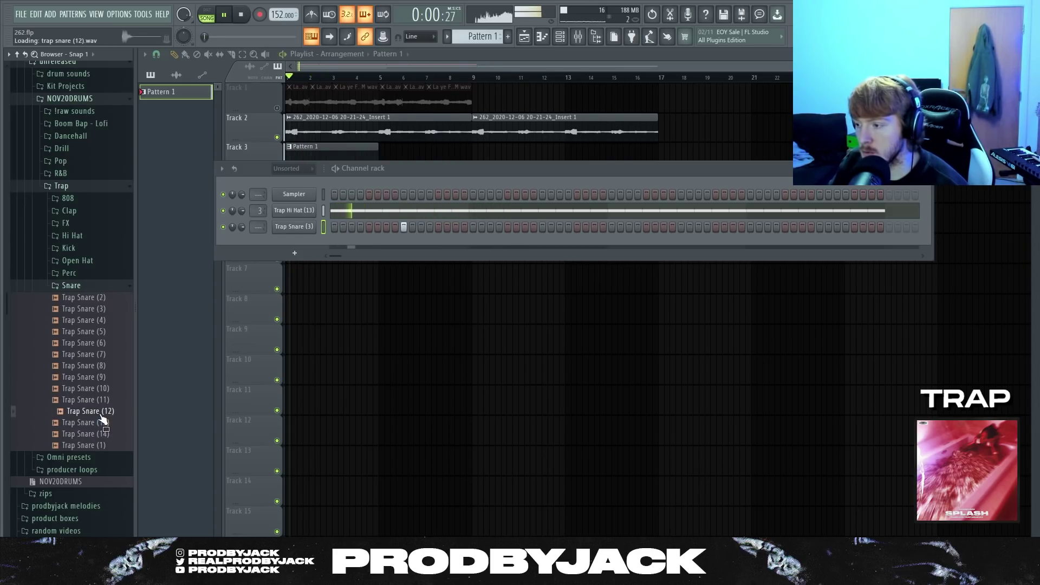
Add Trap Snare (12) as a new channel with a hit on step 19, and add a Trap Snare (3) hit on step 25
drag(103, 419, 300, 241)
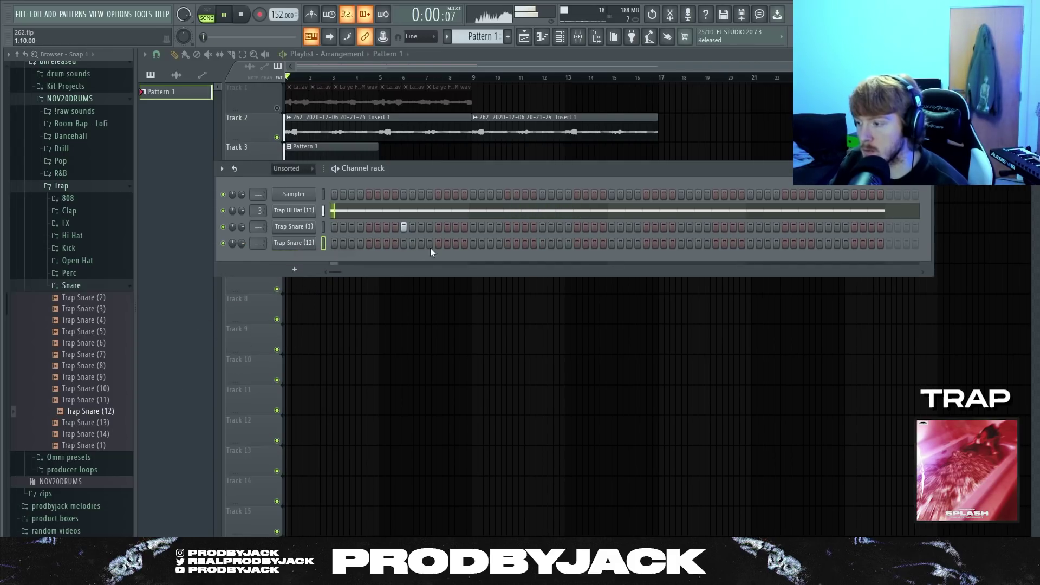
click(490, 243)
click(542, 226)
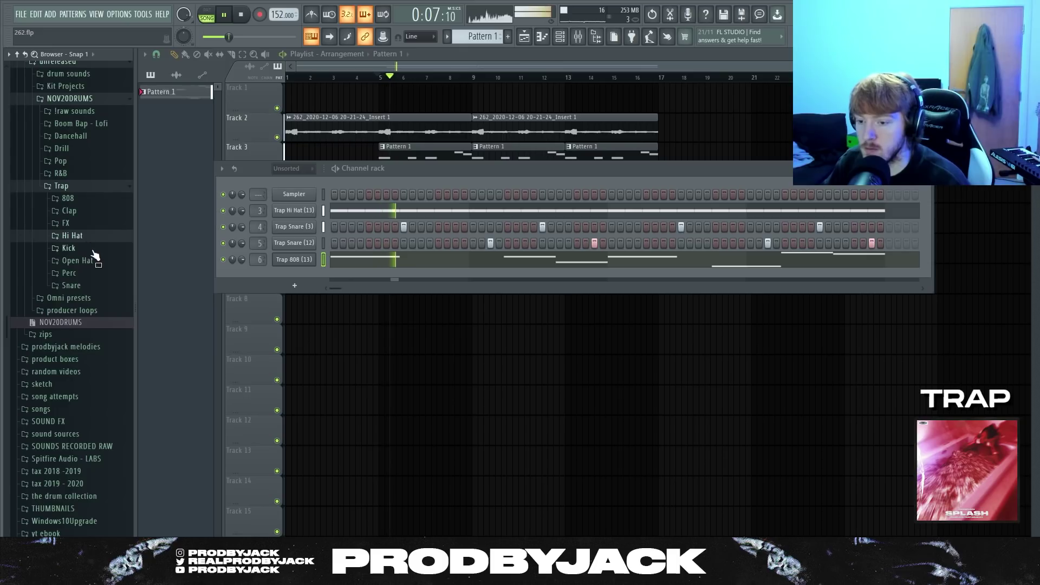
Audition Trap Open Hat (1) and (2) in the Open Hat folder against the beat
click(77, 260)
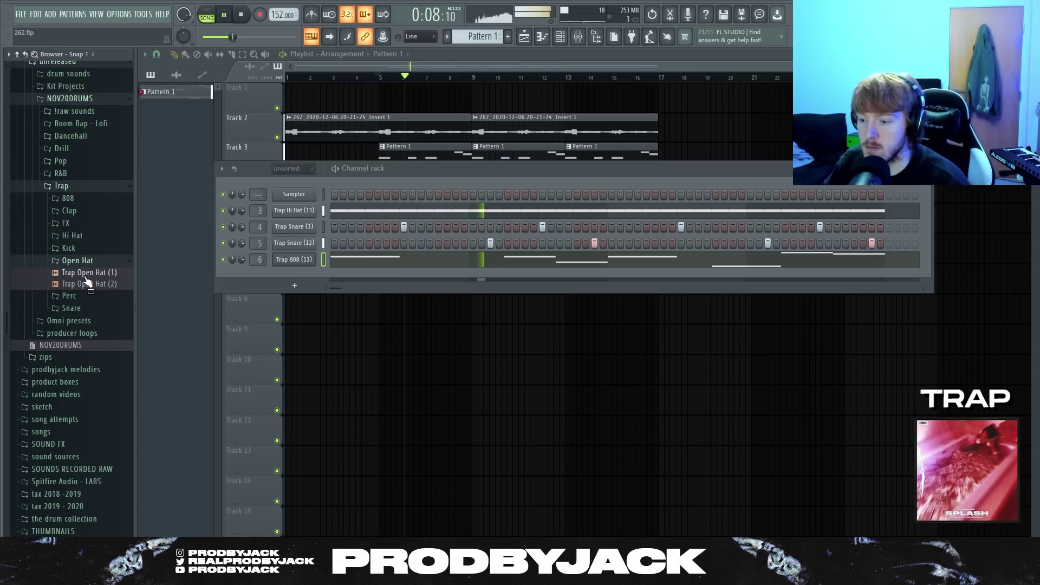
click(86, 274)
click(88, 284)
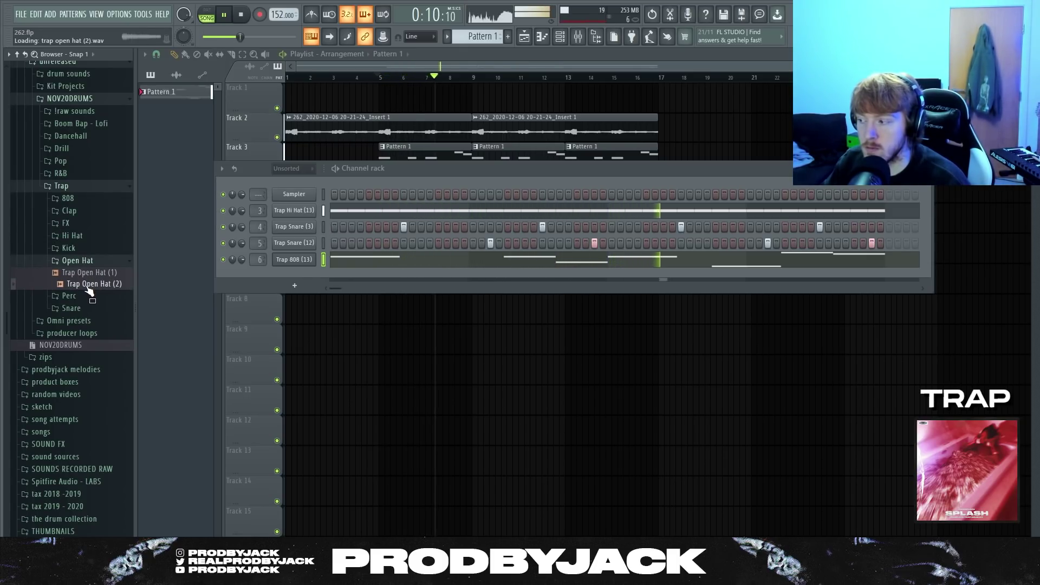
click(83, 262)
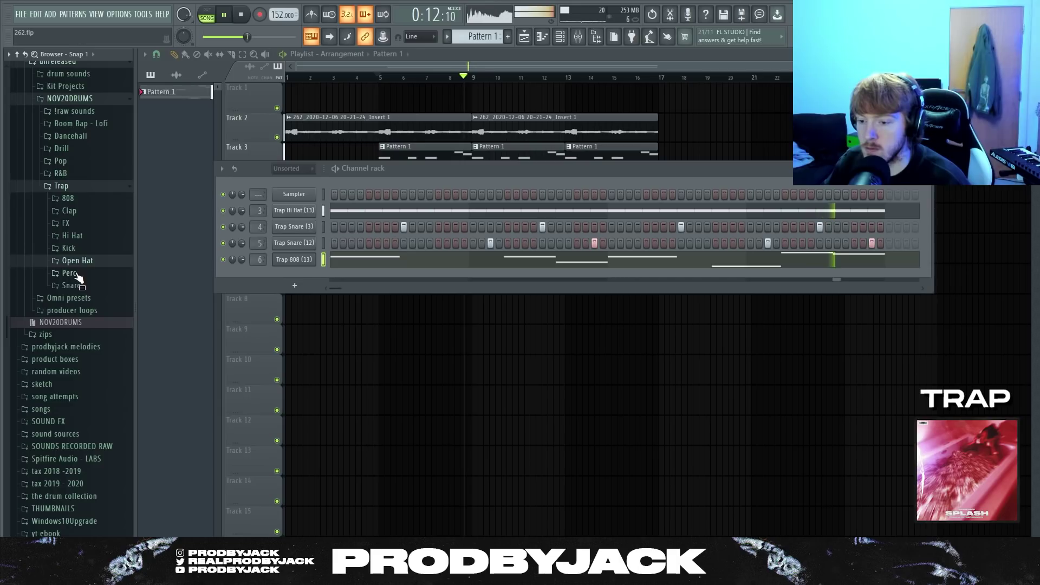
Audition Trap Perc samples (2) to (10) in the Perc folder against the playing beat
click(78, 274)
click(90, 320)
key(space)
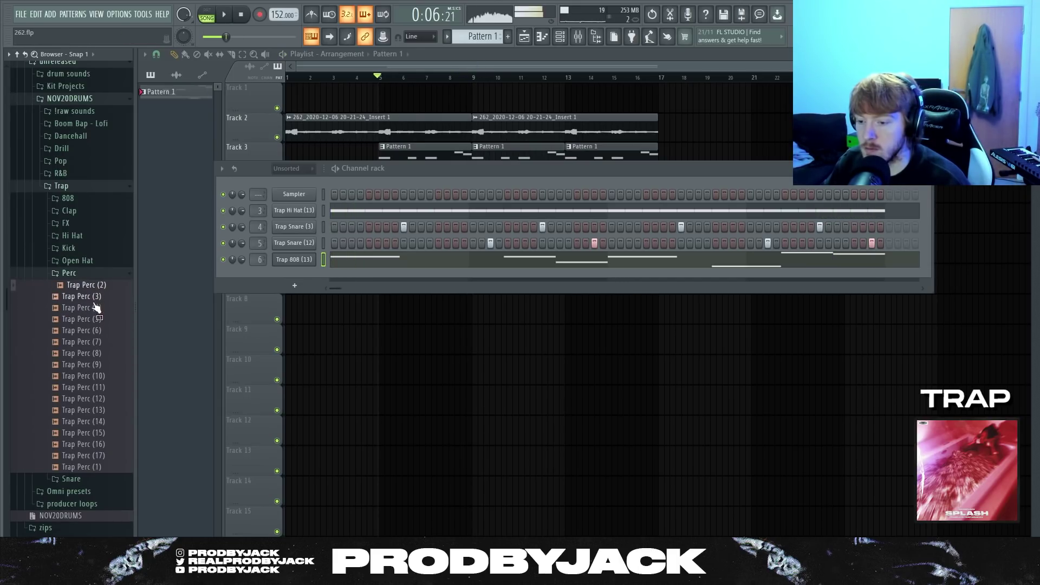
key(space)
click(95, 307)
click(96, 330)
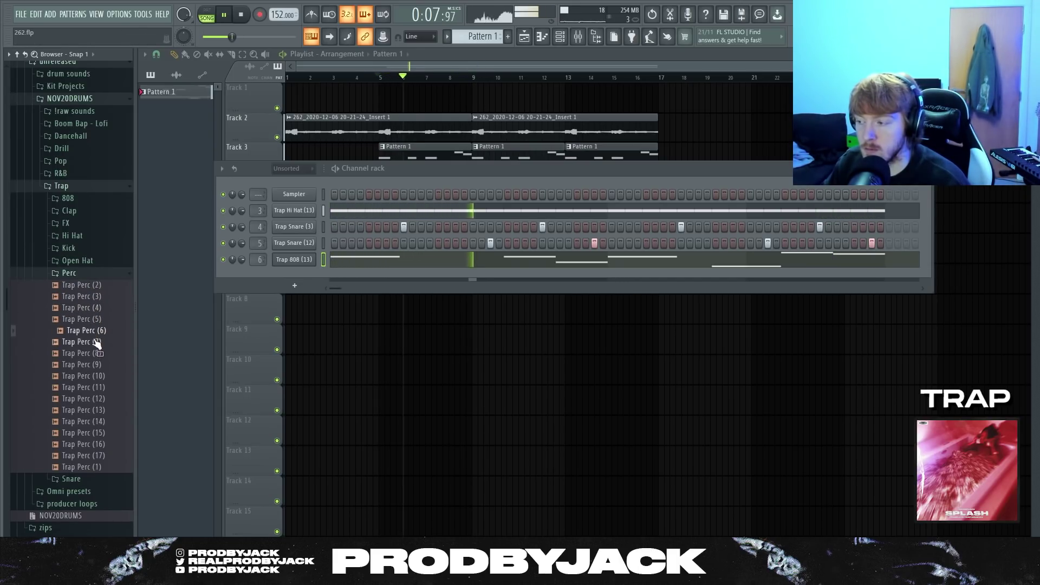
click(96, 350)
key(space)
click(96, 371)
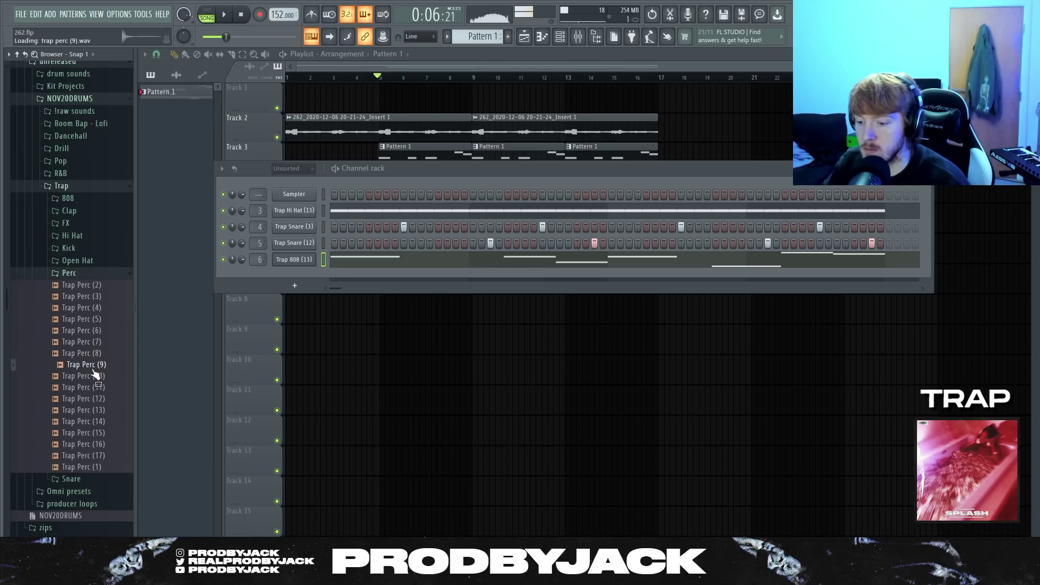
click(96, 377)
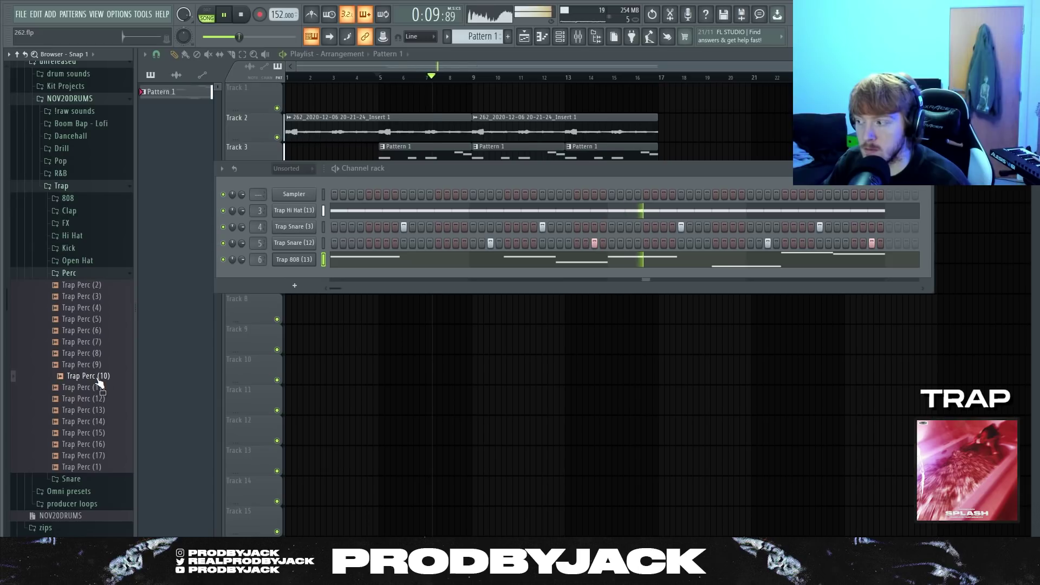
Add Trap Perc (10) as a new channel with hits on steps 15, 29, 47, 61 and 63, routed to mixer track 7
drag(99, 382, 390, 286)
key(space)
click(456, 276)
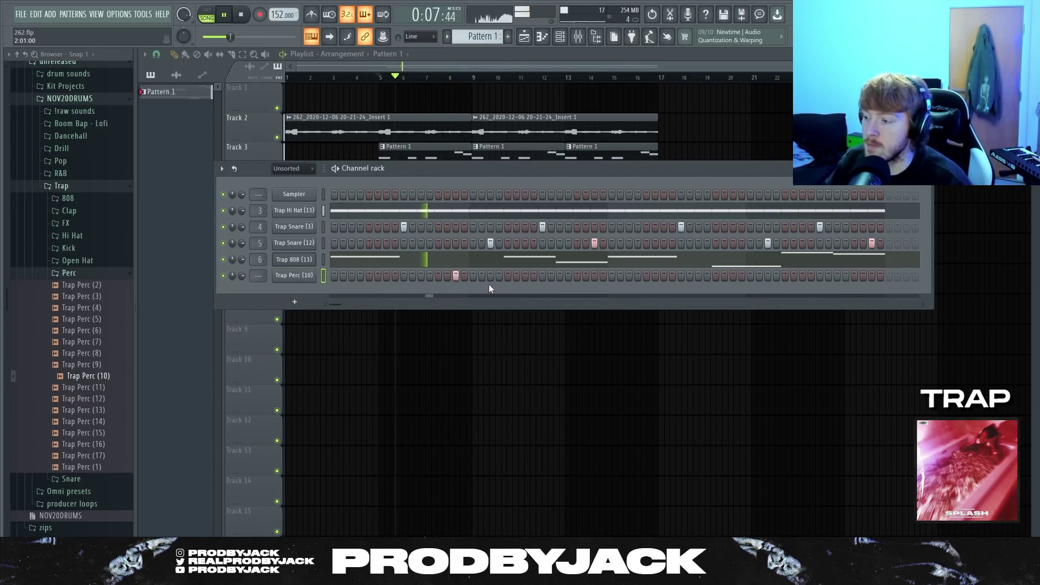
click(576, 276)
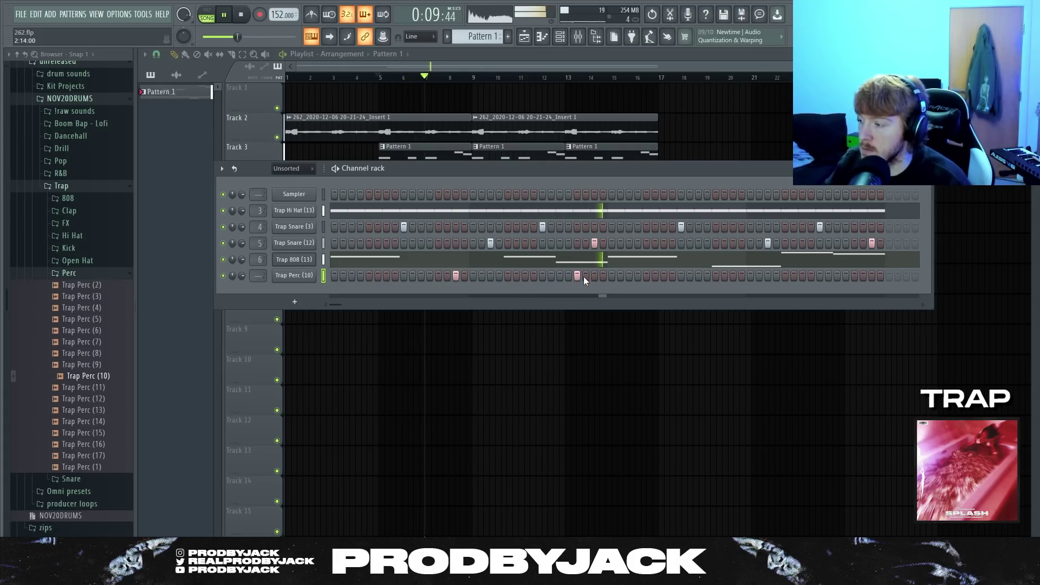
click(733, 276)
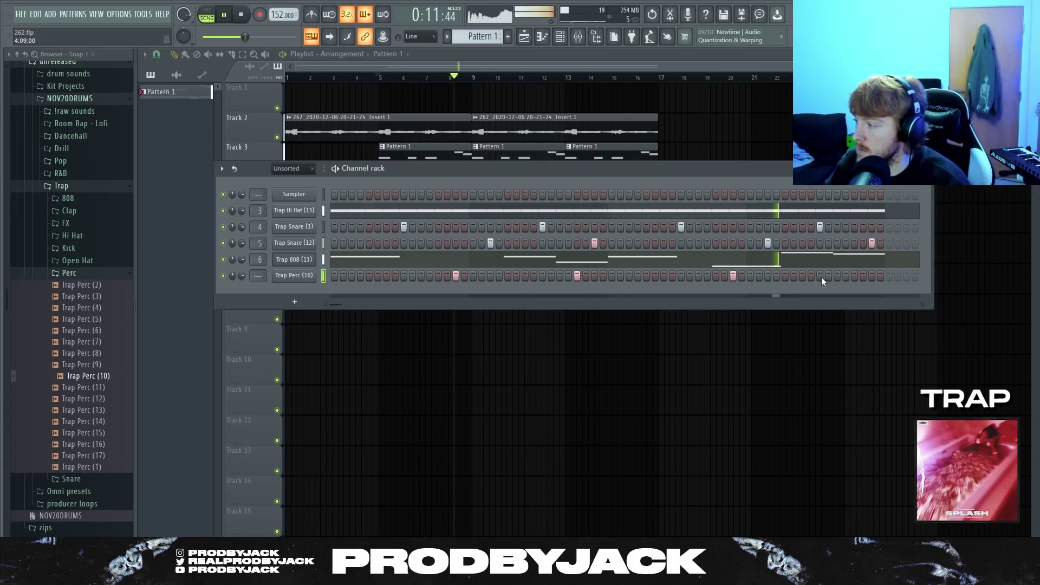
click(854, 276)
click(872, 276)
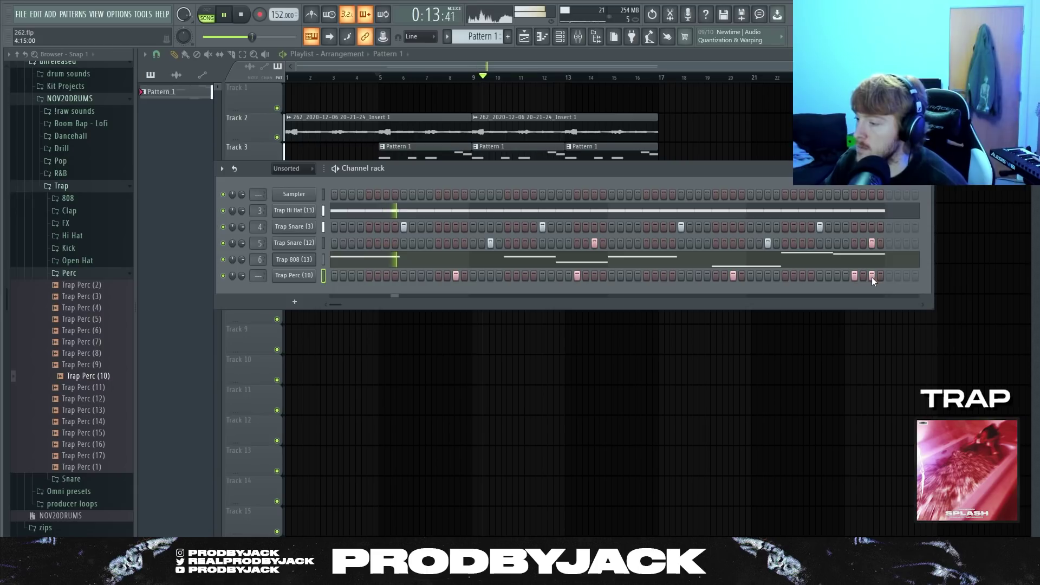
drag(263, 279, 263, 275)
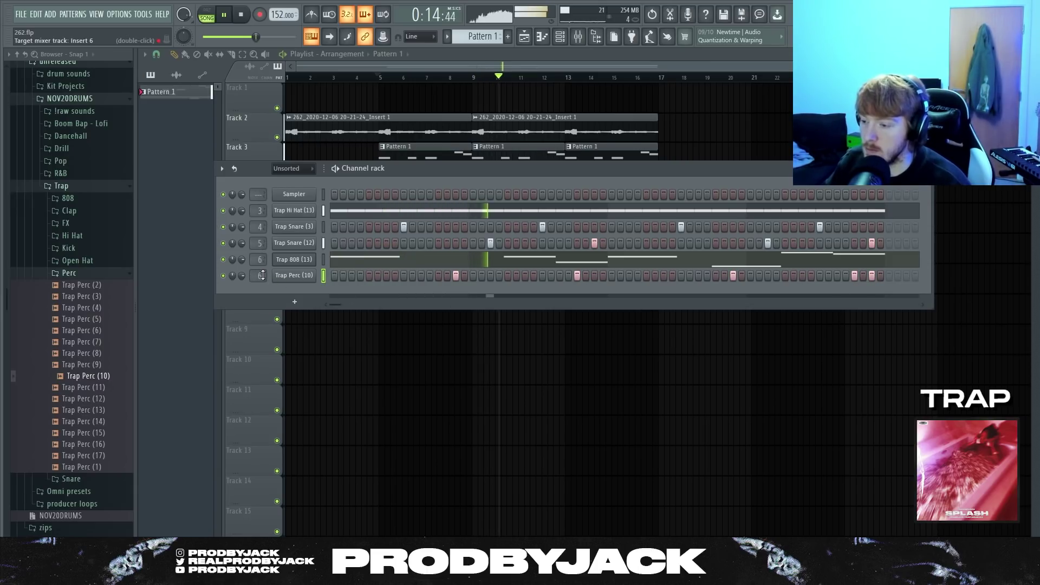
Add Trap Open Hat (1) as a new channel with hits on steps 13 and 31, and replay the beat
click(69, 273)
click(77, 260)
click(89, 272)
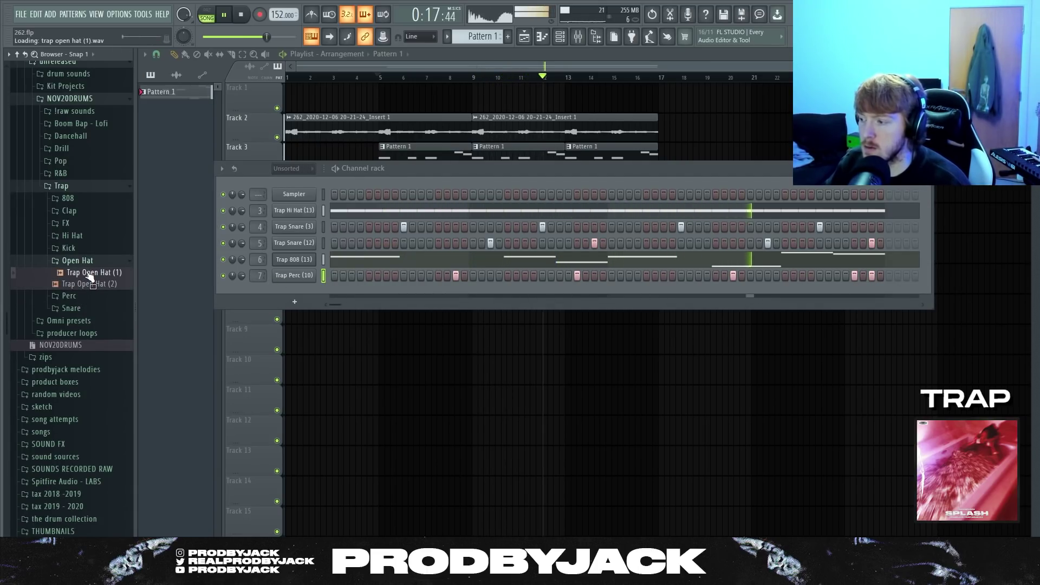
drag(90, 274, 311, 296)
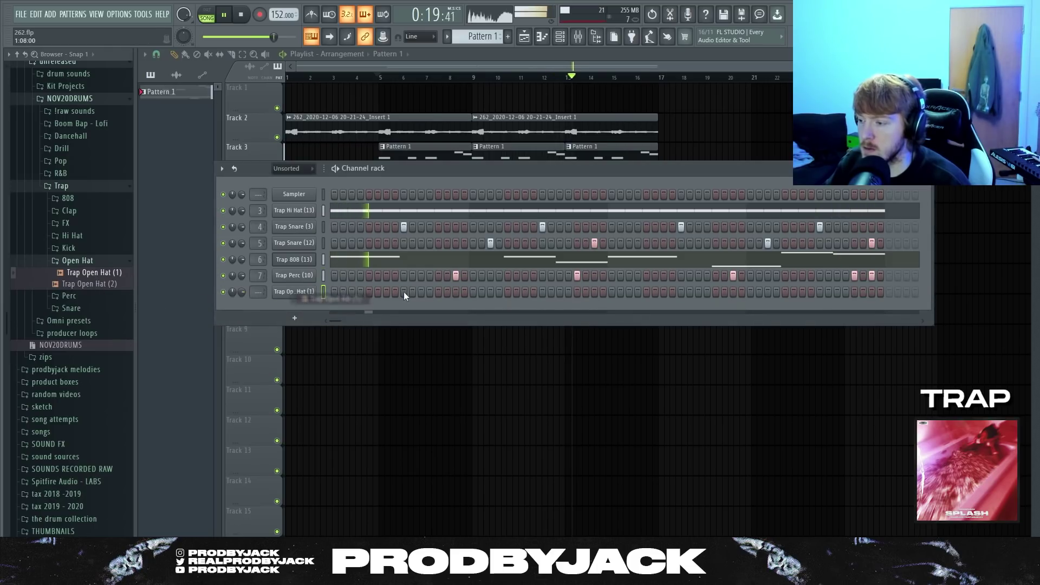
click(439, 292)
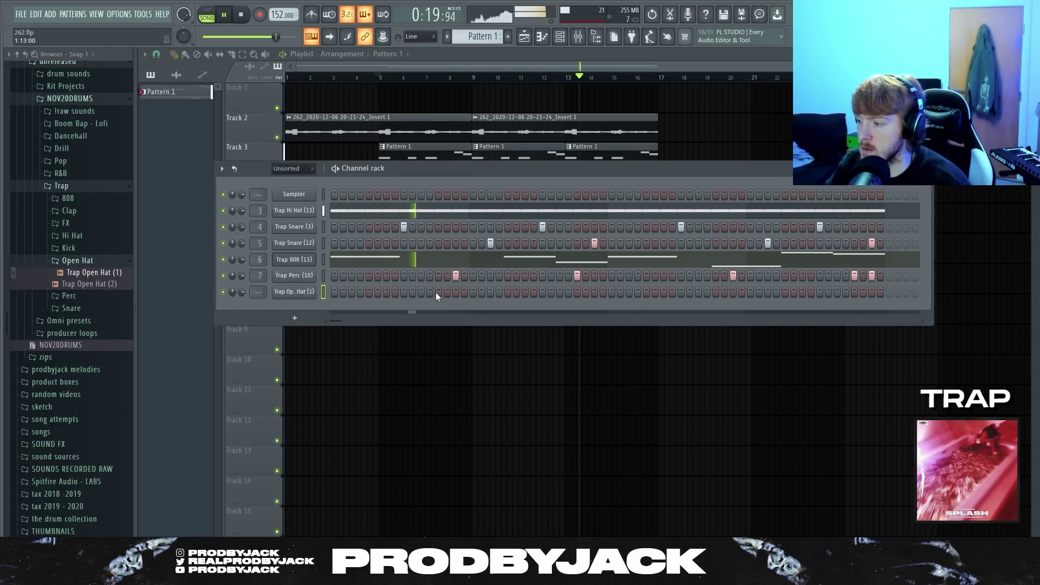
click(595, 293)
key(space)
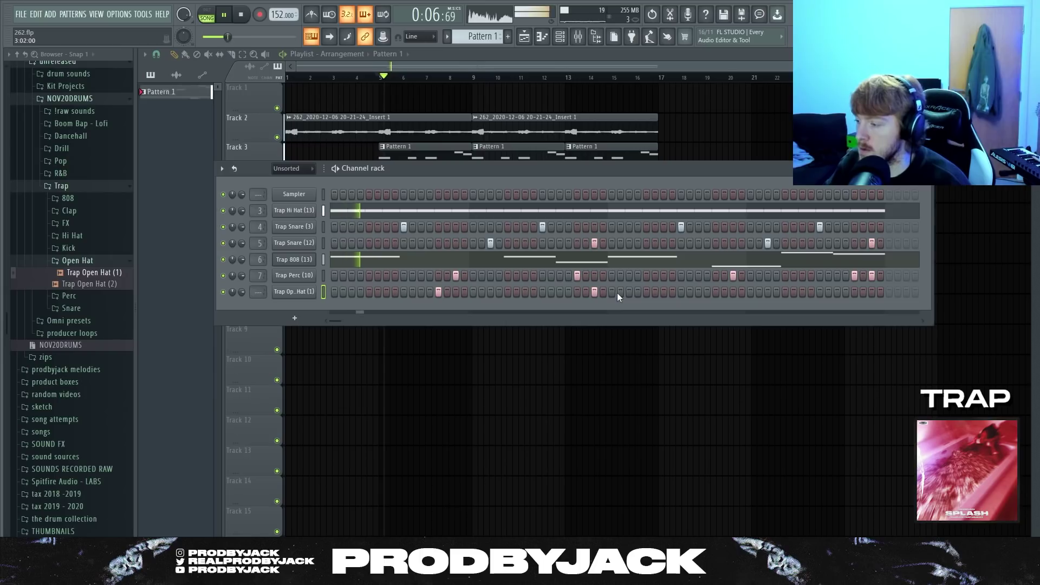
Replace the open hat's step 31 hit with one on step 45, trying steps 29 and 27 as well
click(595, 293)
click(577, 293)
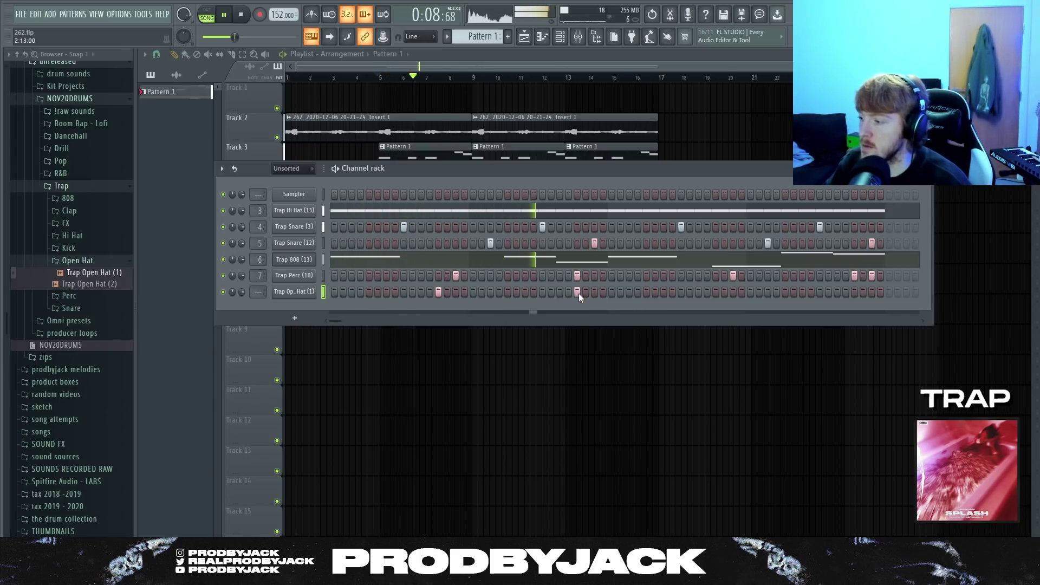
click(715, 292)
click(577, 292)
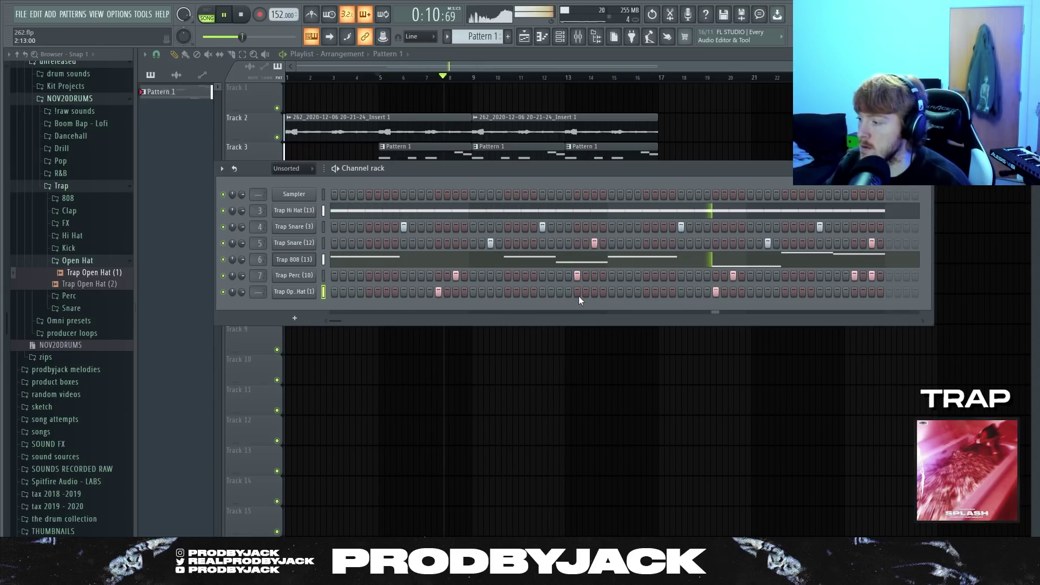
click(836, 292)
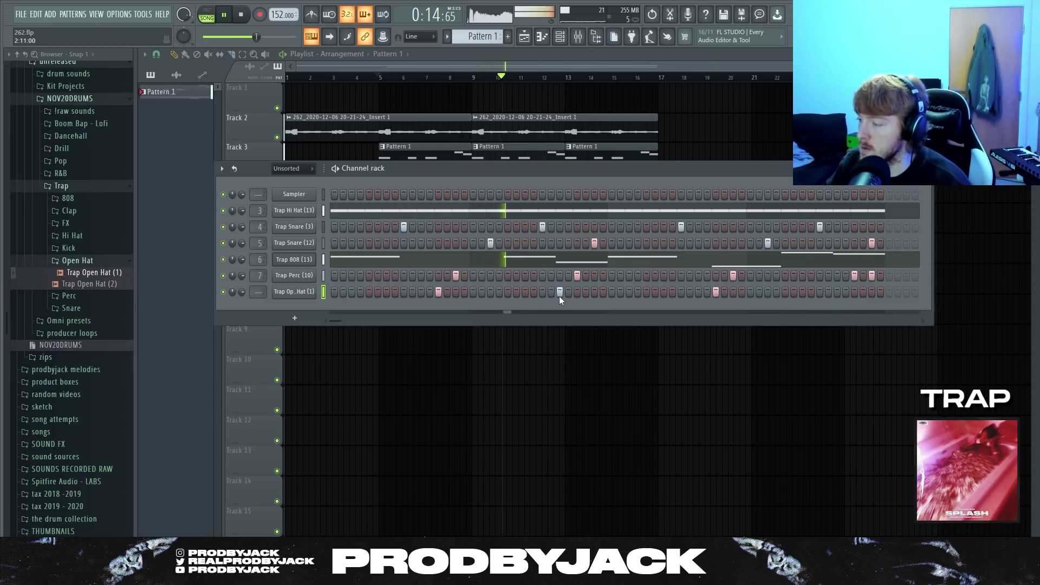
click(707, 292)
Add Trap Kick (4) on mixer track 9 with a hit on step 1, and raise that track's volume to 125%
click(77, 261)
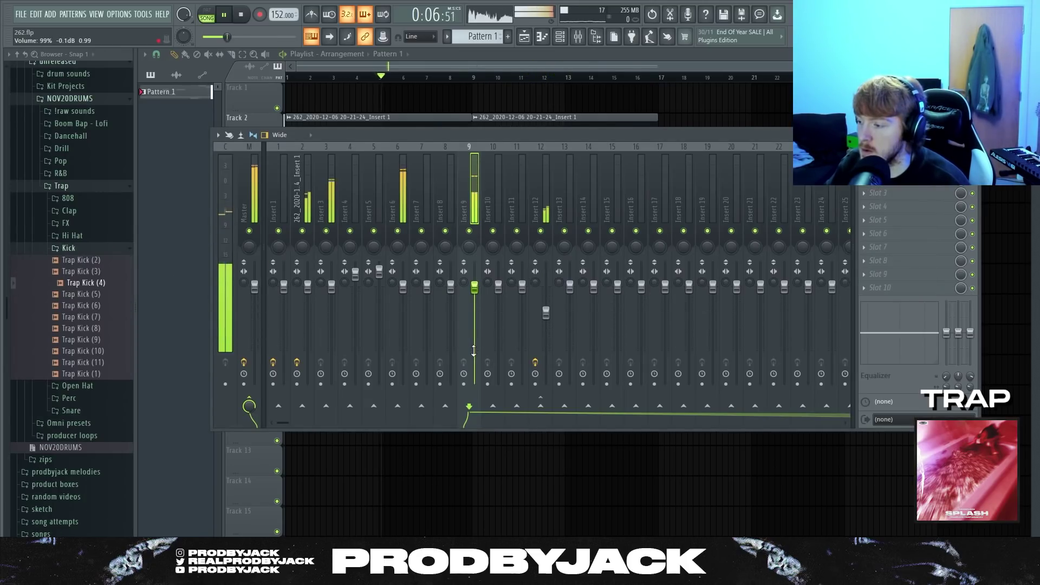
drag(474, 287, 475, 262)
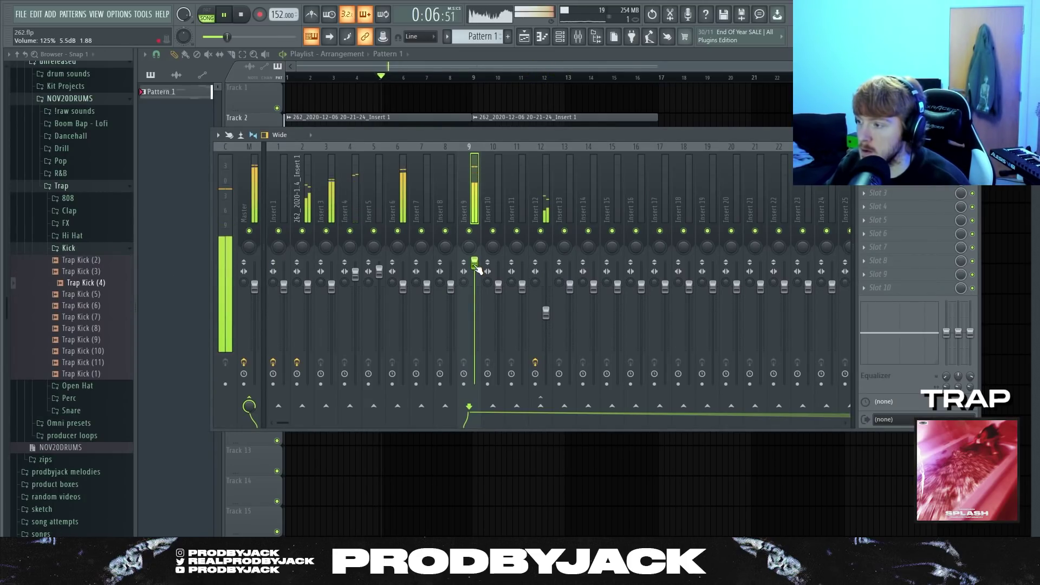
right_click(553, 91)
click(559, 37)
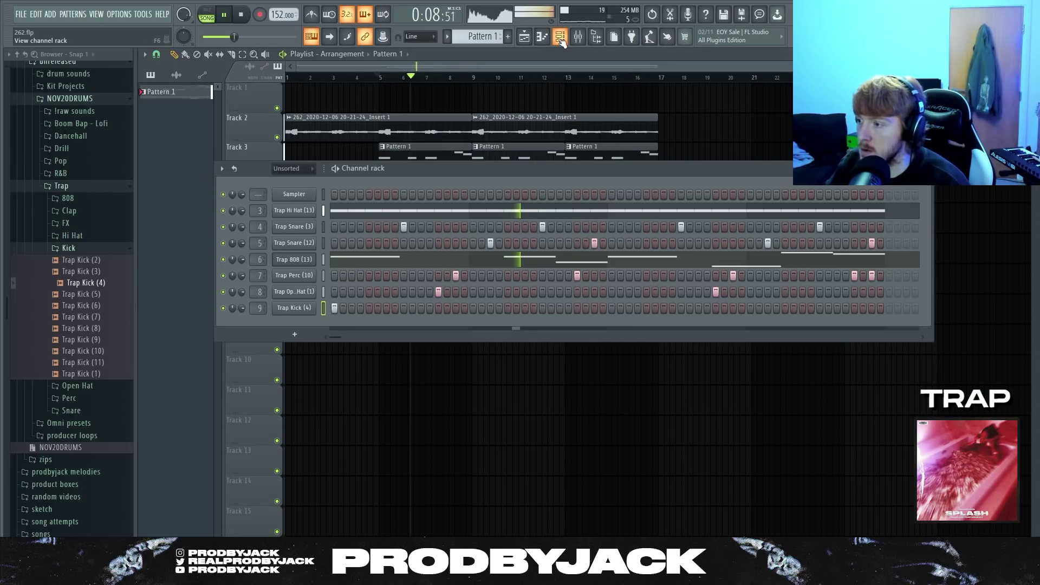
Place further Trap Kick (4) hits on steps 33, 53 and 59
click(610, 308)
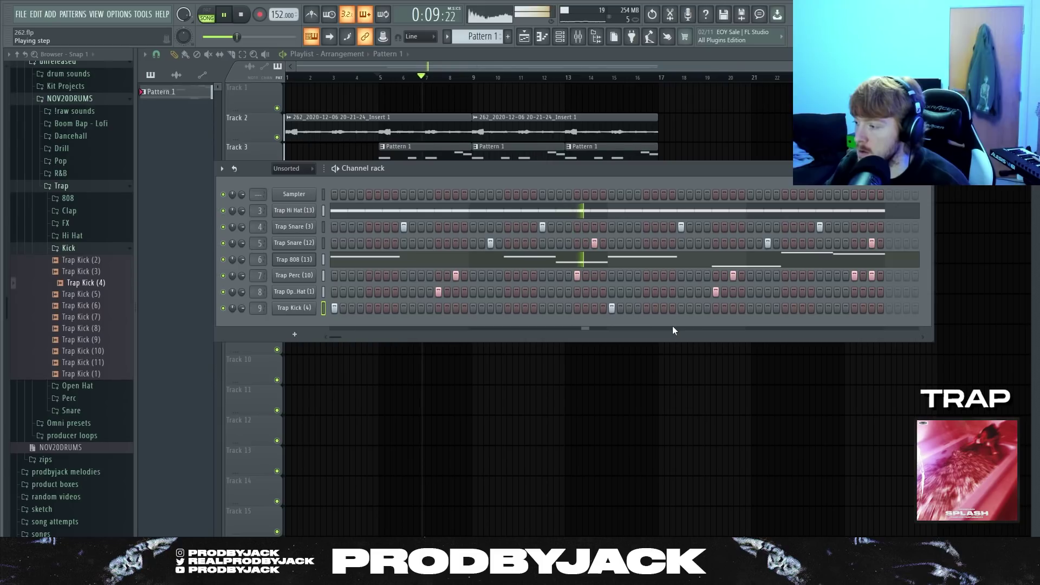
click(784, 307)
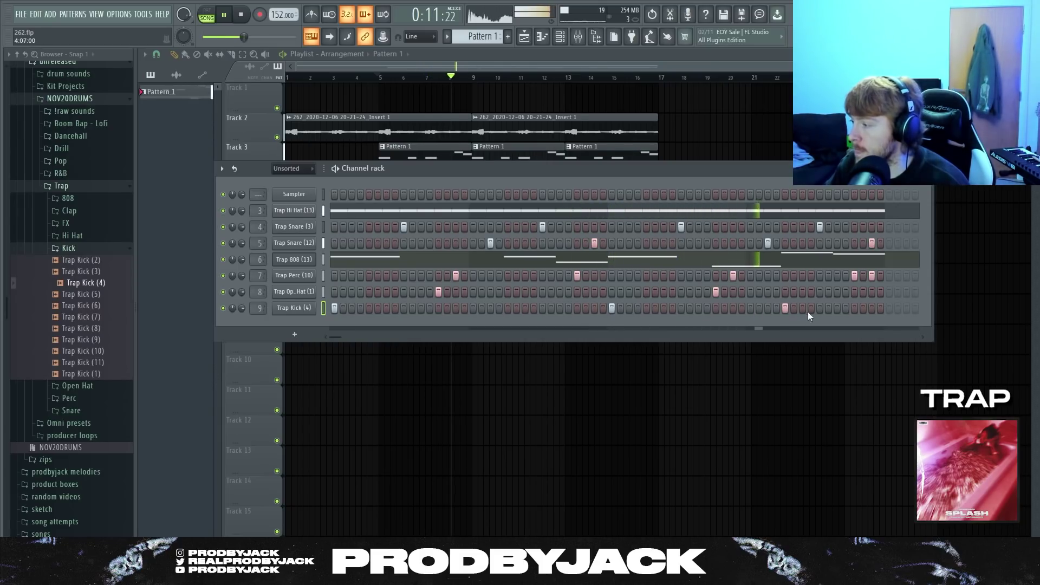
click(837, 308)
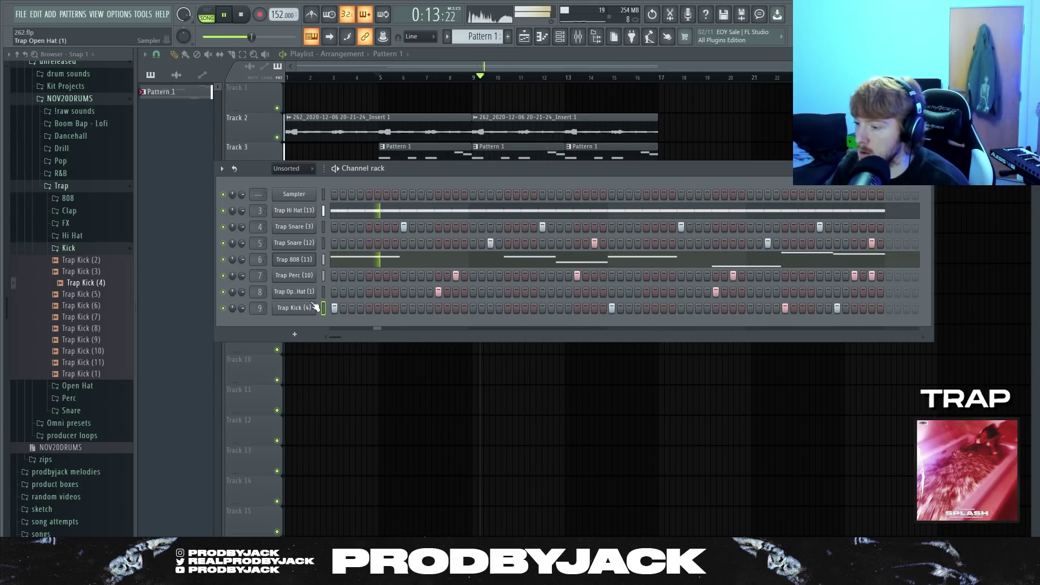
Set the Trap Kick (4) sample start offset to 2% and replay the beat
click(295, 307)
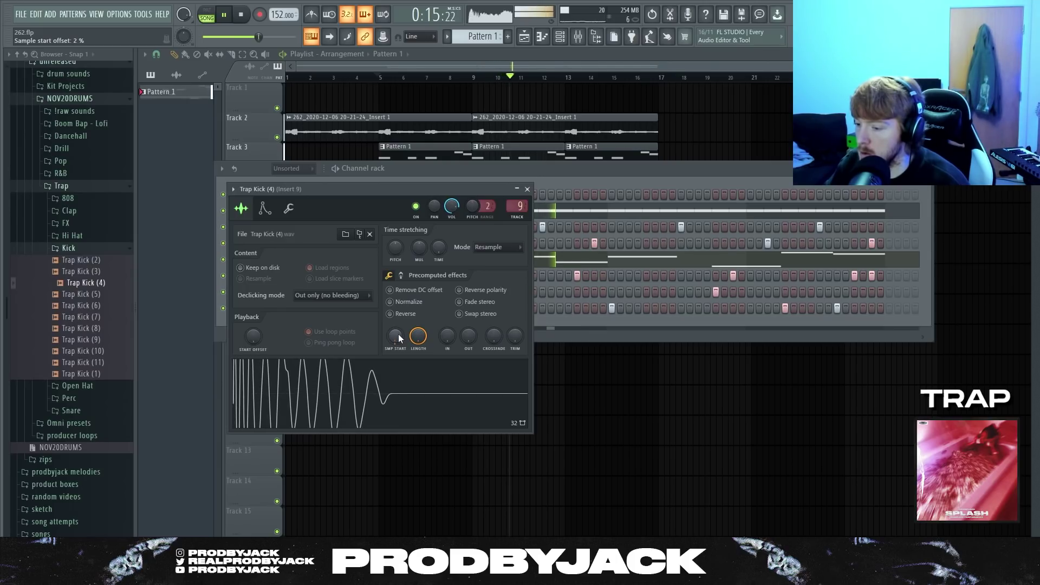
key(space)
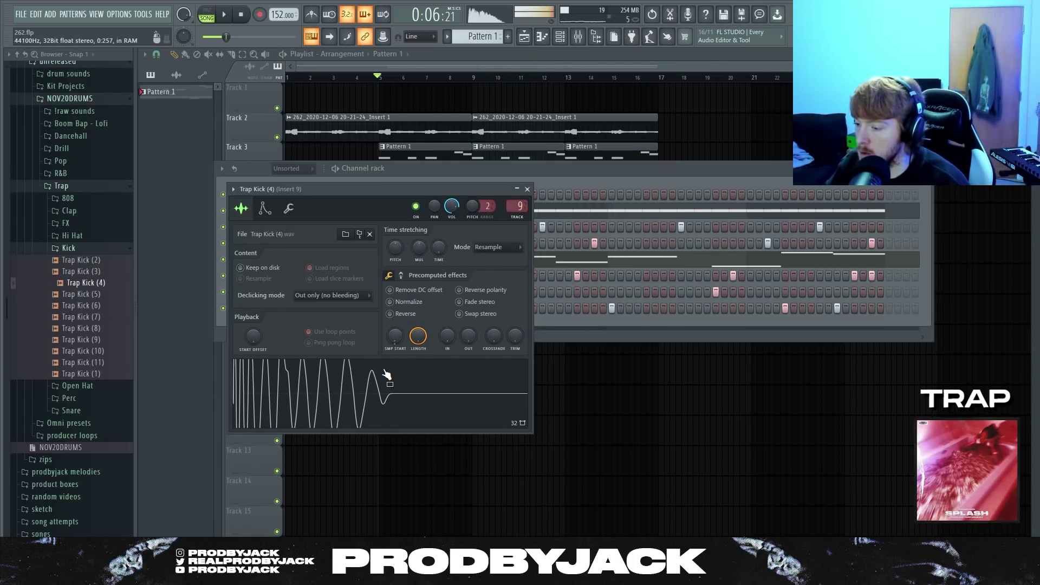
key(space)
click(526, 189)
click(572, 51)
click(560, 37)
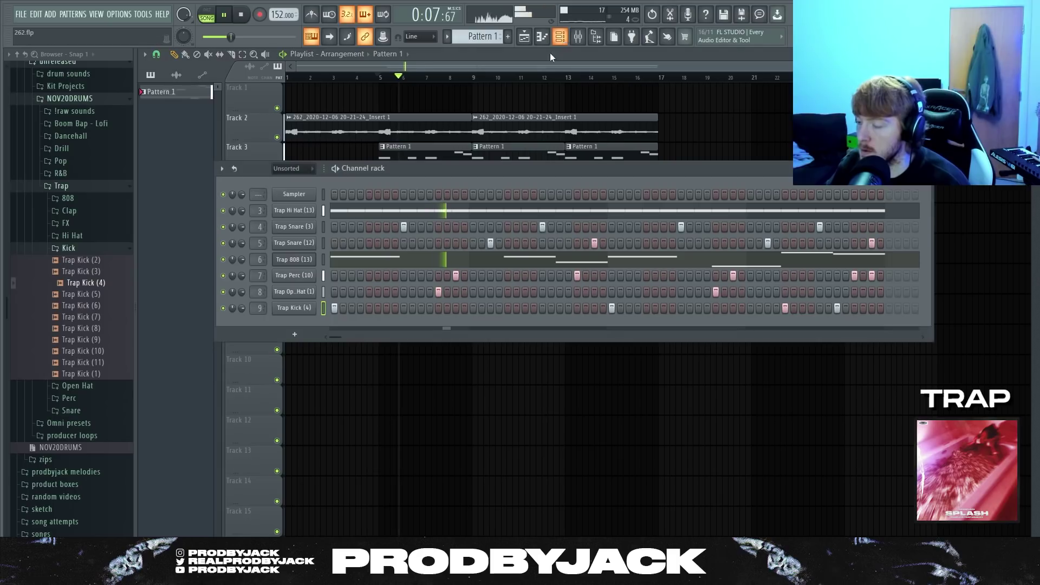
Add Trap Fx (2) from the Trap FX folder as a new channel with an eight-step note starting on step 21
click(82, 248)
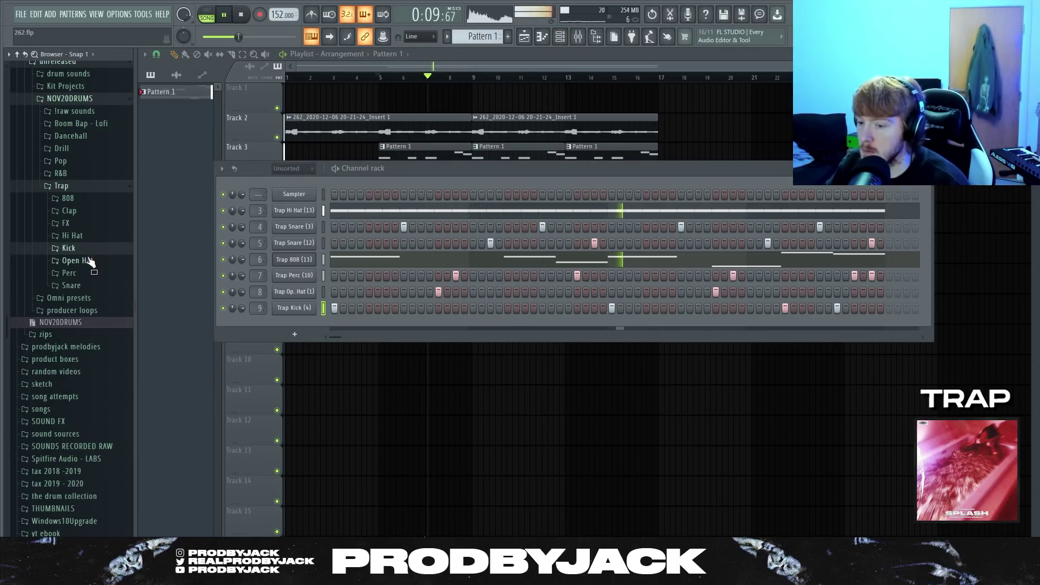
click(84, 261)
click(84, 261)
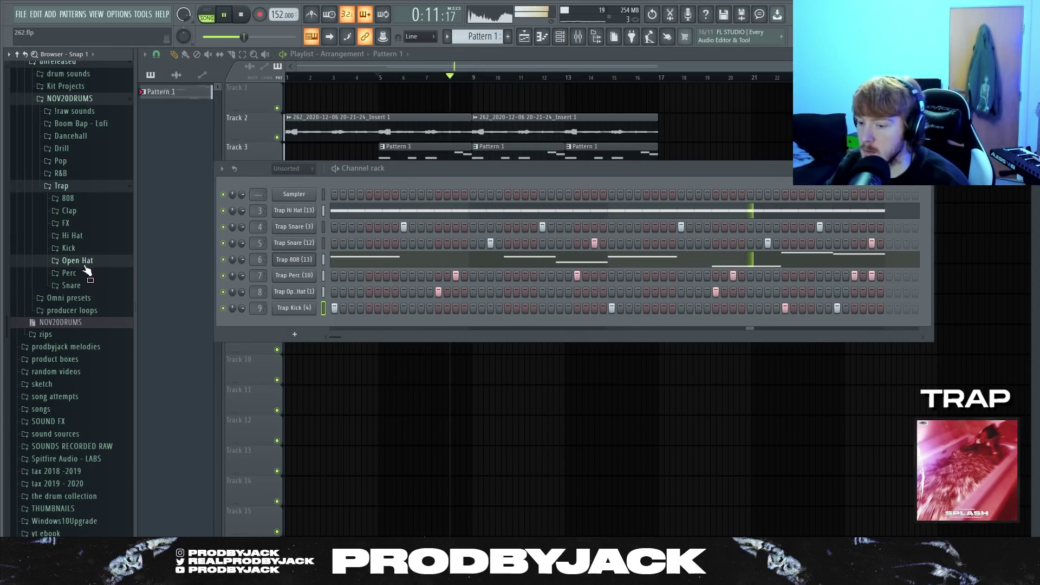
click(76, 223)
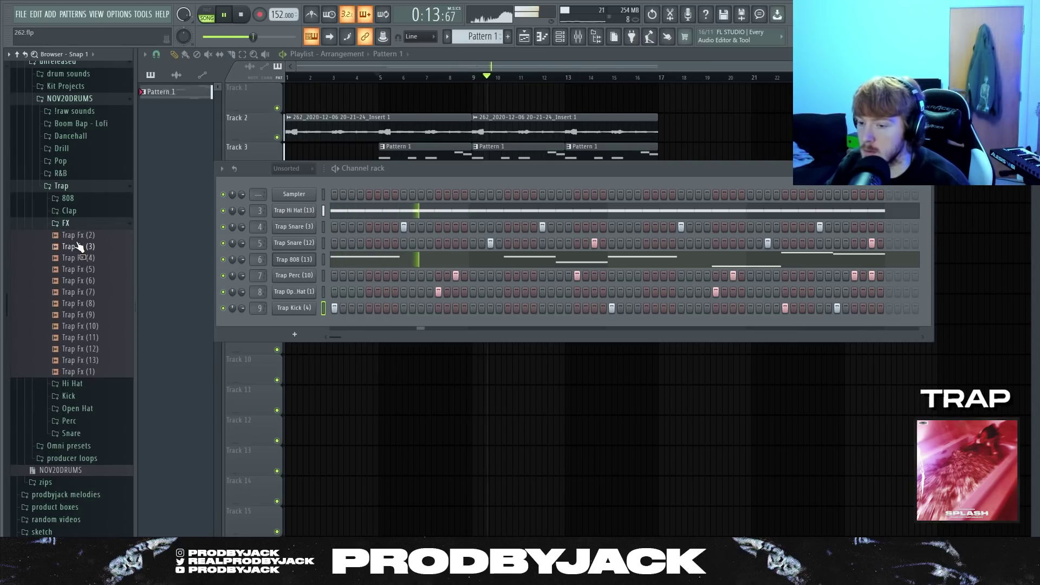
click(80, 246)
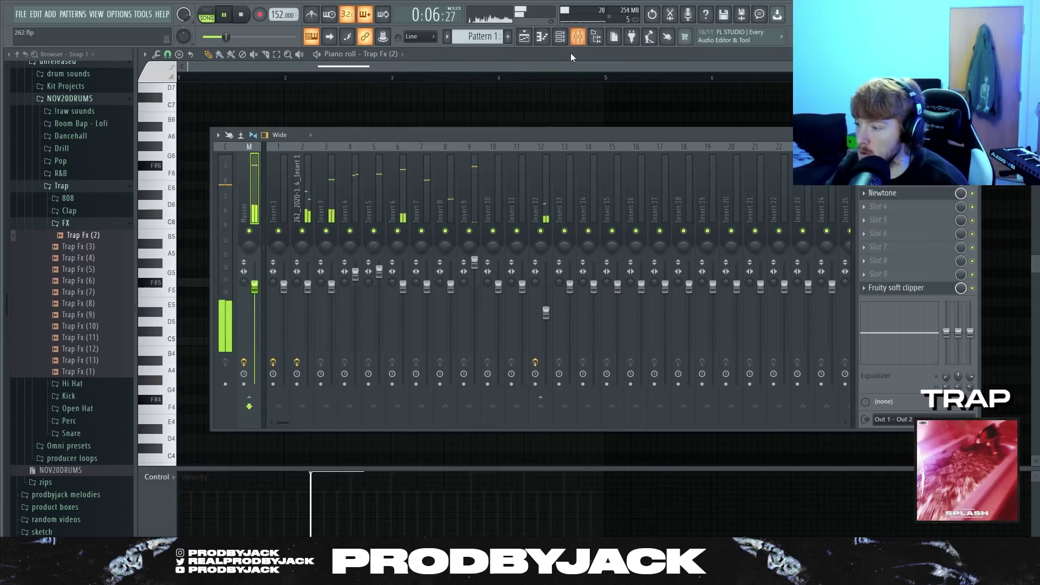
Assign the Trap Fx (2) channel to mixer track 10
key(F9)
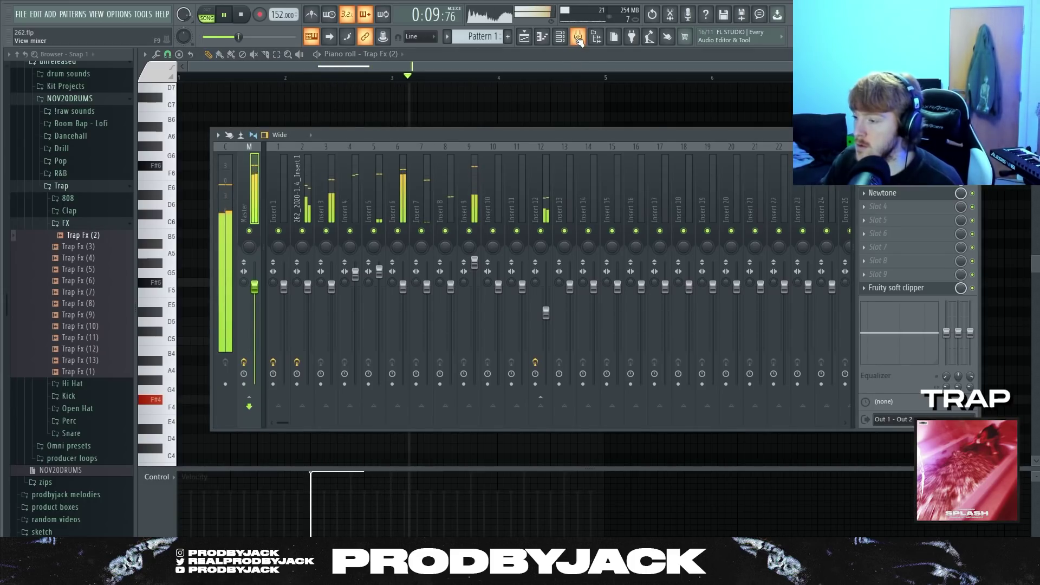
click(577, 38)
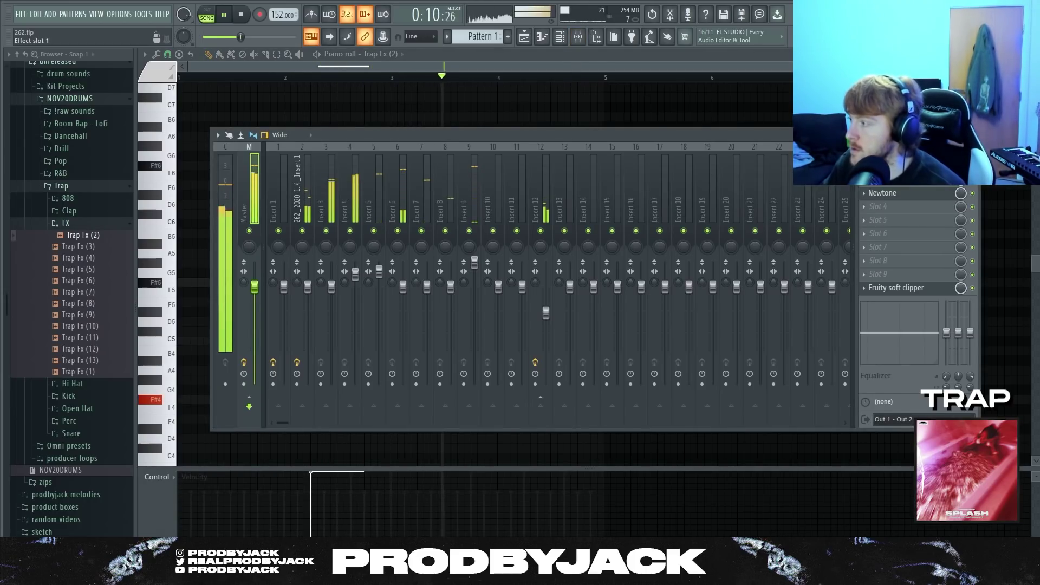
key(F6)
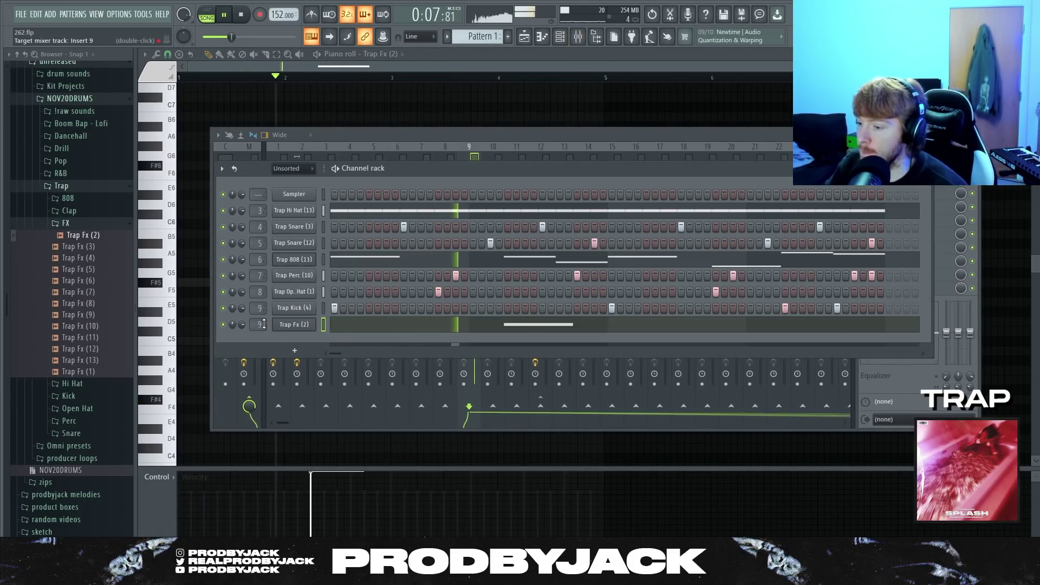
click(784, 140)
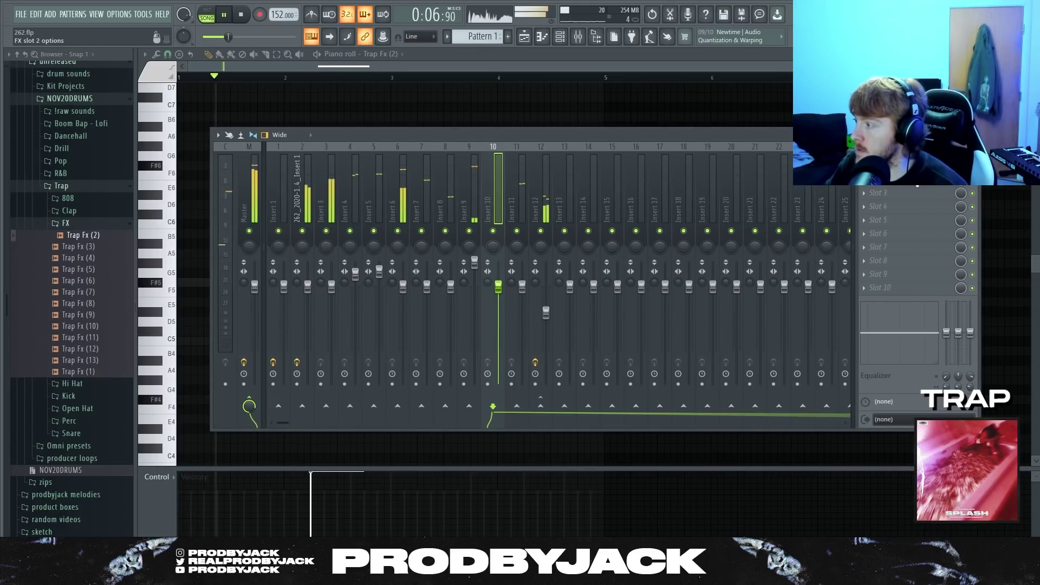
click(867, 166)
mouse_move(878, 170)
click(364, 132)
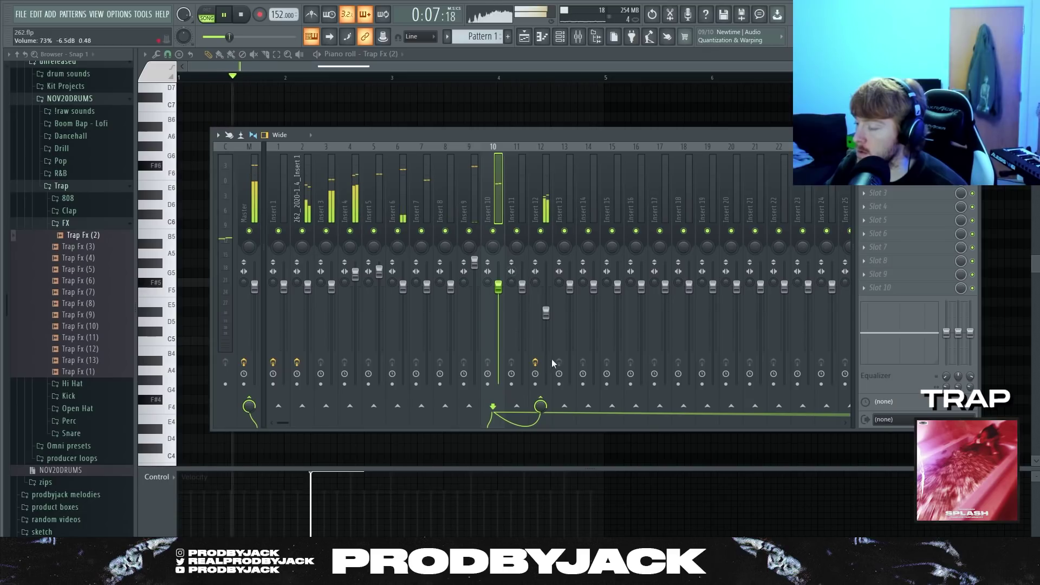
Send mixer track 10 to track 12 and lower the volume of track 10
click(541, 406)
drag(499, 286, 498, 336)
key(F9)
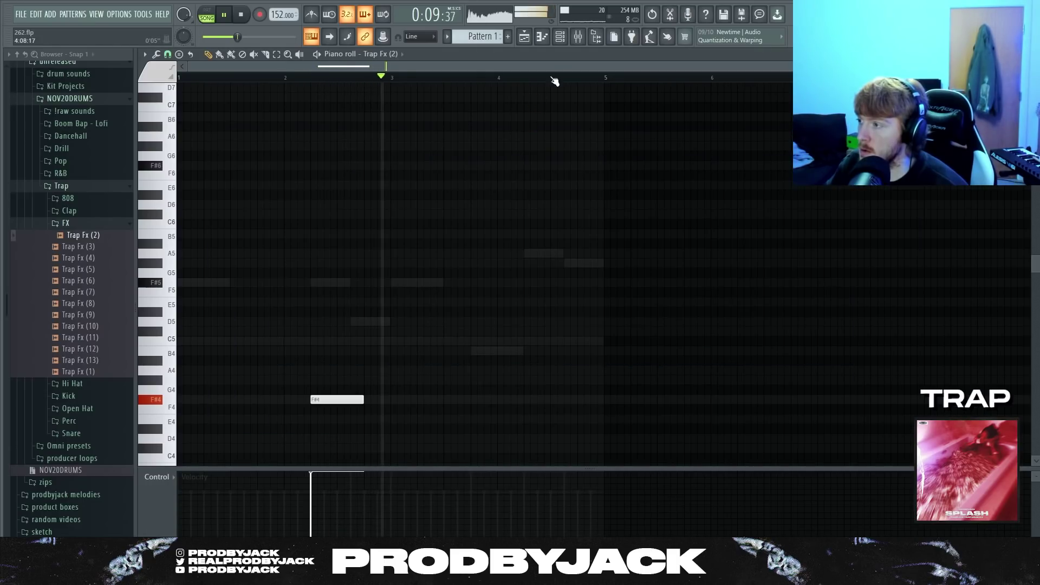
Add Trap Clap (1) from the Trap kit's Clap folder as a new channel
click(562, 41)
key(F6)
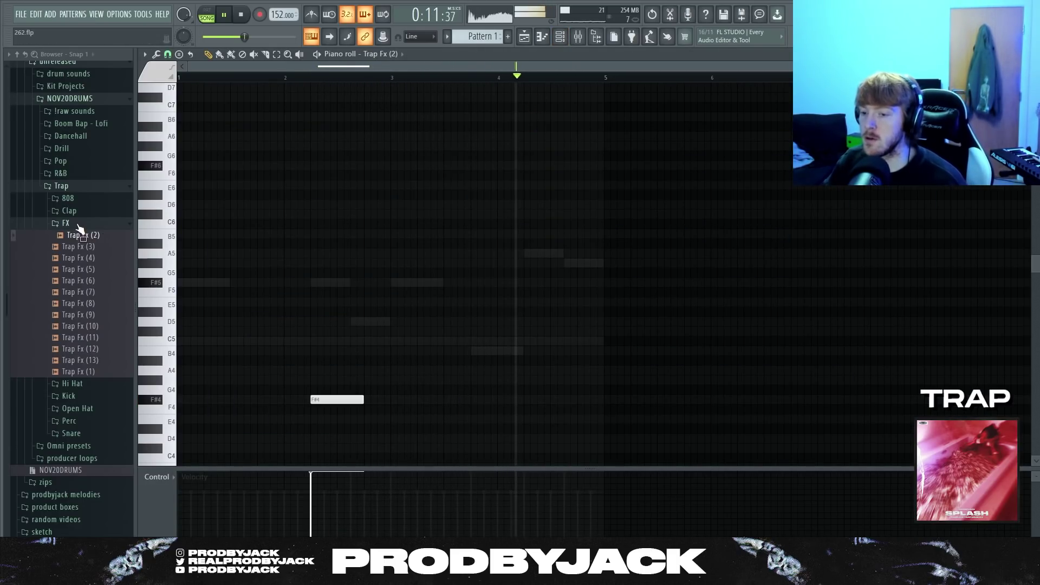
click(68, 223)
key(F6)
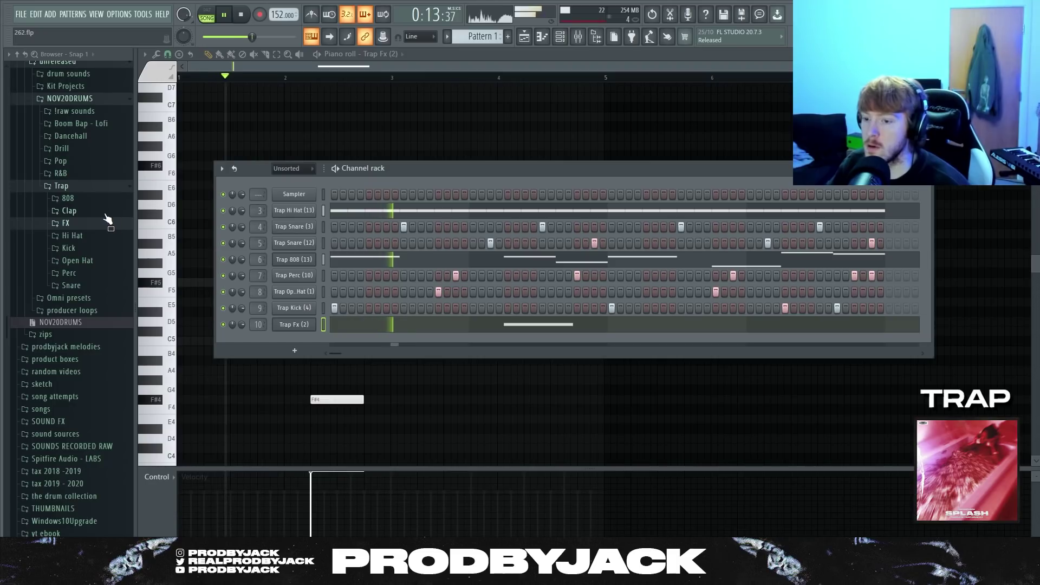
click(69, 211)
click(92, 223)
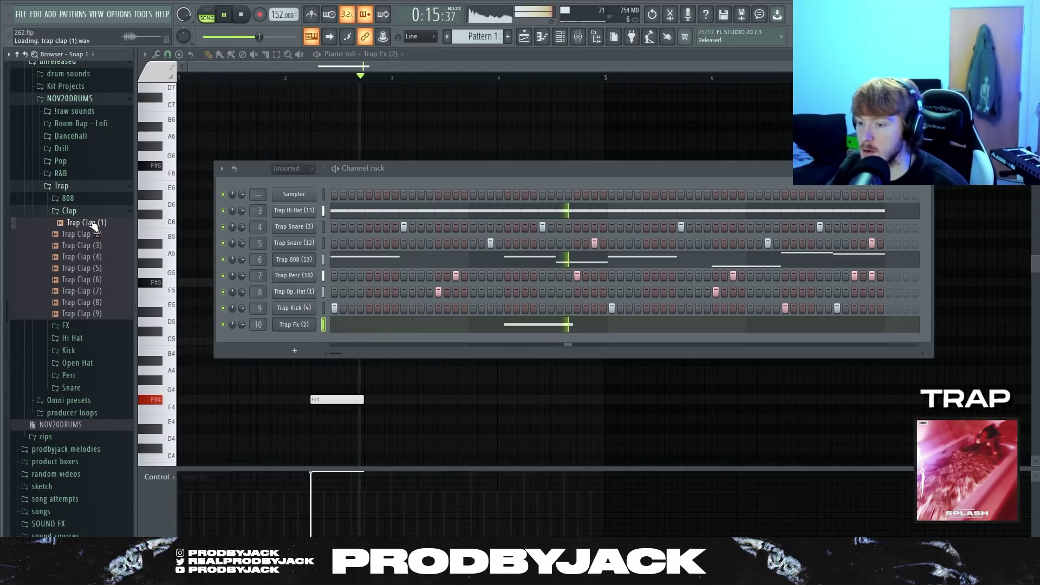
drag(92, 224, 294, 339)
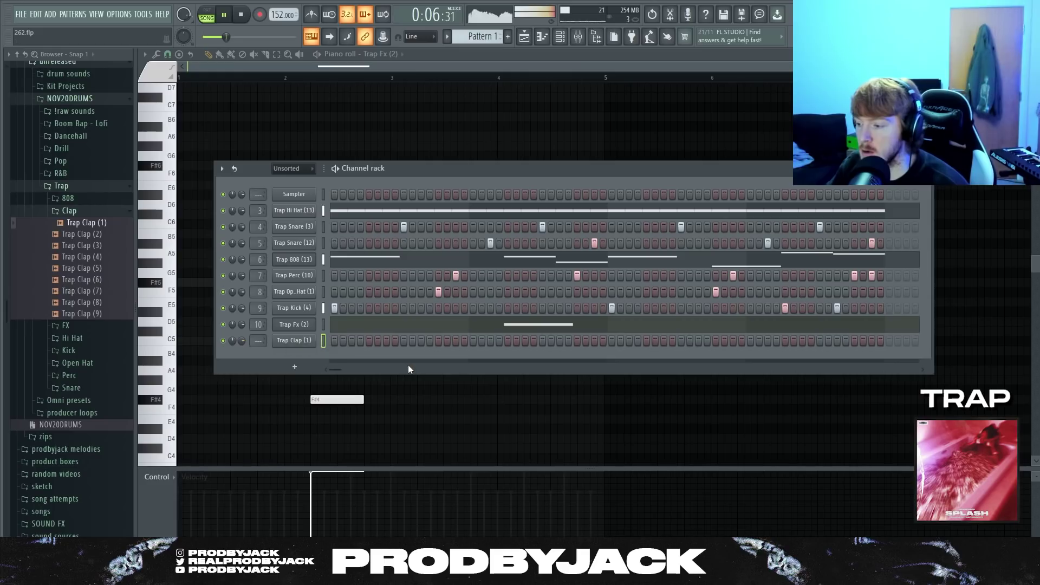
Move the sample start of Trap Clap (1) forward to cut the silence before the clap
click(294, 341)
click(333, 206)
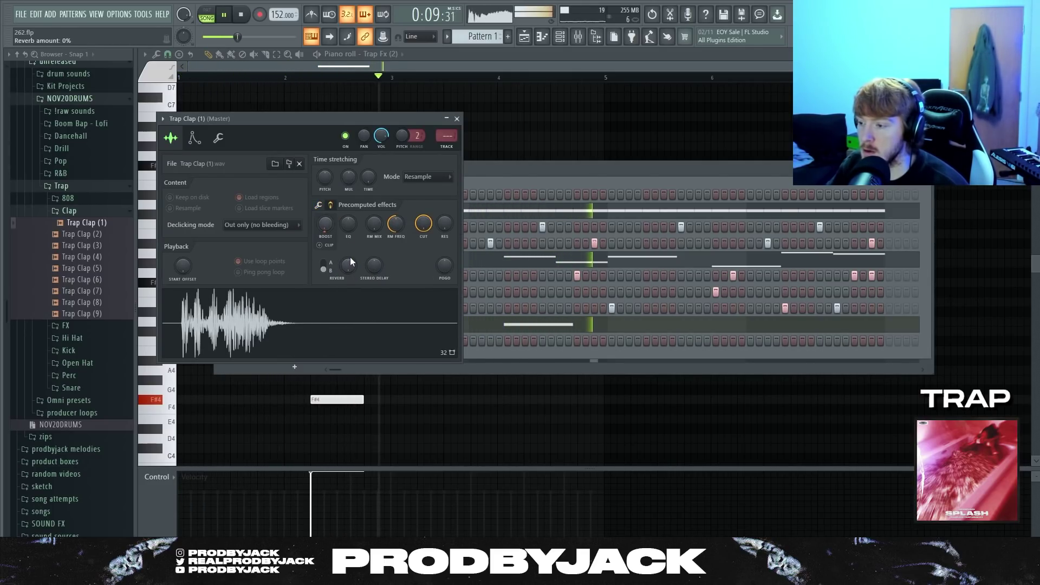
click(317, 205)
drag(324, 265, 324, 253)
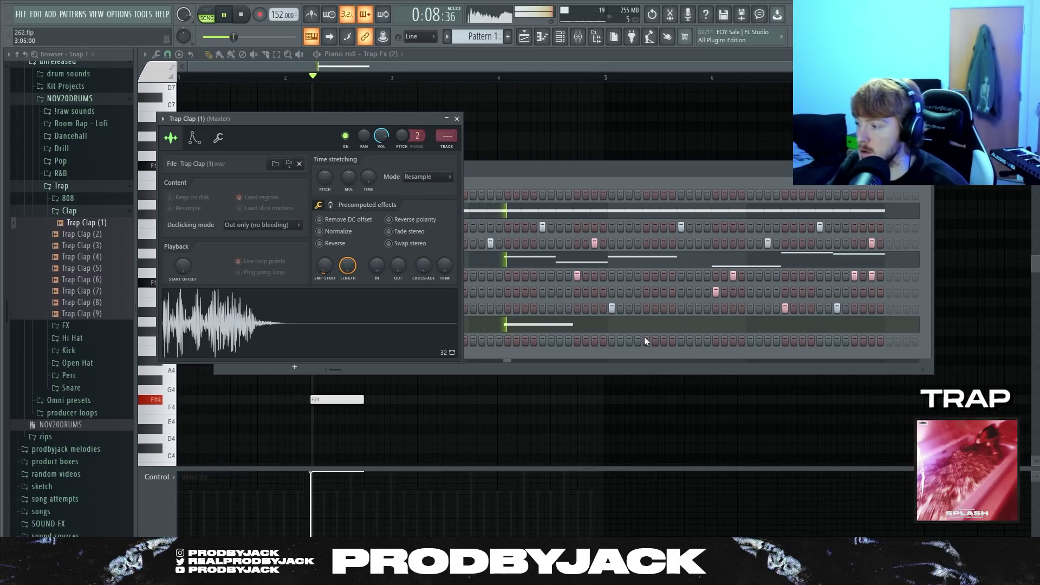
Place Trap Clap (1) hits on steps 9 and 41 and route the channel to mixer track 15
click(681, 340)
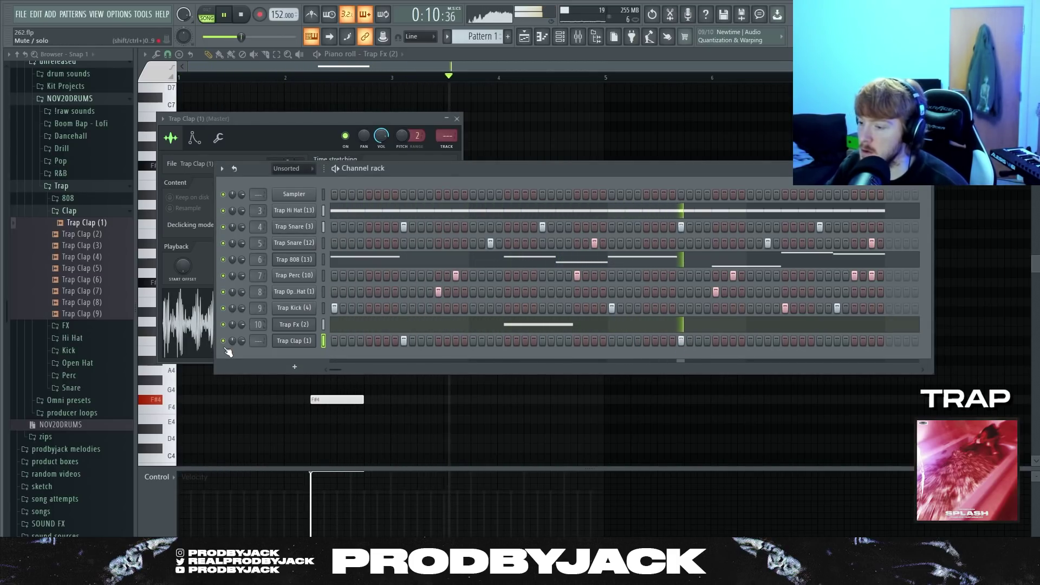
scroll(260, 341, up, 7)
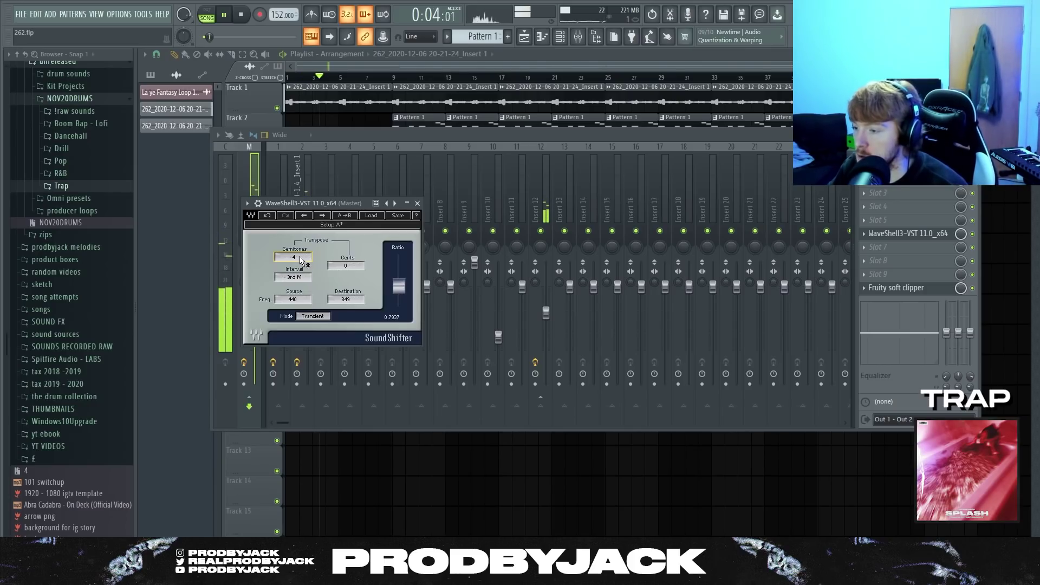
Check the SoundShifter pitch effect on the master track while the beat plays
key(F9)
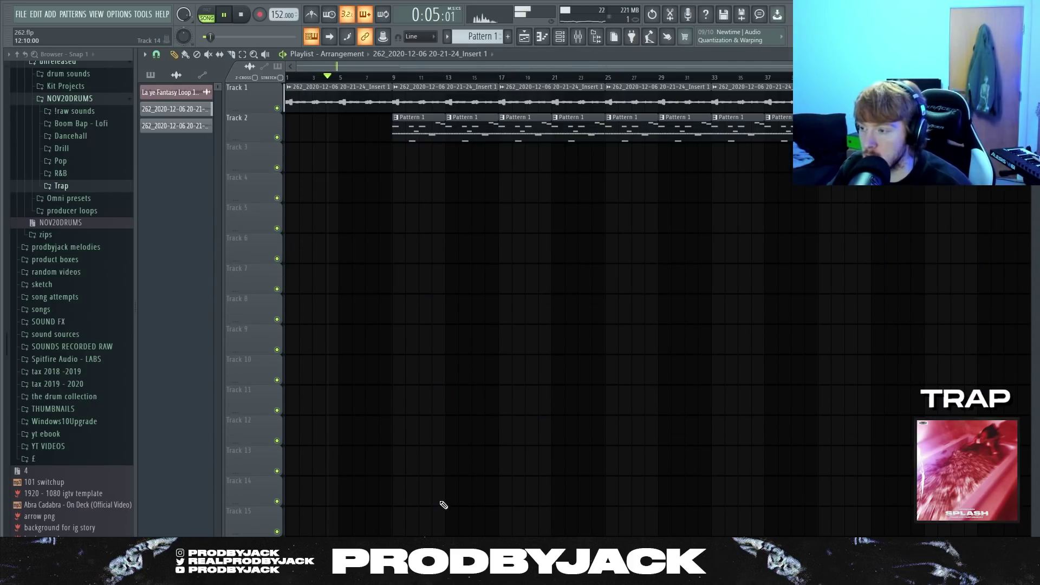
click(577, 37)
click(908, 233)
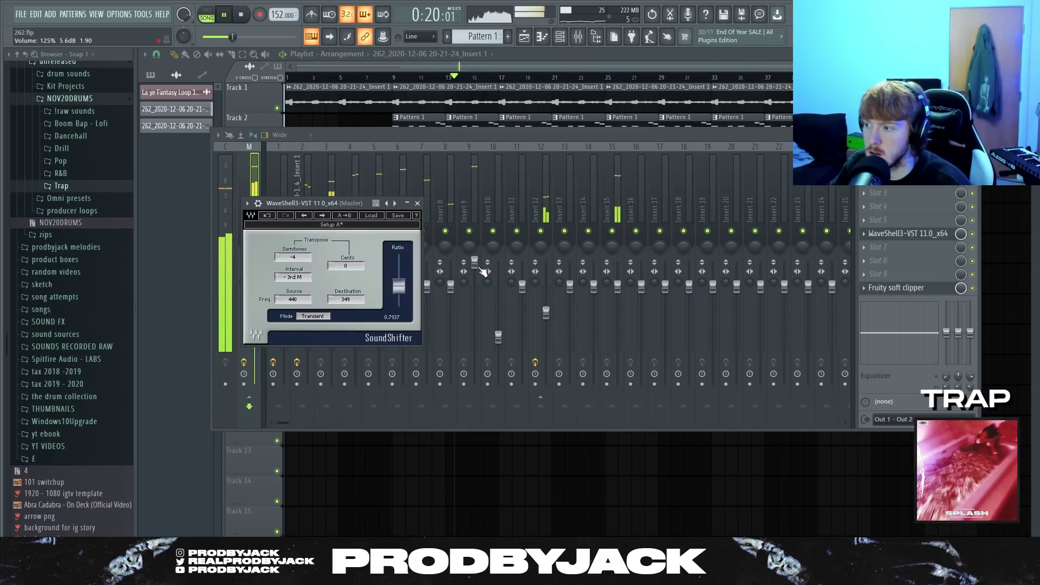
Show all channels and delete the B4 note from the Trap 808 (13) melody, with the arrangement brought back into view
click(559, 37)
click(292, 169)
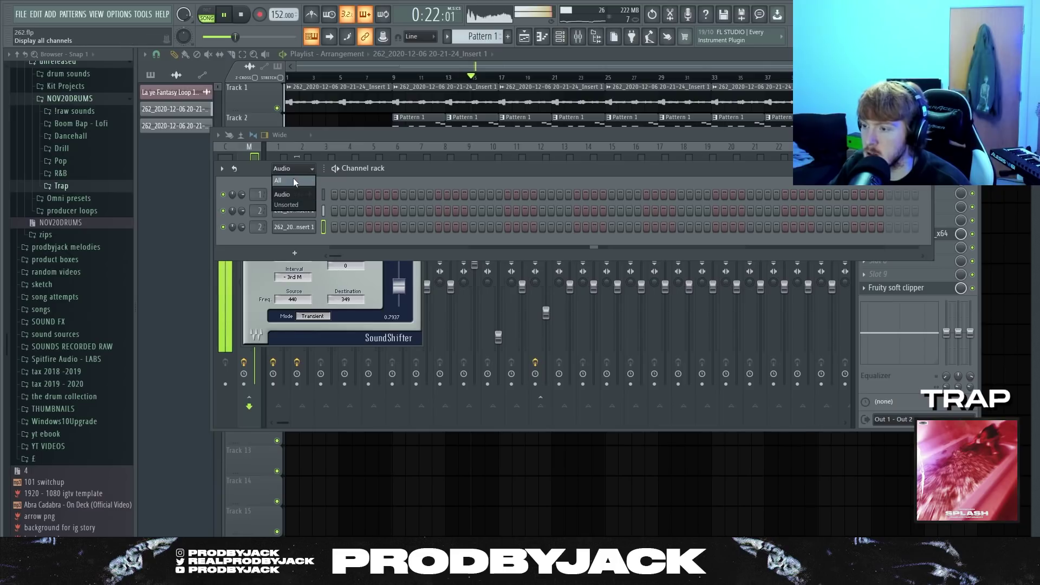
click(293, 178)
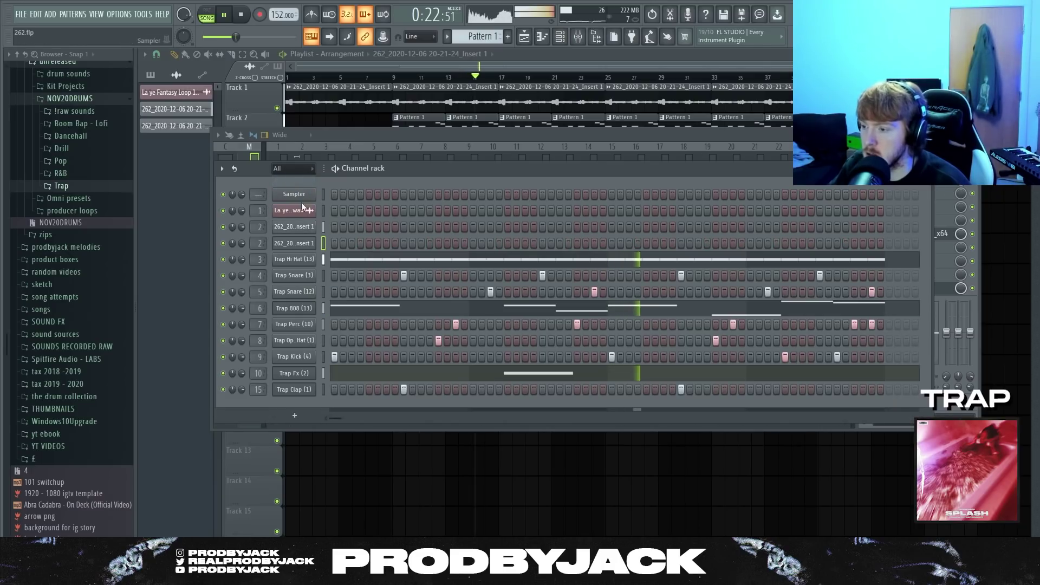
right_click(302, 308)
click(326, 308)
right_click(479, 349)
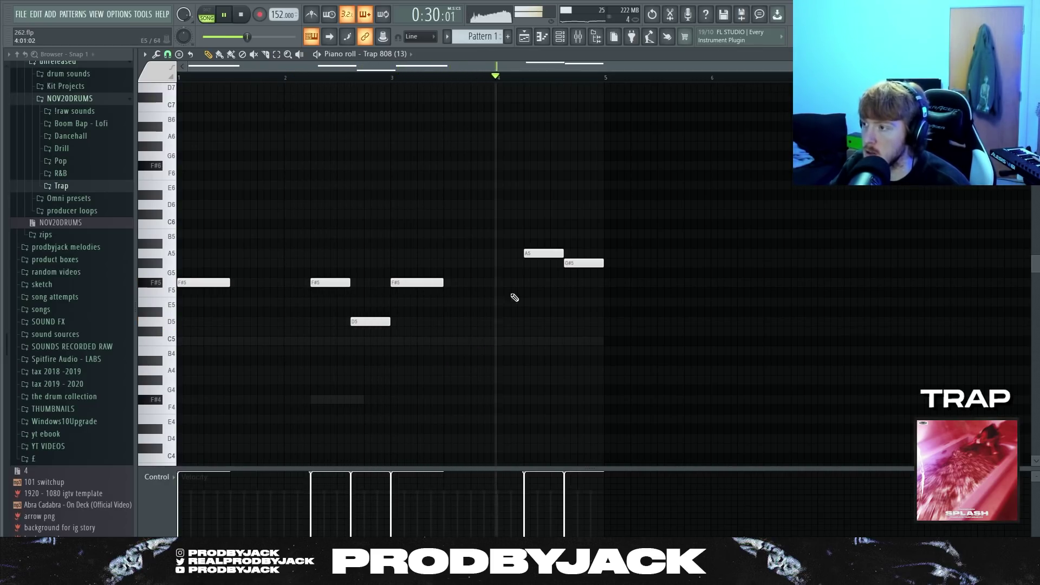
click(524, 36)
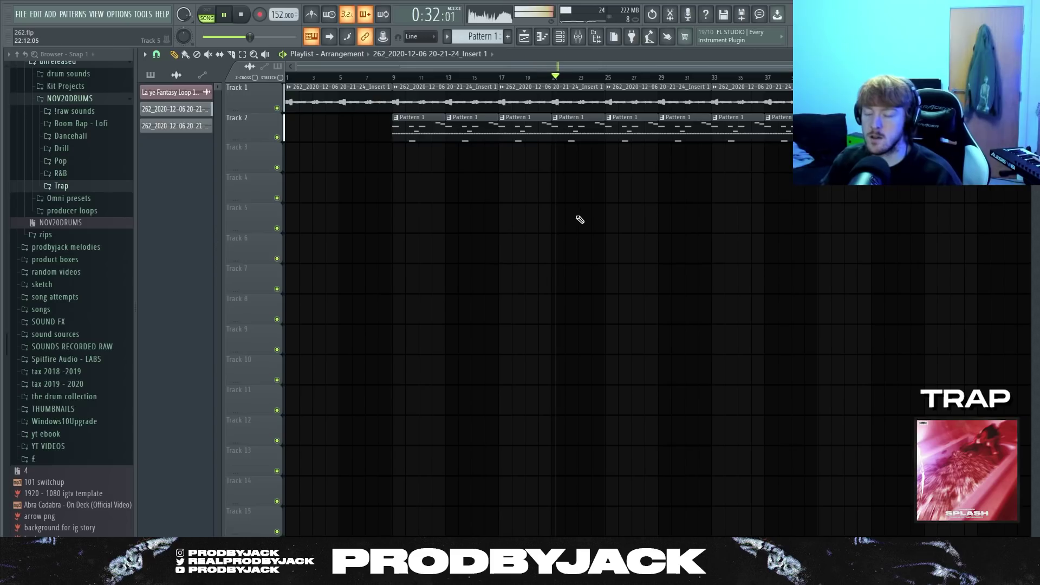
click(577, 36)
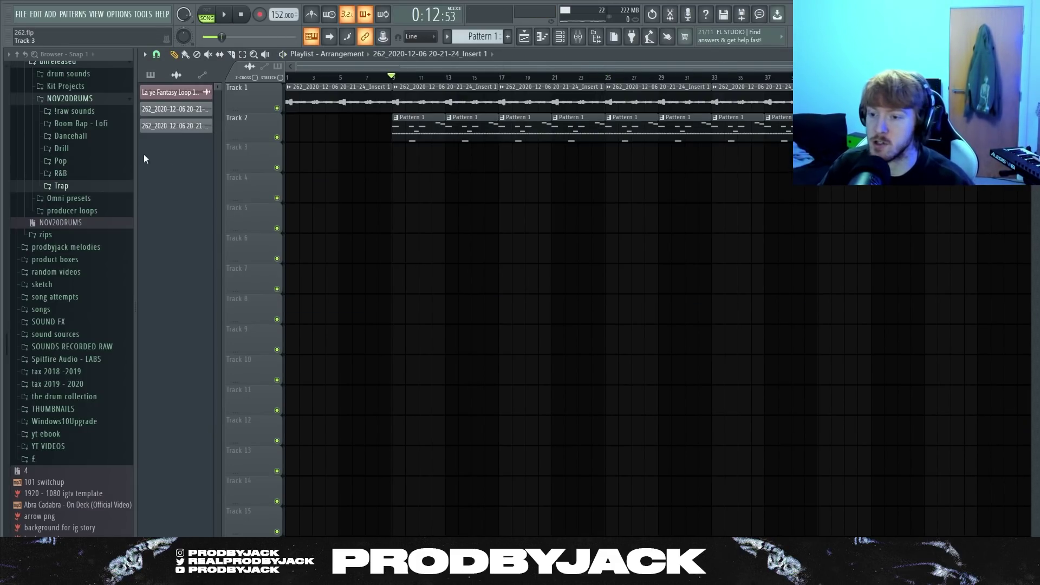
click(71, 186)
click(63, 187)
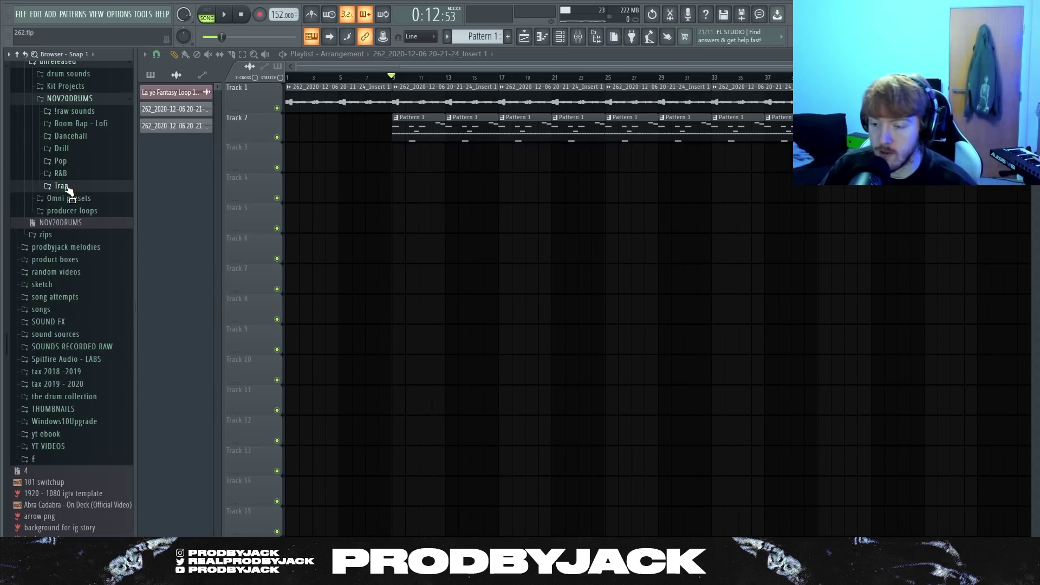
click(60, 187)
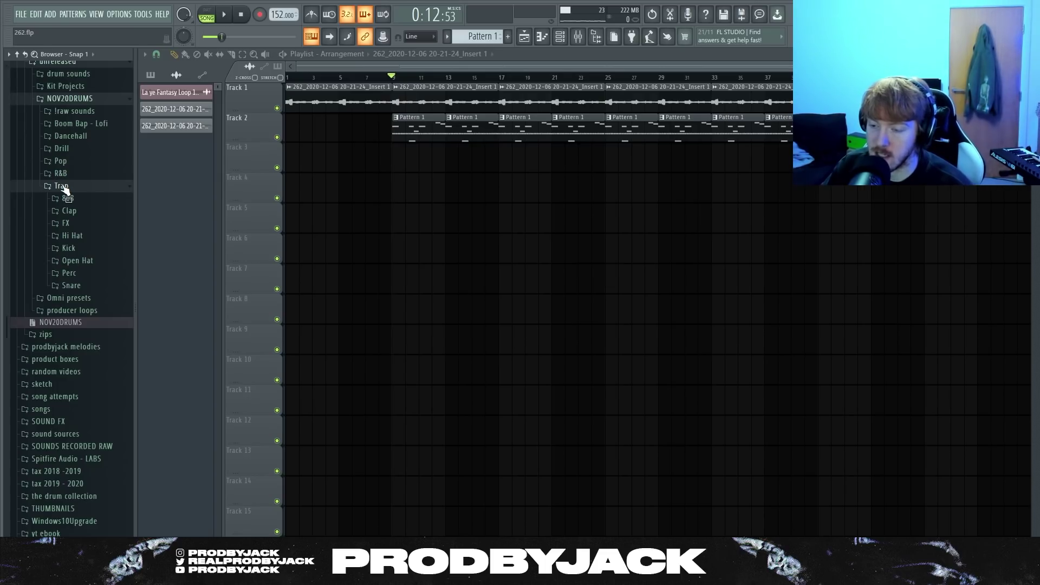
click(62, 187)
click(63, 187)
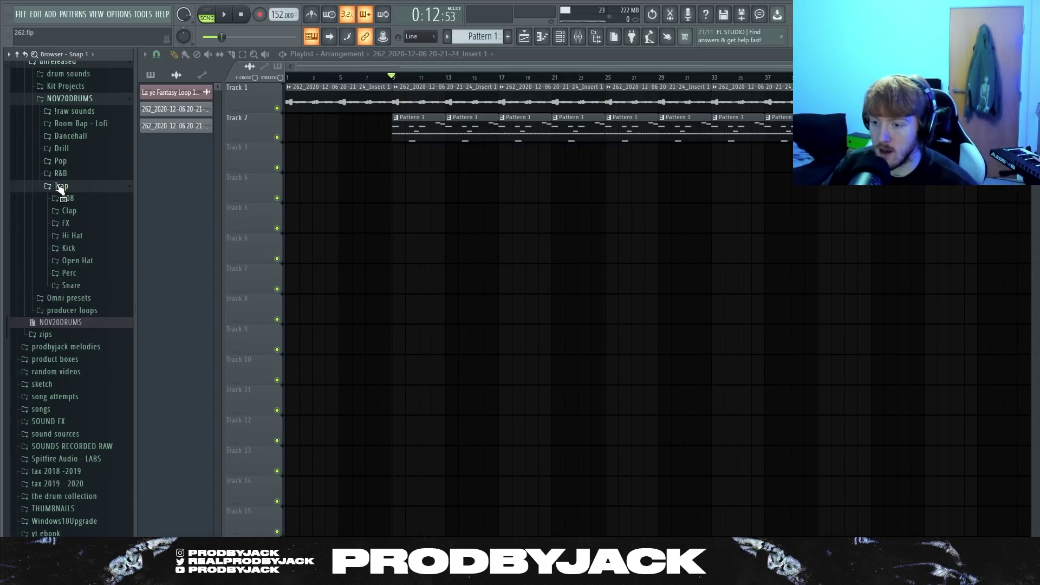
click(61, 187)
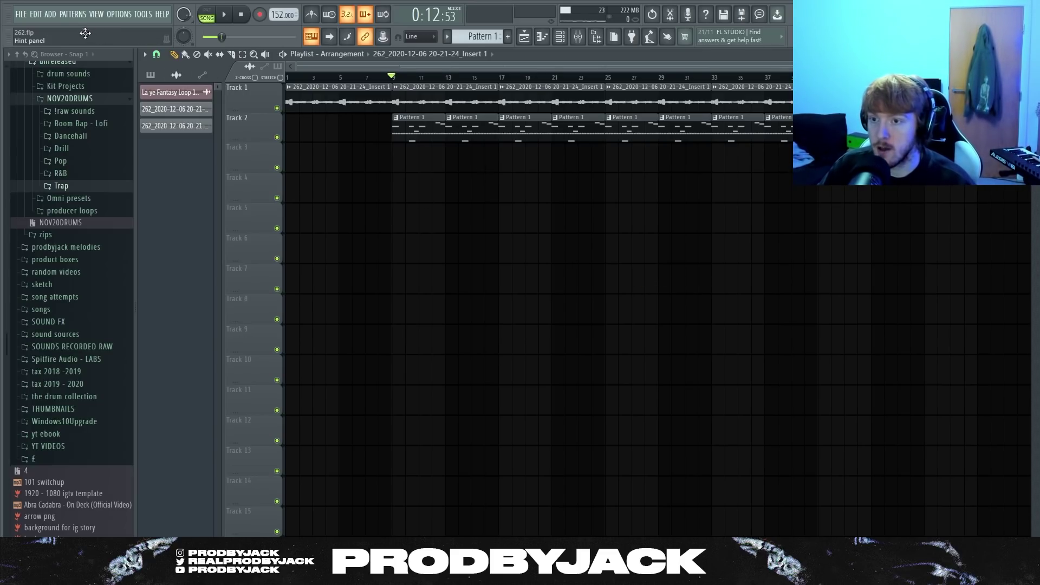
Start a new project and clear the mixer and channel rack away from the empty playlist
click(21, 15)
click(24, 30)
click(488, 315)
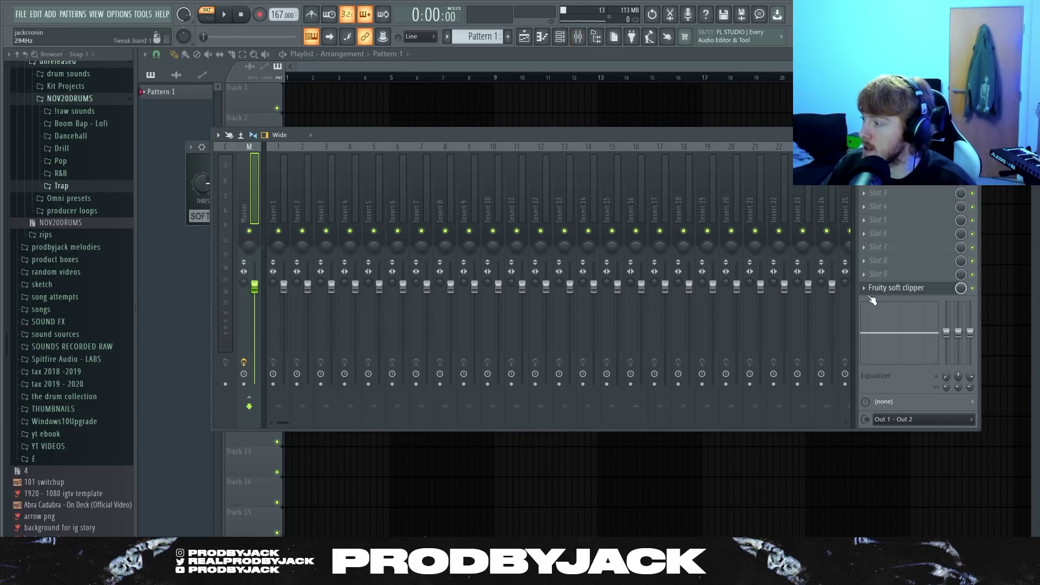
click(870, 298)
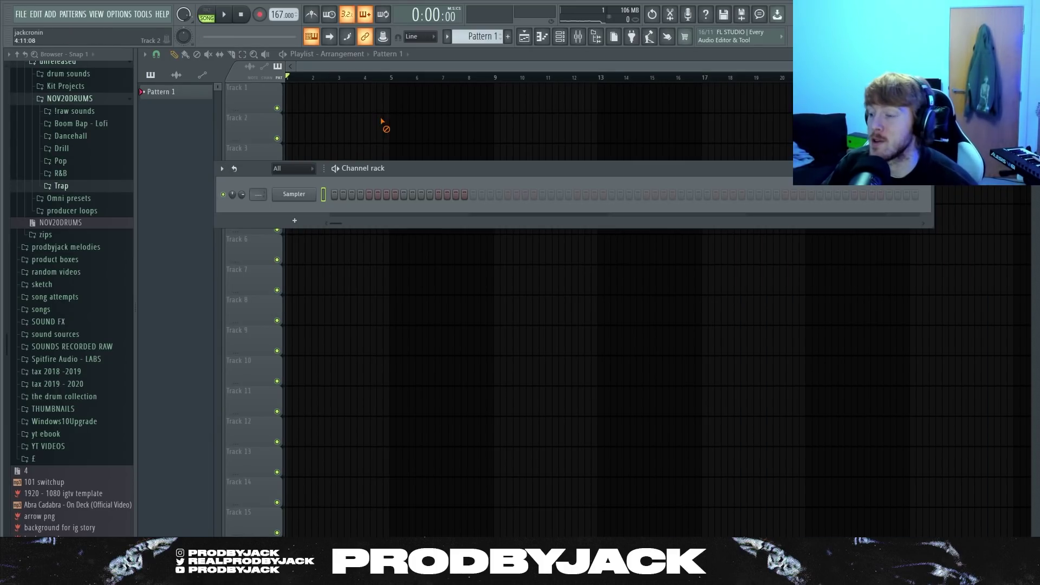
click(382, 122)
click(560, 36)
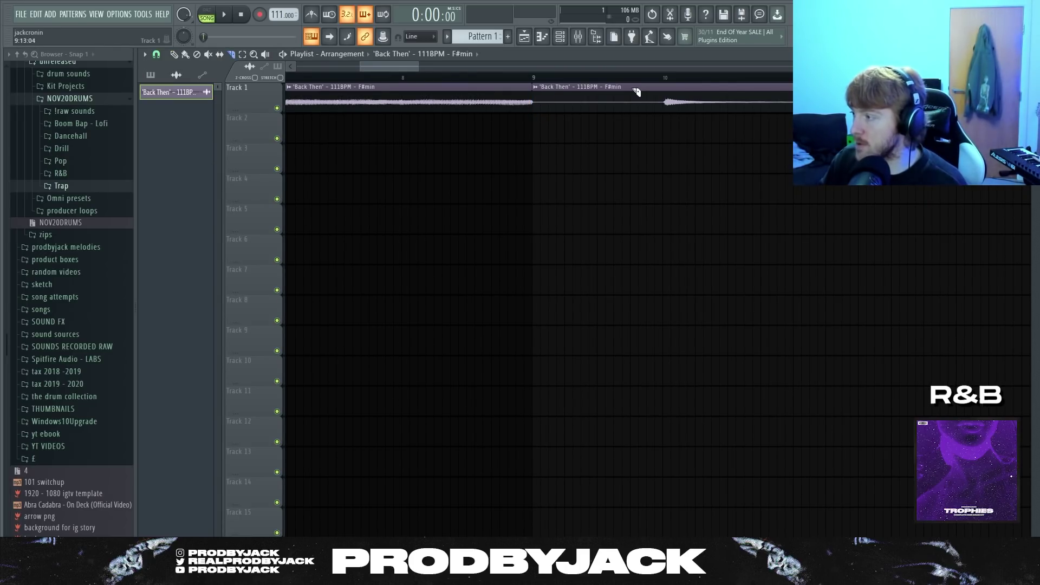
scroll(636, 92, down, 3)
scroll(544, 110, up, 3)
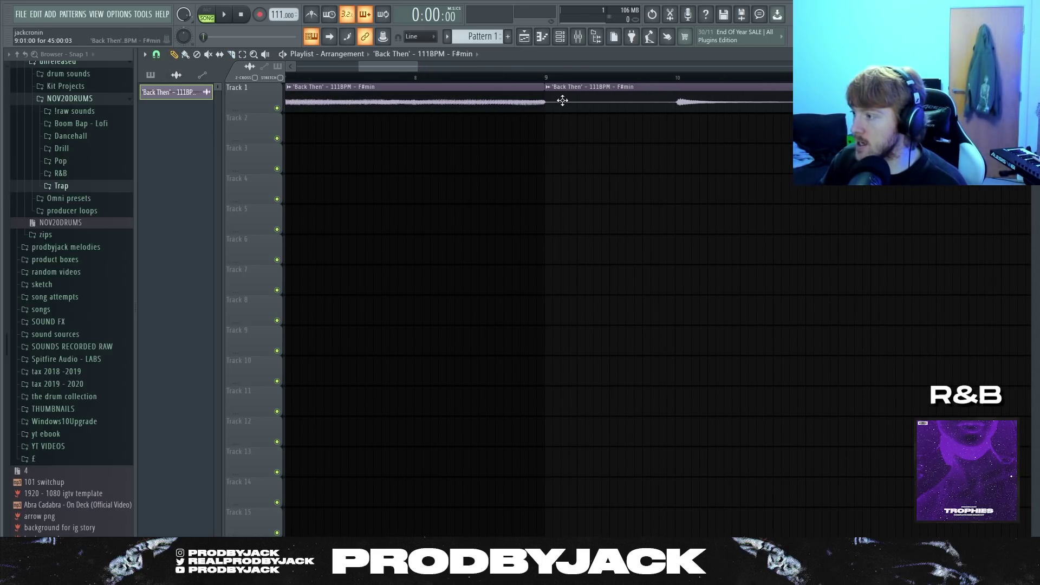
scroll(472, 102, down, 3)
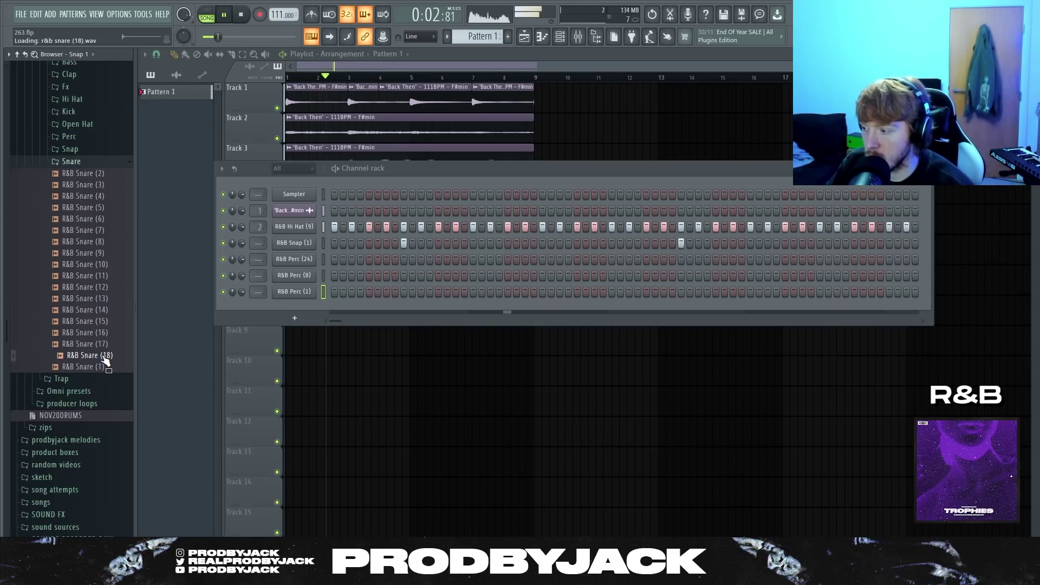
Audition the R&B snares, add R&B Snare (15) as a new channel and place a hit on step 25
click(104, 333)
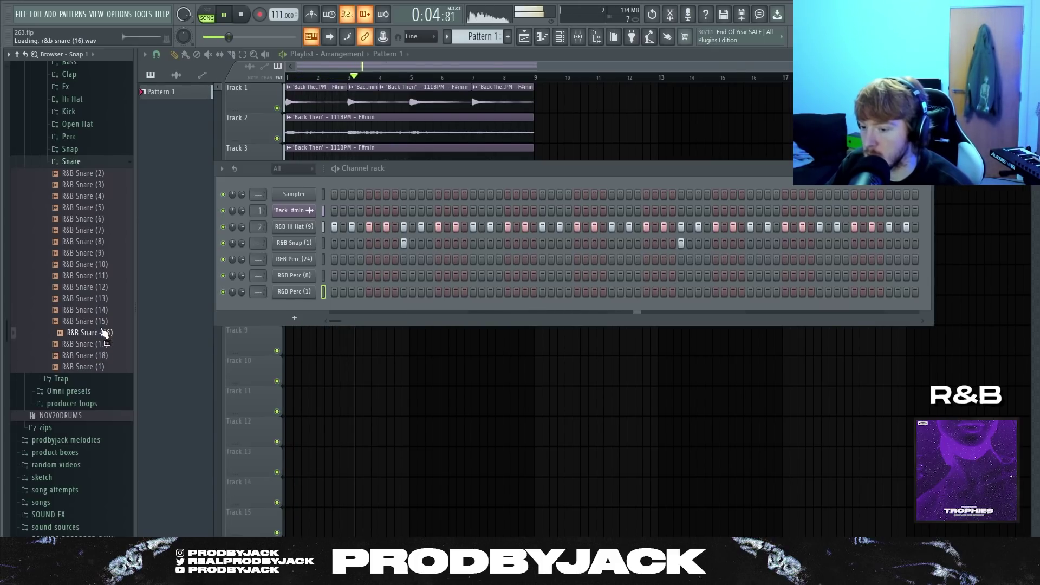
click(105, 322)
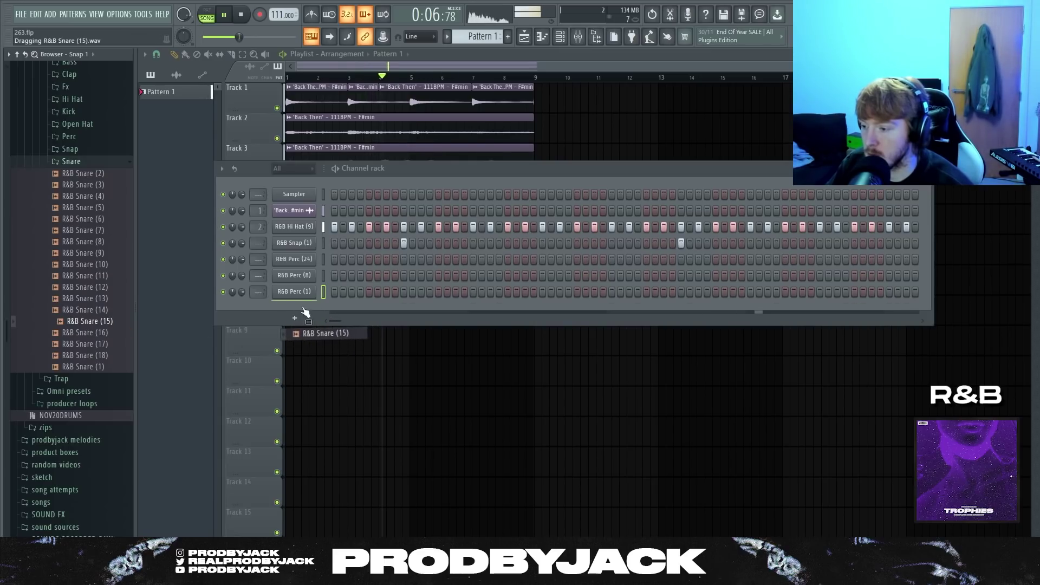
drag(305, 312, 465, 321)
click(541, 307)
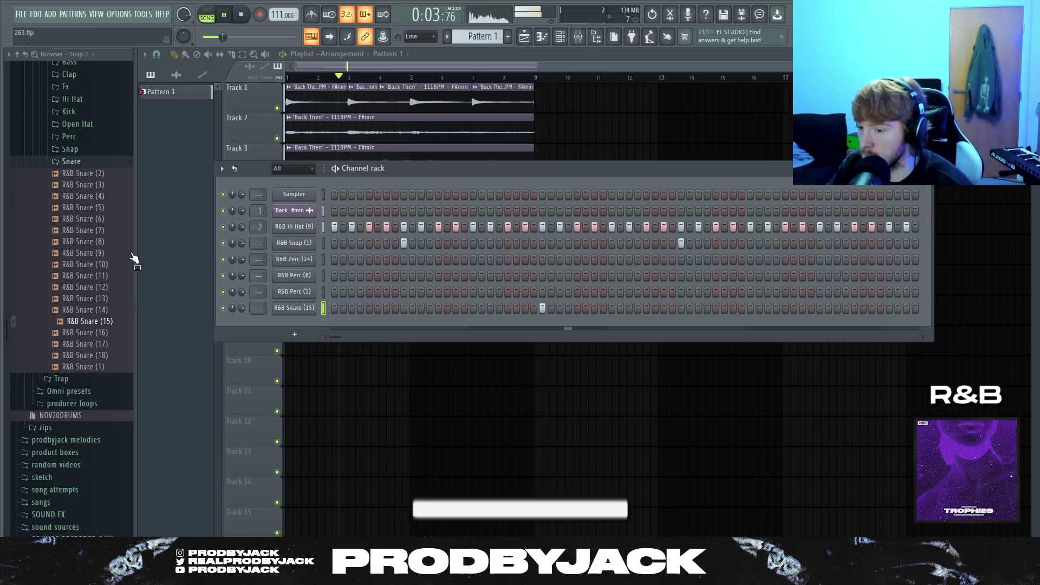
Audition R&B Snare (9) and (10), and replace the R&B Snare (15) channel's sample with R&B Snare (10)
key(space)
click(91, 264)
click(89, 253)
click(90, 255)
drag(91, 264, 289, 309)
key(space)
Set the precomputed boost of the R&B Snare (10) sample to 2%
click(318, 204)
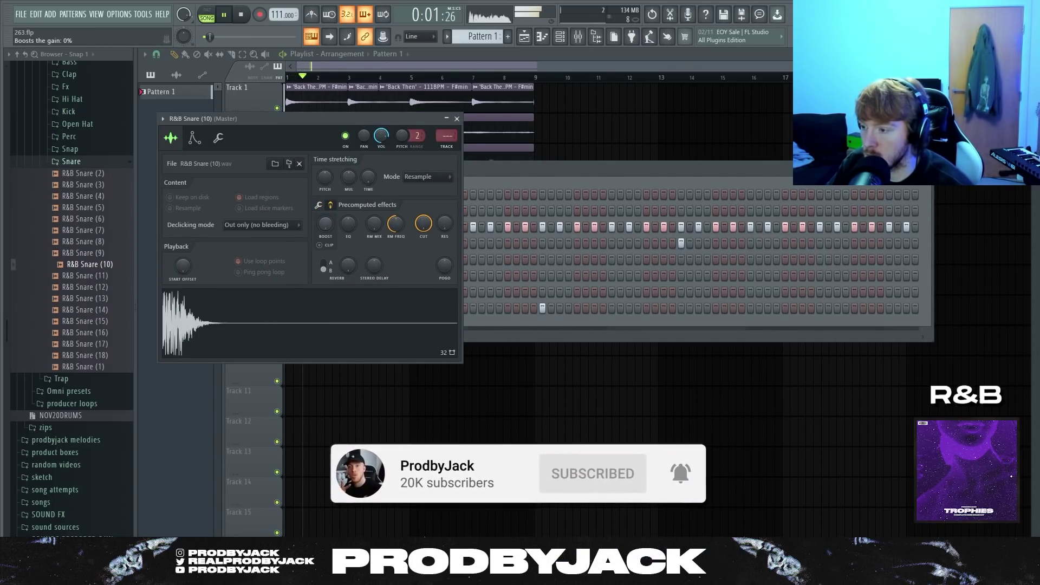
drag(325, 223, 325, 219)
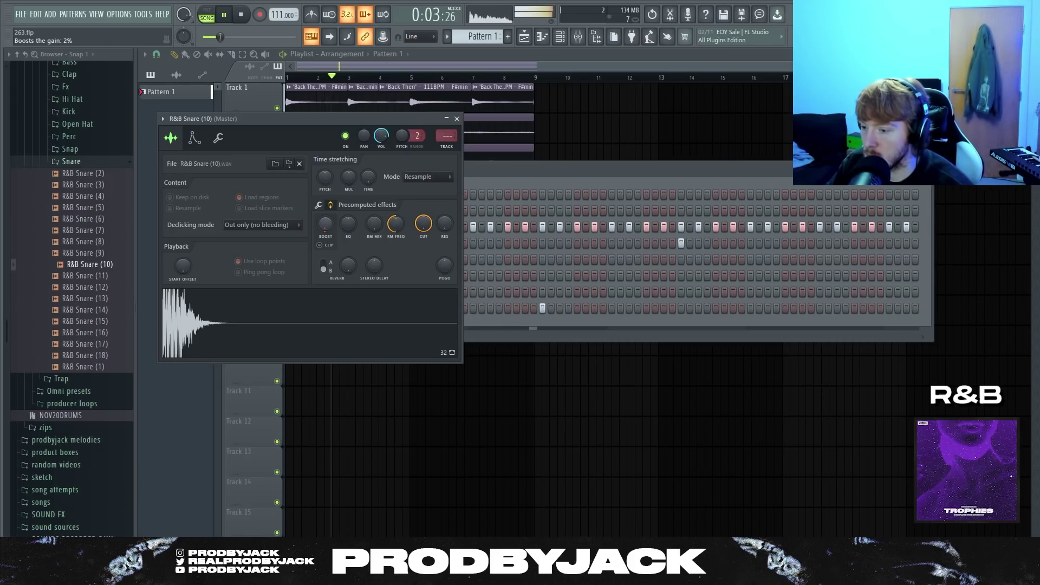
Close the snare's sample settings and add an R&B Snare (10) hit on step 57
click(457, 119)
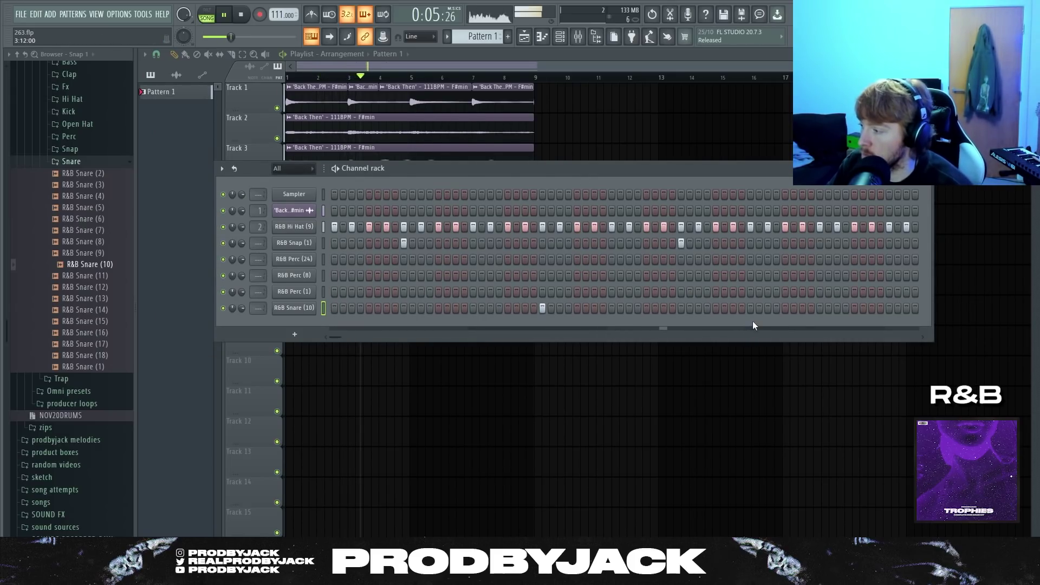
click(819, 310)
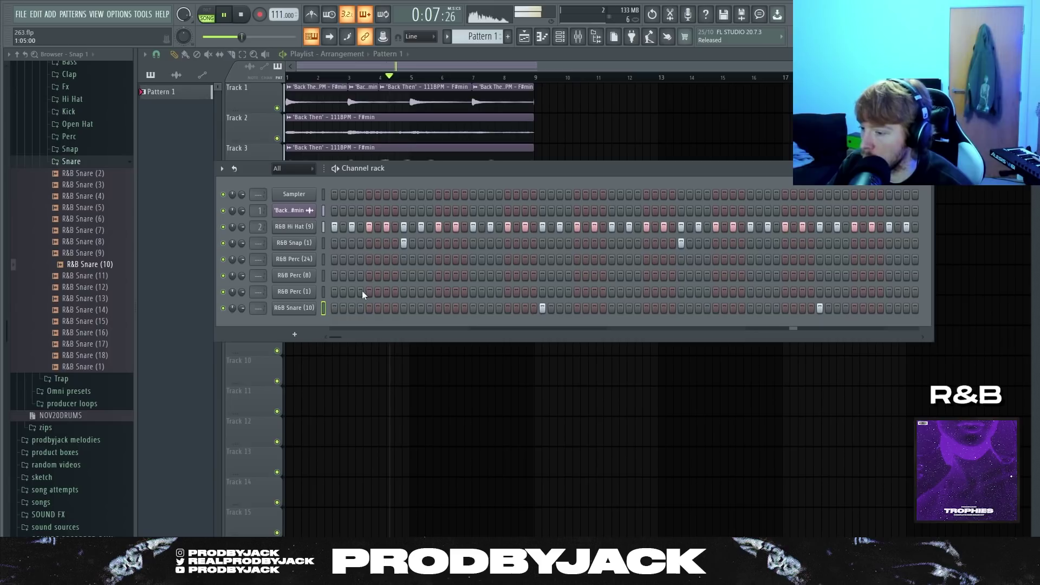
Copy the three R&B Perc (24) notes from bar 2 to the same position in bar 6
click(312, 274)
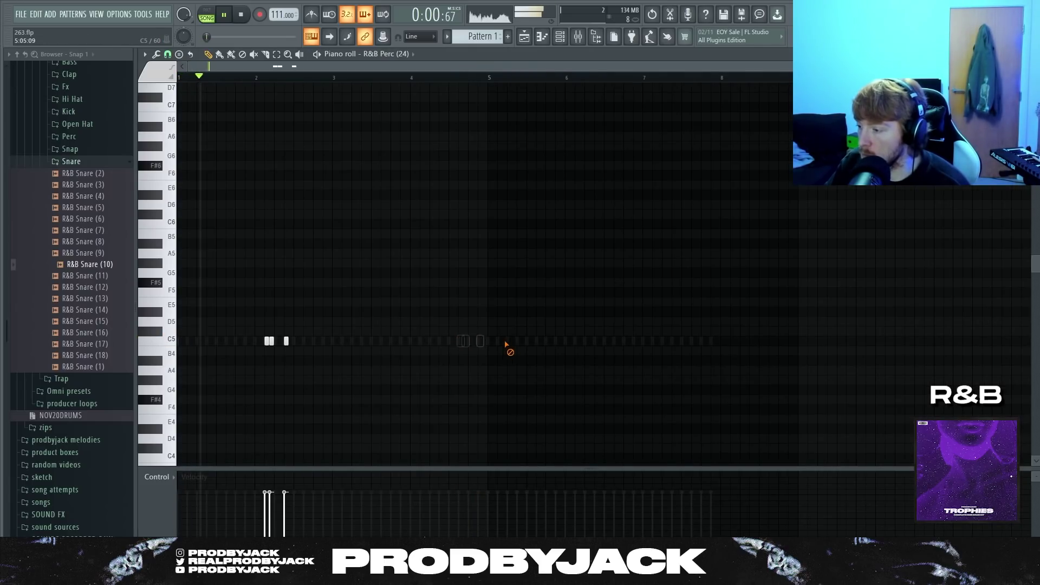
drag(267, 341, 577, 345)
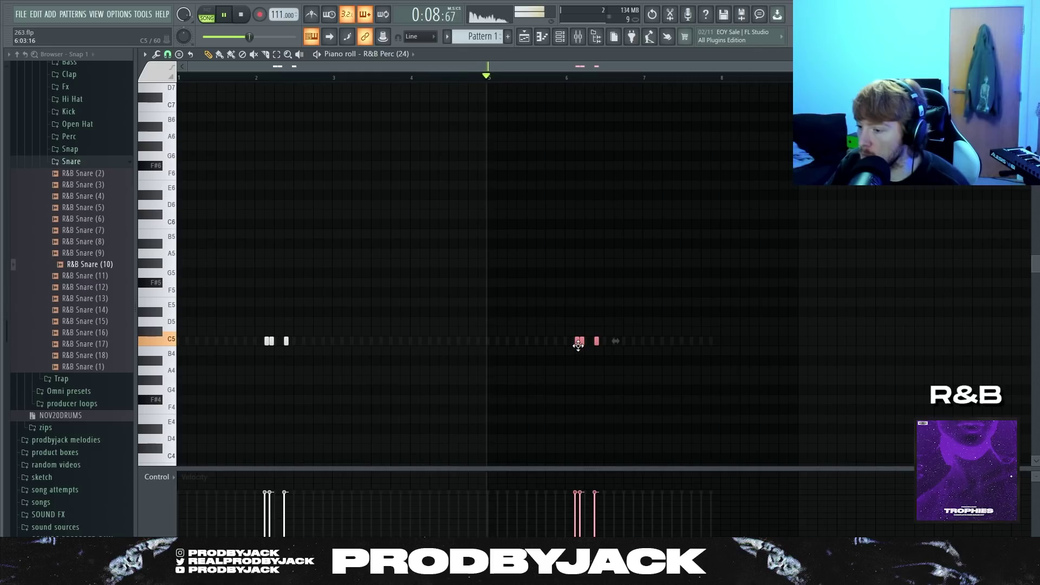
ctrl+click(542, 362)
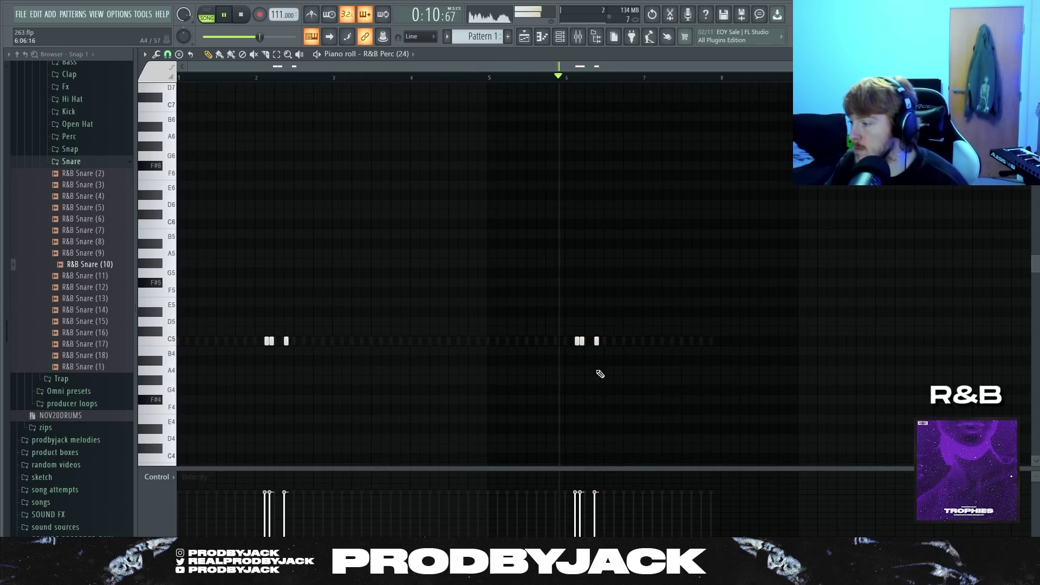
key(F6)
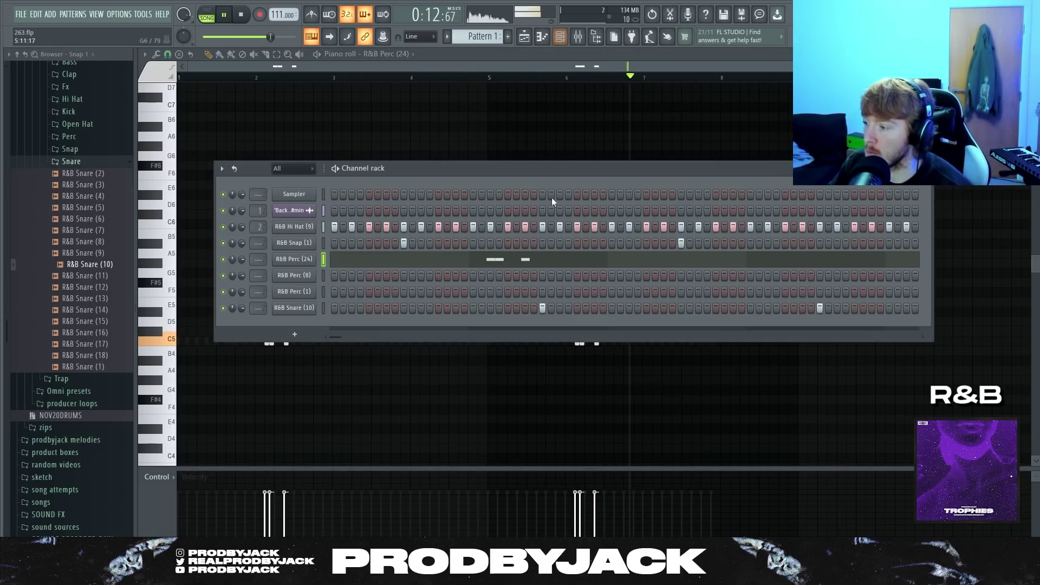
Check the R&B Perc (24) and R&B Snap (1) notes in the piano roll
right_click(308, 262)
click(322, 260)
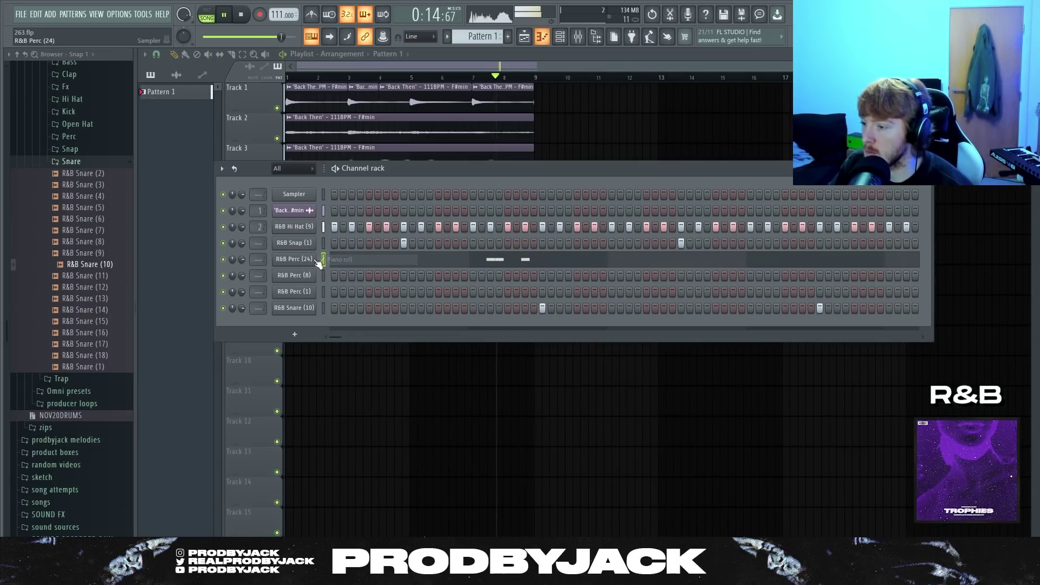
right_click(307, 244)
click(325, 243)
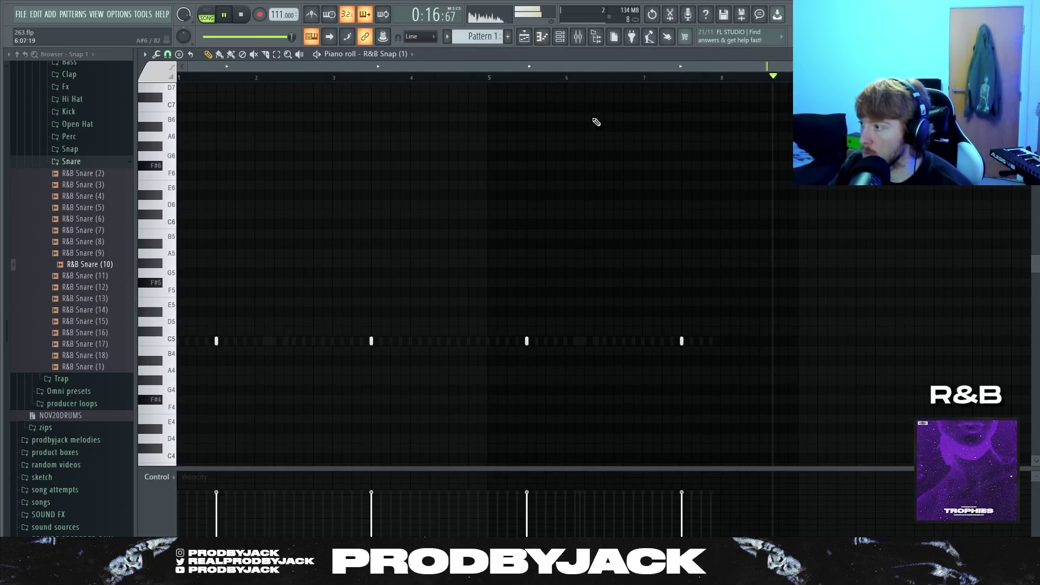
key(F6)
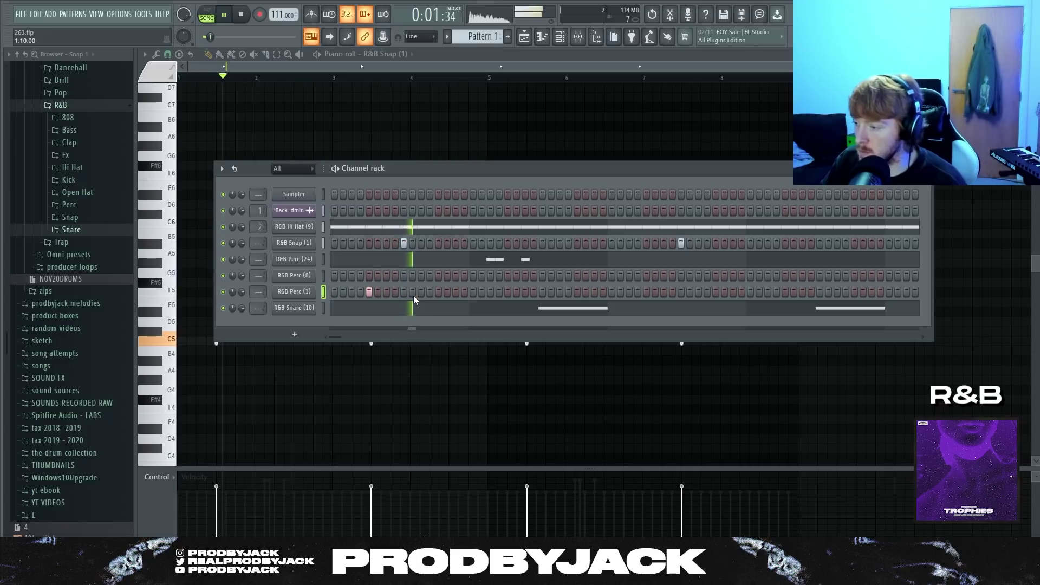
Try out R&B Perc (1) hits around steps 5 to 7 and on steps 13 and 21
click(506, 292)
click(507, 291)
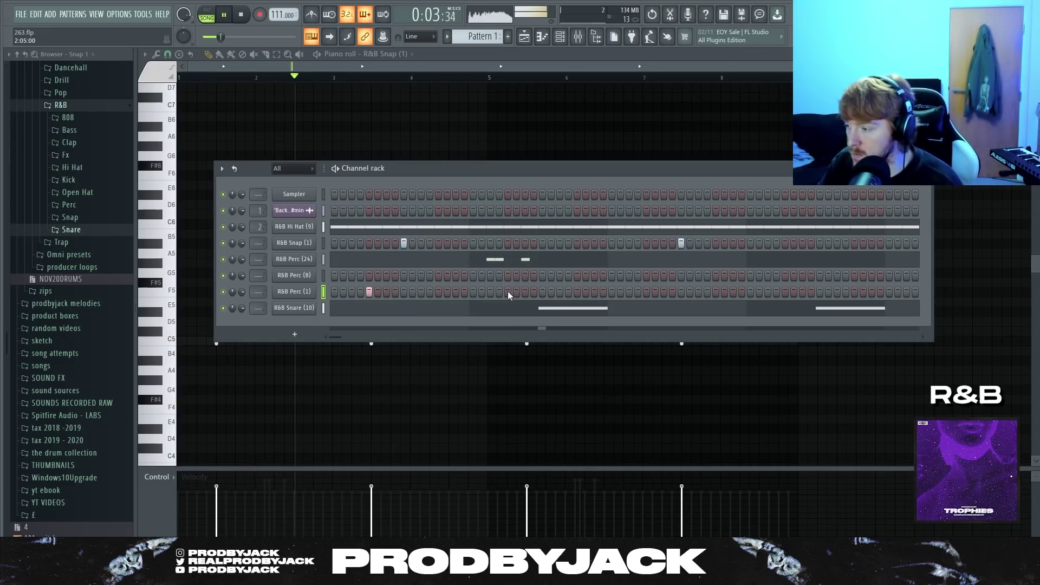
click(378, 293)
click(385, 293)
right_click(385, 292)
right_click(378, 291)
right_click(371, 292)
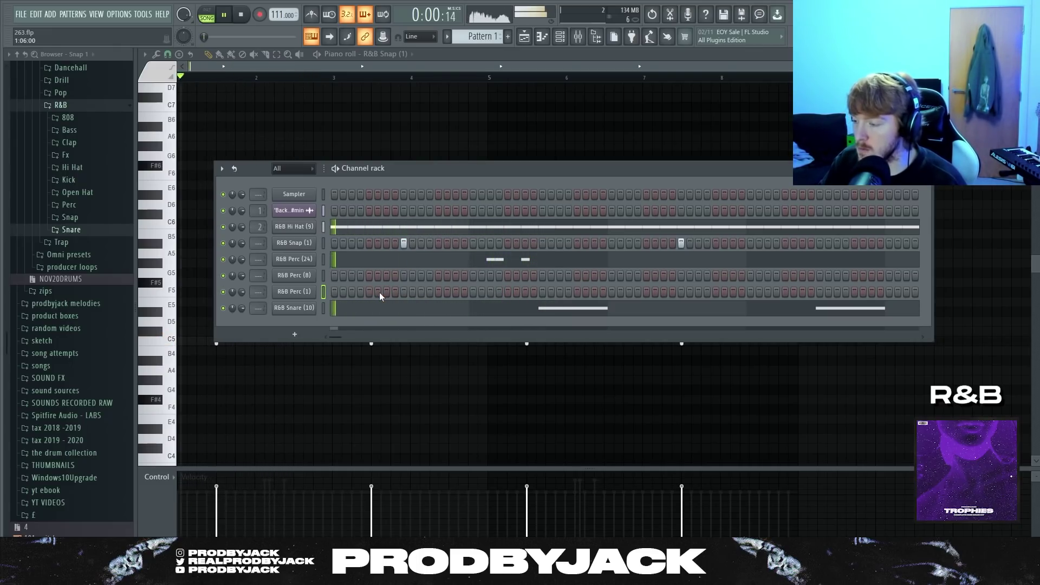
click(379, 291)
click(385, 292)
right_click(379, 292)
right_click(386, 293)
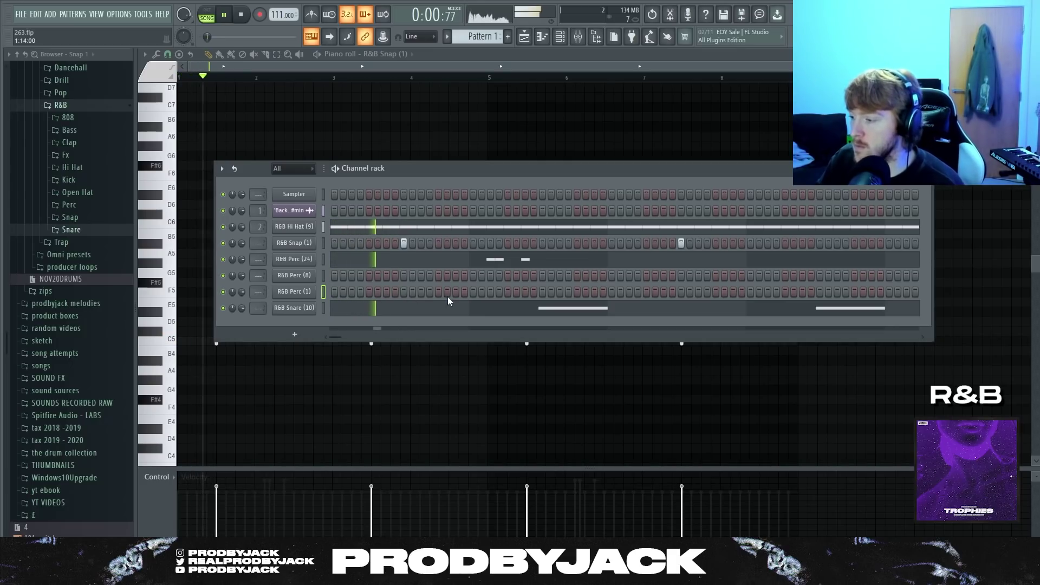
click(439, 292)
right_click(438, 292)
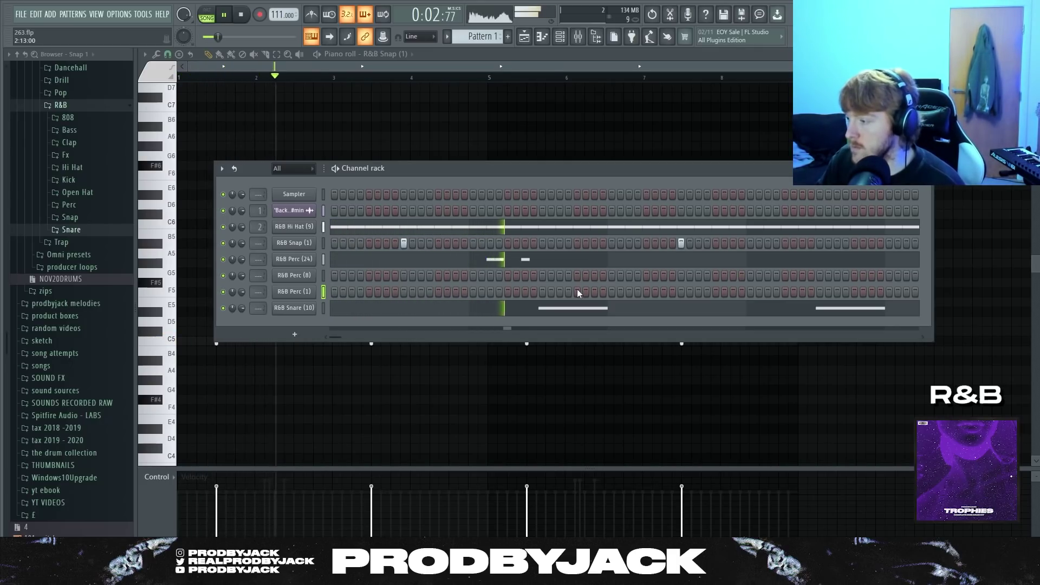
Place R&B Perc (8) hits on steps 5, 21, 37 and 53
click(647, 276)
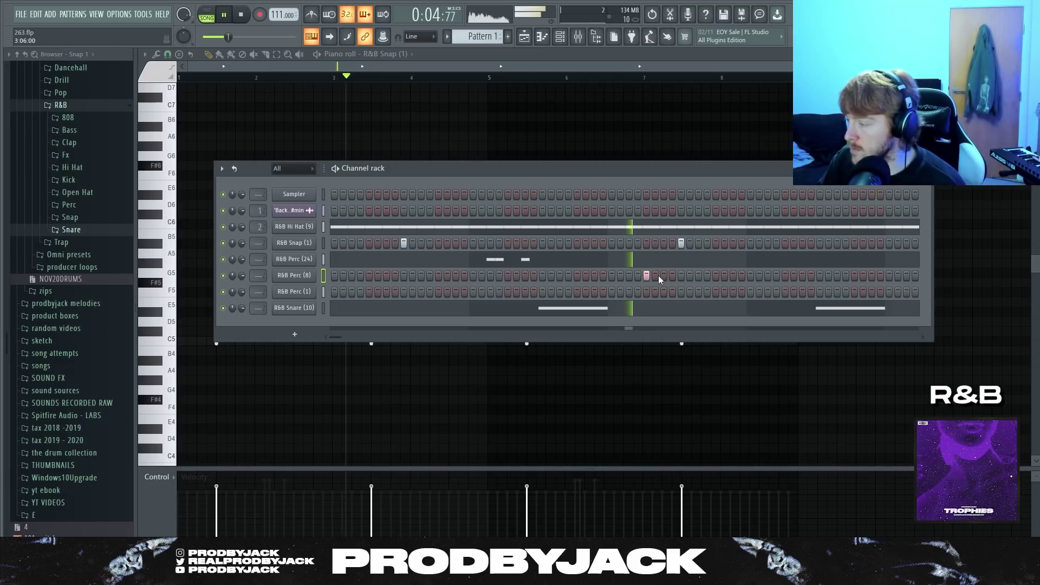
click(785, 276)
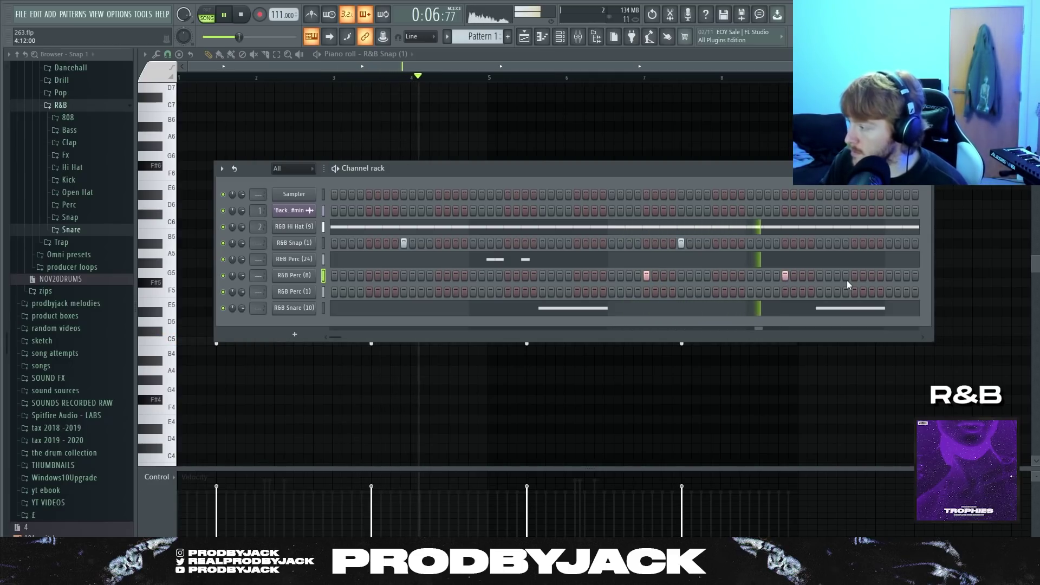
click(369, 276)
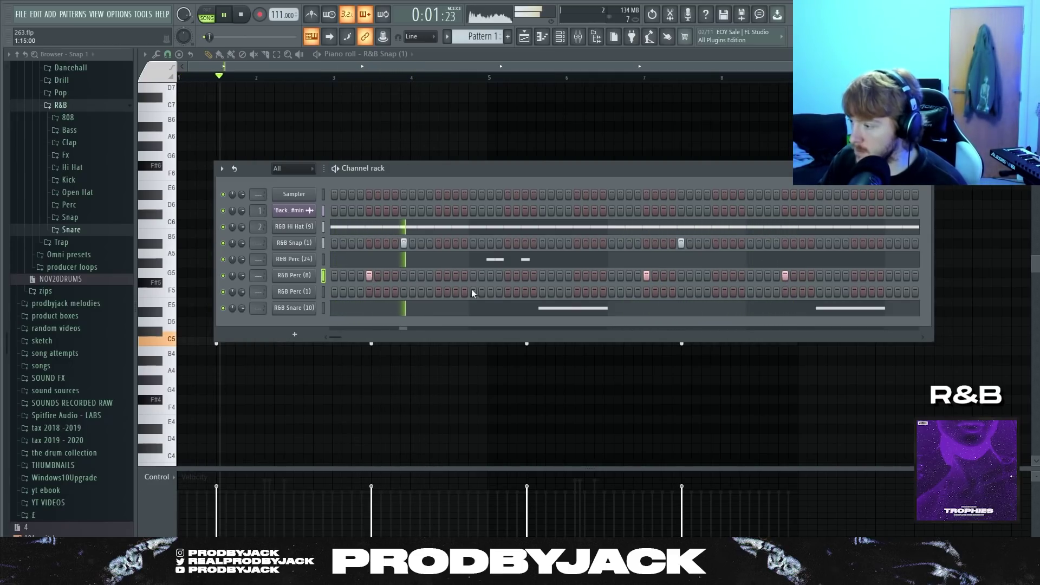
click(508, 276)
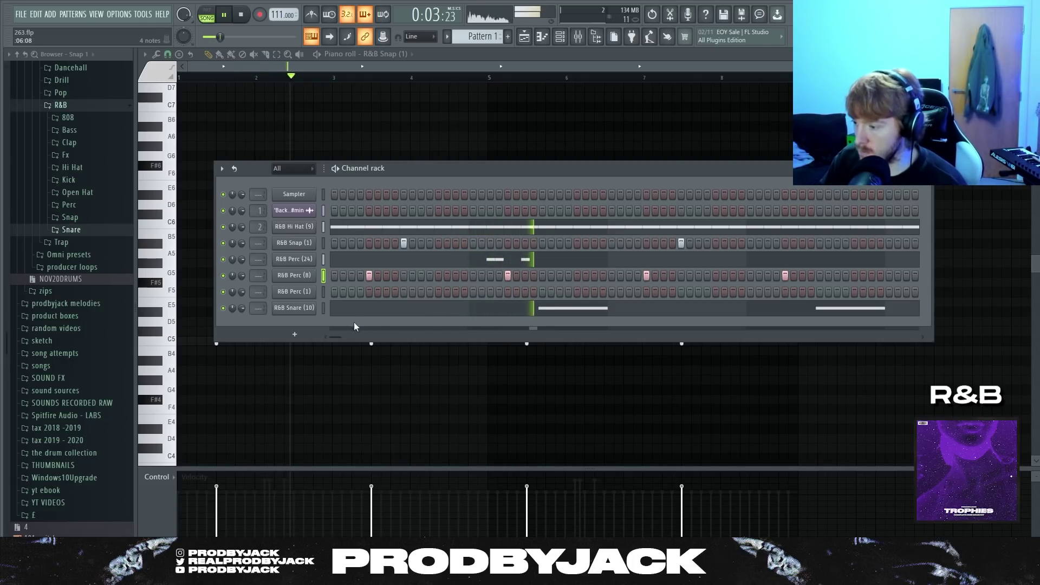
drag(335, 336, 361, 336)
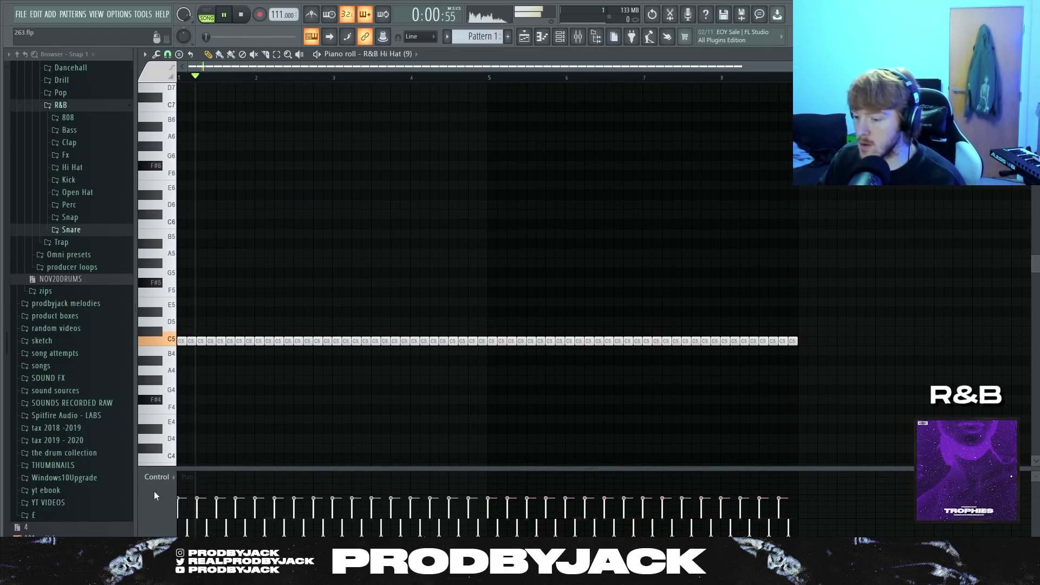
Show the note velocities of R&B Hi Hat (9) and set the channel's fine time shift to 0:02
click(158, 476)
click(168, 506)
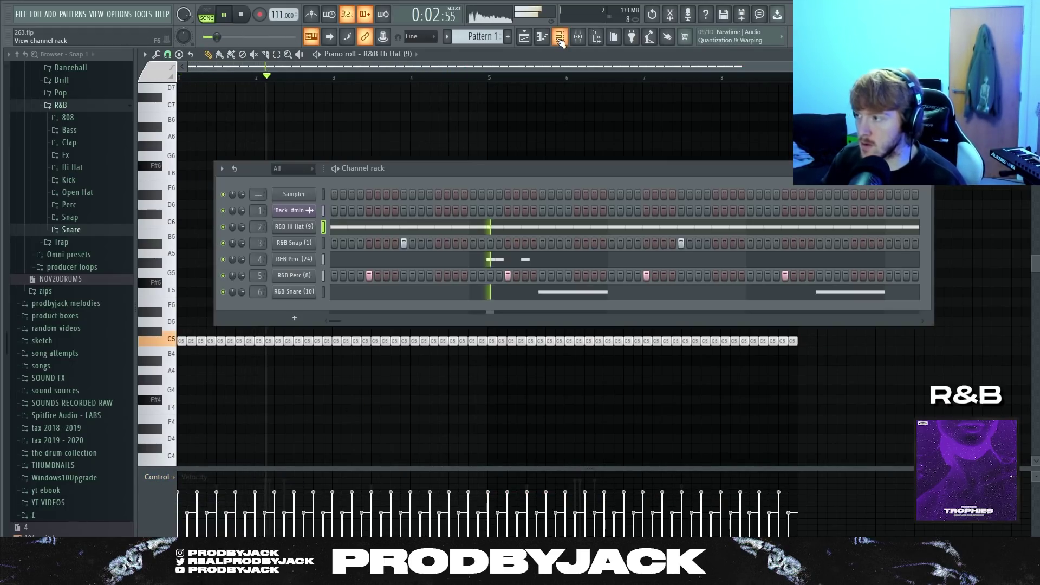
click(560, 37)
click(301, 227)
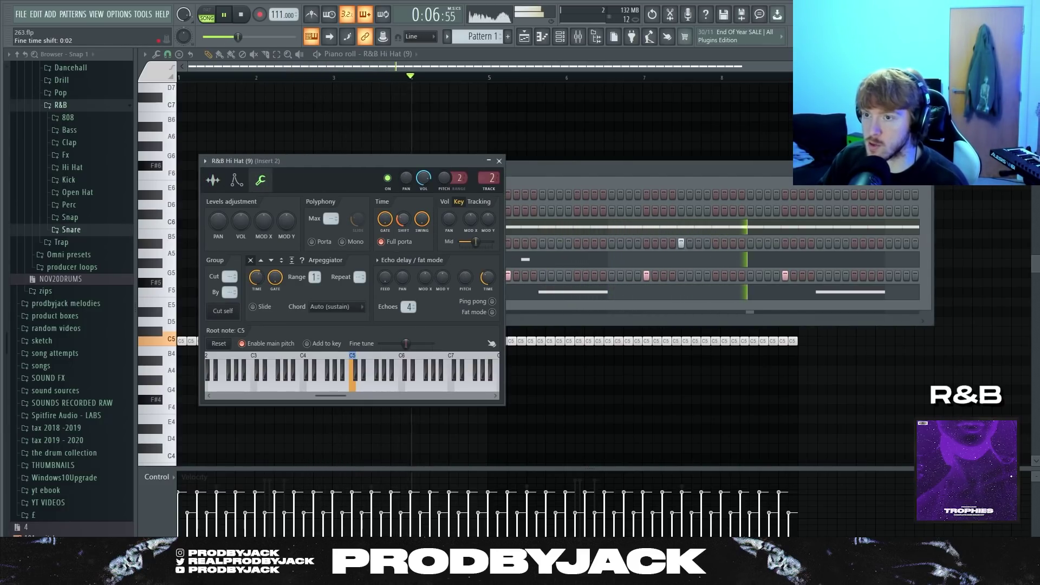
Set the precomputed boost of the R&B Hi Hat (9) sample to 5%
click(213, 179)
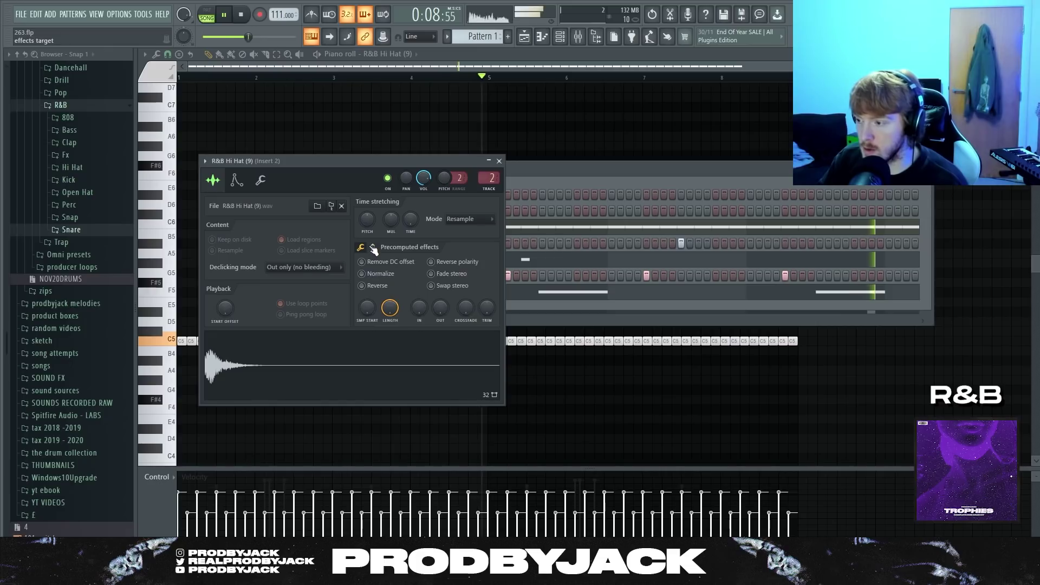
scroll(369, 264, up, 2)
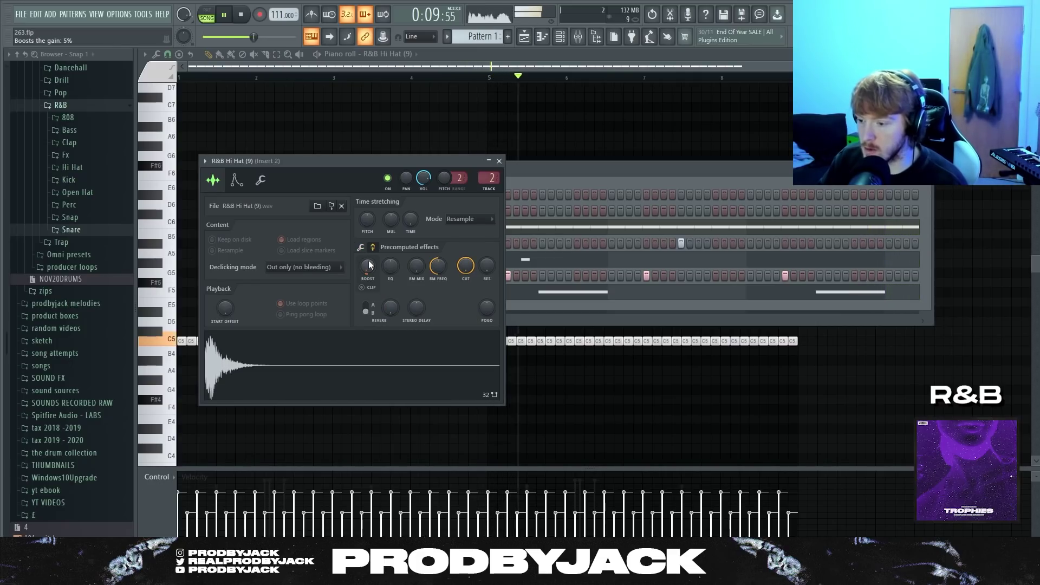
click(498, 161)
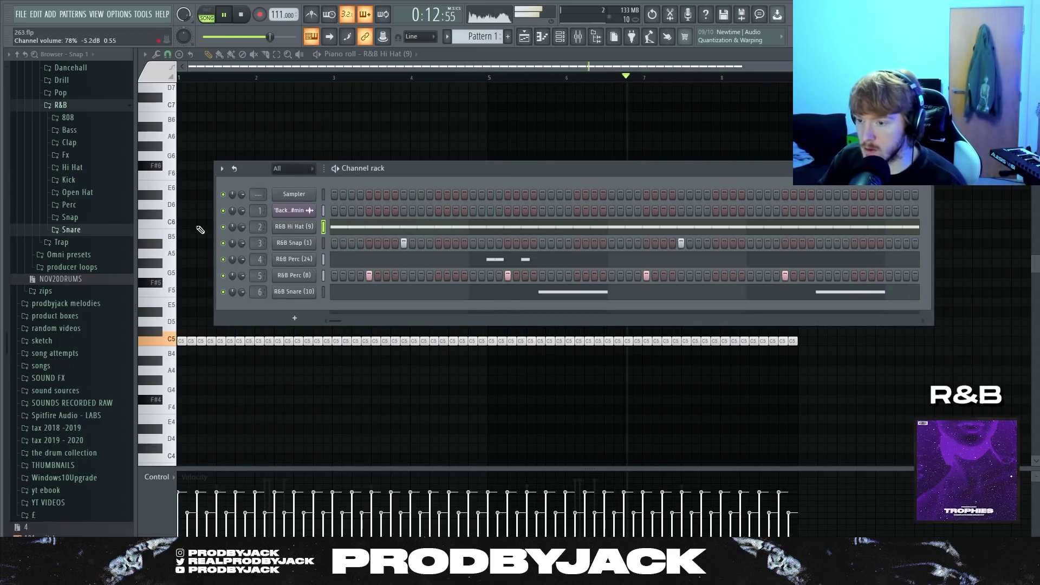
Add a one-beat roll of eight short G#5 notes in bar 1 of R&B Hi Hat (9)
right_click(310, 229)
click(324, 227)
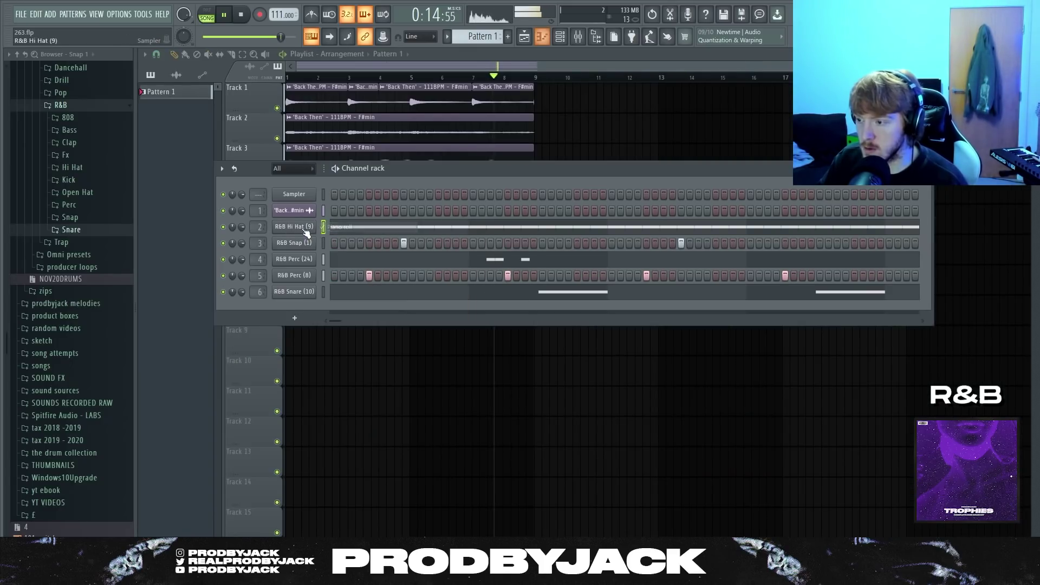
right_click(304, 230)
click(323, 227)
click(220, 401)
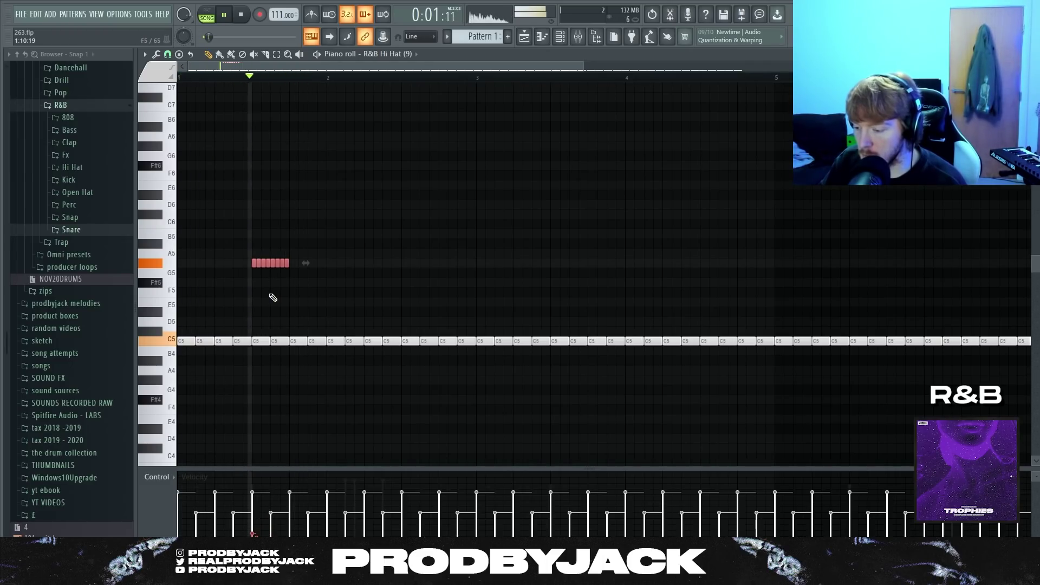
Move the hi-hat roll to the last beat of bar 1 and copy it to the last beats of bars 3, 5 and 7
scroll(267, 288, down, 2)
drag(227, 262, 245, 264)
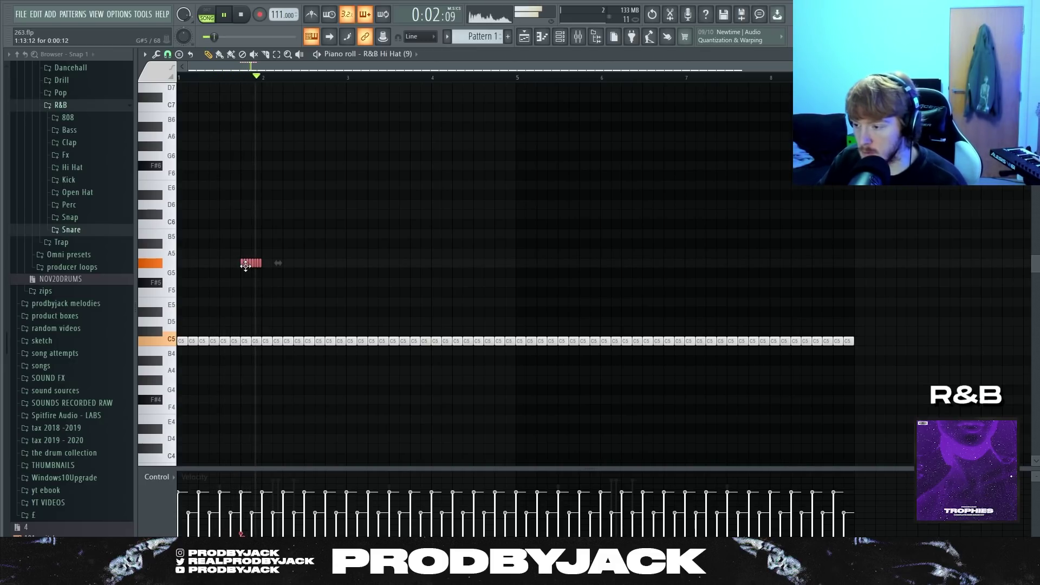
drag(245, 264, 519, 262)
scroll(418, 261, down, 1)
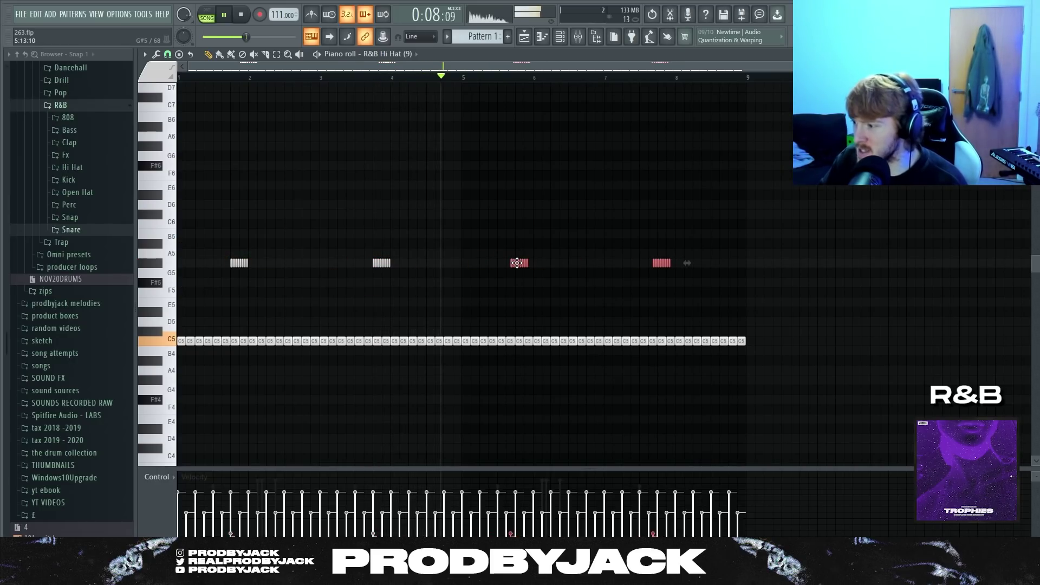
Deselect the R&B Kick (4) notes, play back the beat and bring up the channel rack
ctrl+click(453, 375)
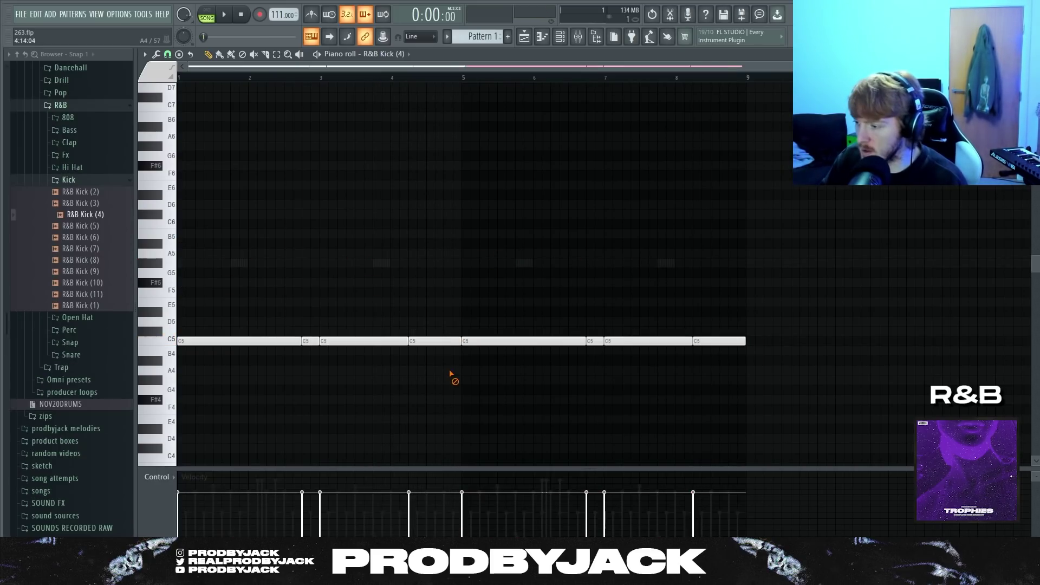
key(space)
click(566, 42)
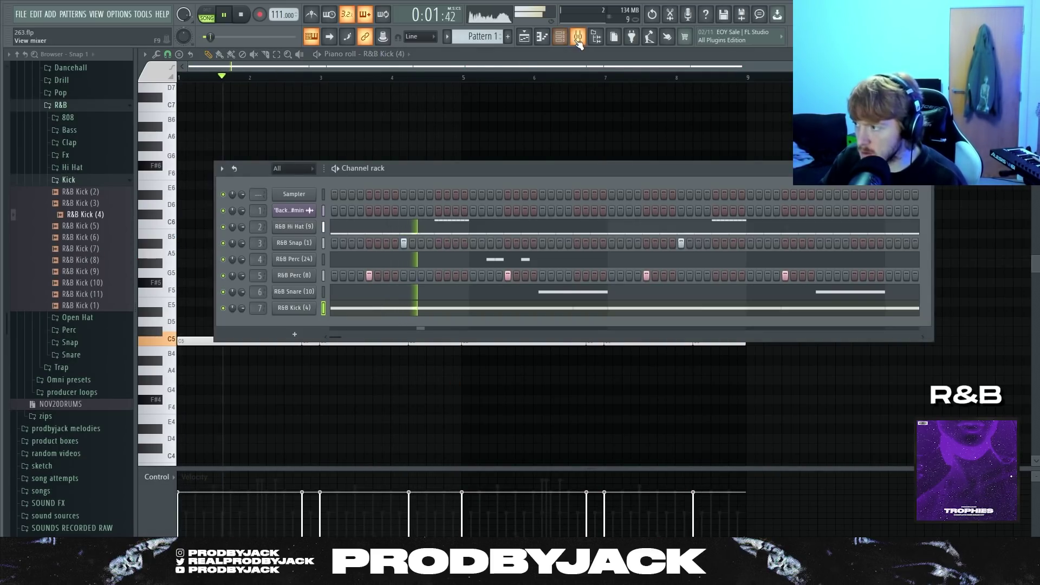
Select all the R&B Kick (4) notes in the piano roll, raise their velocity, and return to the channel rack
click(577, 37)
key(ctrl+z)
ctrl+click(195, 271)
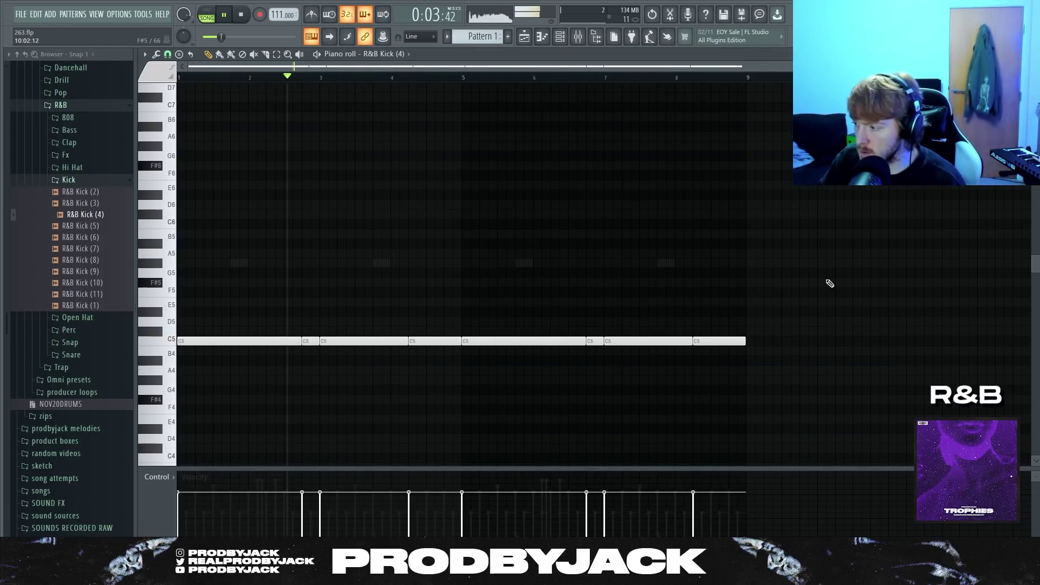
drag(830, 283, 248, 371)
scroll(252, 372, up, 3)
scroll(280, 372, up, 1)
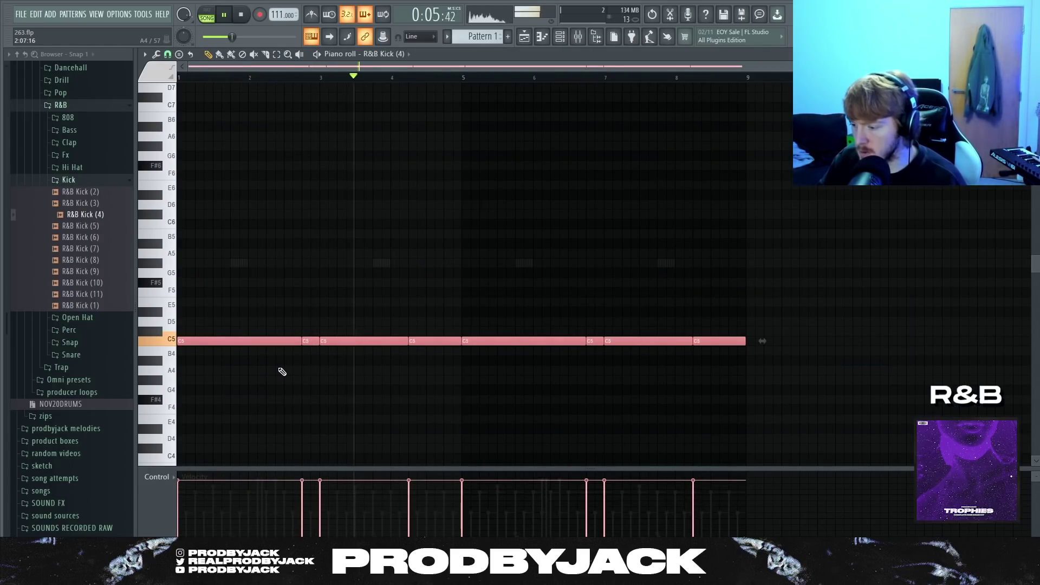
scroll(296, 379, up, 1)
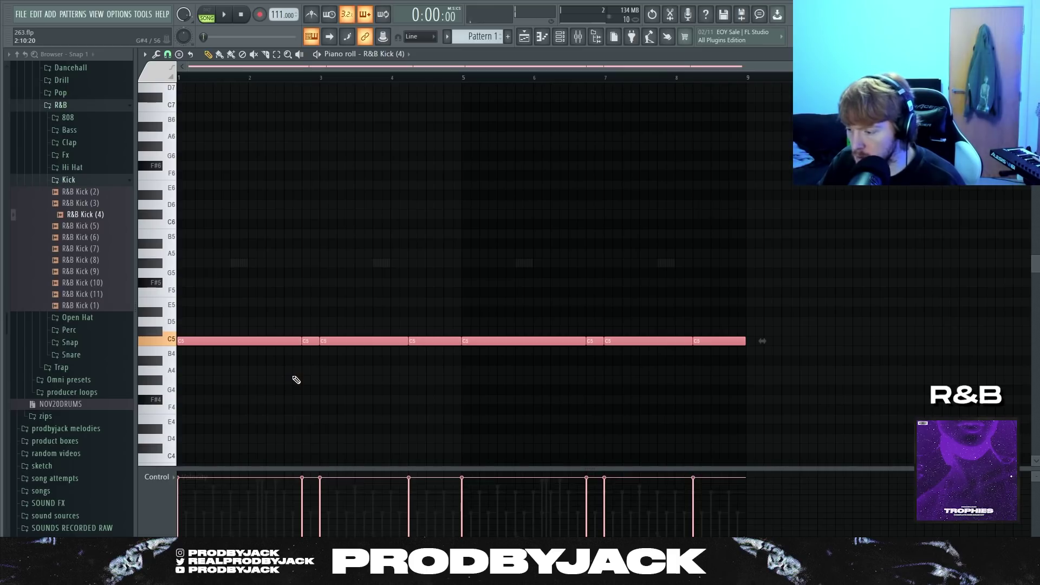
ctrl+click(296, 378)
click(561, 41)
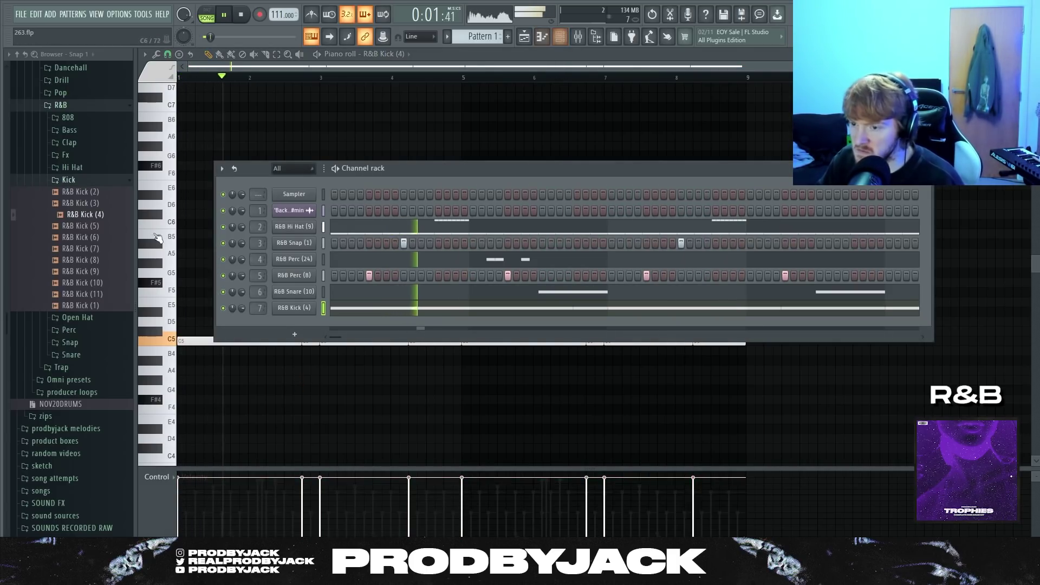
Audition the samples in the R&B Fx folder against the playing beat
click(79, 180)
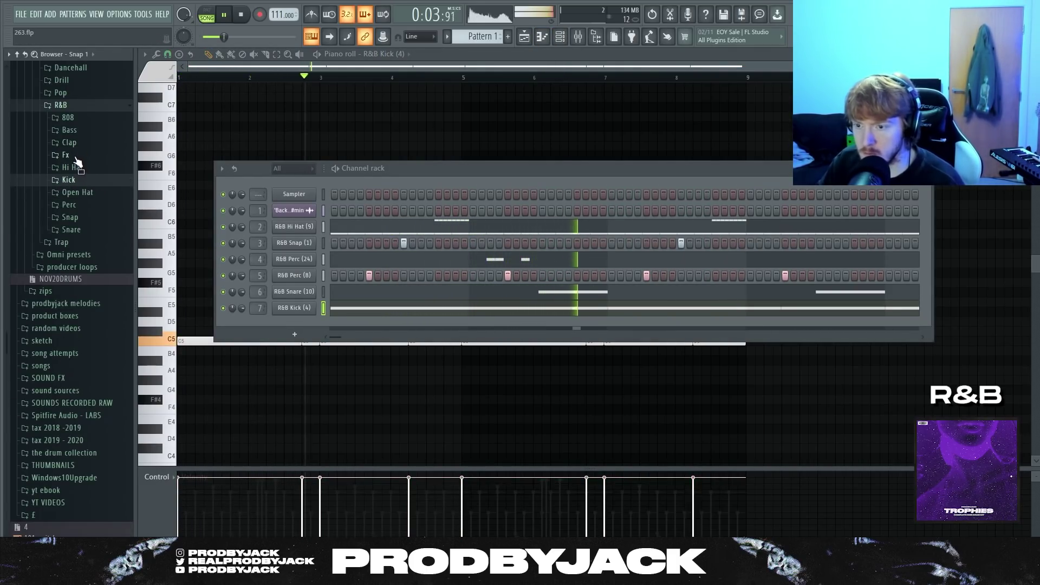
click(76, 157)
click(82, 191)
click(89, 180)
key(space)
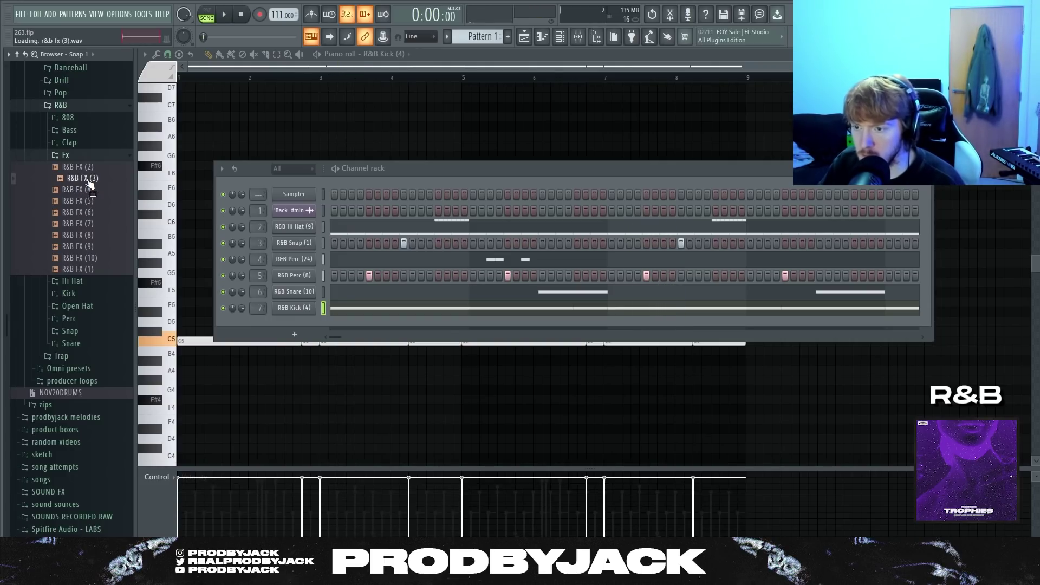
click(93, 201)
key(space)
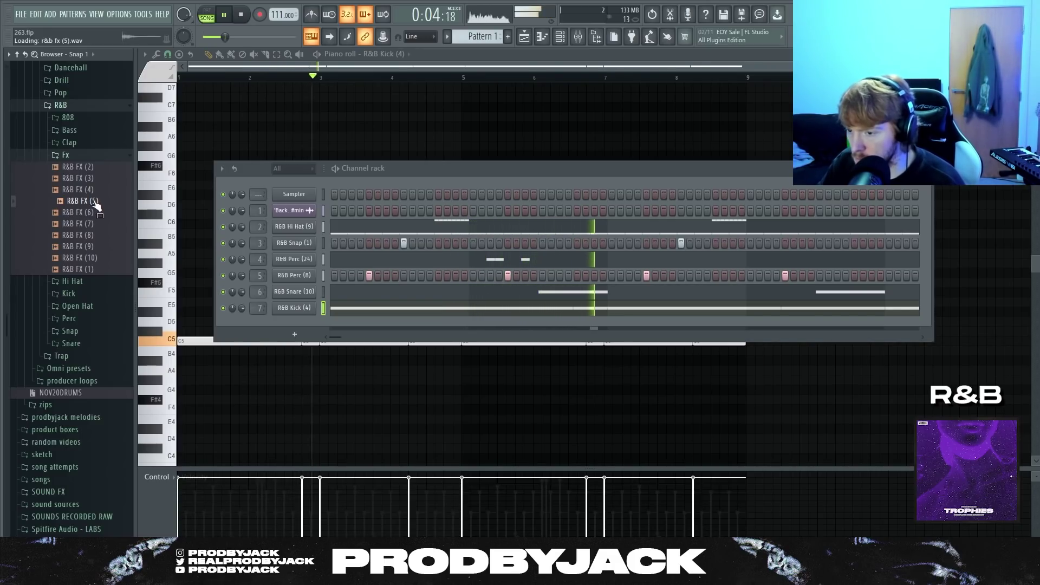
key(space)
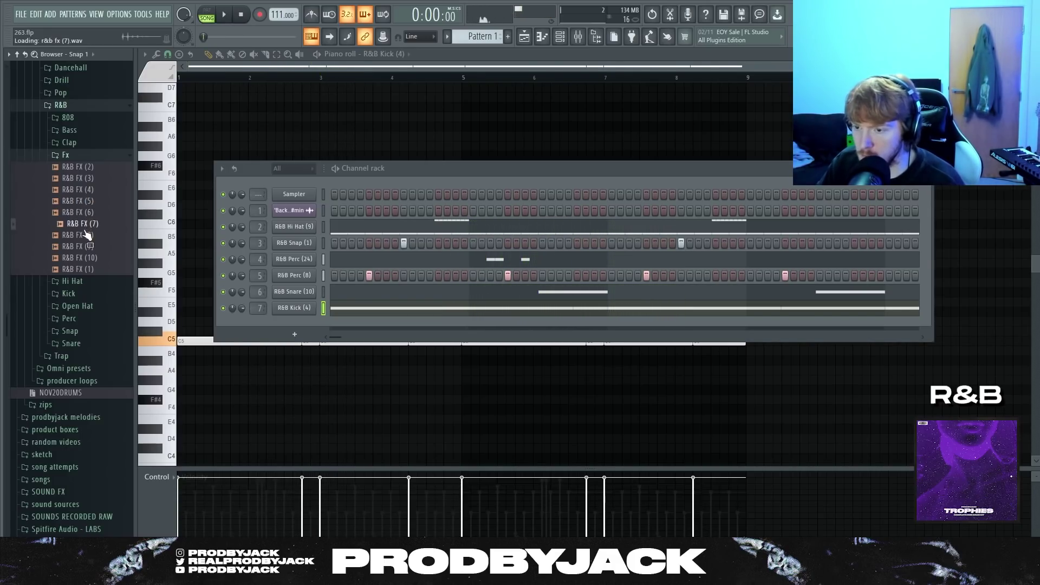
Add R&B FX (7) as a new channel and place hits in line with the second and fourth R&B Perc (8) hits
drag(90, 226, 304, 324)
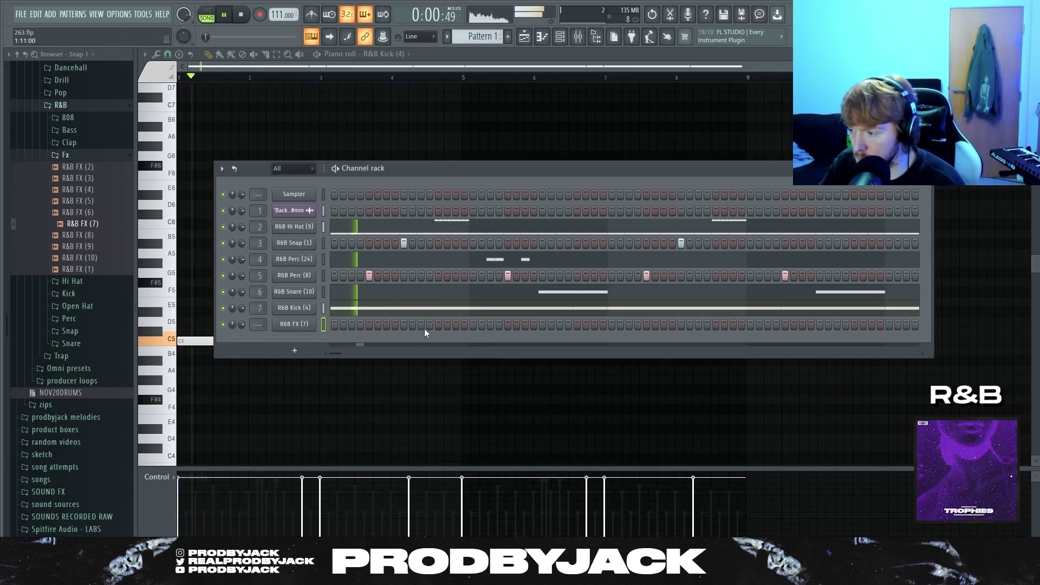
click(508, 324)
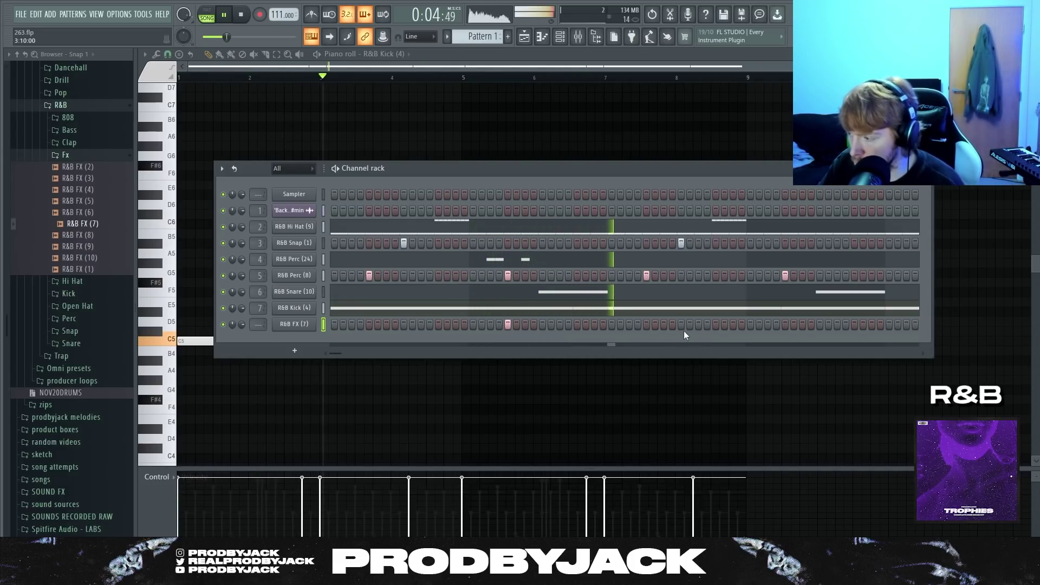
click(785, 323)
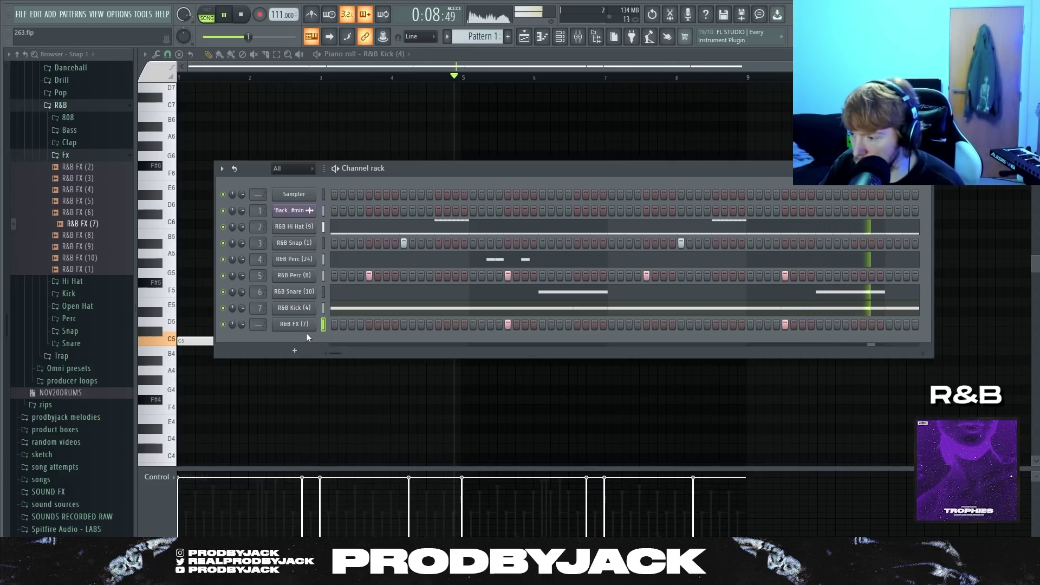
Add R&B FX (5) as a new channel and give it C5 notes at the start of bars 1, 3, 5 and 7
drag(81, 201, 330, 347)
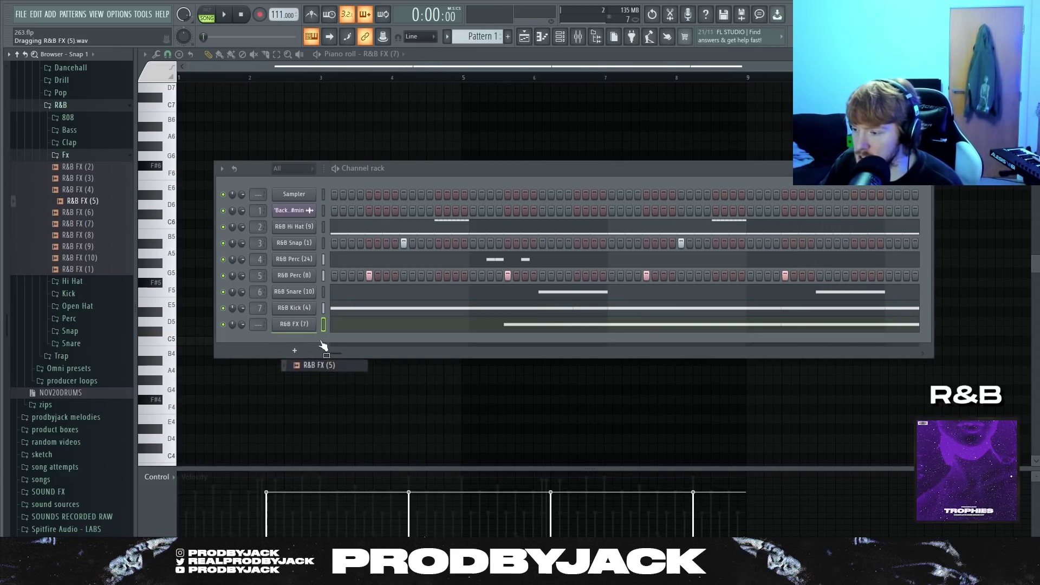
click(343, 341)
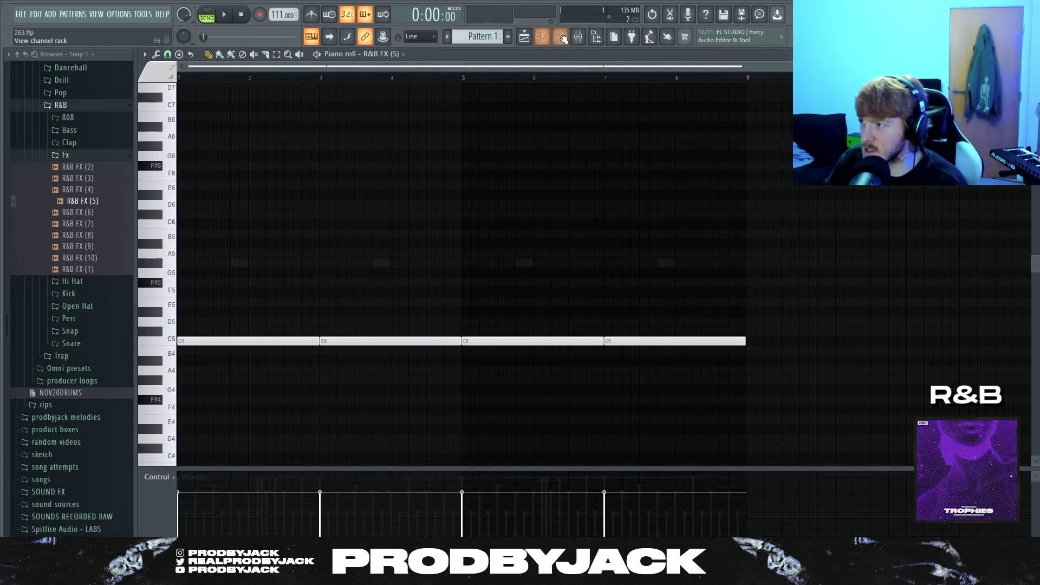
click(561, 37)
key(space)
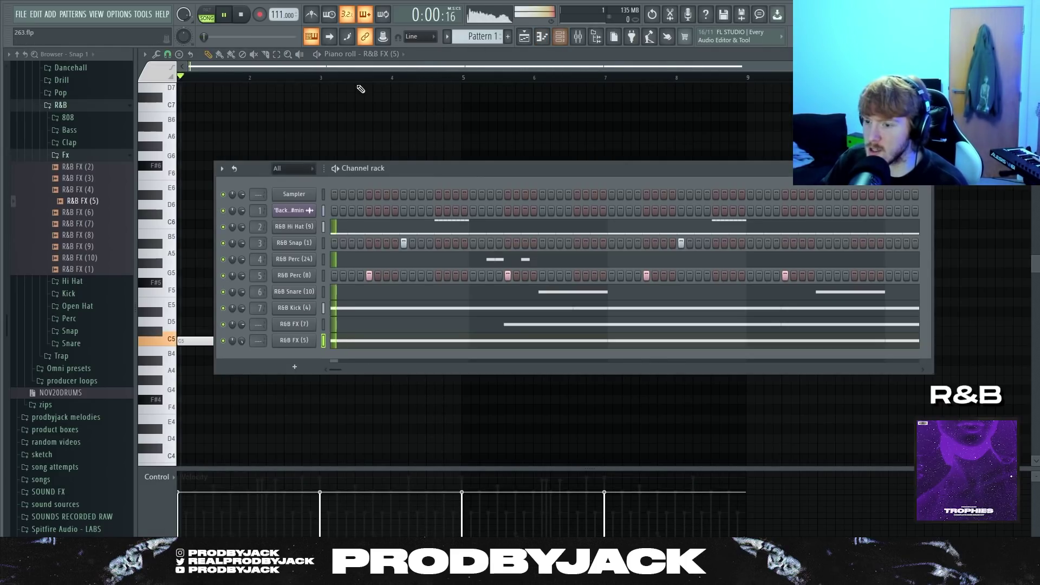
Audition the samples in the R&B Clap folder against the beat
click(84, 156)
click(70, 142)
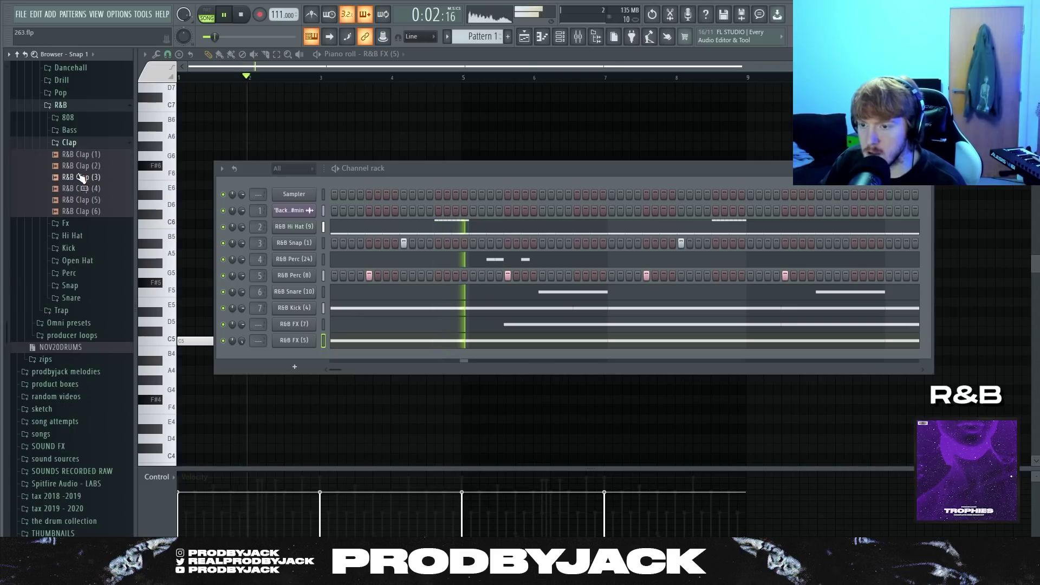
click(90, 171)
key(space)
key(space)
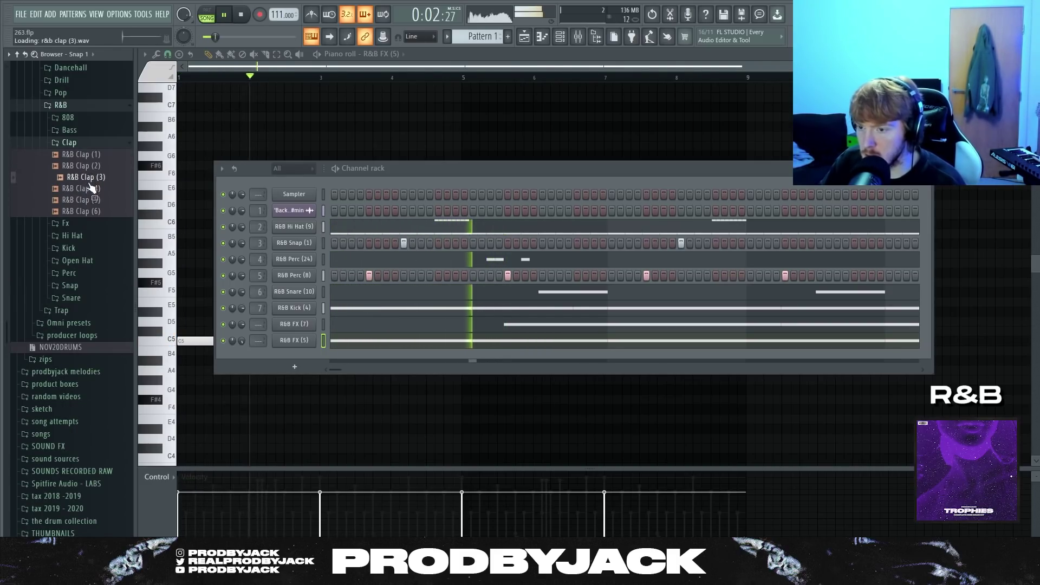
click(93, 188)
key(space)
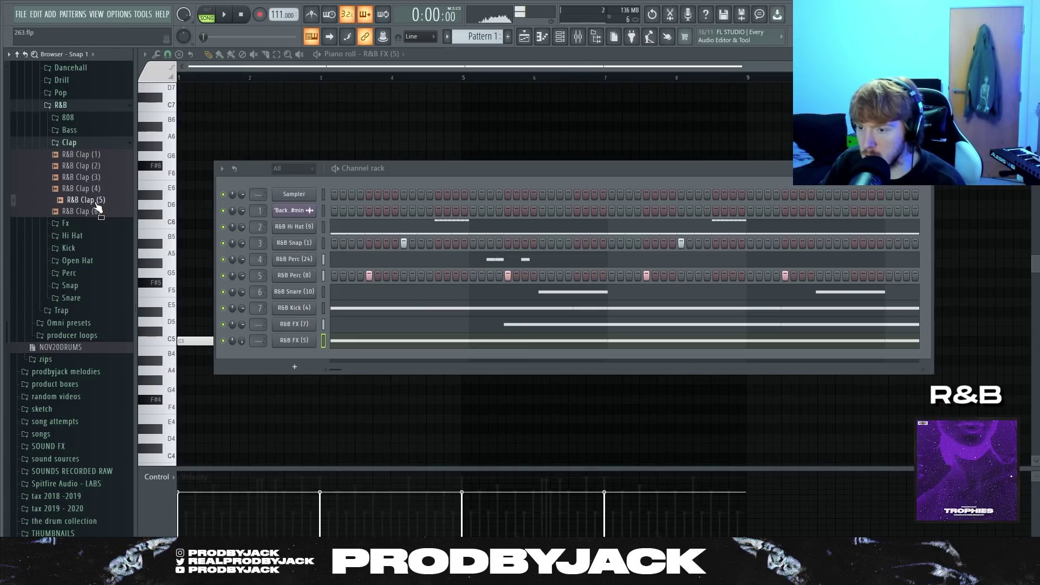
key(space)
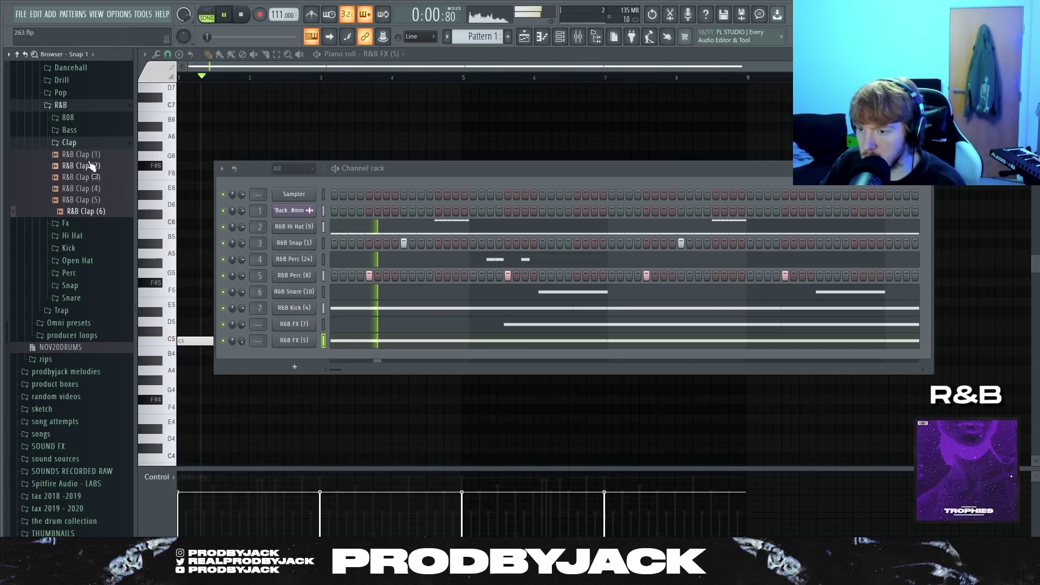
click(73, 142)
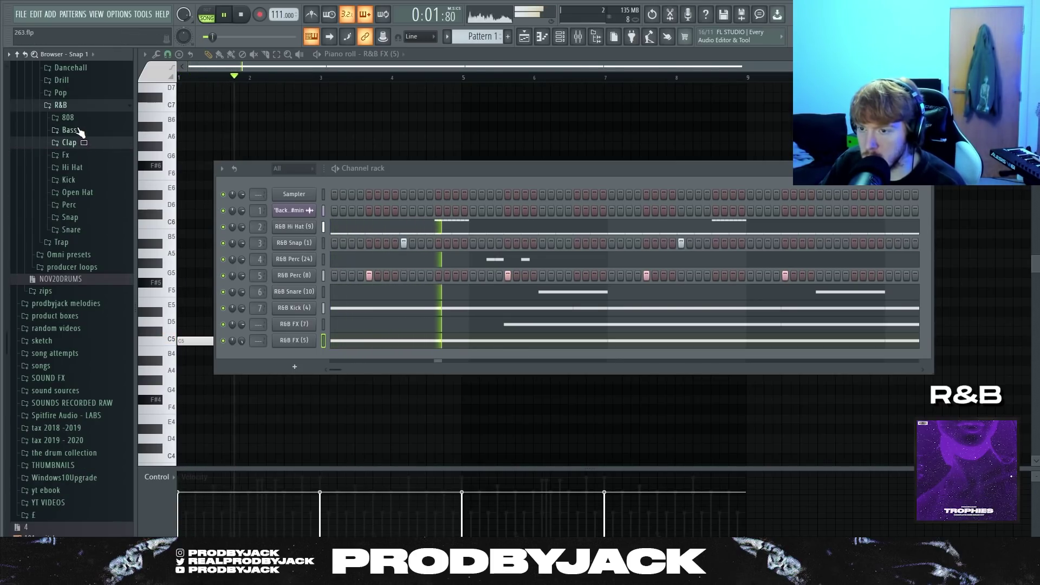
Audition the R&B Open Hat samples and add R&B Open Hat (6) to the channel rack
click(77, 192)
click(84, 217)
click(86, 228)
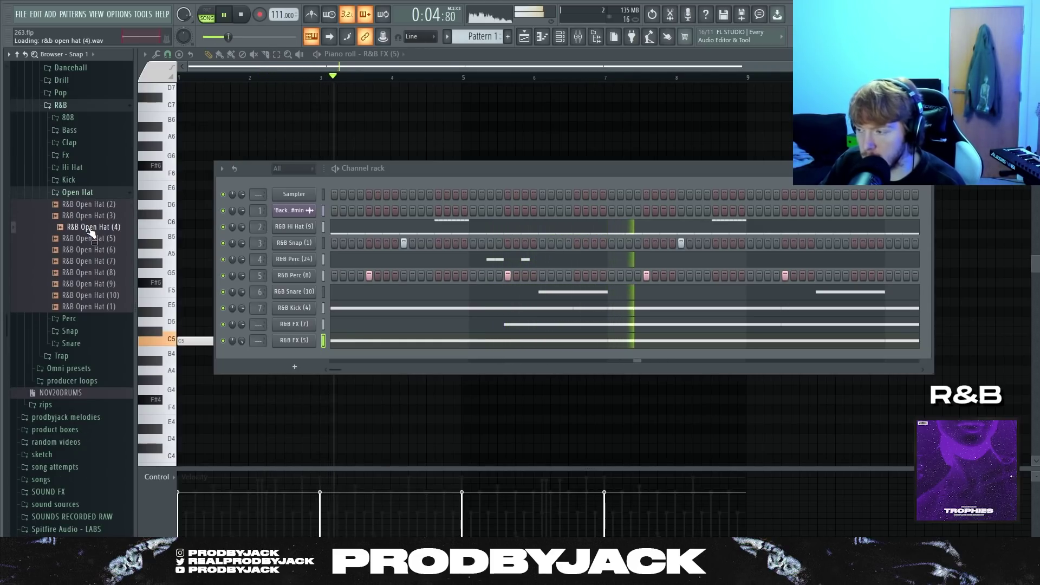
click(95, 240)
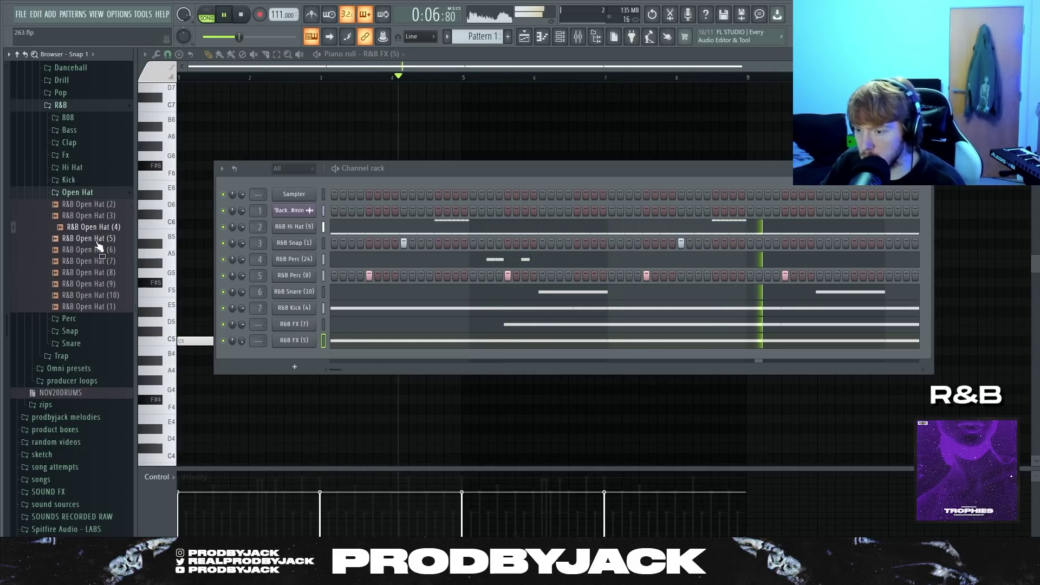
click(100, 250)
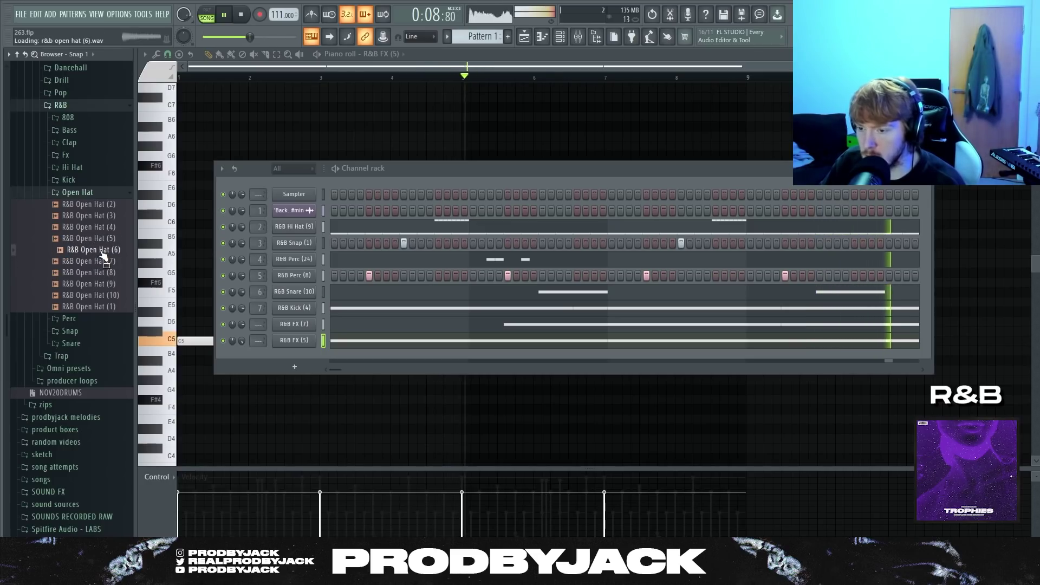
click(109, 283)
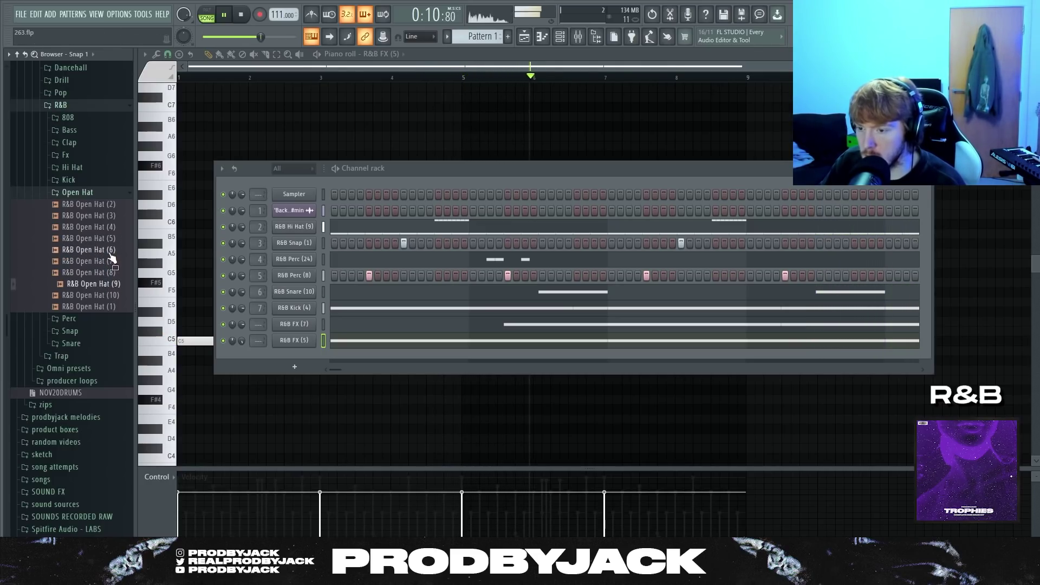
click(112, 297)
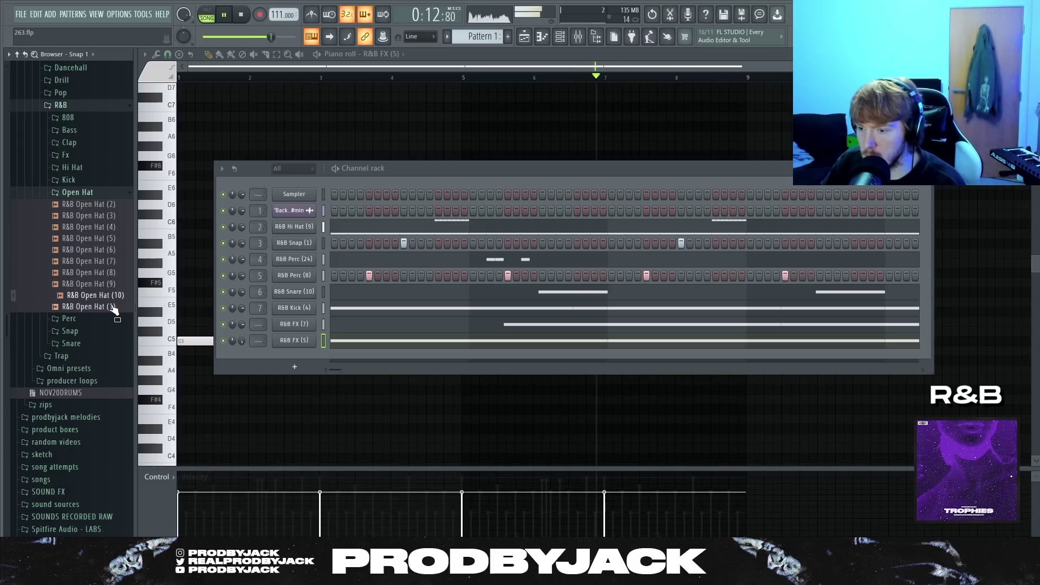
click(111, 306)
click(111, 252)
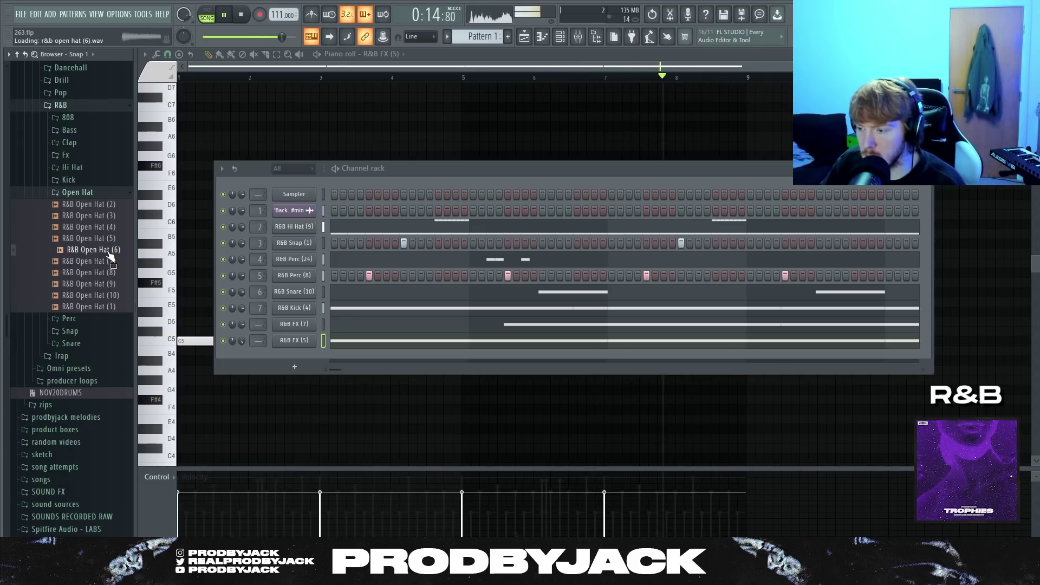
drag(118, 265, 398, 362)
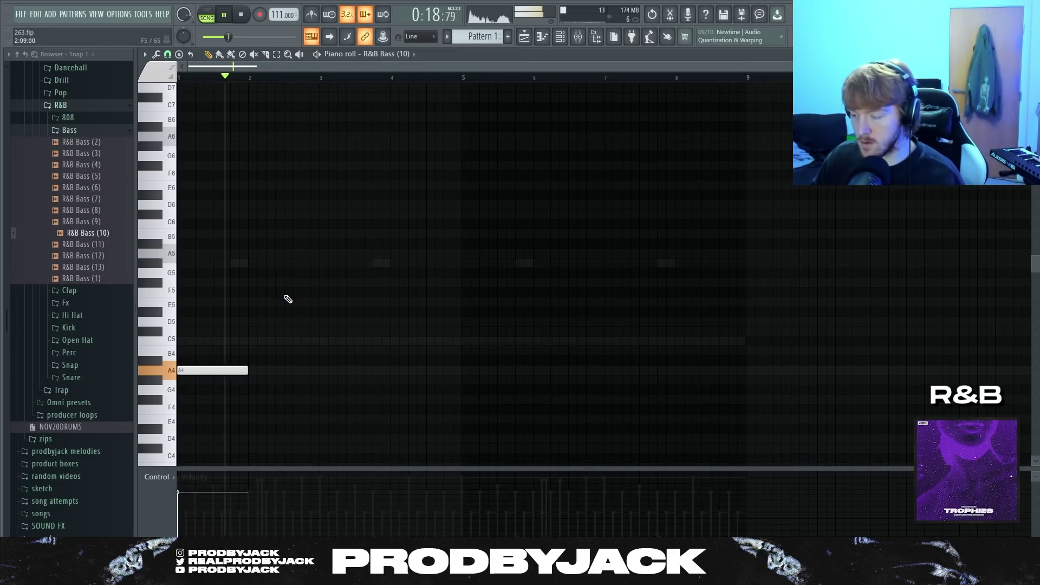
Write the R&B Bass (10) line across the eight-bar pattern and raise the bar 5 note from C#5 to D6
click(170, 307)
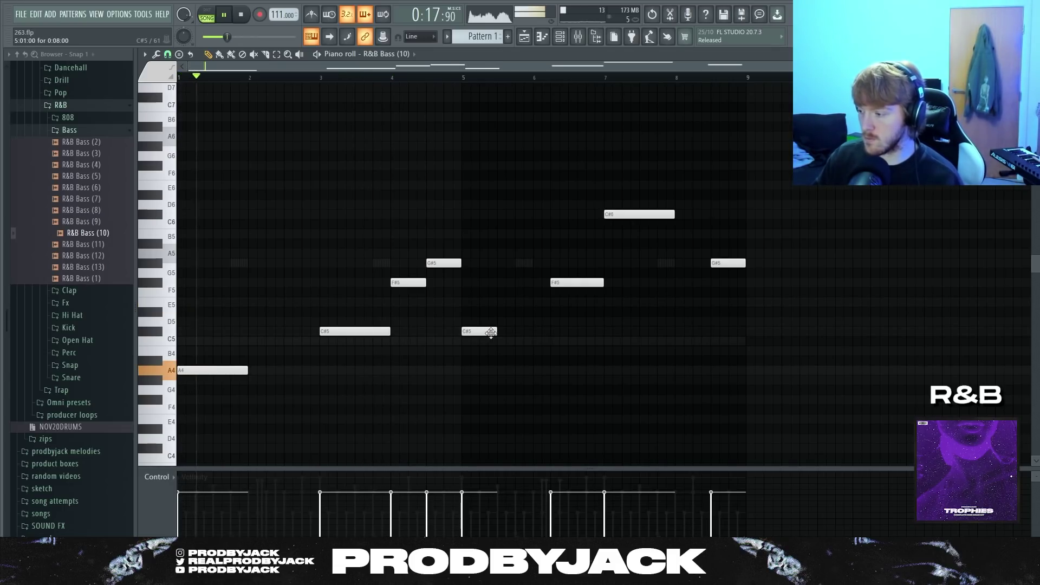
drag(491, 332, 502, 214)
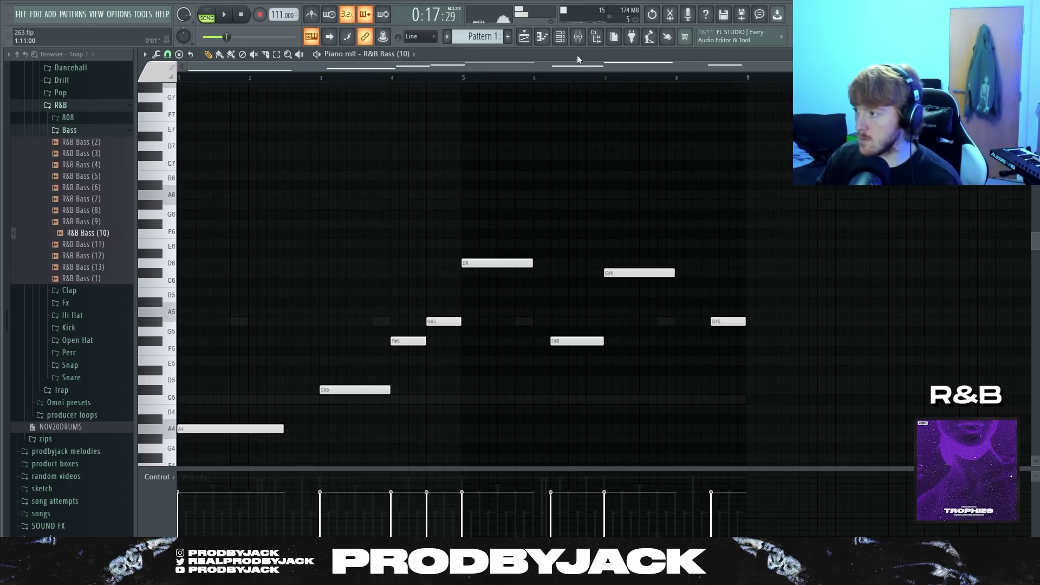
Check the melody's key with Auto-Key on mixer Insert 1 and lower the bar 5 bass note to B5
key(F9)
click(893, 166)
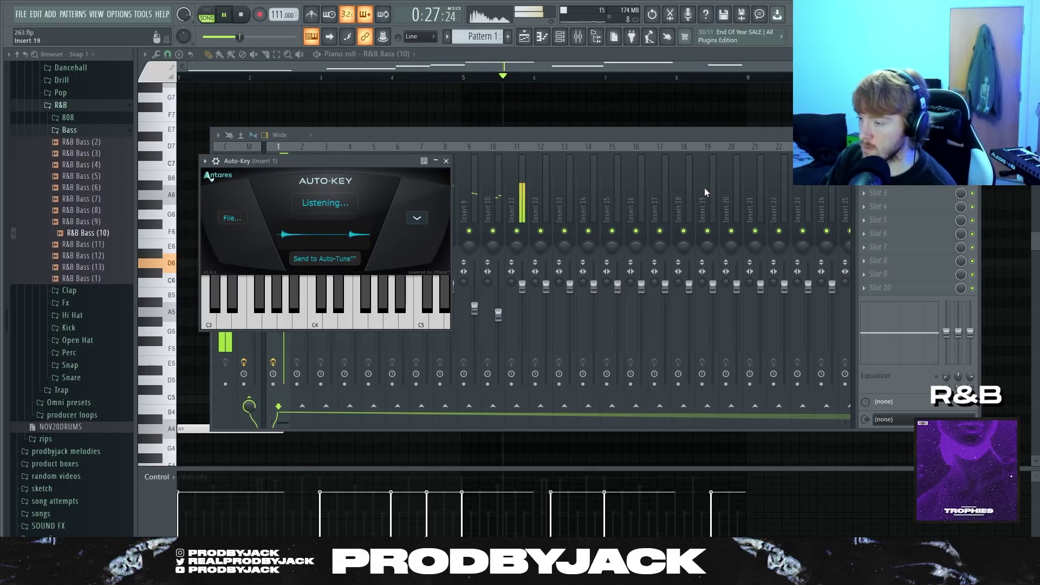
click(544, 121)
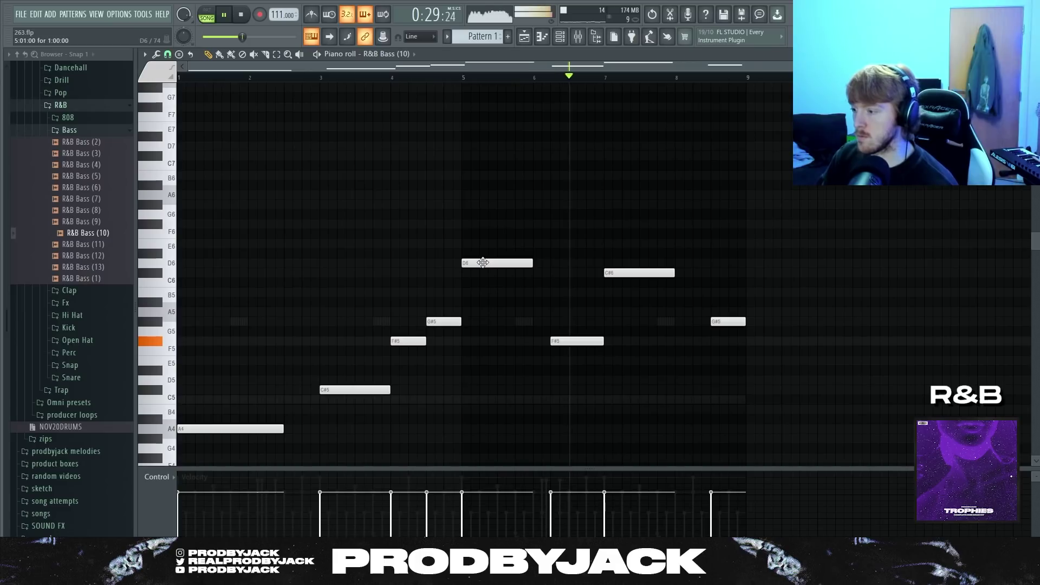
key(space)
drag(482, 262, 485, 295)
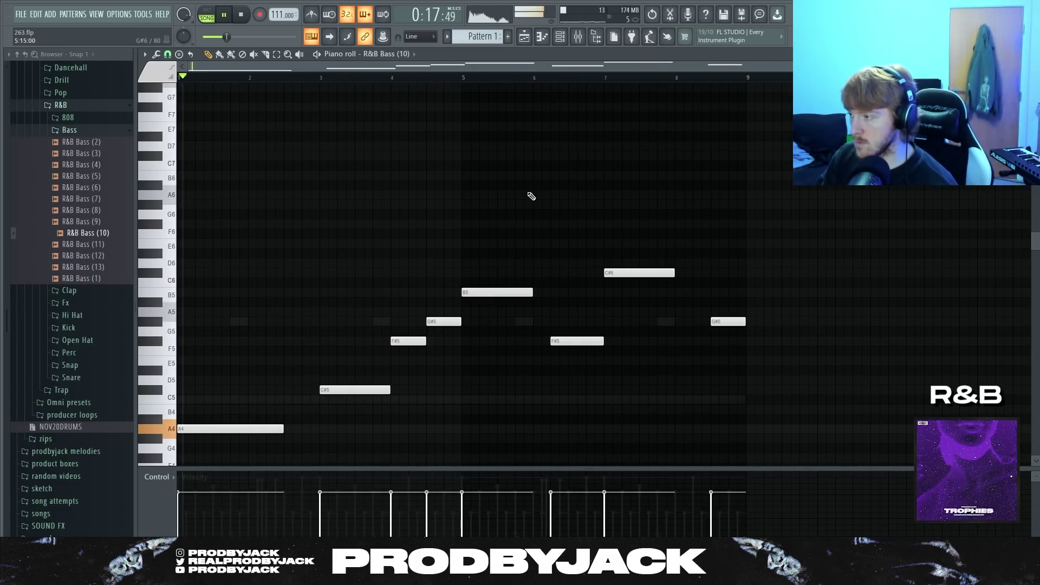
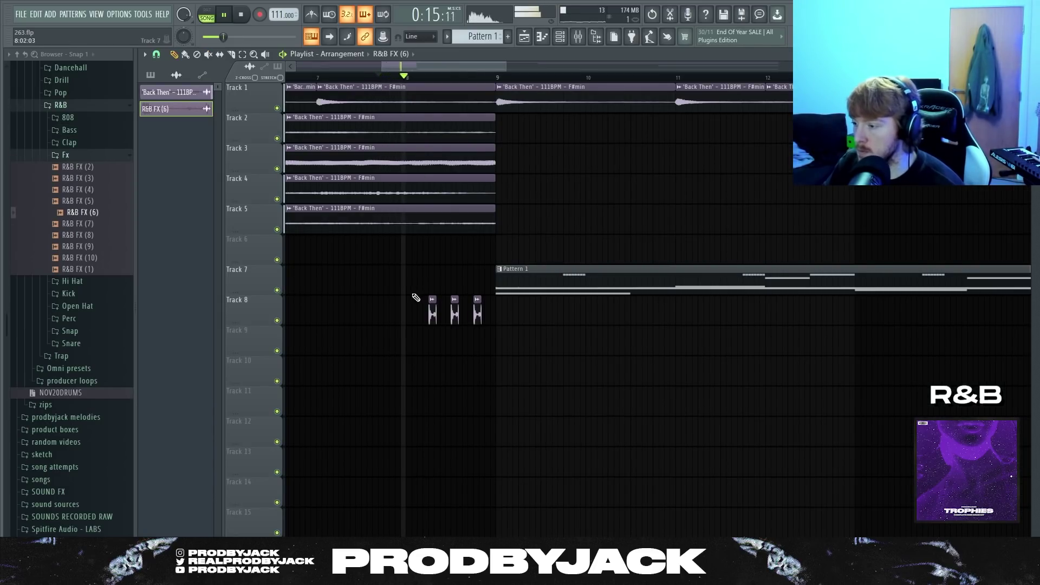
Slice the 'Back Then' clips on Tracks 1 to 5 at the three R&B FX (6) hits before bar 9 and trim the slices to leave gaps
drag(449, 307, 469, 325)
ctrl+click(444, 339)
scroll(450, 347, down, 3)
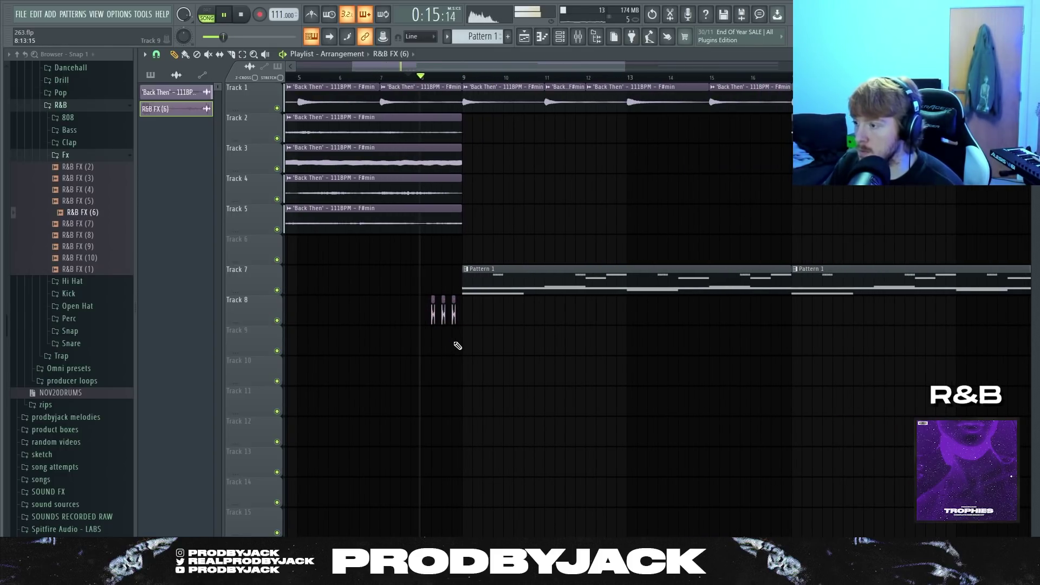
scroll(430, 103, up, 3)
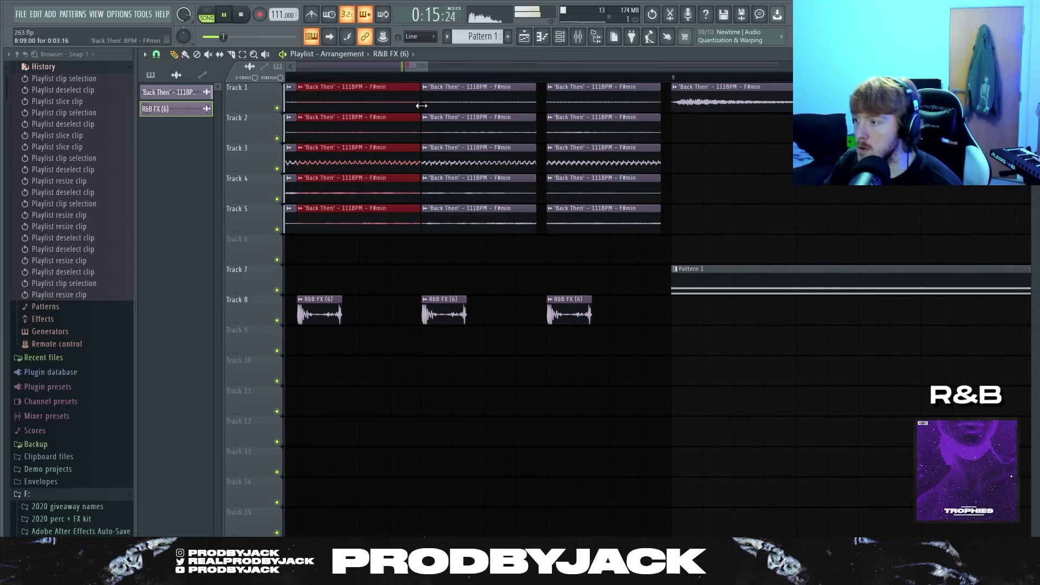
drag(421, 106, 421, 106)
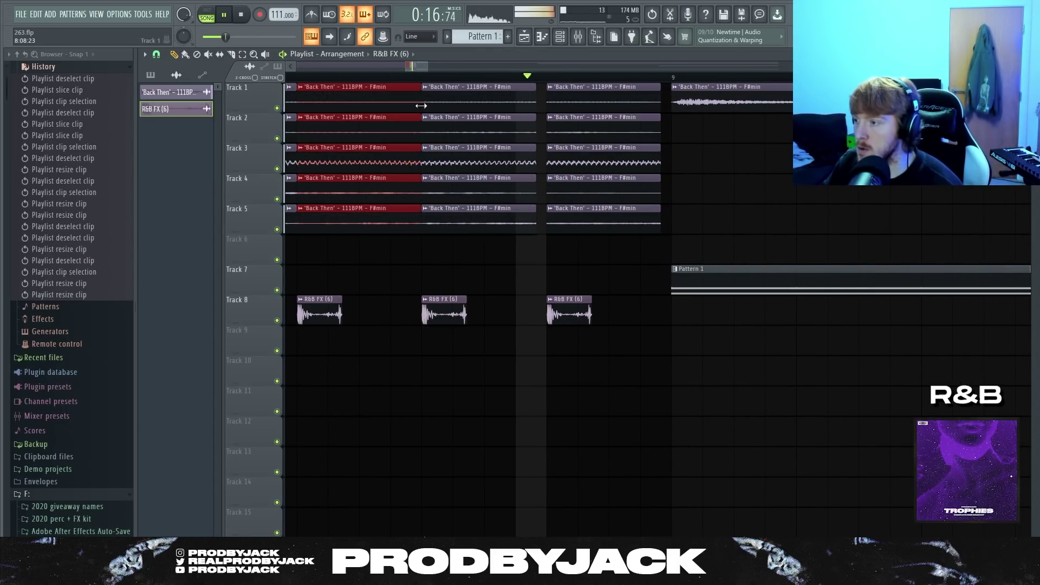
scroll(416, 135, down, 5)
ctrl+click(593, 202)
scroll(575, 223, down, 2)
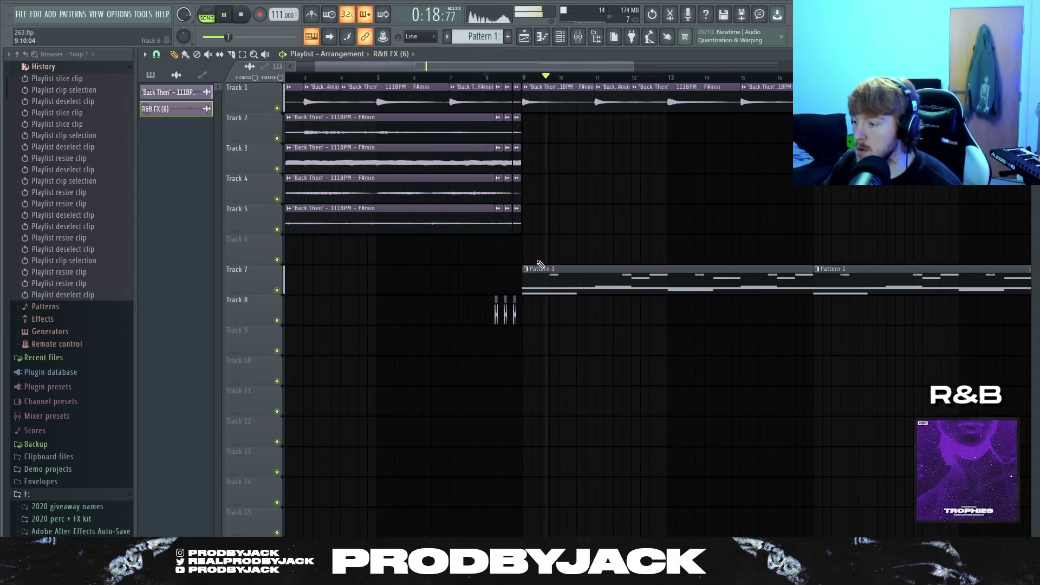
scroll(539, 320, down, 2)
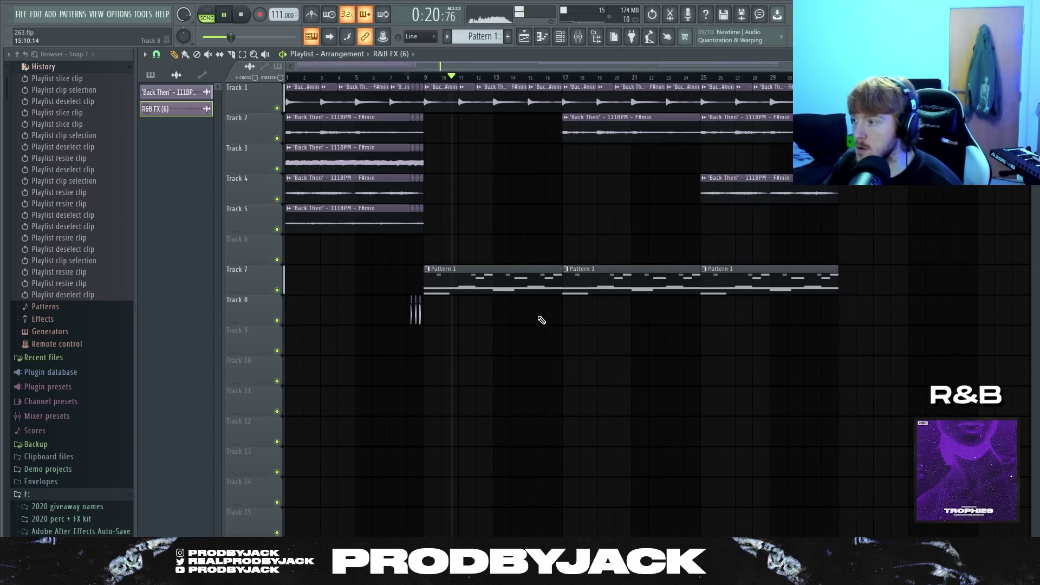
Delete the G#5 note in bar 4 of the R&B Bass (10) line and extend the F#5 note before it to bar 5
click(561, 40)
right_click(484, 141)
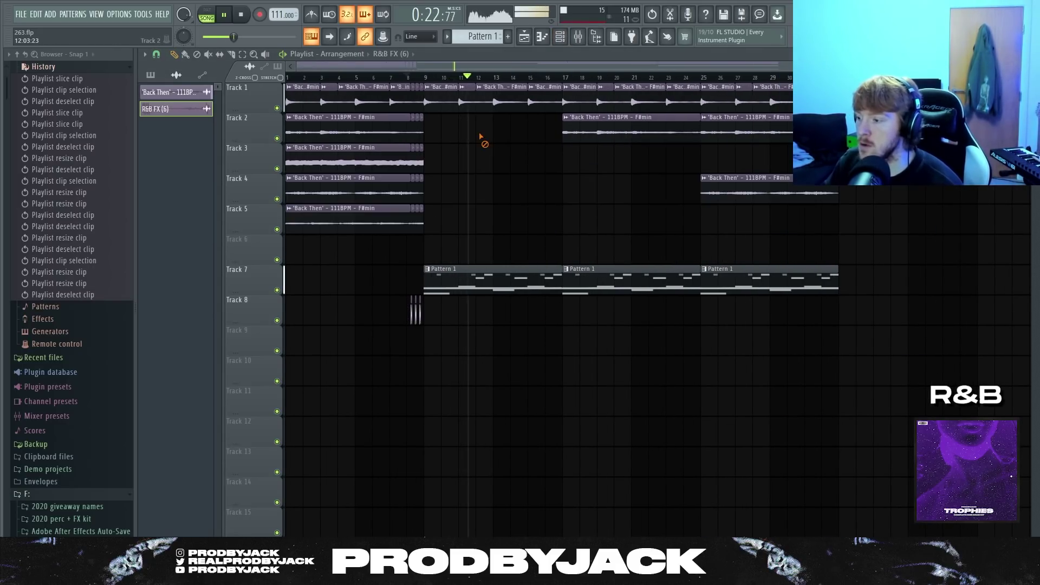
click(542, 38)
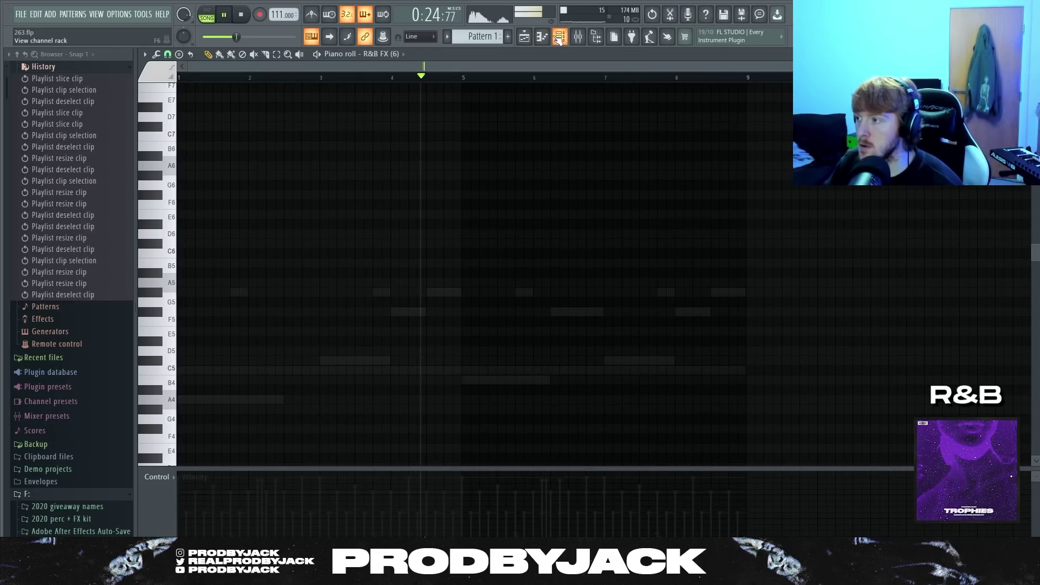
click(561, 39)
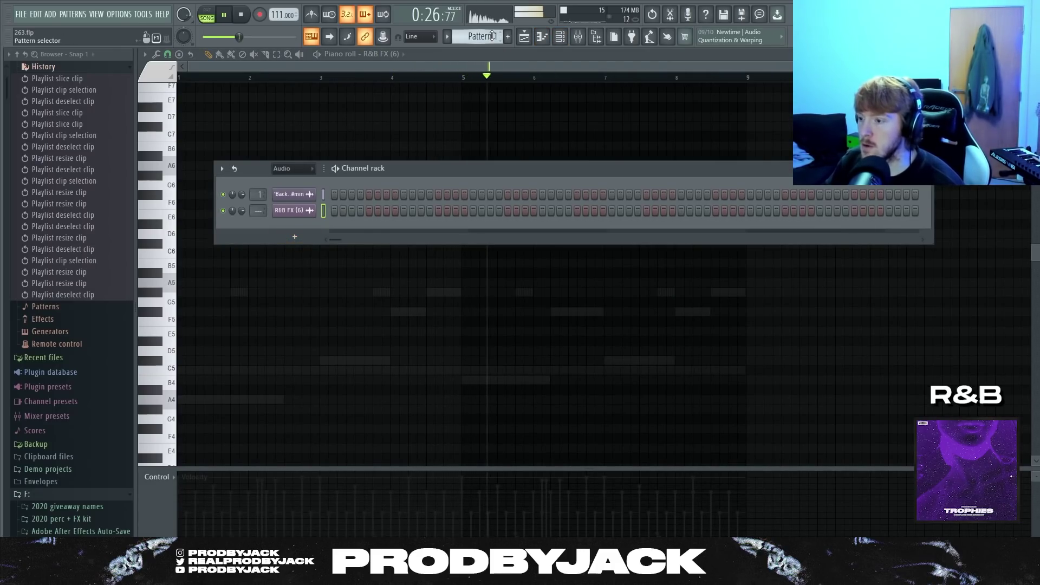
key(Page_Down)
right_click(302, 358)
click(326, 356)
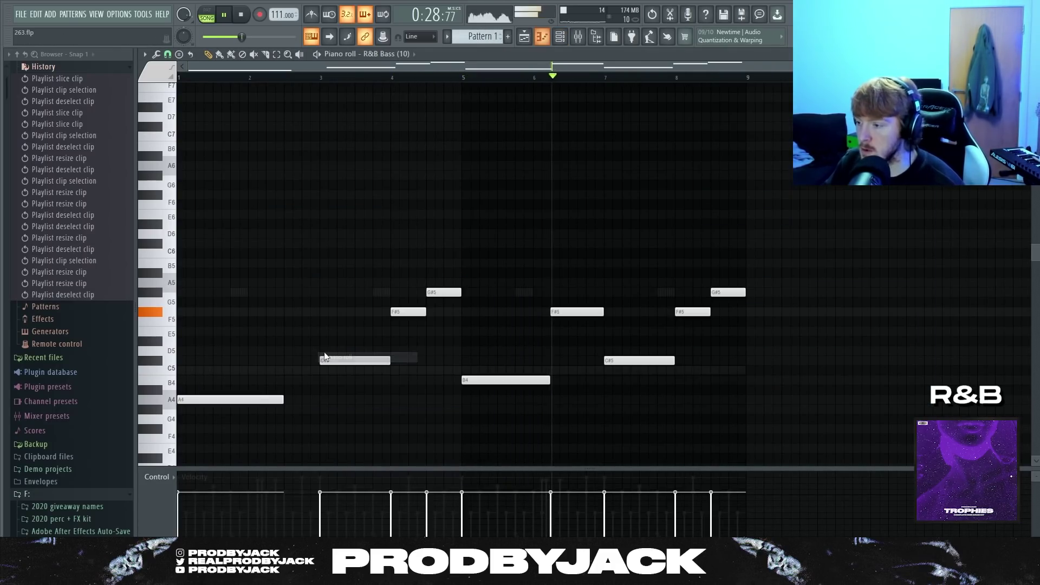
right_click(440, 294)
drag(426, 312, 461, 317)
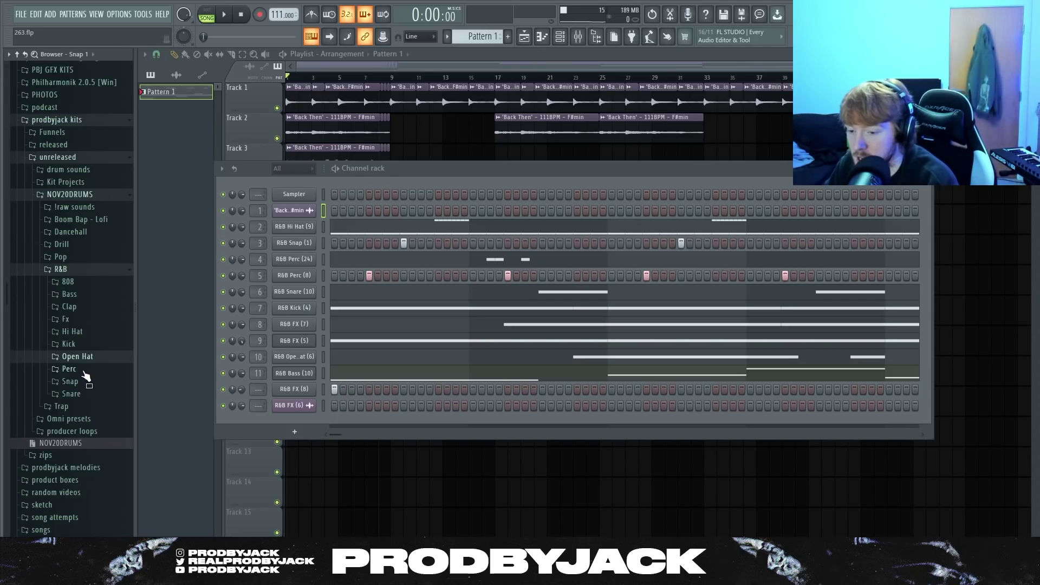
Close the R&B Perc folder and start a new project from the Basic 808 with limiter template
scroll(89, 396, down, 4)
click(81, 277)
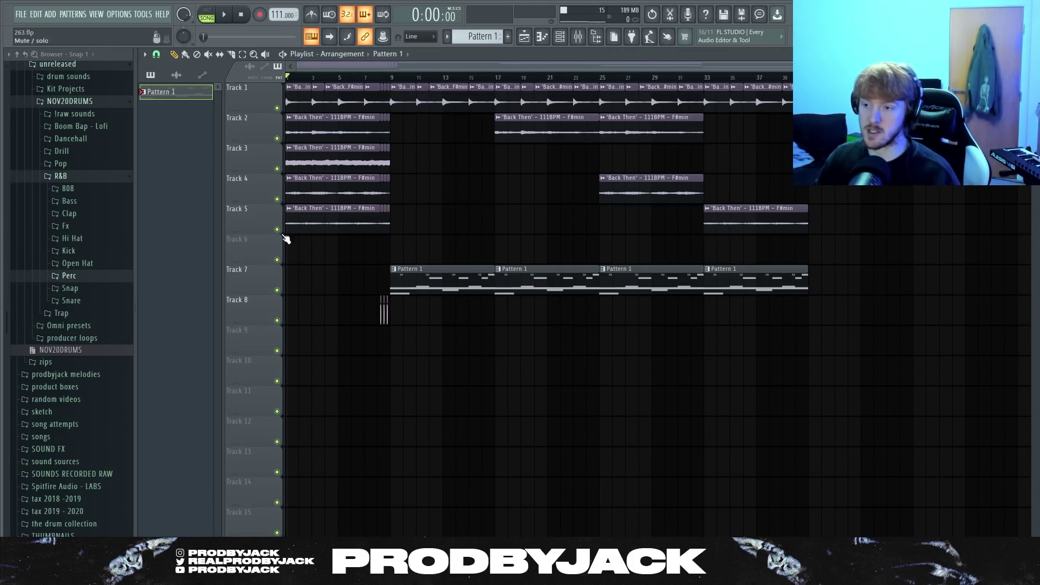
click(20, 15)
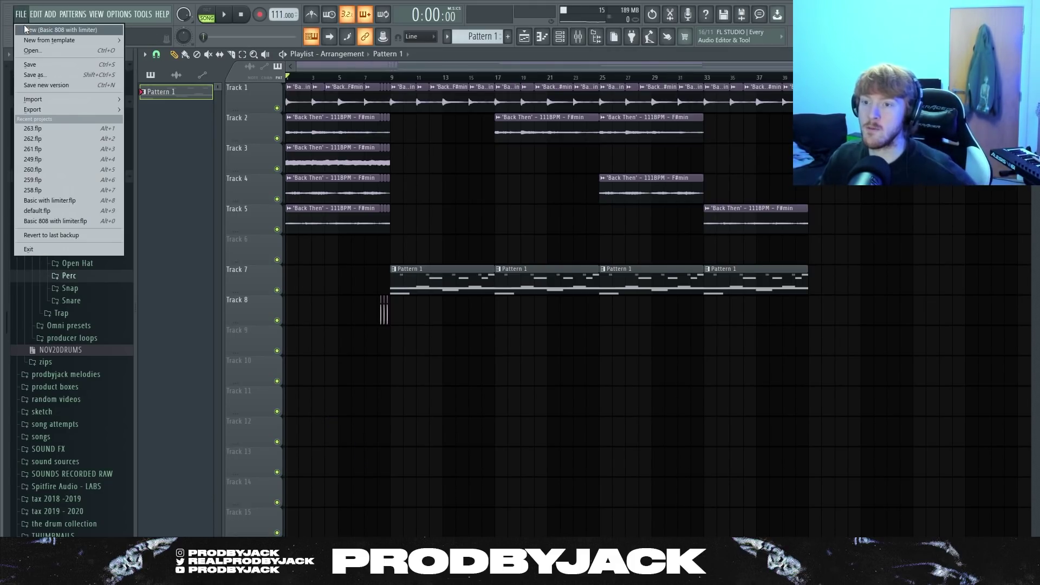
click(38, 21)
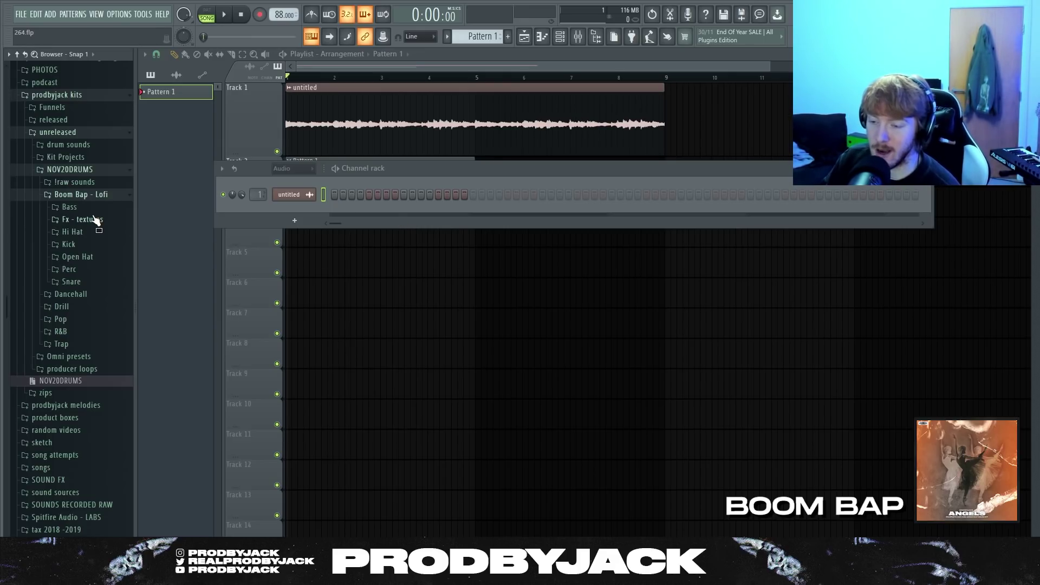
Audition the Hi Hat samples in the Boom Bap - Lofi folder, then close that sample folder
click(70, 232)
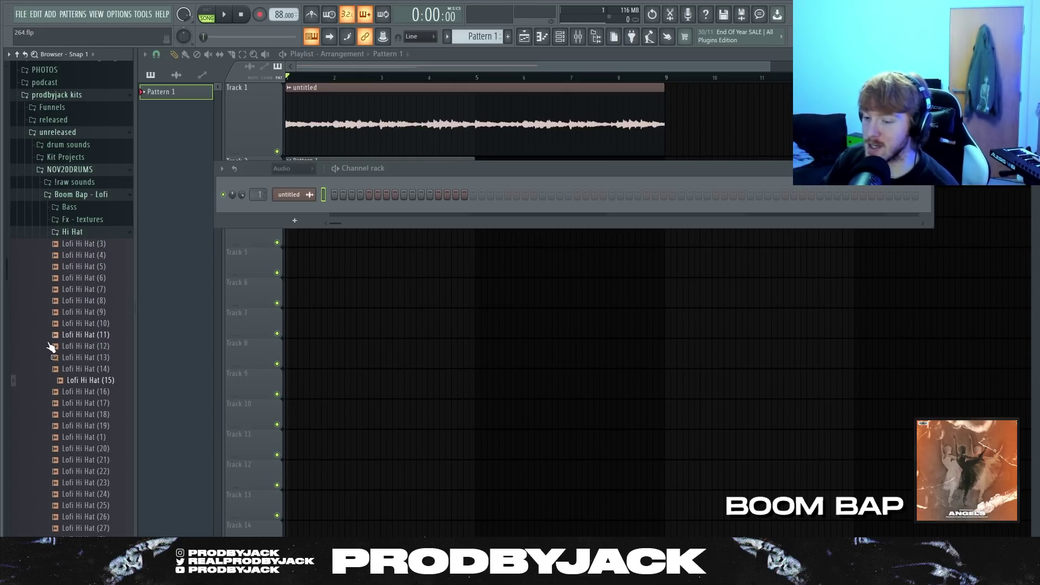
scroll(51, 346, down, 3)
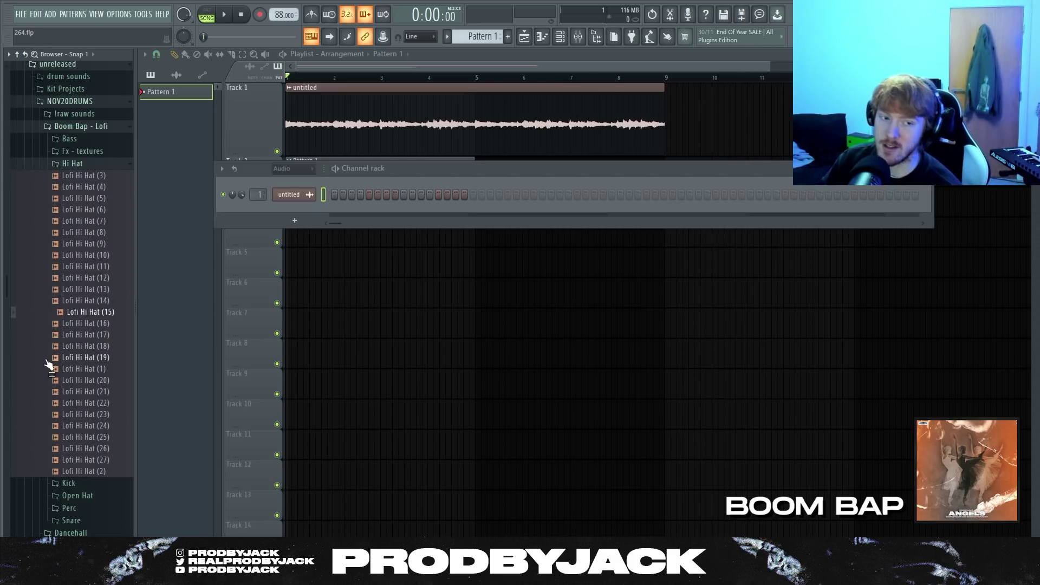
key(Down)
key(Down)
key(Down)
key(Down)
key(Down)
key(Down)
key(Down)
key(Down)
key(Down)
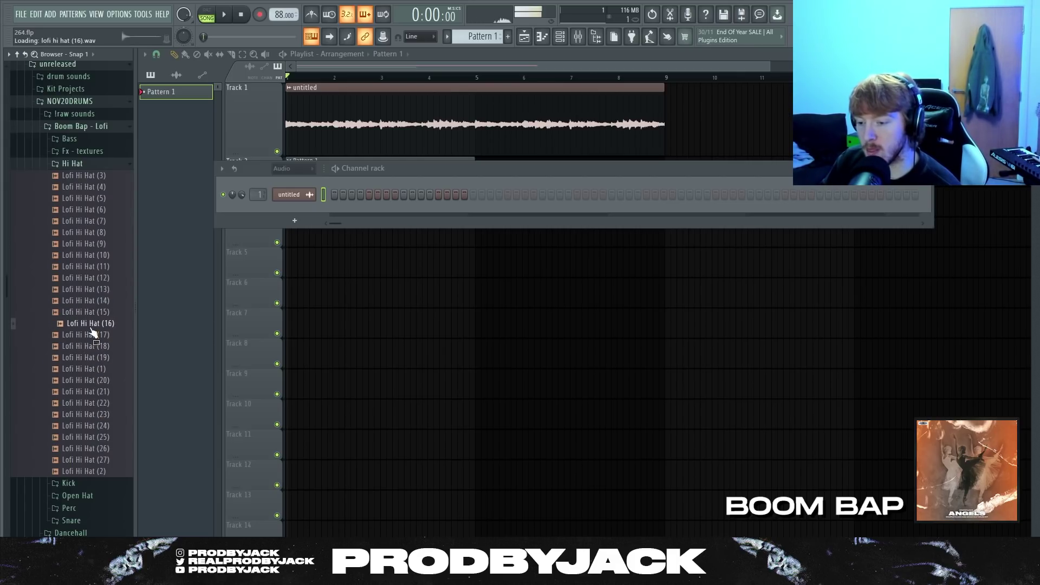
click(78, 164)
Look into the Kick folder and audition the Lofi Snare samples in the Boom Bap - Lofi kit
click(78, 176)
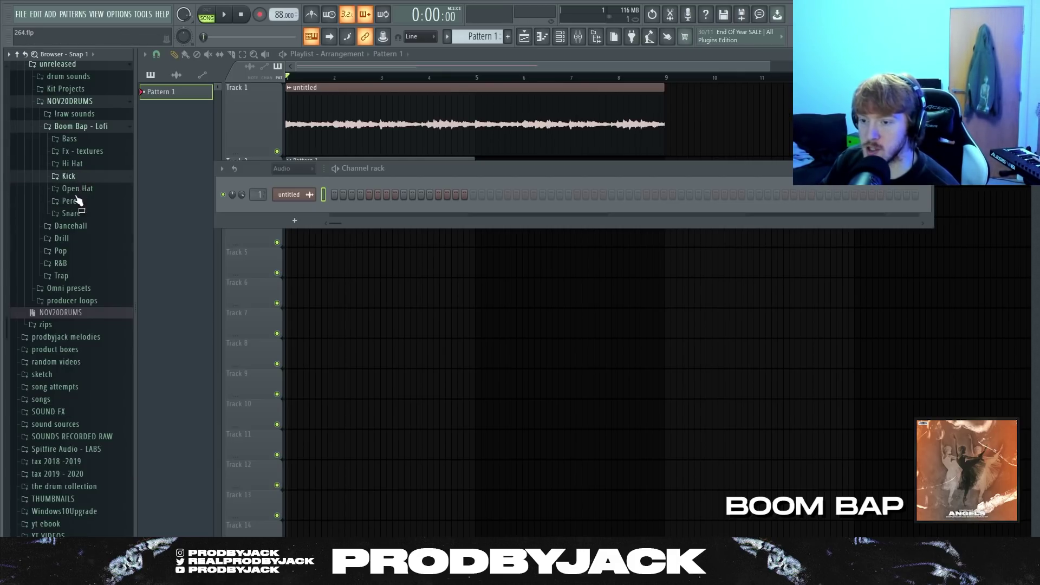
click(77, 210)
click(69, 176)
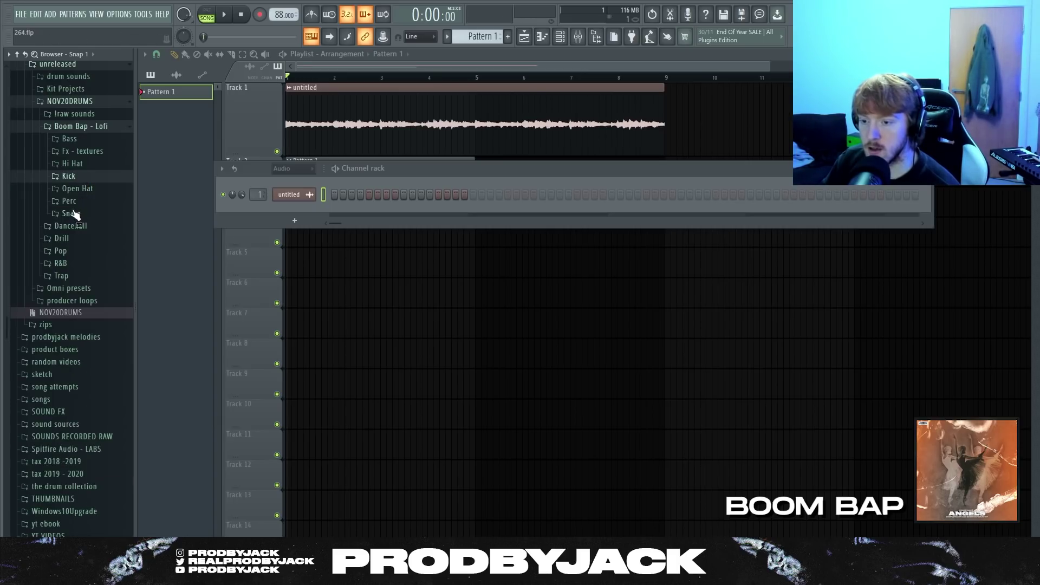
click(71, 213)
click(84, 322)
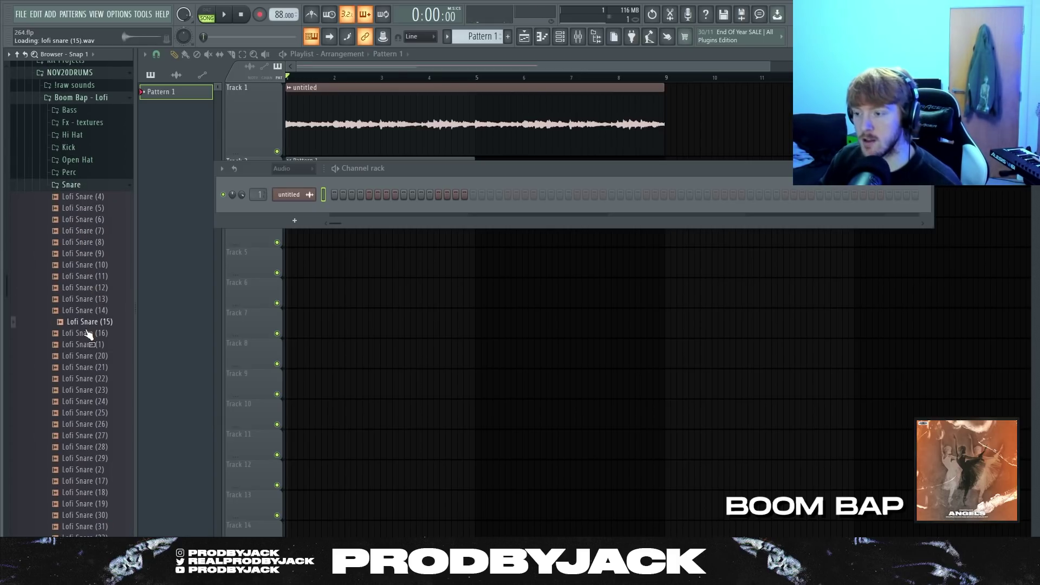
click(100, 288)
key(Up)
key(Up)
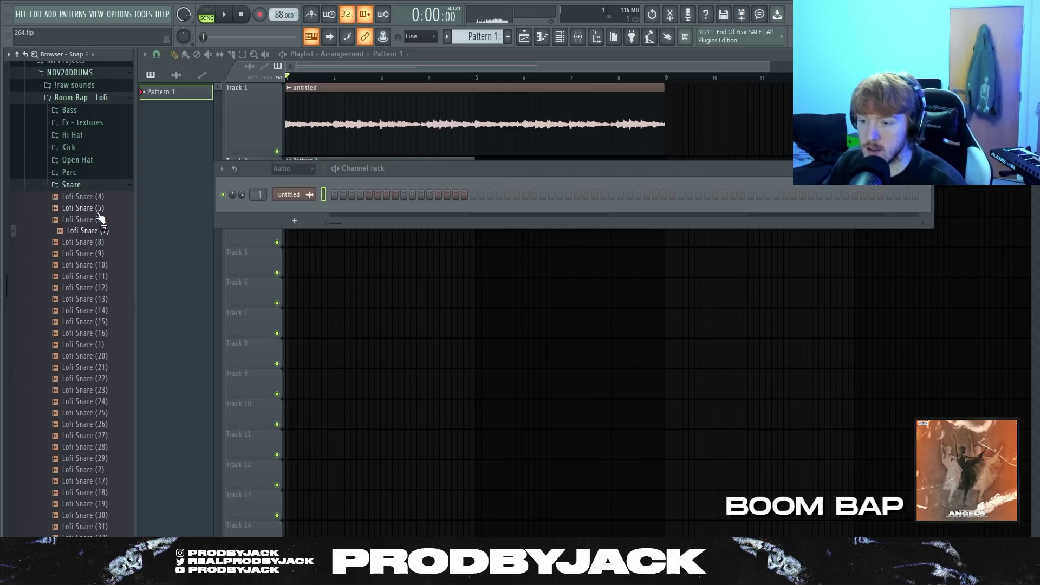
scroll(103, 379, down, 2)
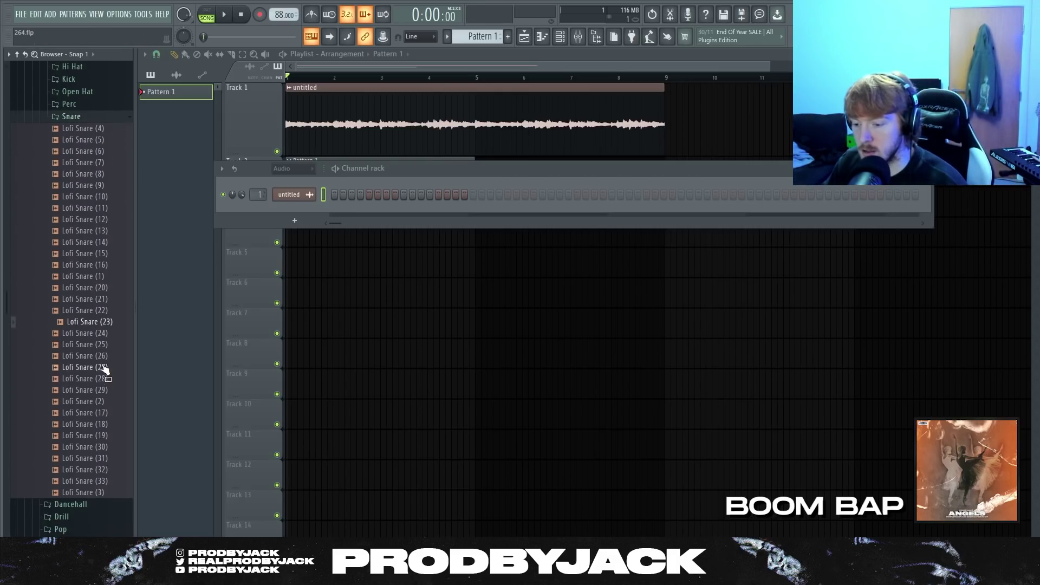
Add Lofi Snare (16) to the channel rack and place hits on step 5 and every eighth step after it across four bars
key(space)
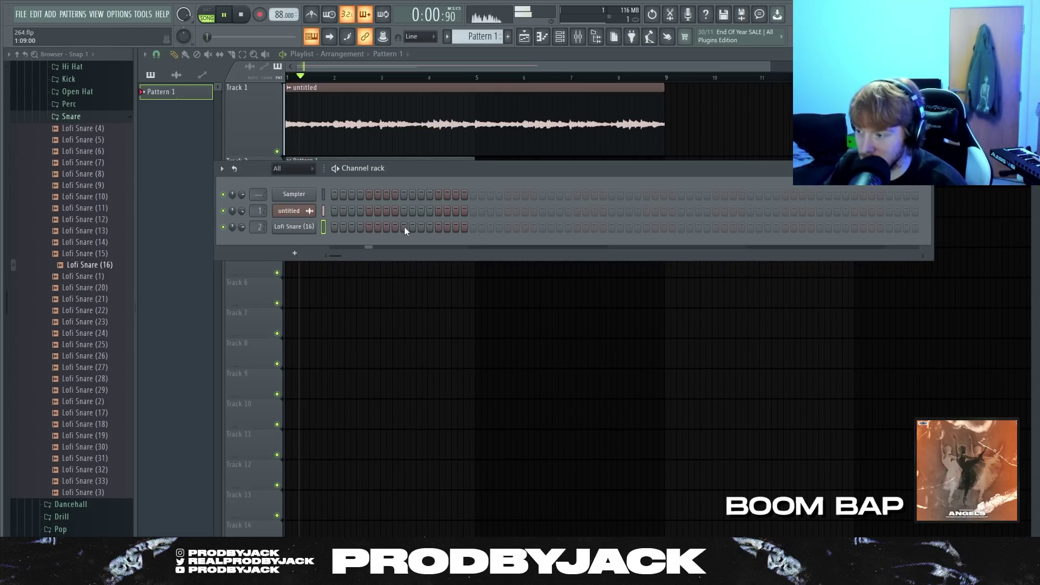
key(space)
click(370, 227)
key(space)
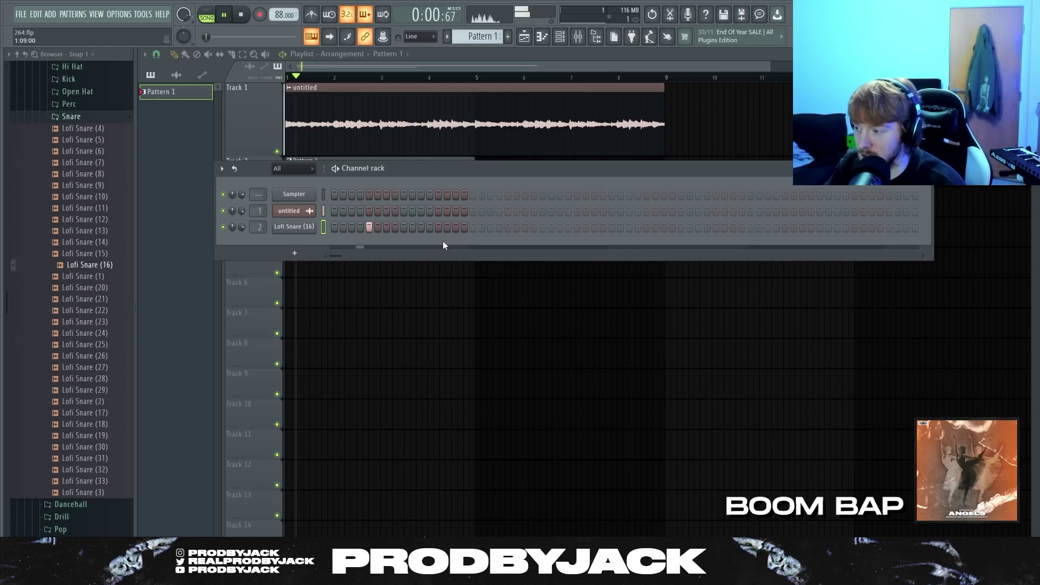
click(438, 227)
click(507, 227)
click(577, 227)
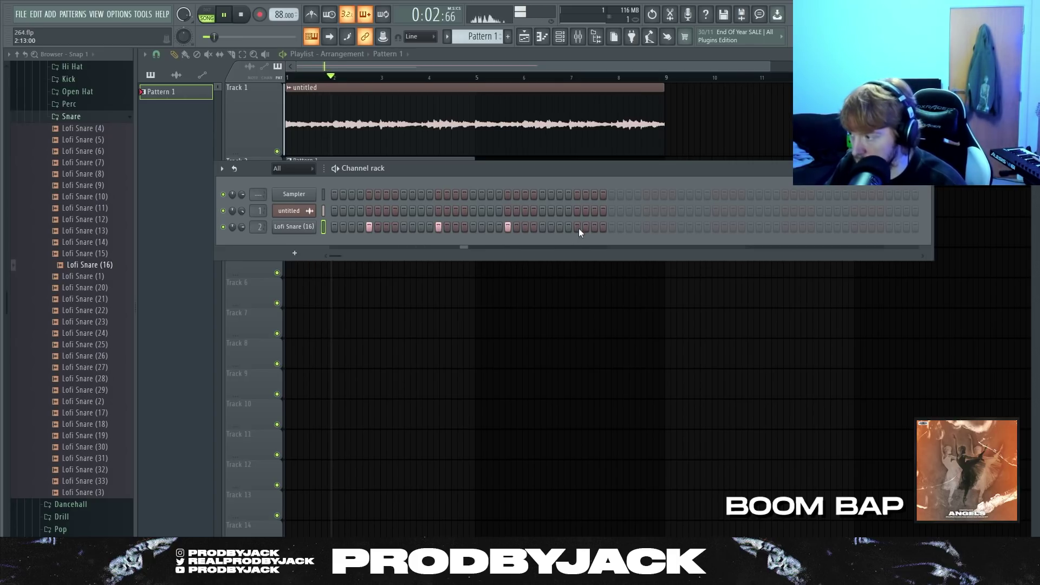
click(646, 227)
click(714, 226)
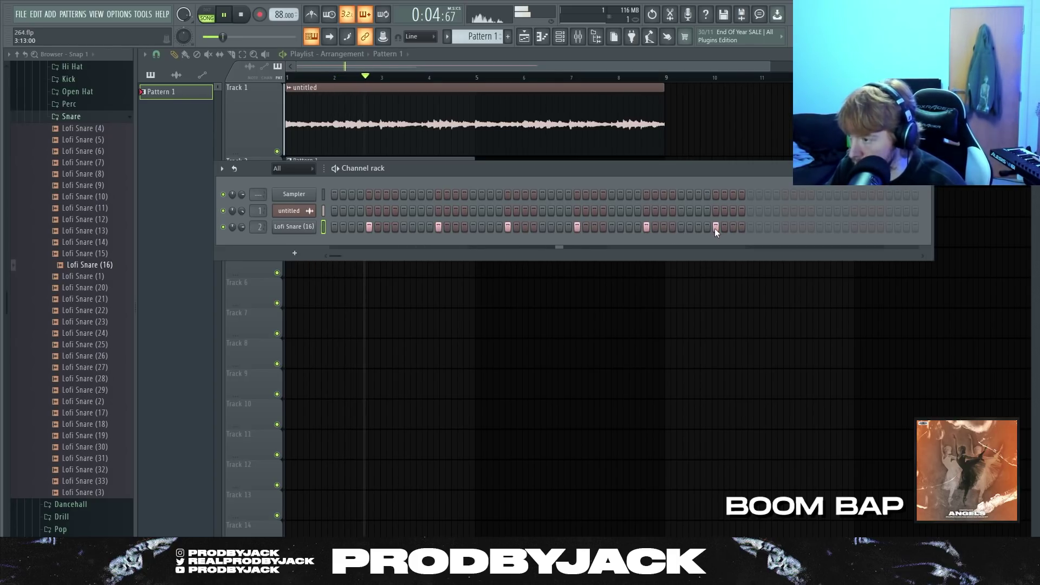
click(784, 227)
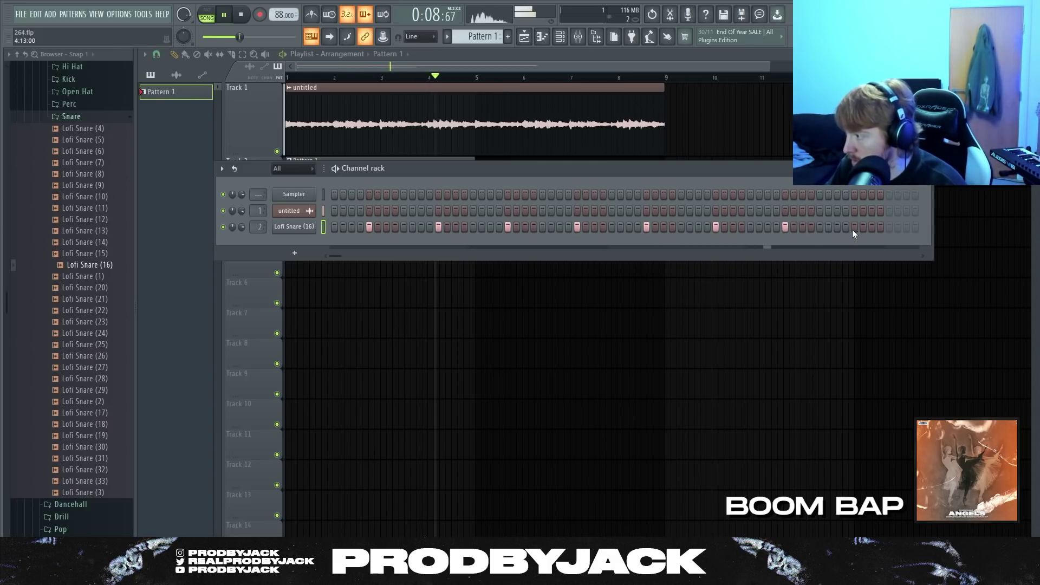
click(771, 302)
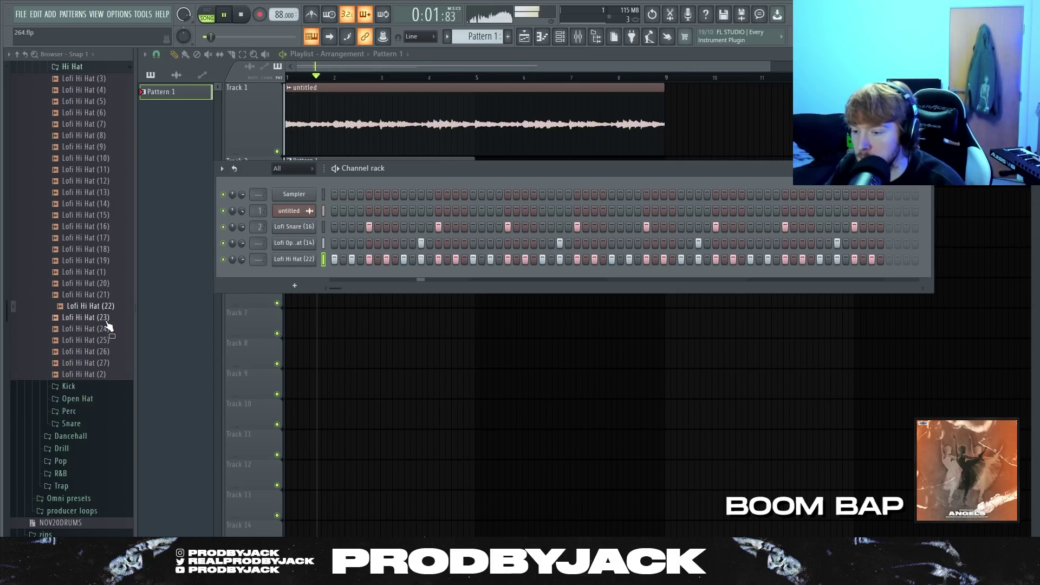
Audition more Lofi Hi Hat samples, then lower the velocity of all Lofi Hi Hat (22) notes together
click(104, 320)
click(104, 331)
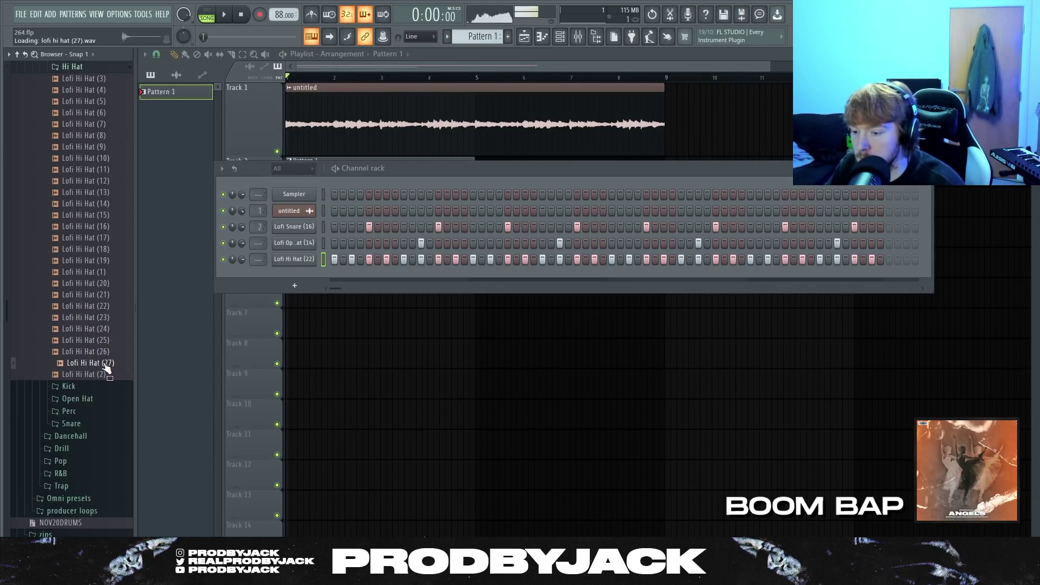
key(space)
right_click(300, 257)
click(335, 257)
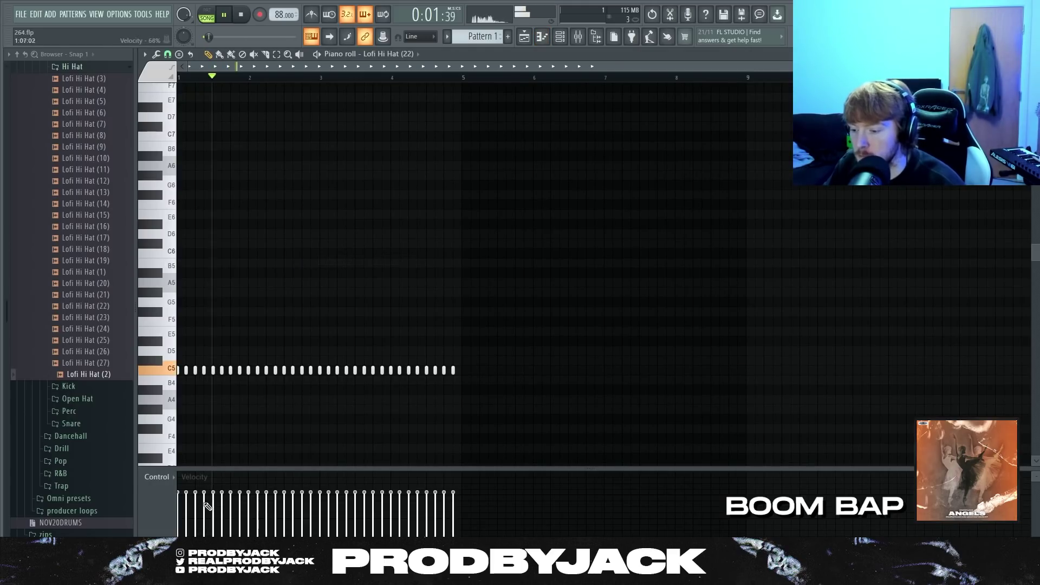
drag(494, 338, 179, 398)
scroll(226, 409, down, 5)
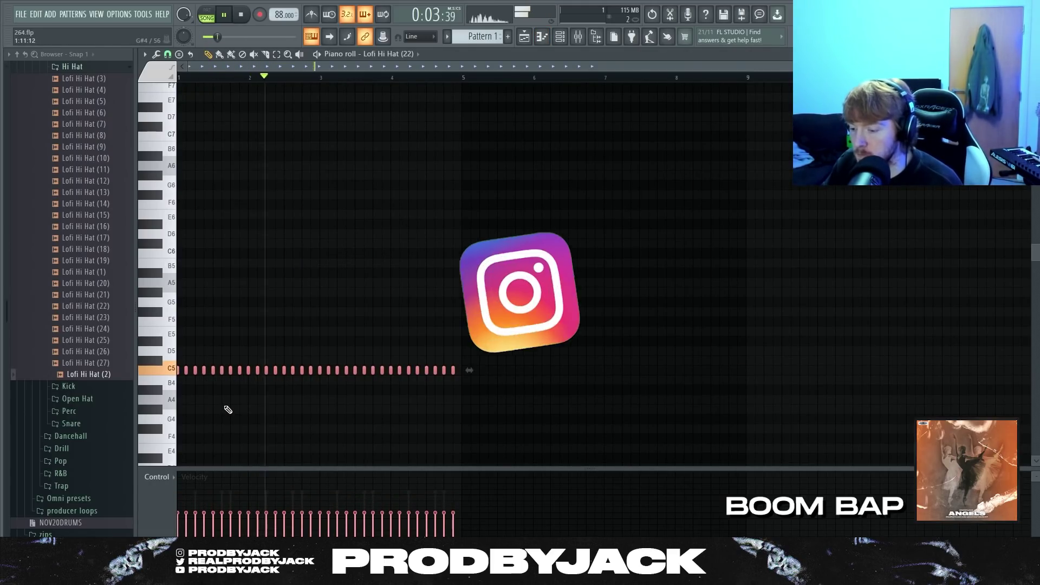
scroll(228, 410, down, 1)
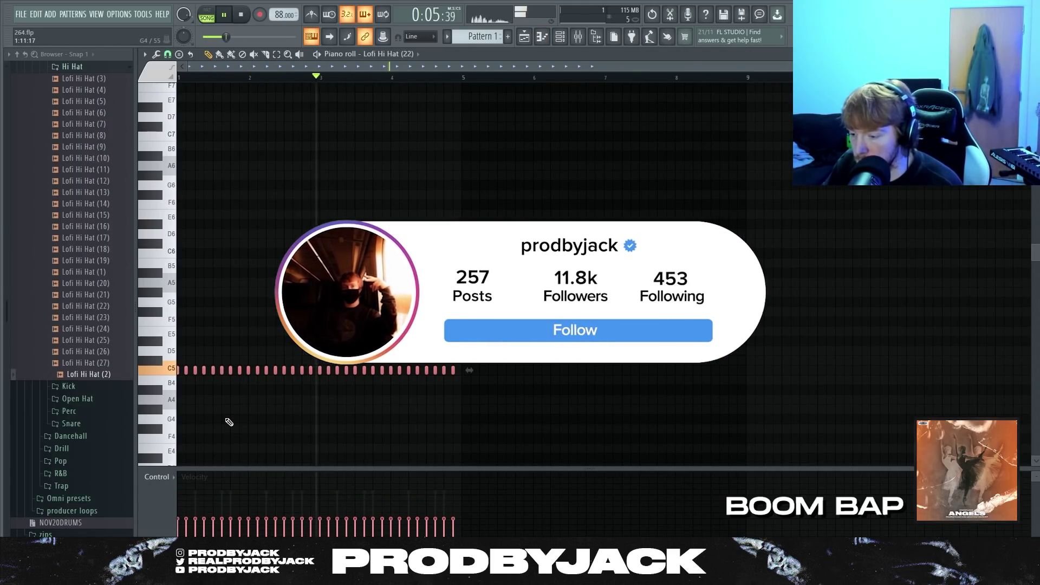
ctrl+click(228, 421)
Lower the second Lofi Hi Hat (22) note's velocity almost to zero and delete the notes that follow it
drag(184, 512, 186, 535)
key(space)
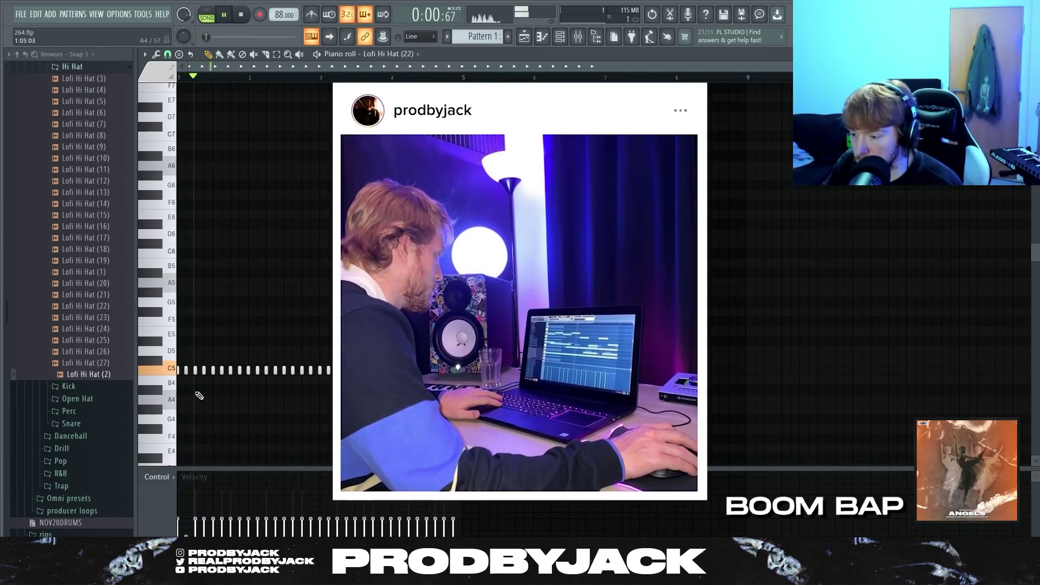
right_click(195, 372)
right_click(293, 371)
Extend the two Lofi Hi Hat (22) notes to two steps each and nudge the second one slightly late to 1:03:12
key(space)
key(space)
key(ctrl+l)
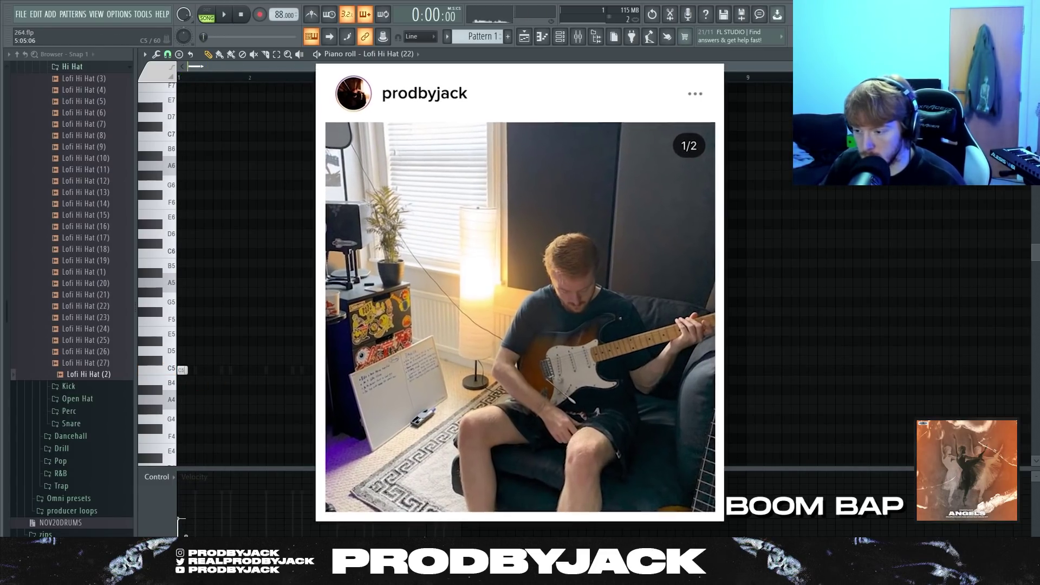
key(space)
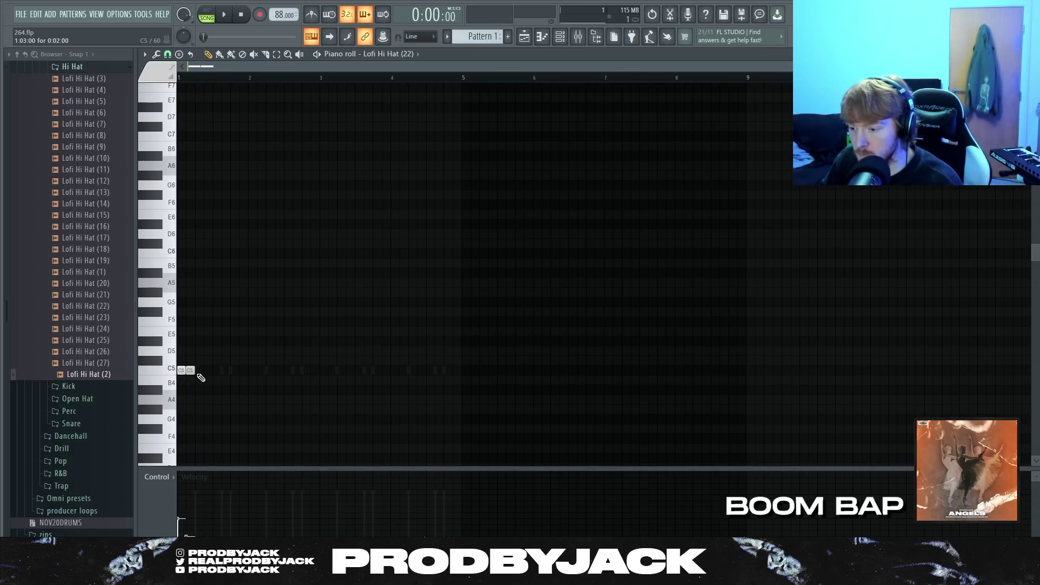
ctrl+scroll(201, 377, up, 3)
key(space)
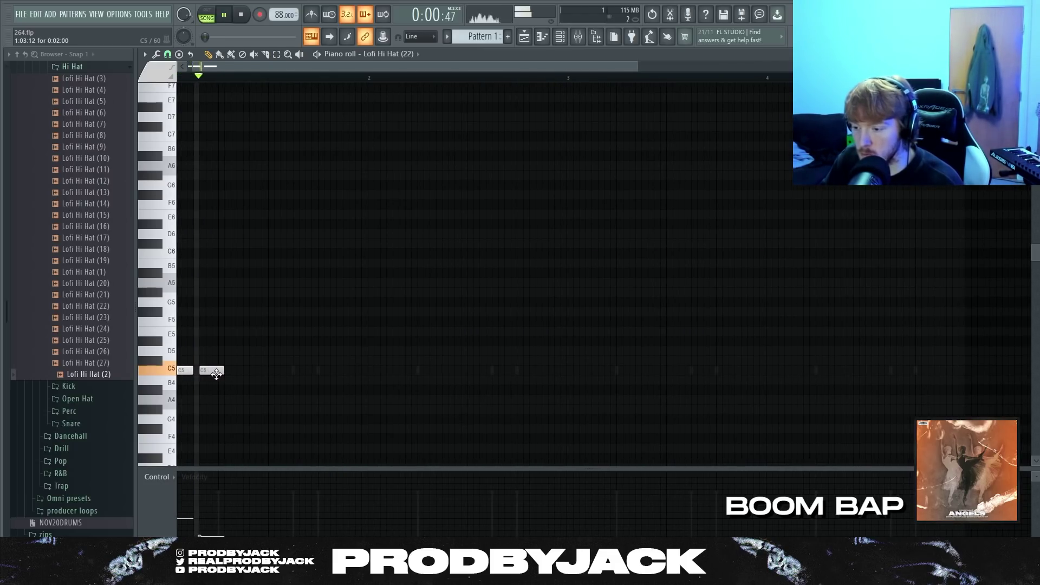
key(space)
Duplicate the loud and quiet Lofi Hi Hat (22) note pair repeatedly until the pattern fills four bars
key(ctrl+b)
key(ctrl+b)
key(ctrl+b)
ctrl+scroll(216, 394, down, 3)
ctrl+drag(396, 326, 178, 392)
key(ctrl+b)
key(ctrl+b)
key(ctrl+b)
ctrl+click(471, 236)
key(space)
Replace the Lofi Hi Hat (22) channel's sample with Lofi Open Hat (17) and check its channel settings
click(560, 37)
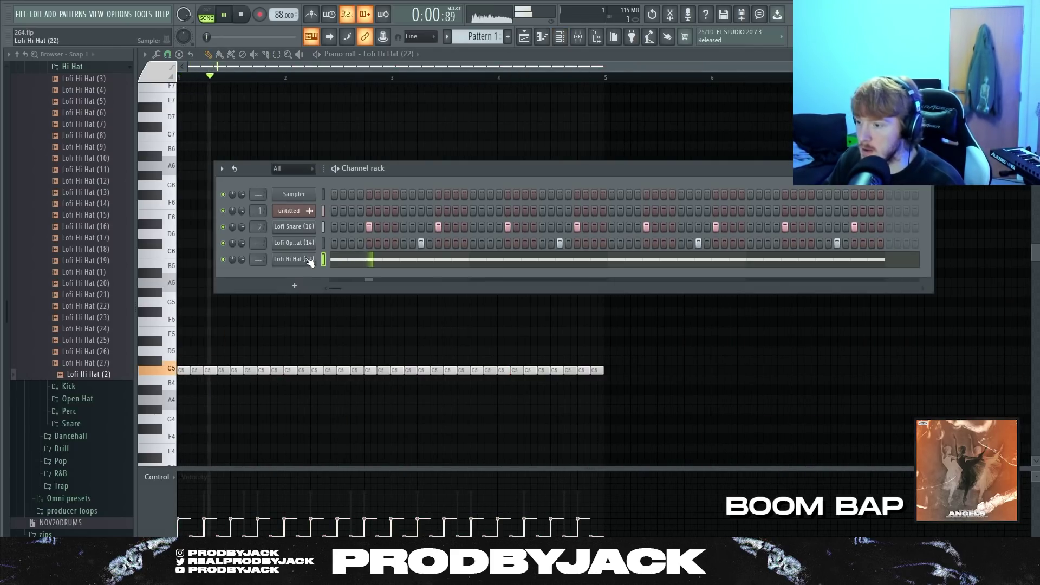
click(310, 259)
click(289, 209)
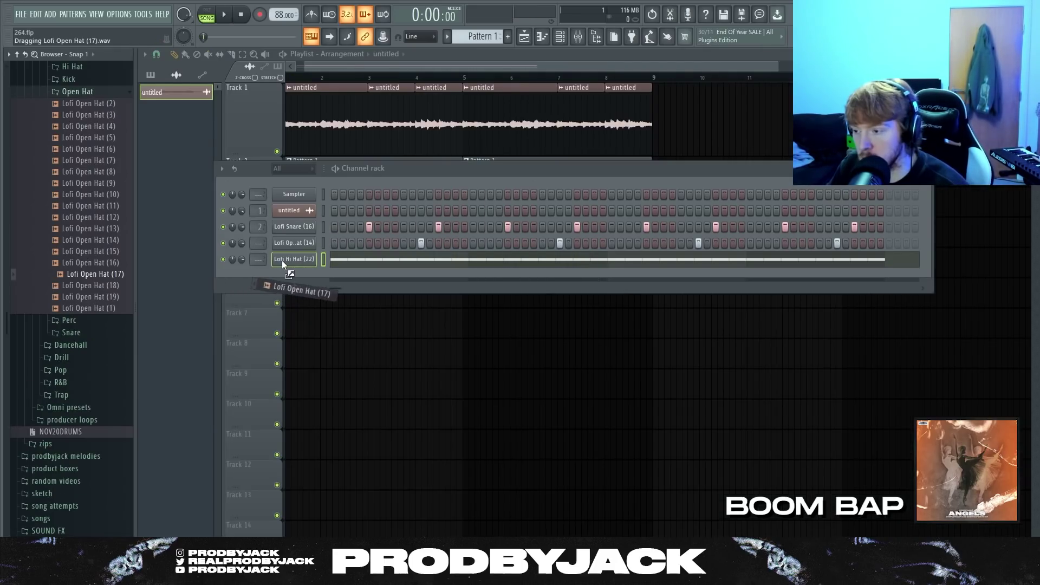
click(281, 260)
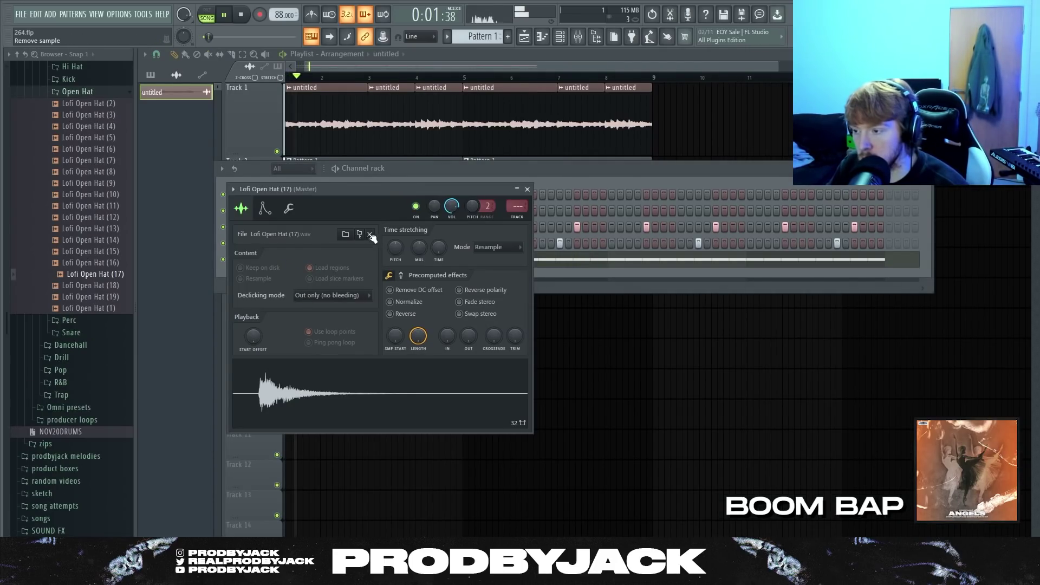
click(291, 209)
click(241, 208)
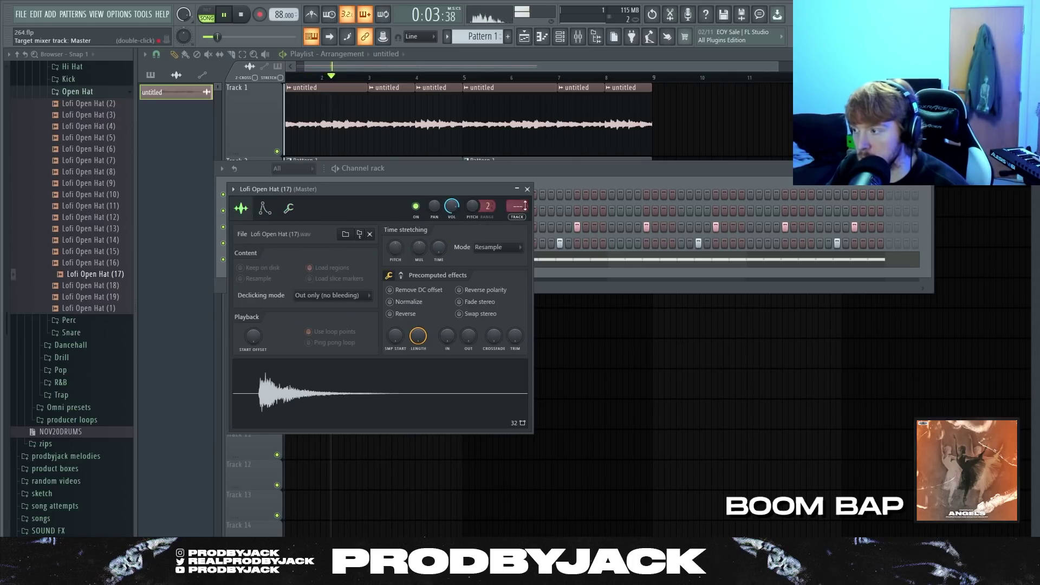
click(526, 189)
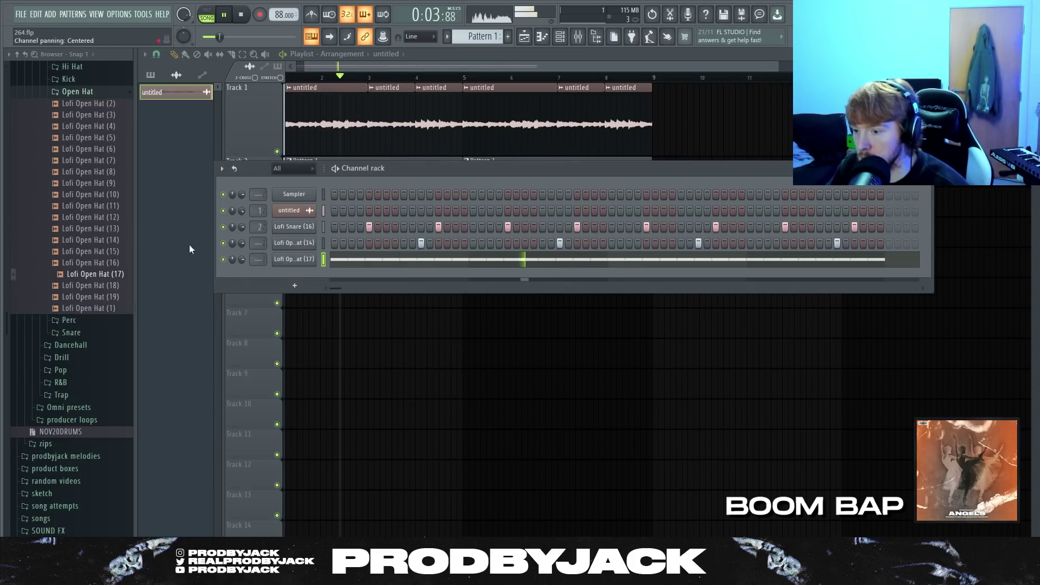
Audition the last Lofi Open Hat samples, then look into the Perc folder and preview its first Lofi Perc samples
click(107, 297)
click(107, 308)
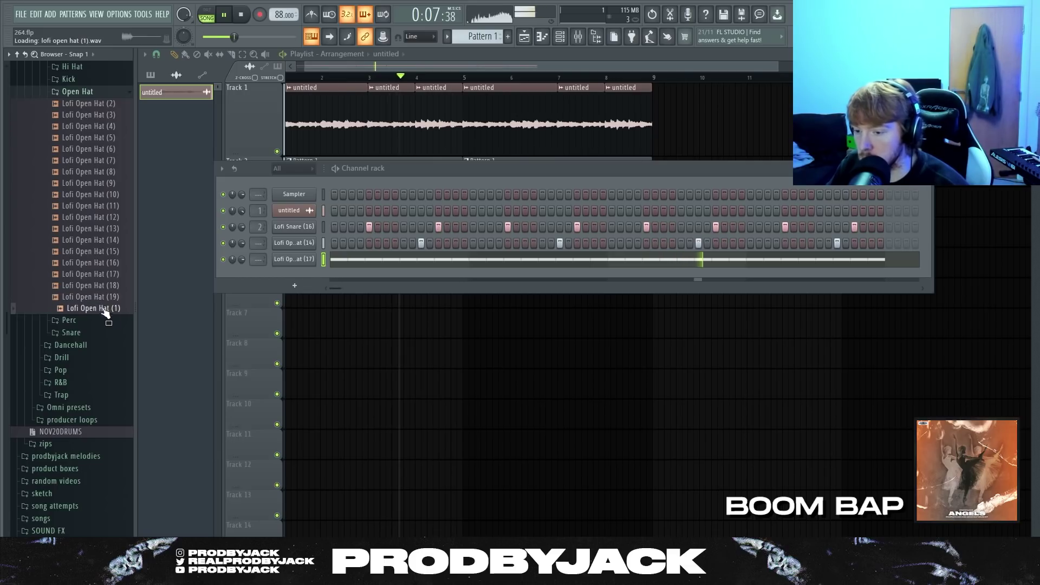
click(105, 320)
click(93, 277)
click(96, 322)
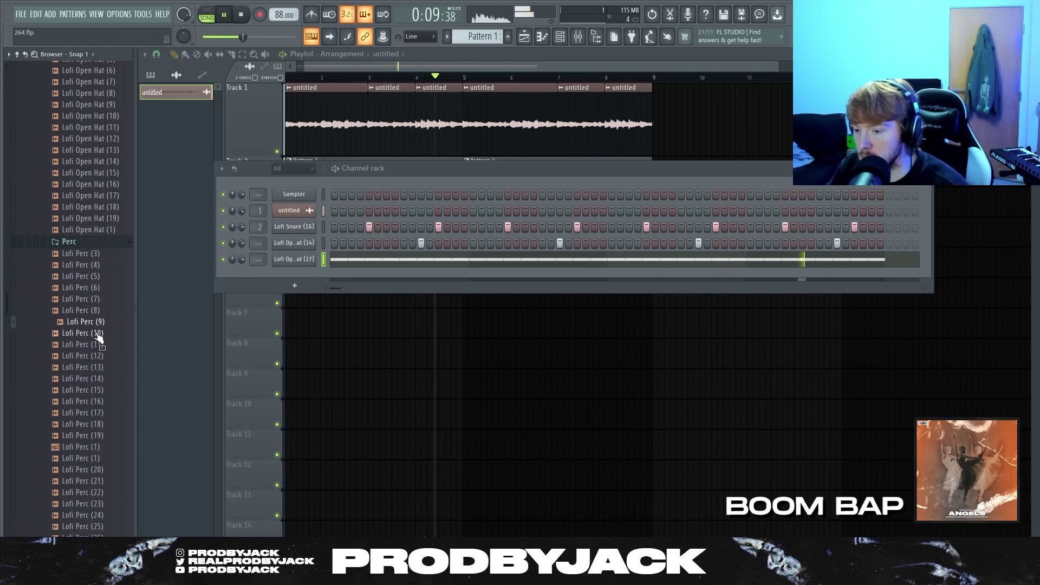
click(98, 334)
scroll(97, 325, up, 8)
click(84, 287)
scroll(85, 290, down, 6)
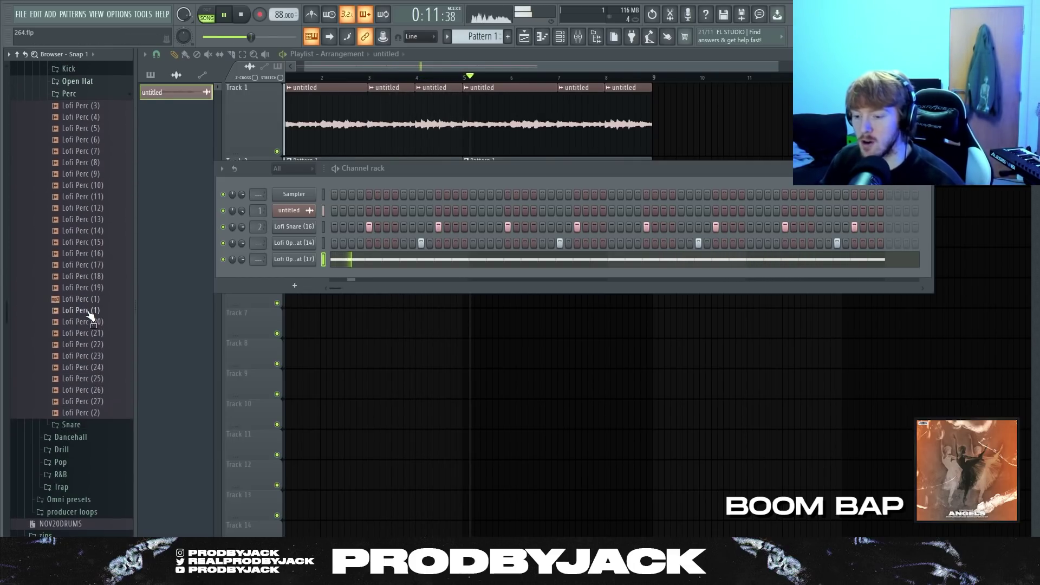
Audition the Lofi Perc samples numbered in the twenties, then those from Lofi Perc (6) back to Lofi Perc (3)
click(88, 311)
click(90, 323)
click(91, 335)
click(92, 346)
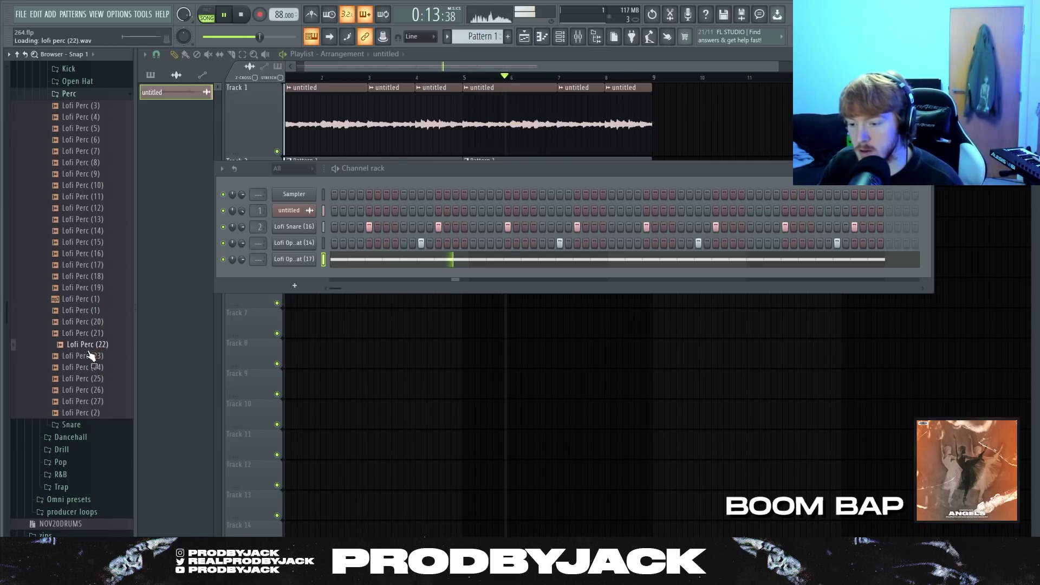
click(91, 379)
click(90, 391)
click(91, 402)
click(92, 412)
click(94, 391)
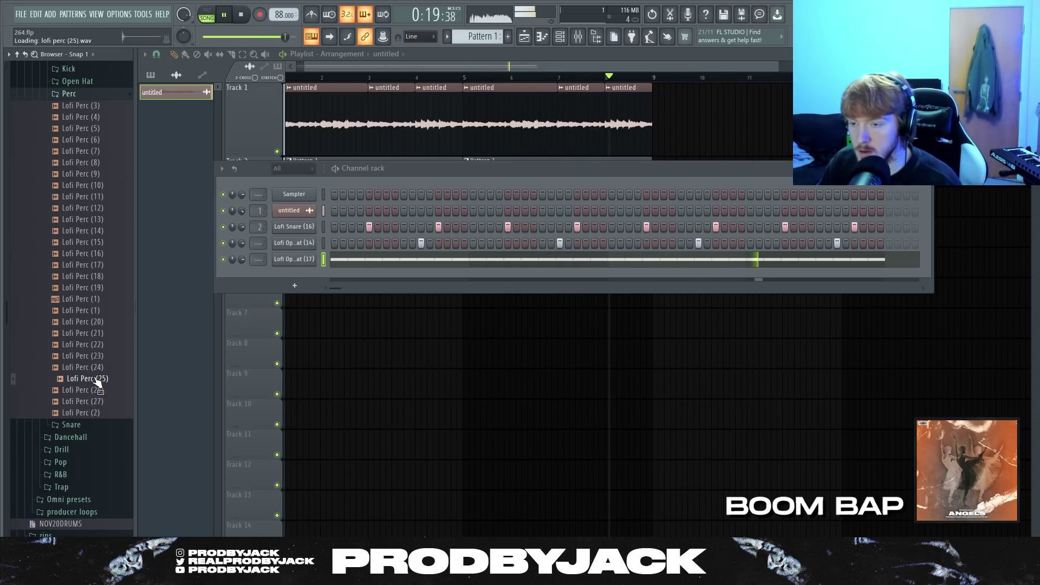
click(93, 139)
click(93, 128)
click(98, 117)
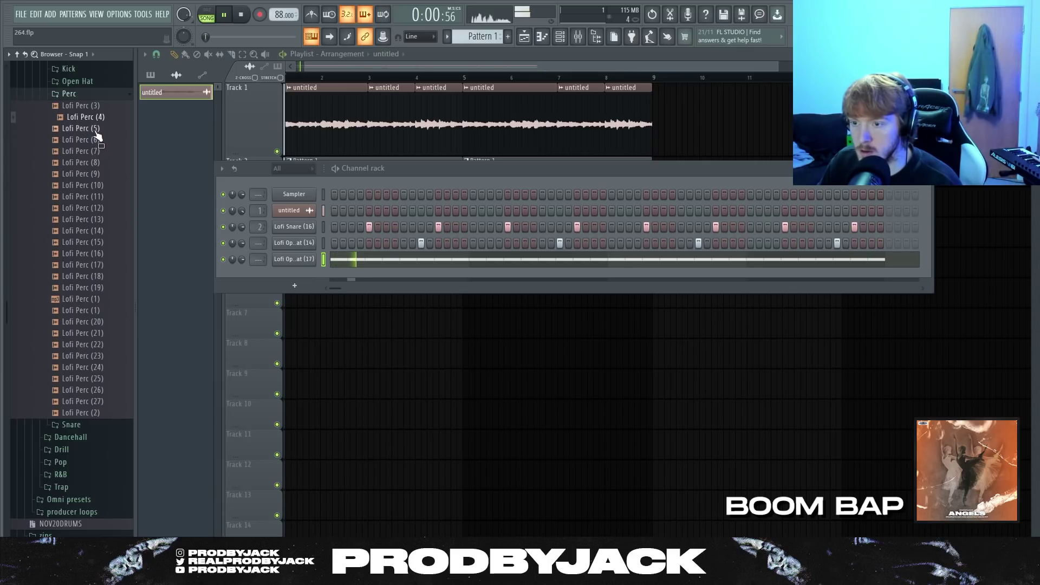
click(93, 106)
Place Lofi Kick (14) hits on steps 8 and 11 while the beat plays
key(space)
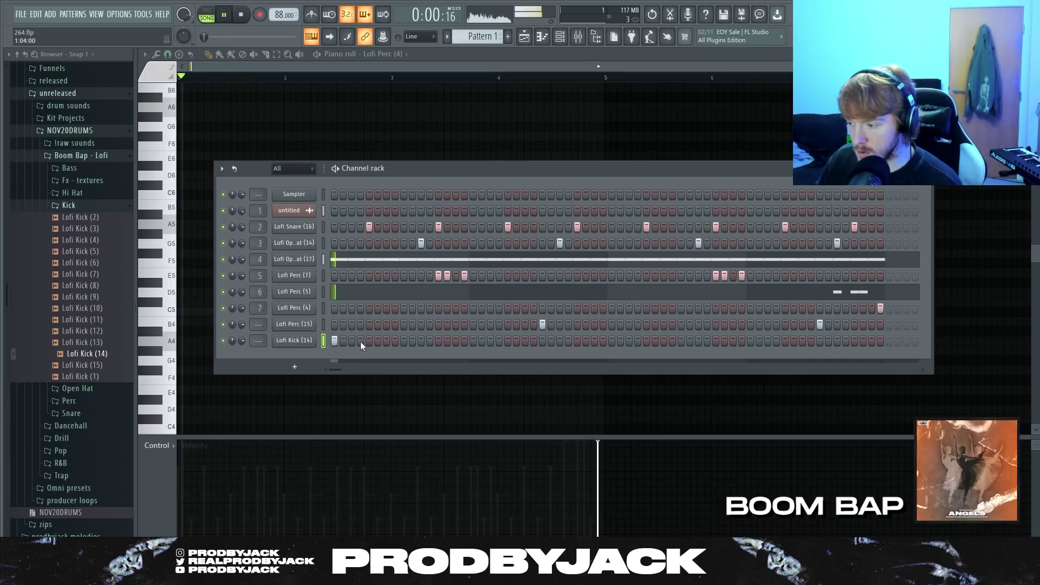
click(421, 340)
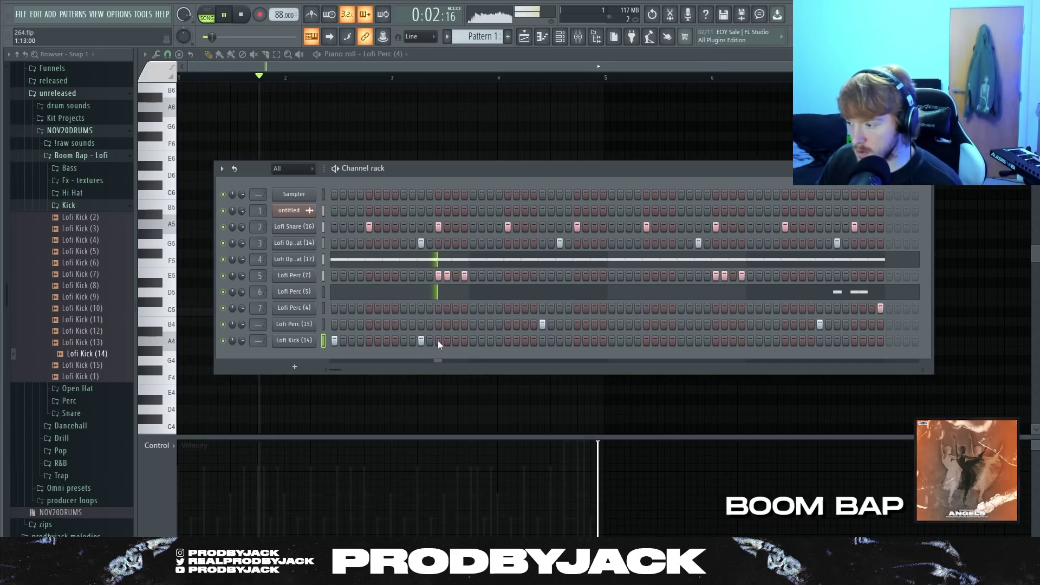
click(394, 340)
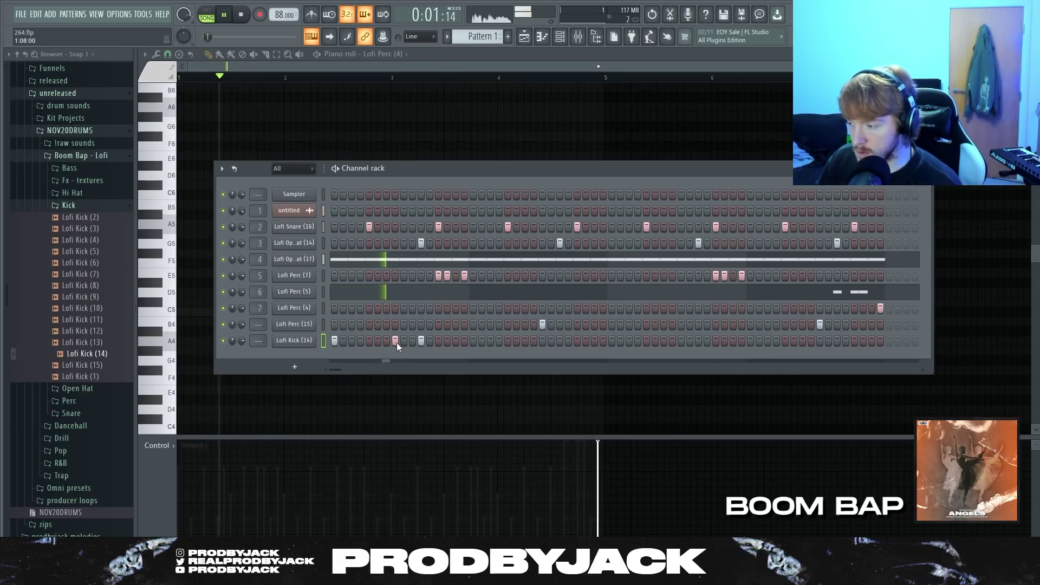
key(space)
Check the boost setting in Lofi Kick (14)'s precomputed effects and add a kick hit on step 17
click(307, 340)
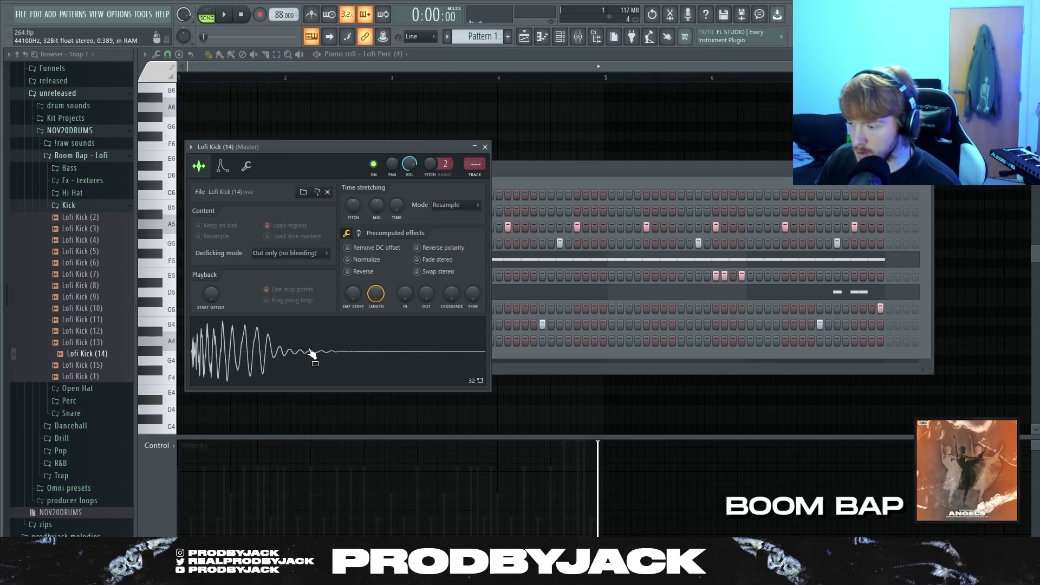
click(358, 232)
key(space)
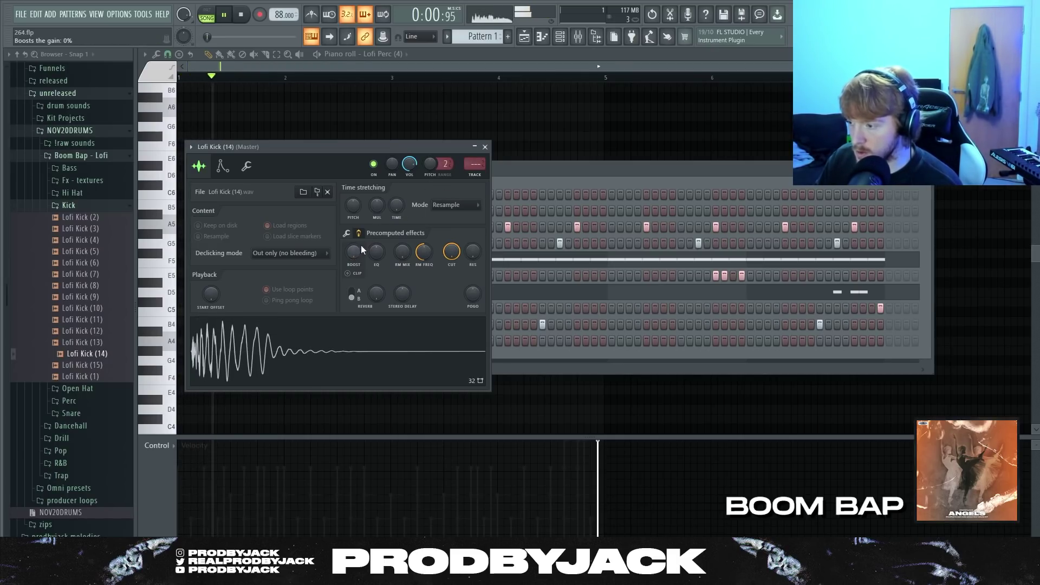
click(485, 147)
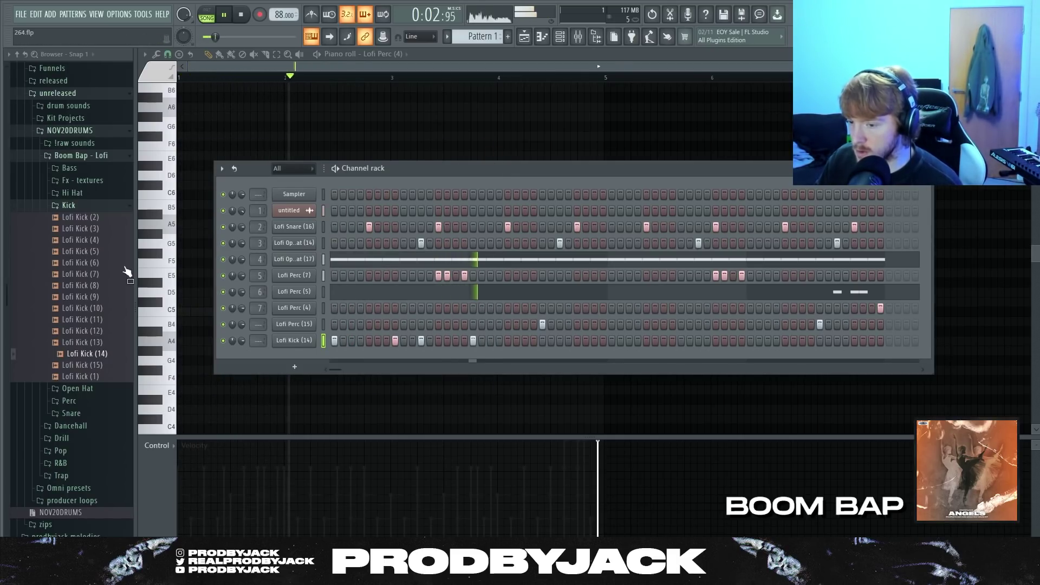
Replace the kick channel's sample with Lofi Kick (6) and raise its precomputed boost to 5%
key(space)
click(81, 251)
drag(247, 332, 290, 341)
key(space)
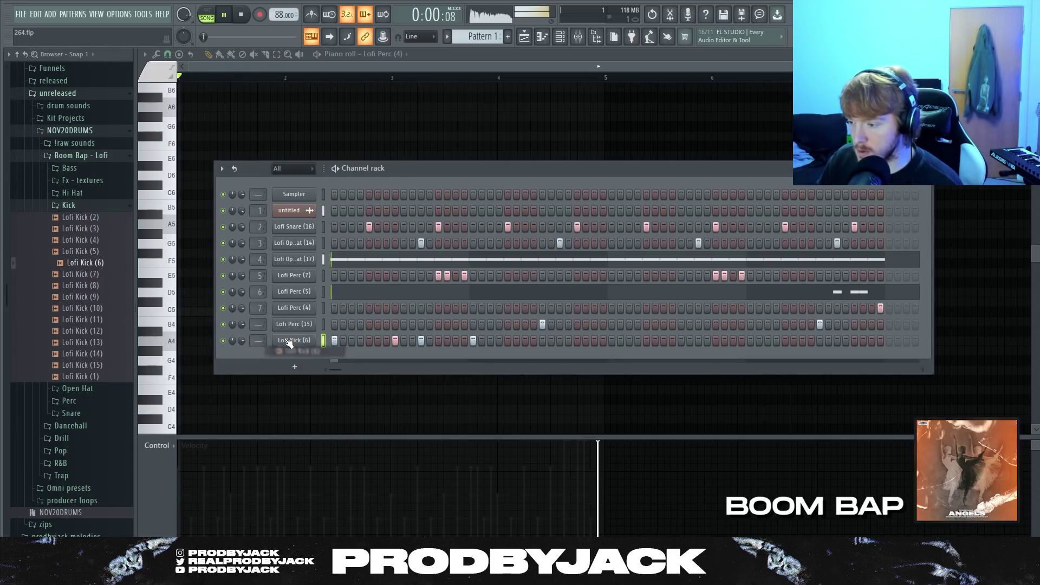
click(291, 341)
click(358, 234)
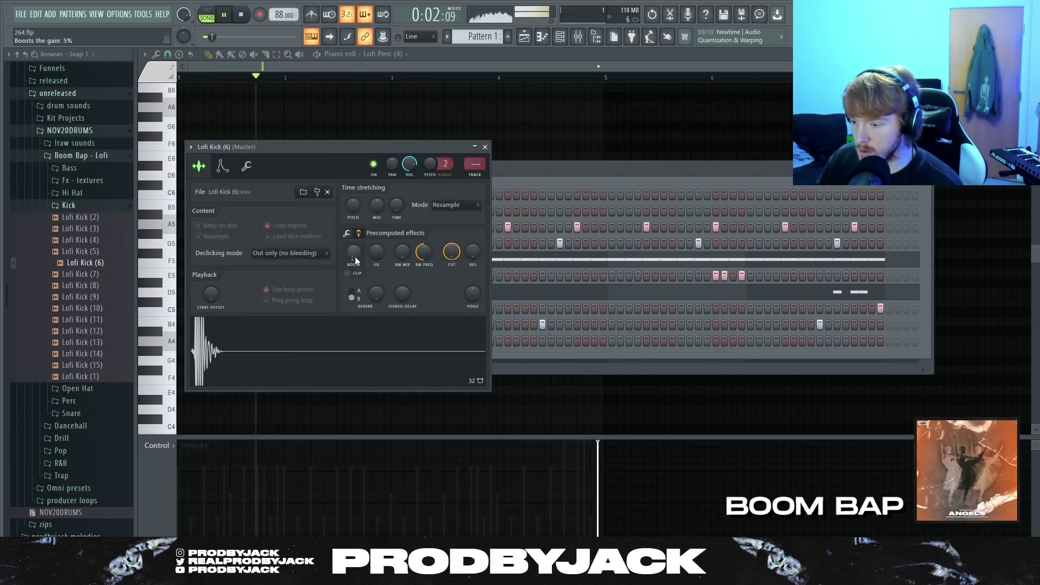
key(space)
click(484, 146)
Edit Lofi Kick (6) in the piano roll and delete its note on step 8
right_click(305, 341)
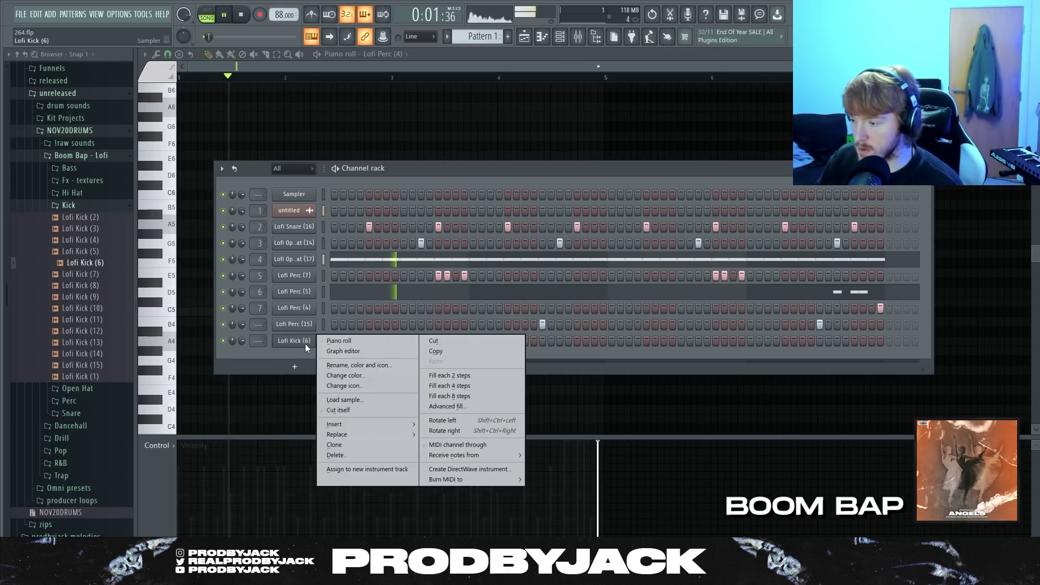
click(352, 340)
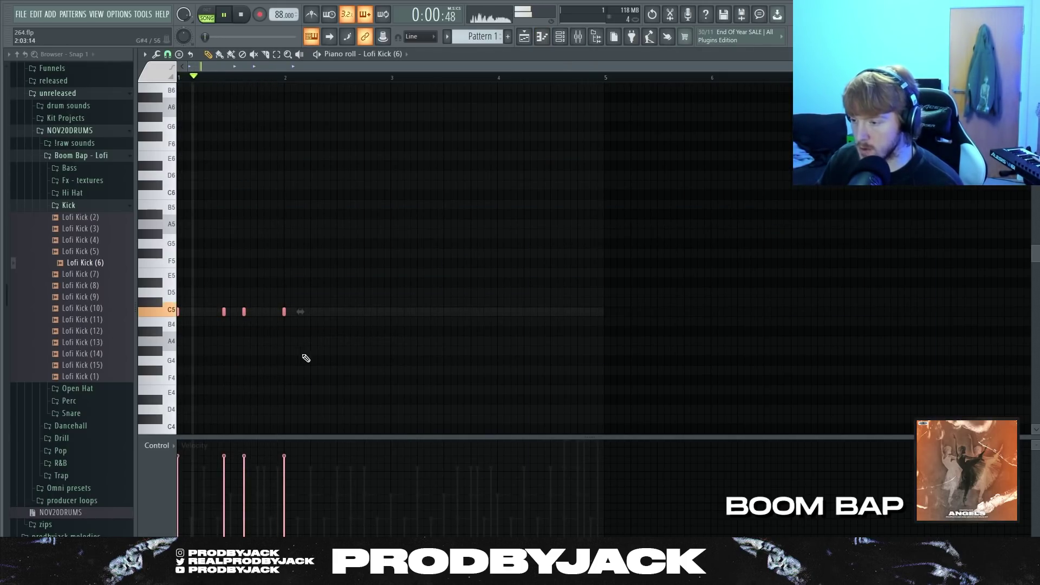
right_click(223, 313)
scroll(240, 323, up, 2)
Try extra kick notes on step 12 and on step 10 around the step 11 hit, removing each one again
click(262, 313)
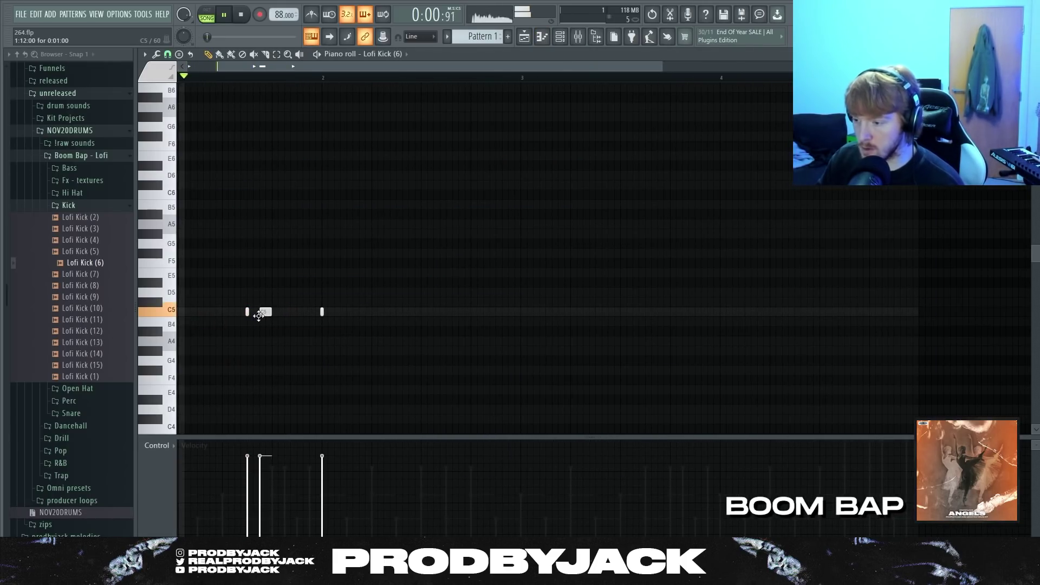
right_click(265, 312)
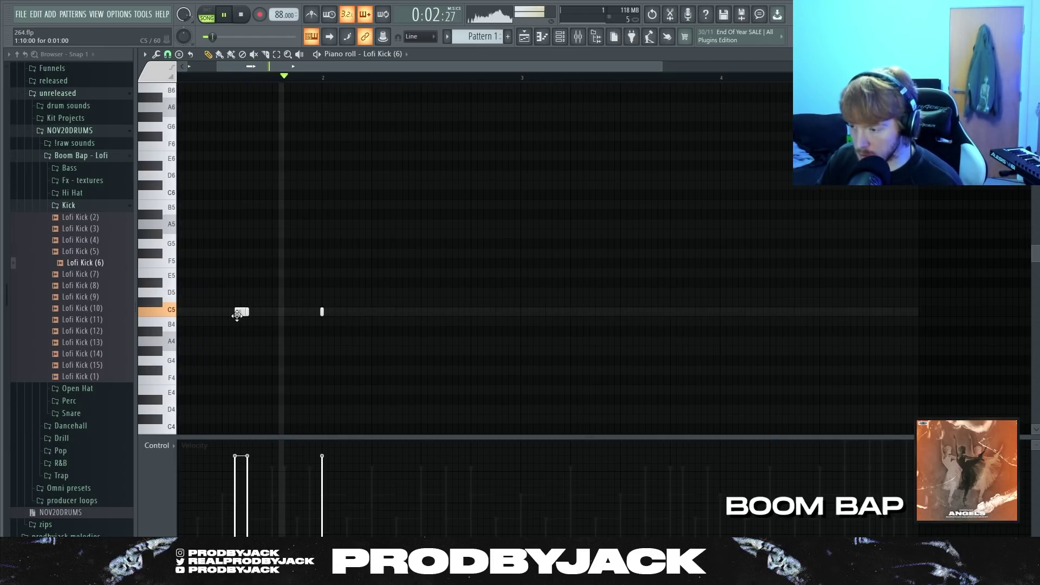
right_click(235, 313)
key(space)
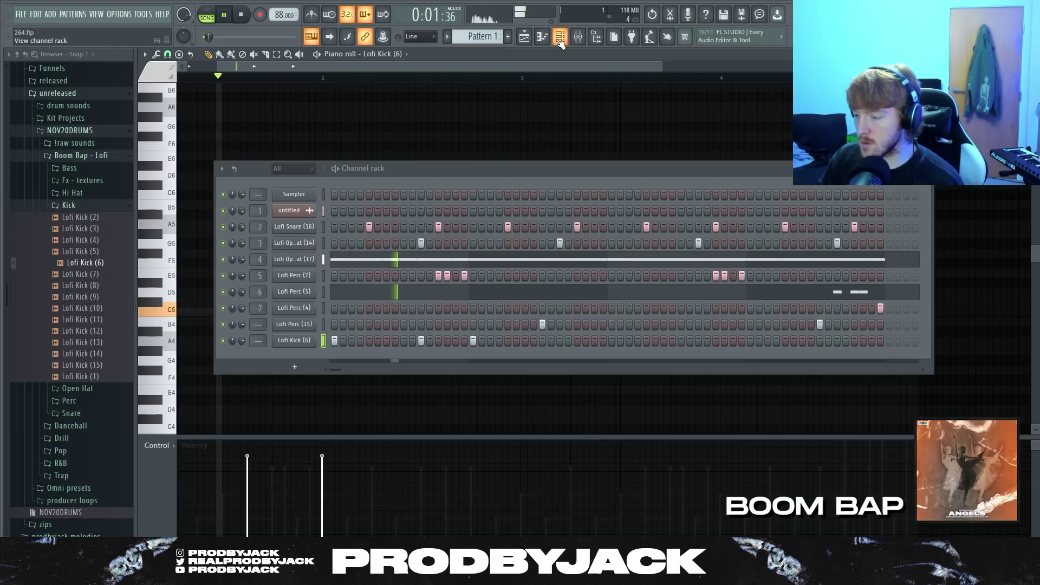
Route Lofi Perc (15) and Lofi Kick (6) to mixer tracks 8 and 9, and set the kick's sample start offset to 1%
key(F6)
key(space)
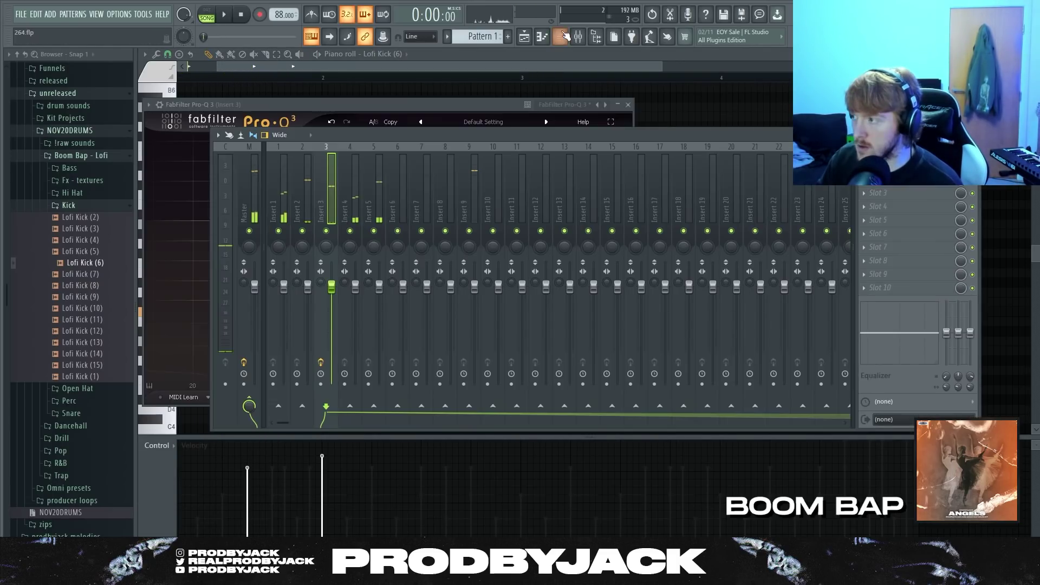
click(559, 37)
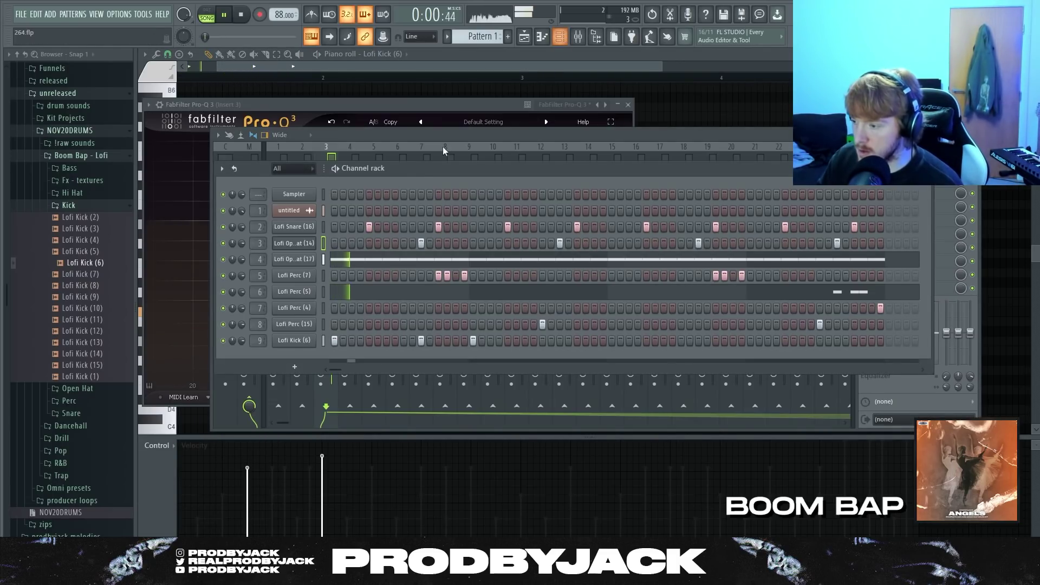
click(312, 341)
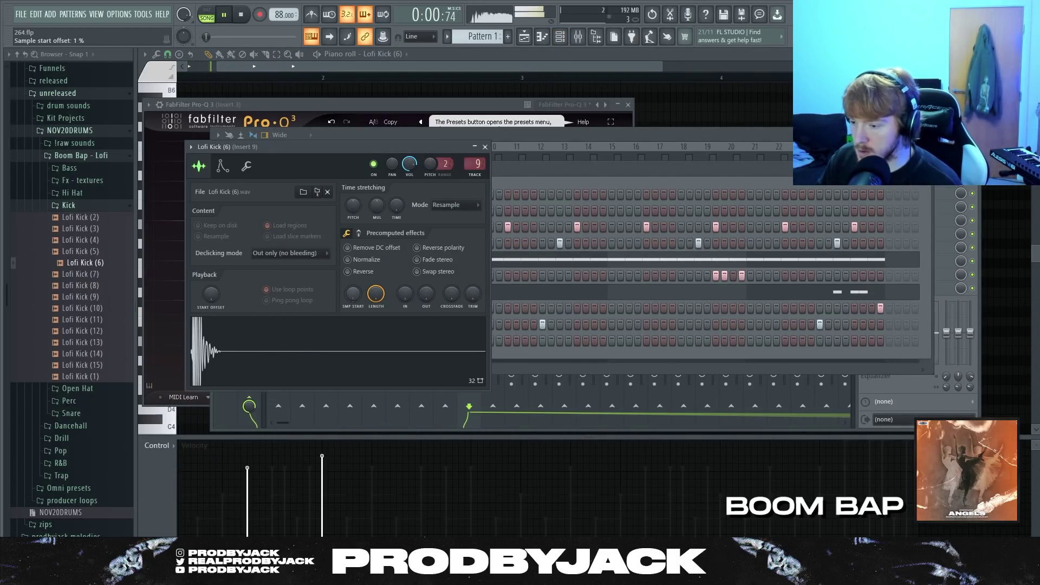
click(560, 38)
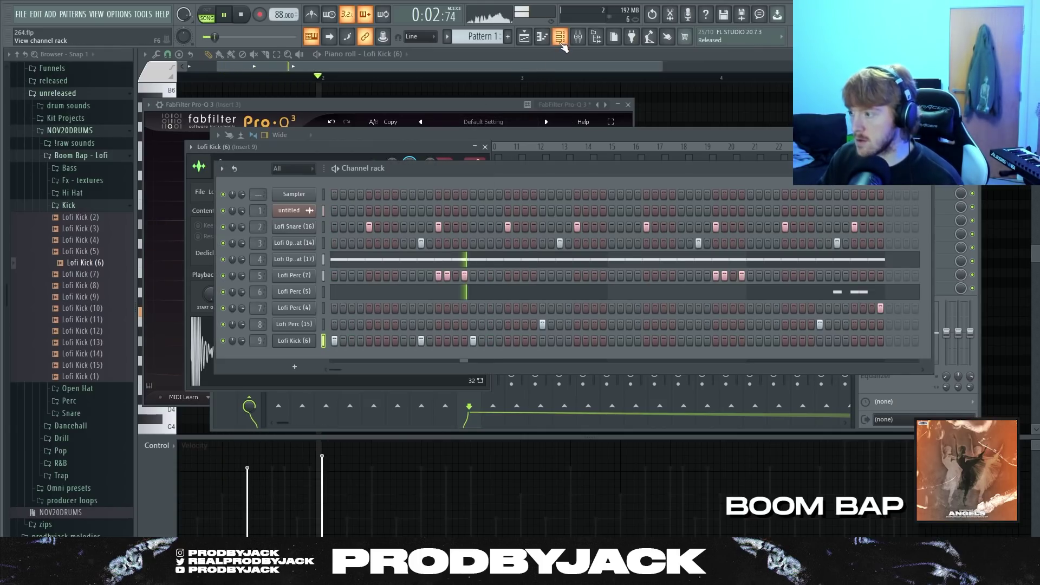
Compare the drum levels in the mixer and raise the kick's volume on Insert 9
click(579, 37)
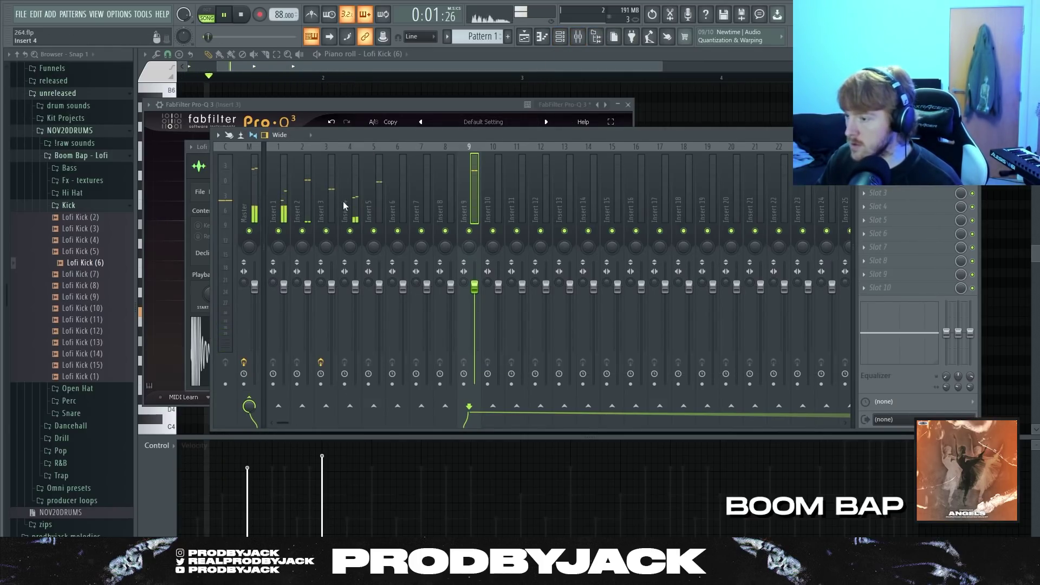
click(560, 38)
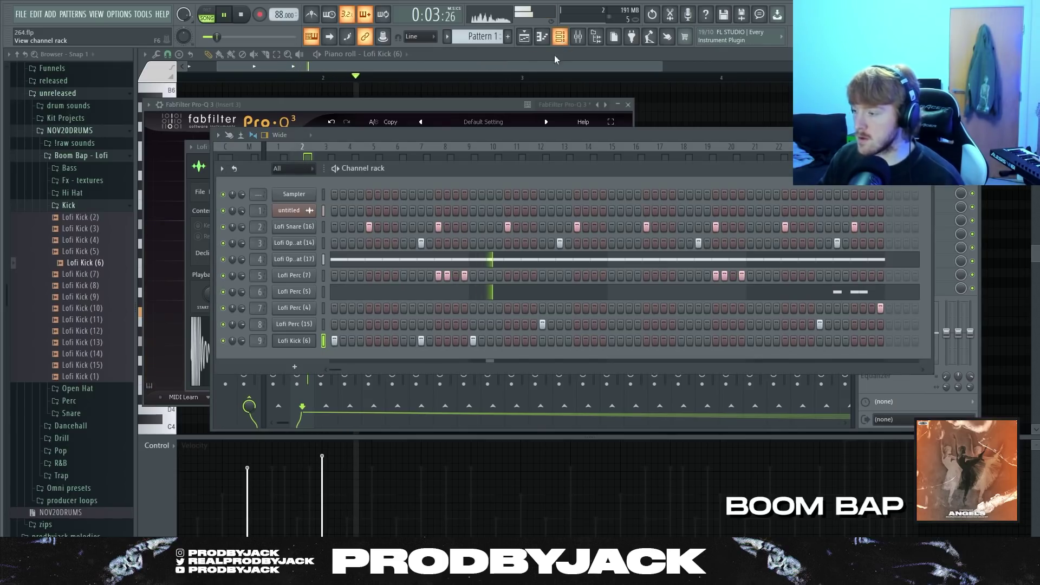
click(585, 42)
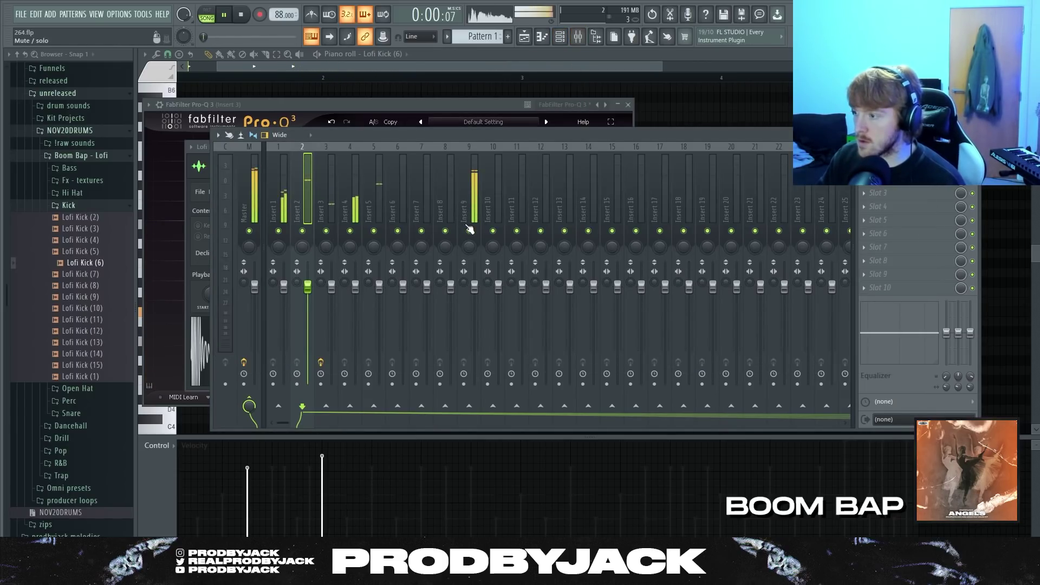
key(space)
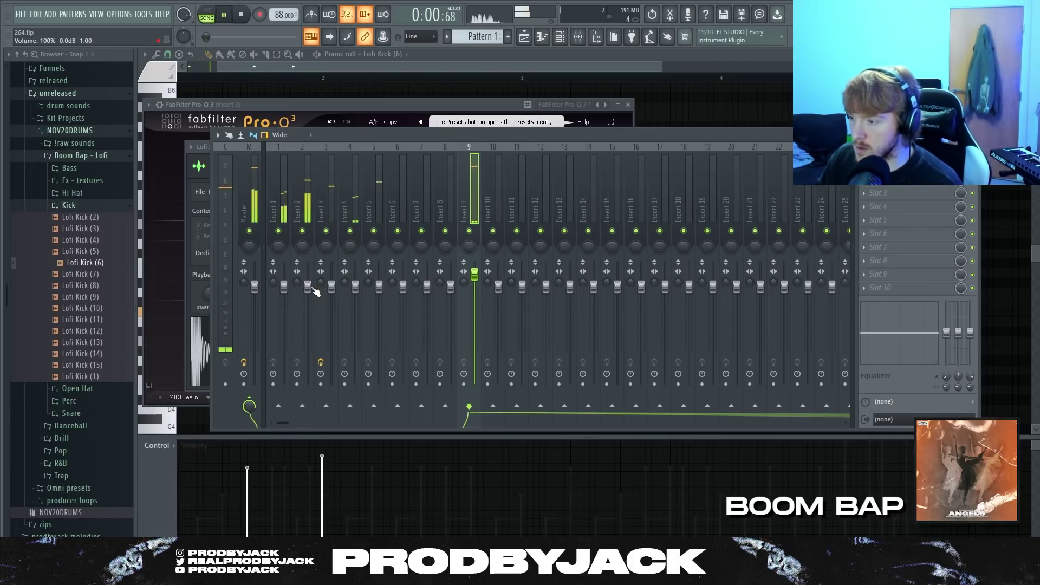
Raise the snare's volume on Insert 2 in the mixer and add a Lofi Kick (6) hit on step 33
drag(307, 286, 309, 268)
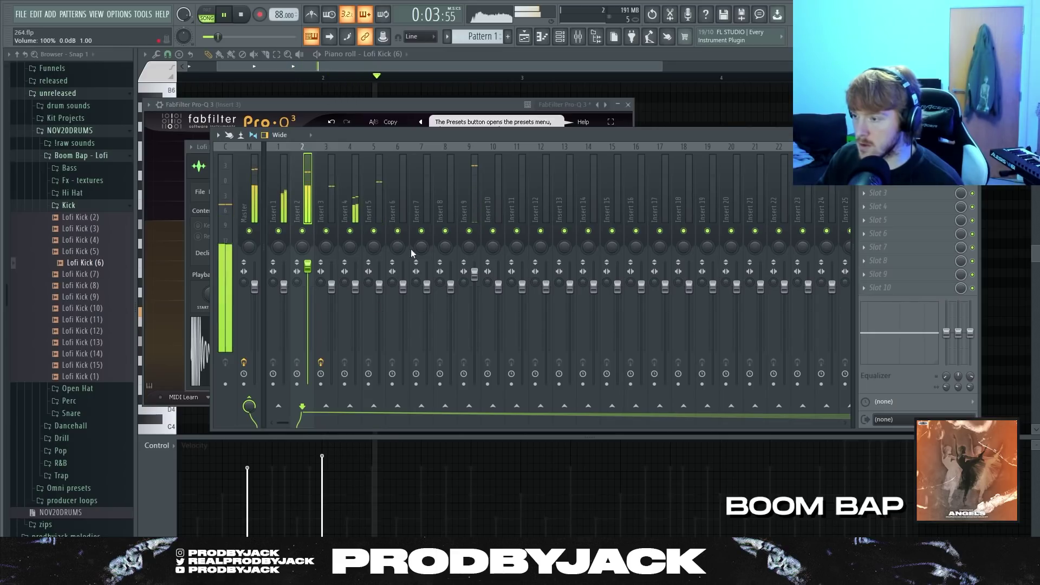
click(560, 36)
click(613, 340)
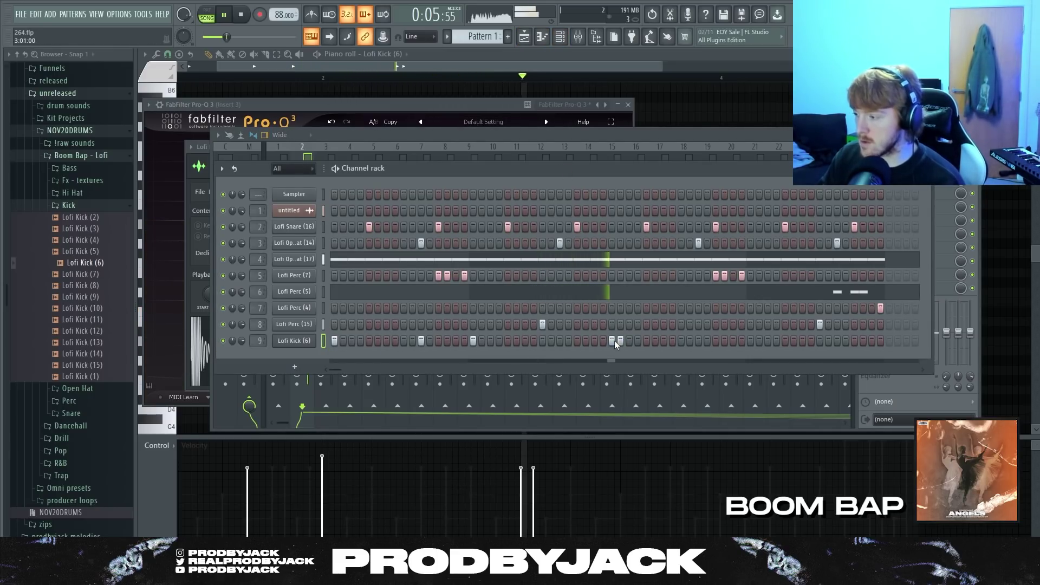
key(space)
key(space)
Try the opening Lofi Kick (6) hit on steps 2 and 3 in place of step 1 during playback
click(343, 342)
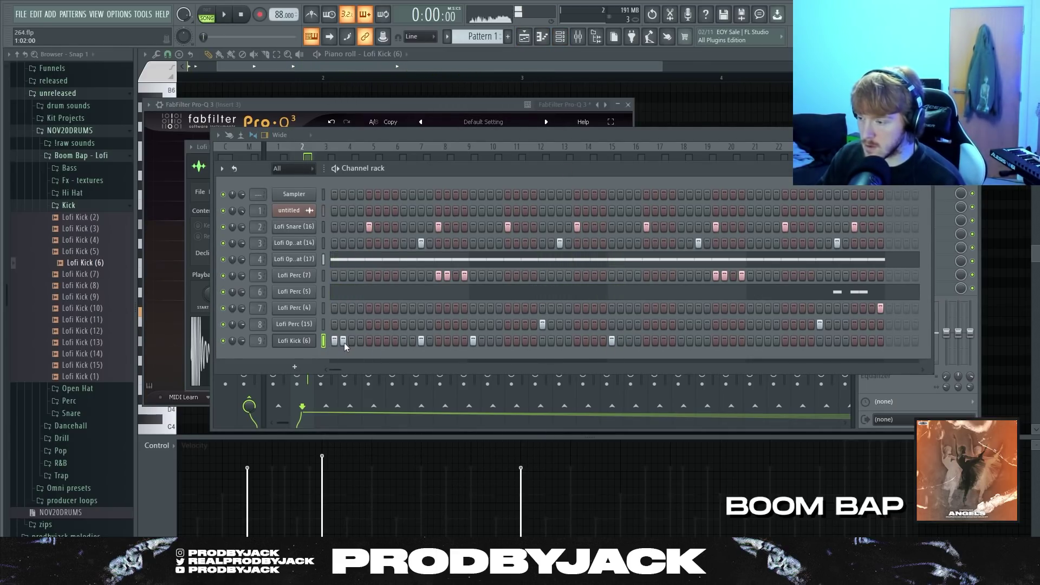
right_click(336, 342)
key(space)
key(space)
key(space)
right_click(344, 342)
click(352, 342)
right_click(352, 343)
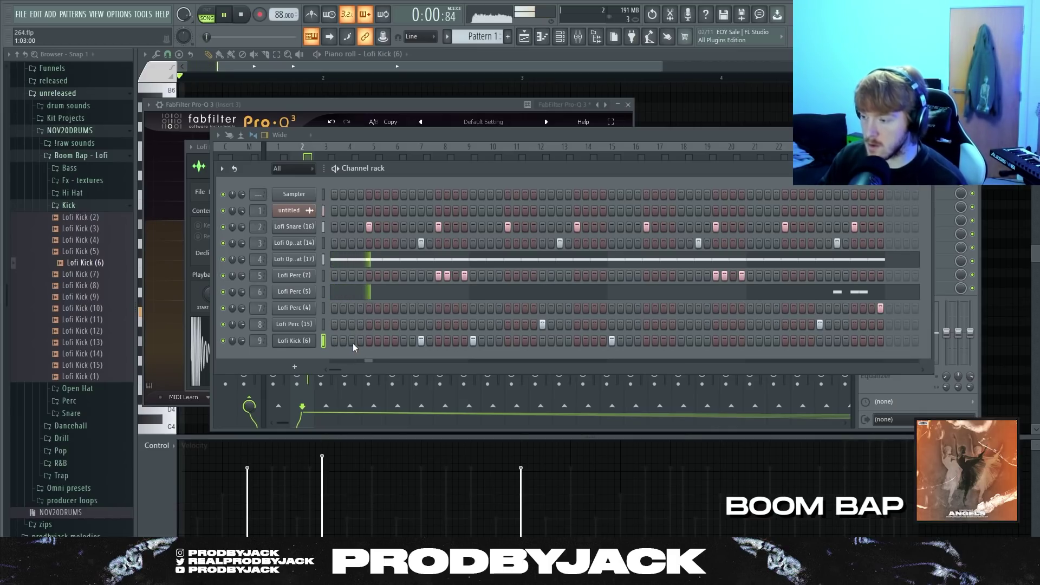
click(335, 342)
key(space)
key(space)
click(352, 342)
right_click(352, 343)
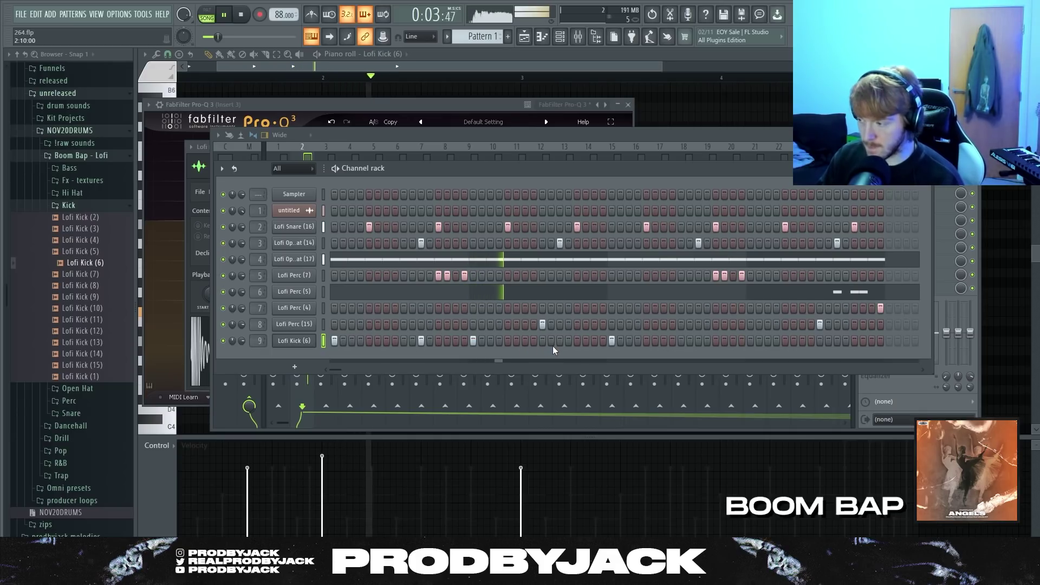
Add Lofi Kick (6) hits on steps 30, 43 and 49 in the channel rack
click(585, 340)
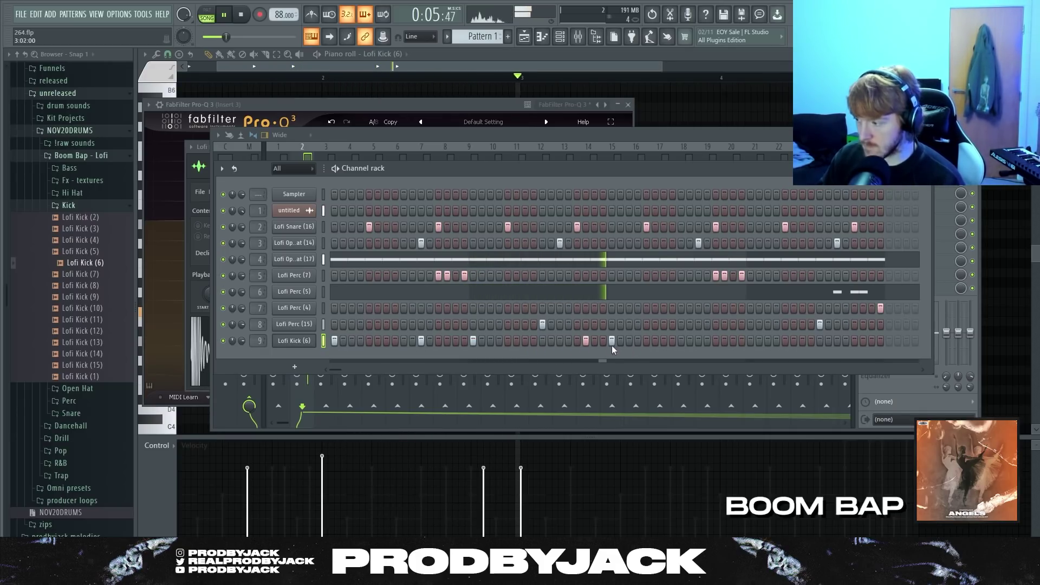
click(698, 340)
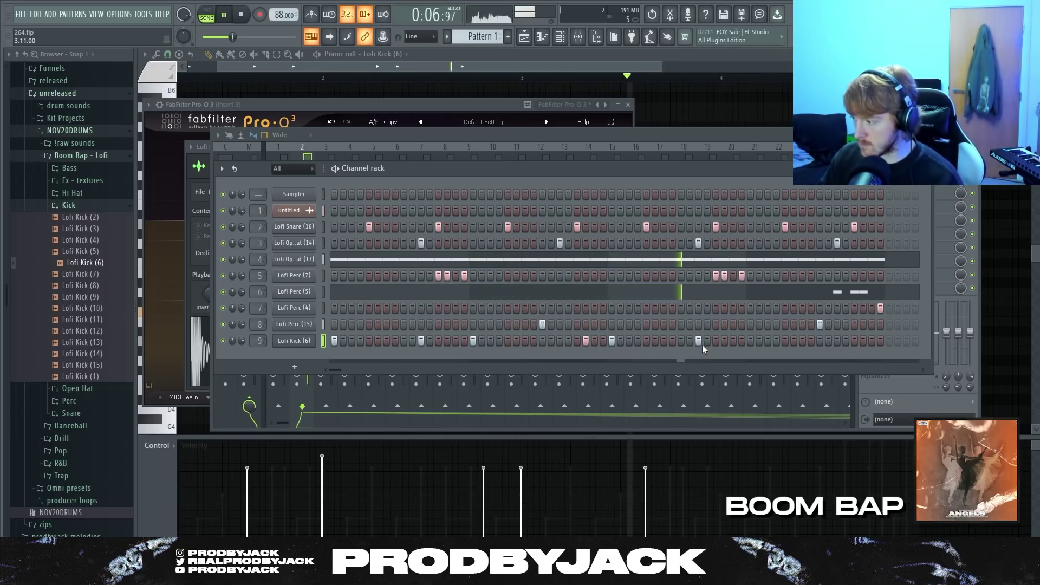
click(750, 340)
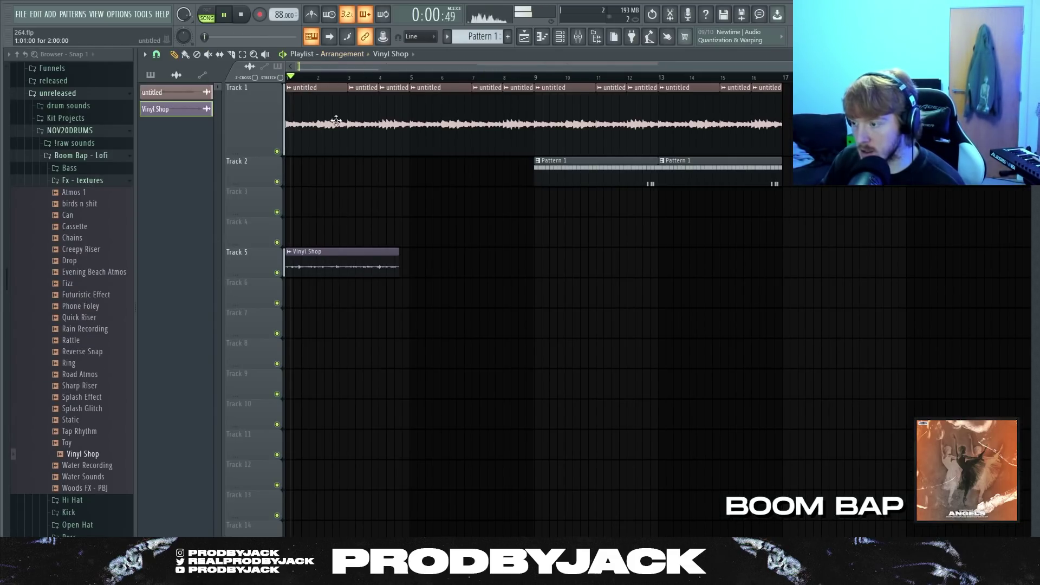
Set the Vinyl Shop channel volume to 49%, then extend its clip to bar 5 with the time-stretching mode on Auto
double_click(367, 265)
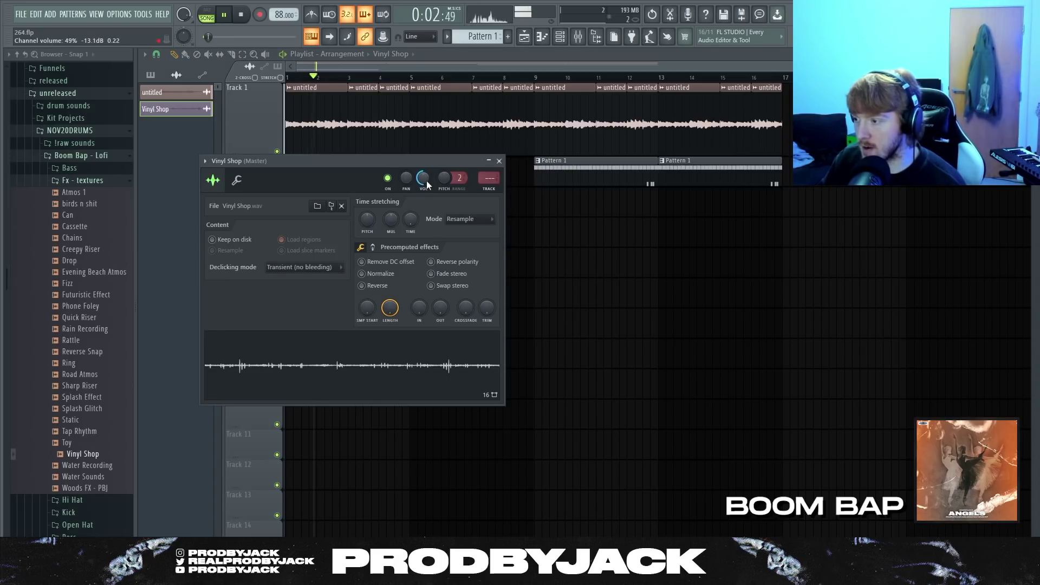
click(499, 161)
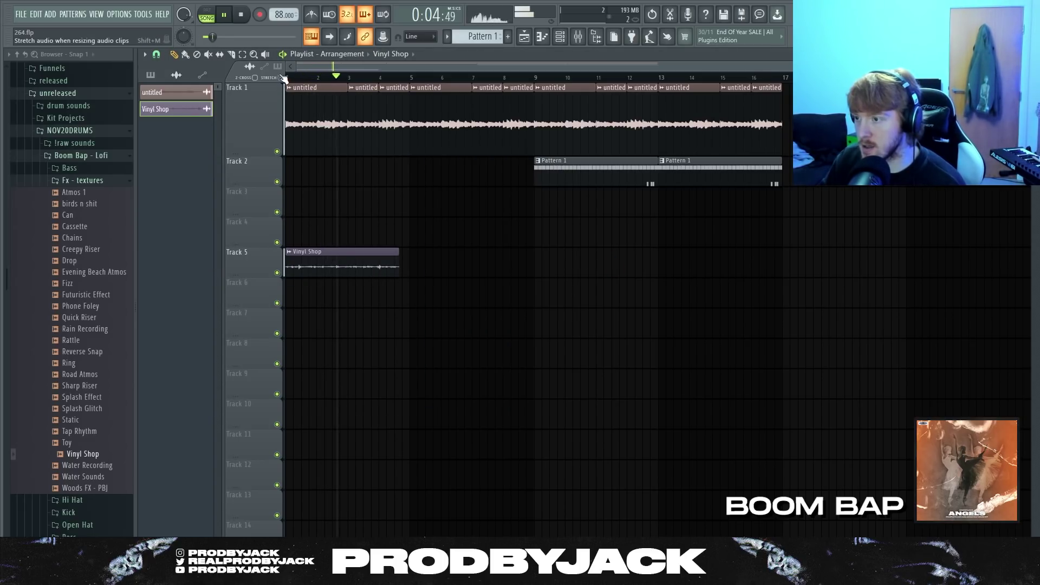
scroll(390, 268, up, 3)
drag(424, 274, 462, 273)
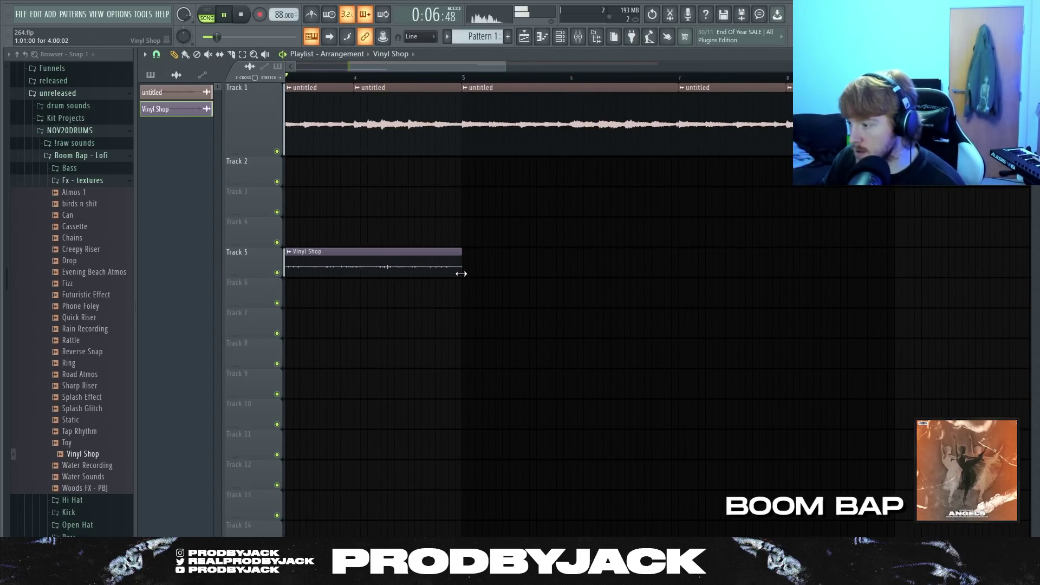
double_click(453, 270)
click(458, 220)
click(467, 322)
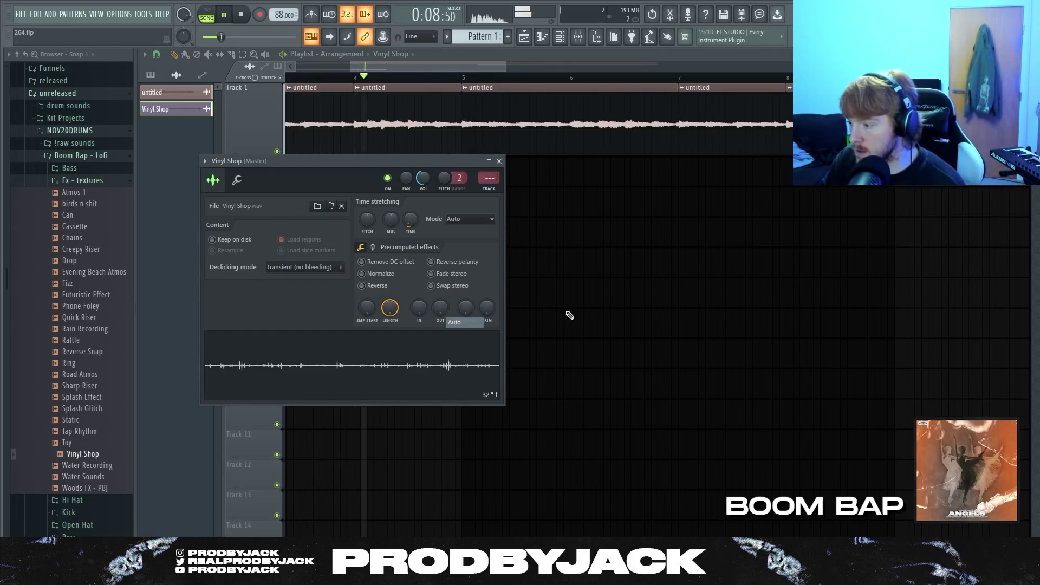
key(Escape)
Duplicate the four-bar Vinyl Shop clip along Track 5 until it reaches bar 17
drag(489, 250, 412, 280)
key(ctrl+b)
scroll(396, 295, down, 3)
ctrl+click(453, 317)
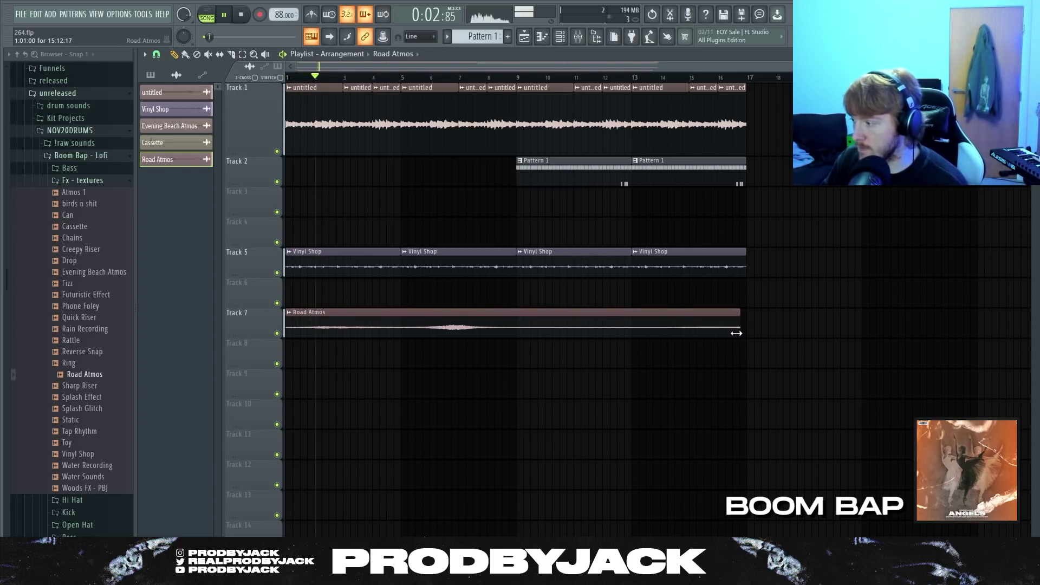
Shorten the Road Atmos clip on Track 7 to end at bar 9 and check its channel settings
drag(736, 333, 517, 330)
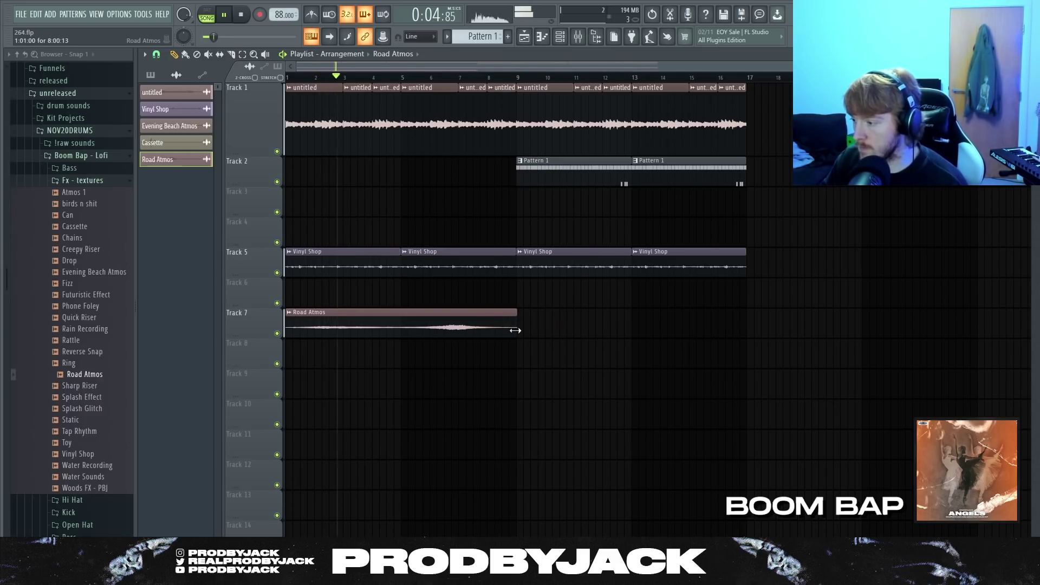
double_click(509, 329)
key(Escape)
scroll(524, 329, up, 3)
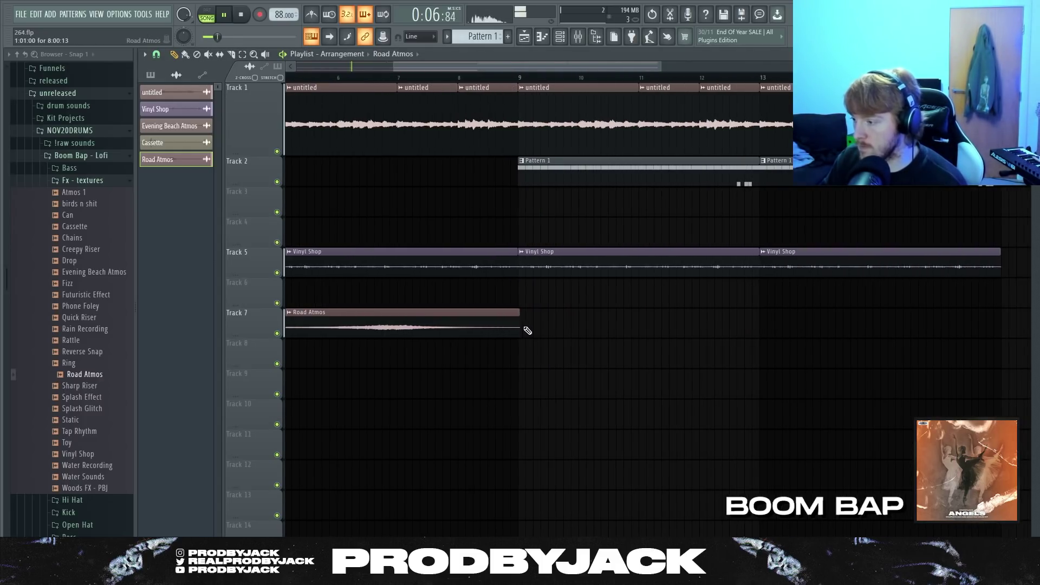
double_click(517, 325)
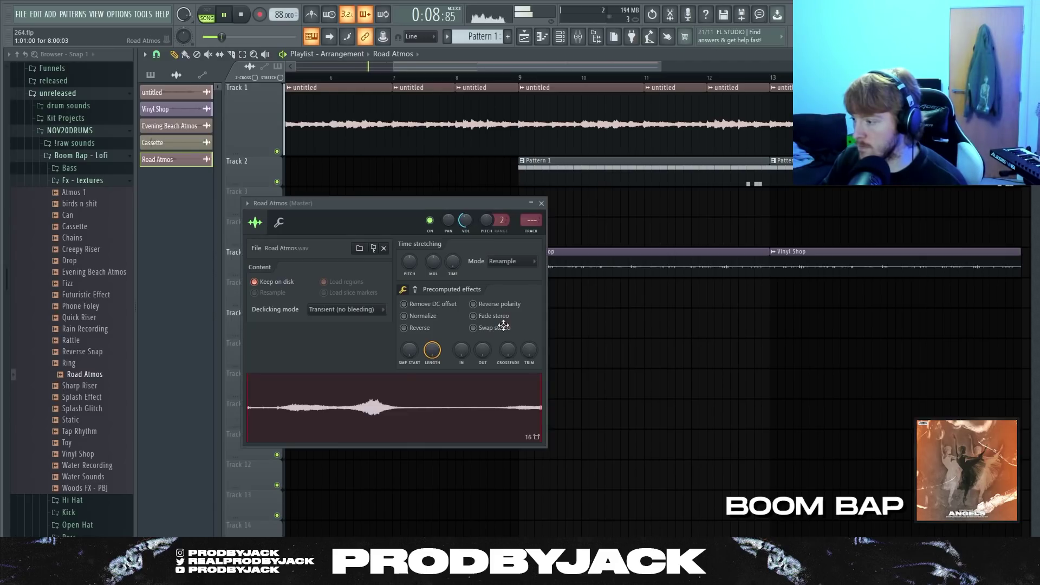
key(Escape)
scroll(381, 267, down, 3)
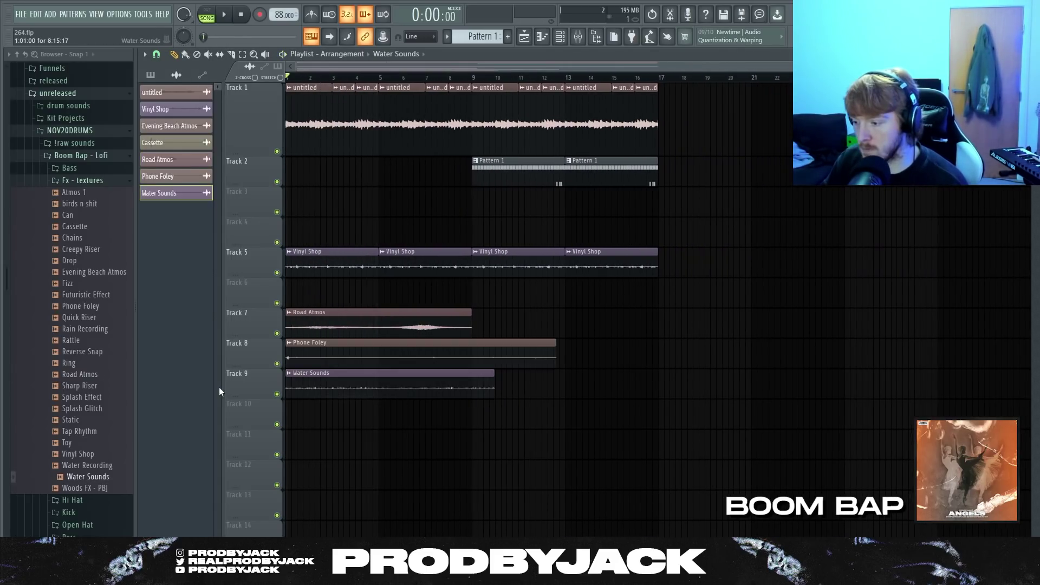
Shorten the Water Sounds clip on Track 9 to end at about bar 5 and open its channel settings
drag(492, 392, 381, 393)
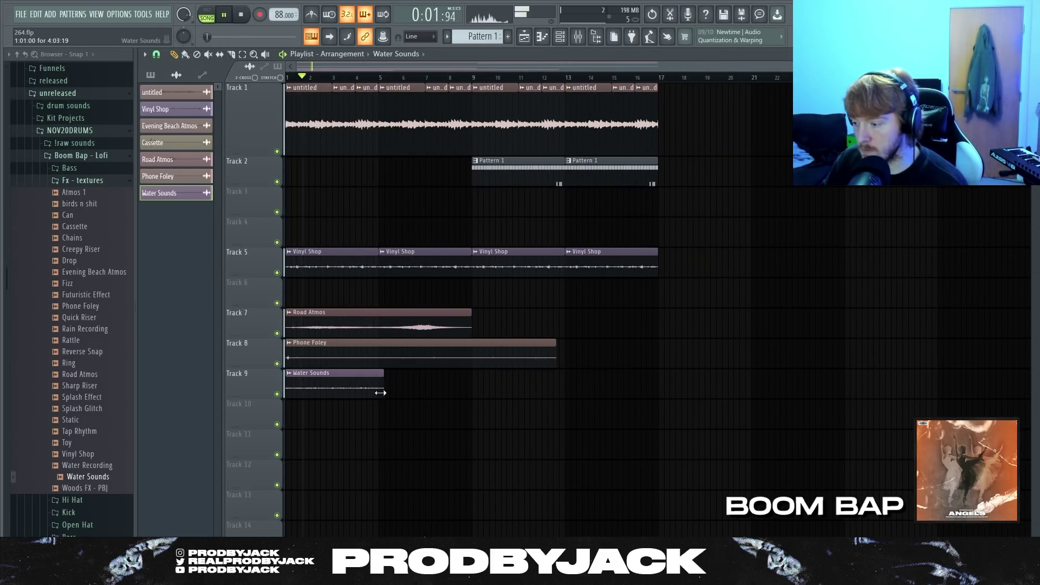
double_click(357, 390)
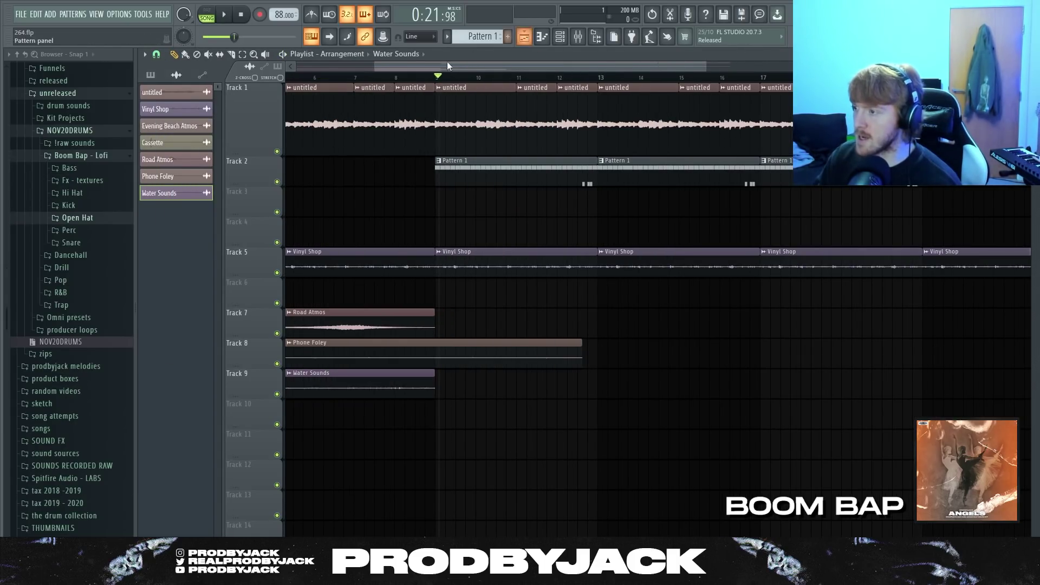
scroll(448, 66, up, 4)
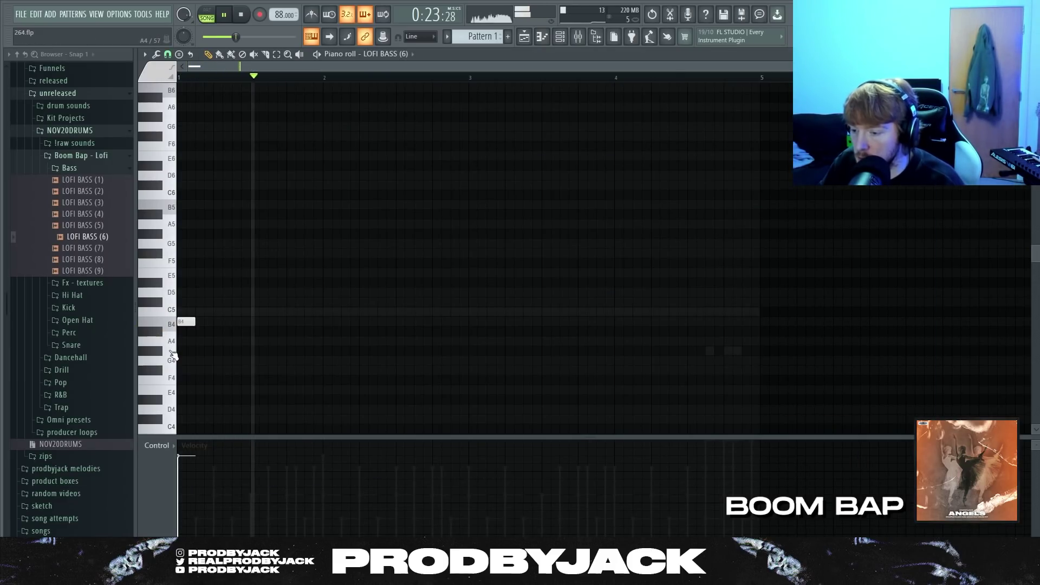
Audition G4 and D5 for LOFI BASS (6), then add a D5 note at 1:11:00 lasting 0:03:12
click(166, 358)
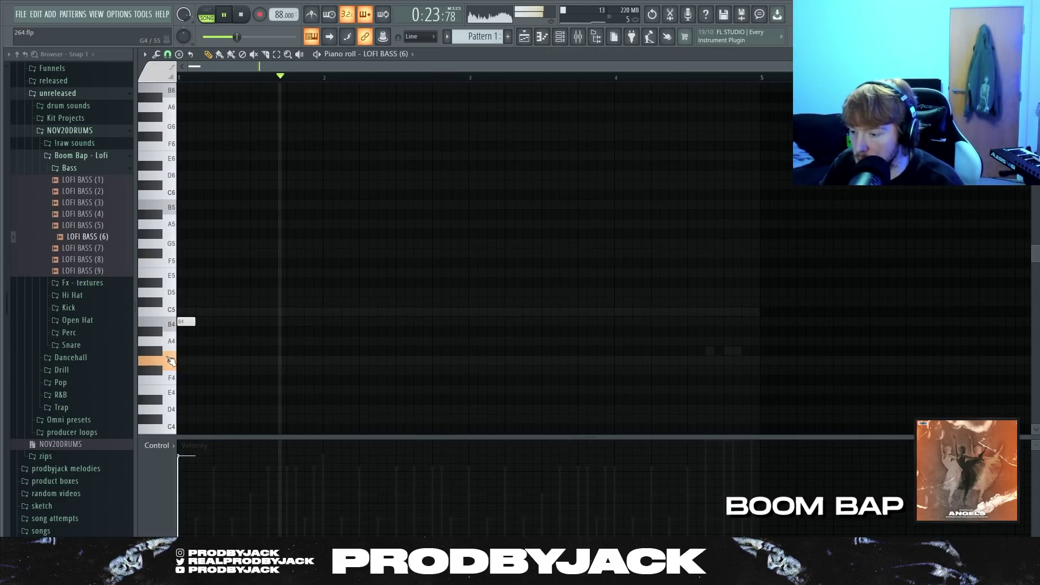
key(space)
key(space)
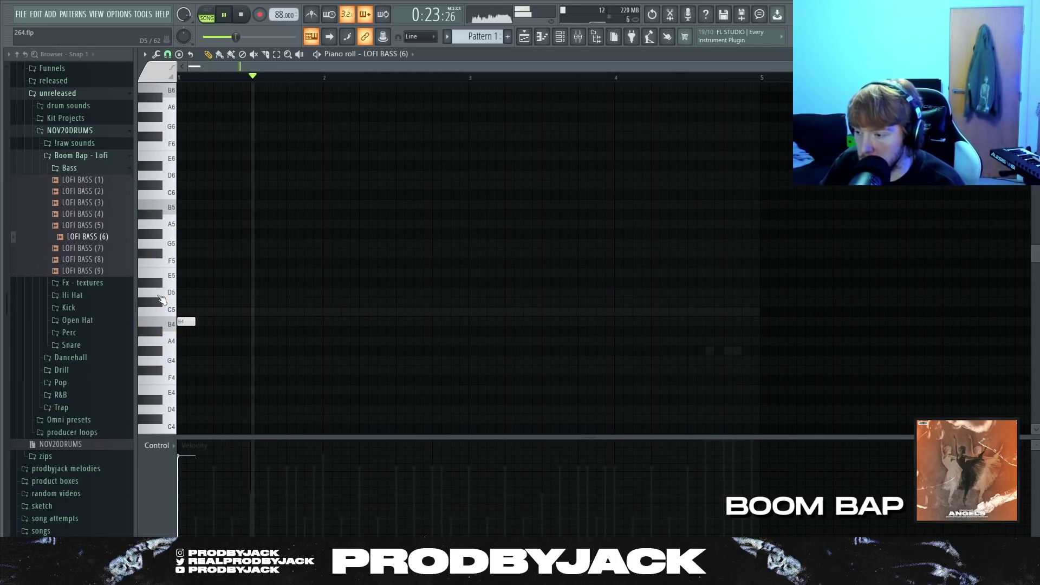
click(163, 297)
click(269, 292)
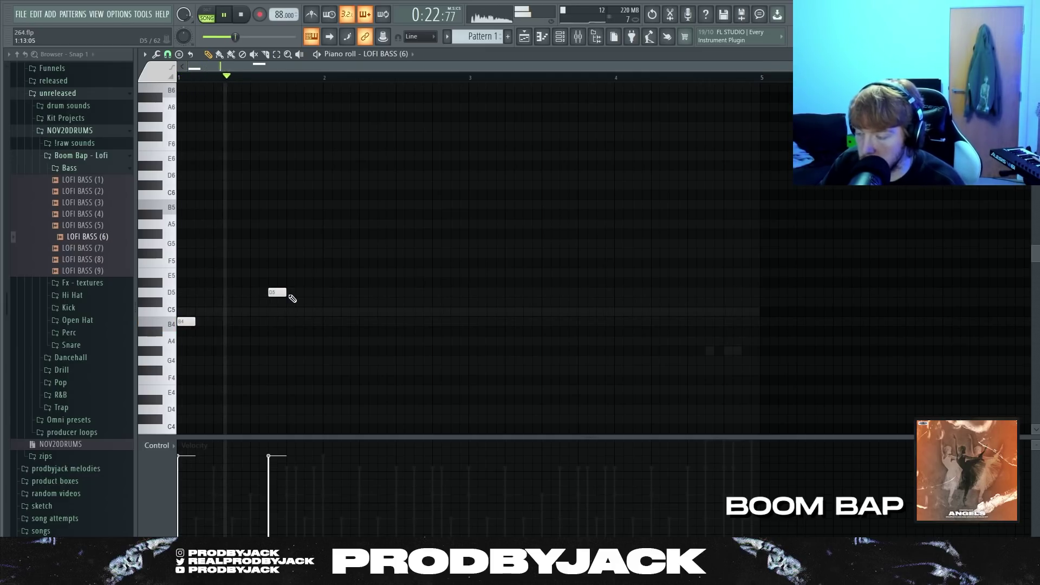
key(space)
drag(285, 293, 300, 293)
key(space)
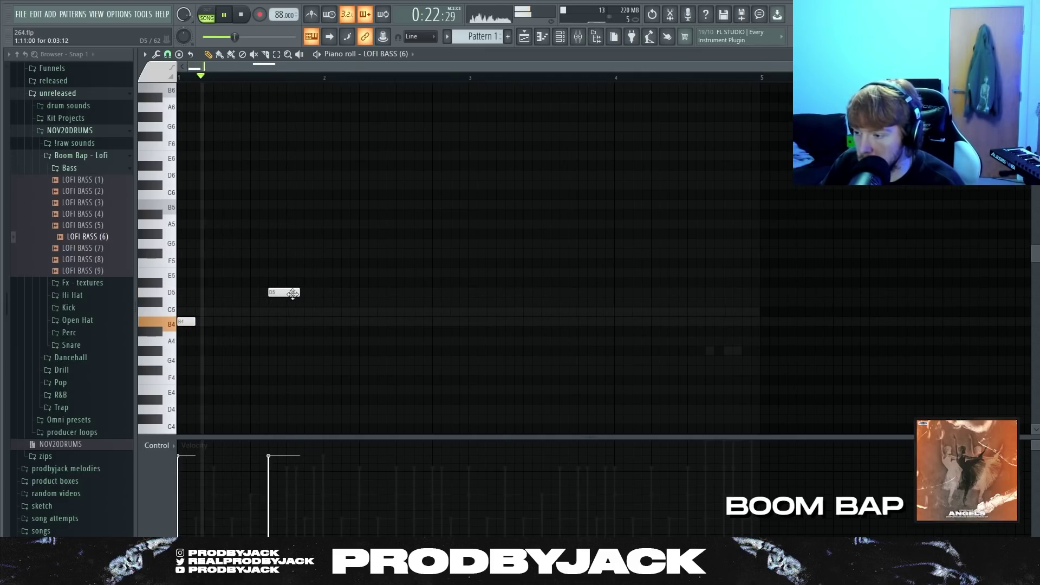
Add a second D5 bass note at 1:14:00 lasting 0:03:00 and a shortened B4 note at 1:03:00
click(303, 293)
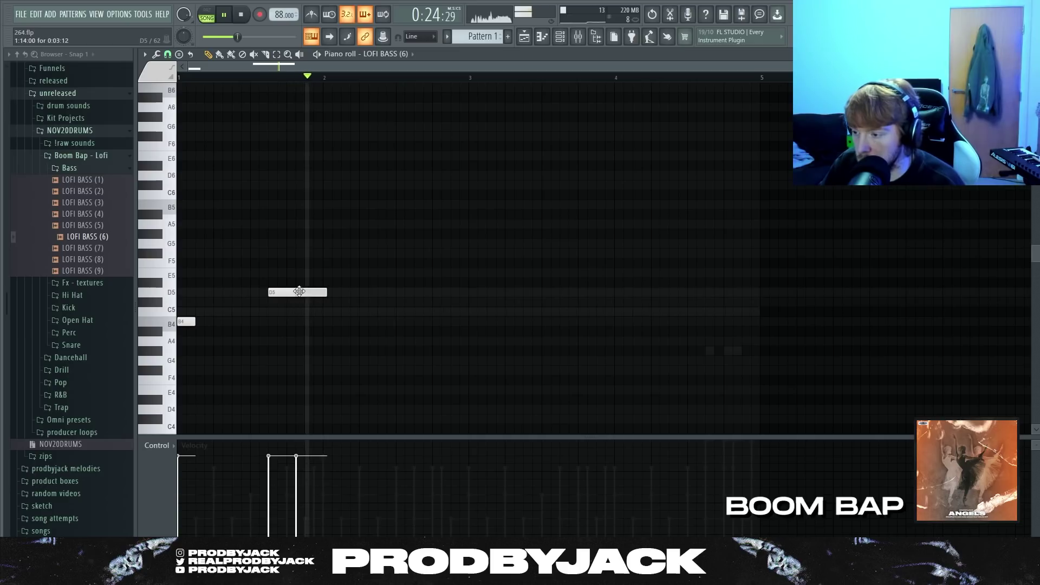
drag(302, 293, 320, 295)
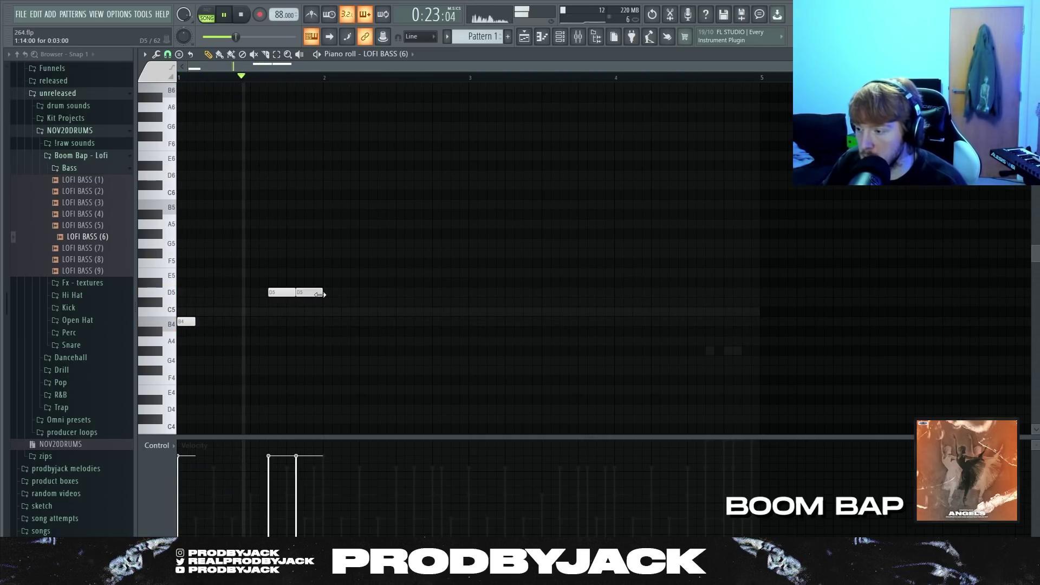
click(215, 324)
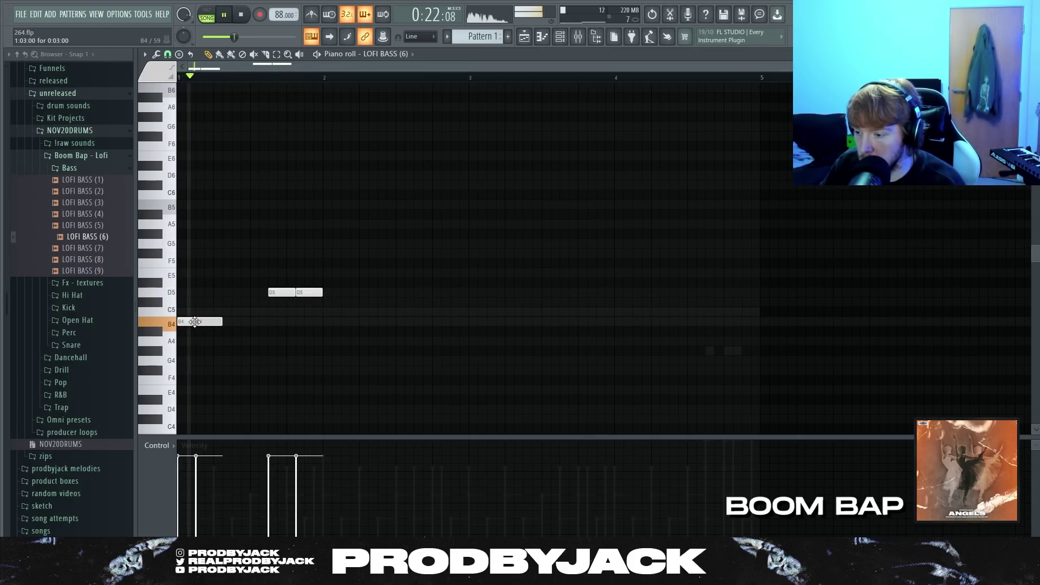
drag(222, 324, 213, 323)
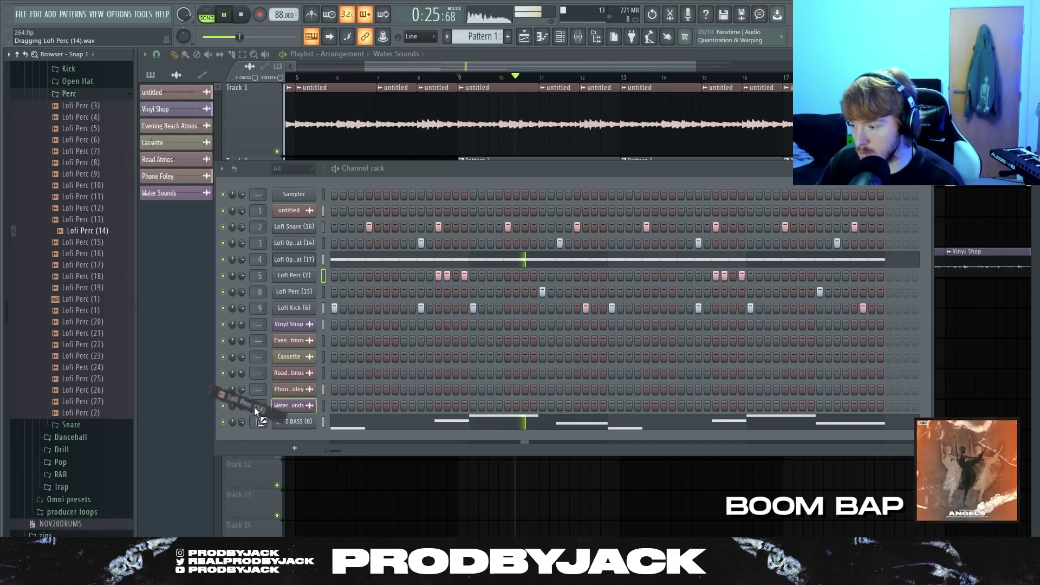
Load Lofi Perc (14) as a new channel below LOFI BASS (8) and place hits on steps 8 and 40
drag(255, 407, 304, 434)
click(394, 438)
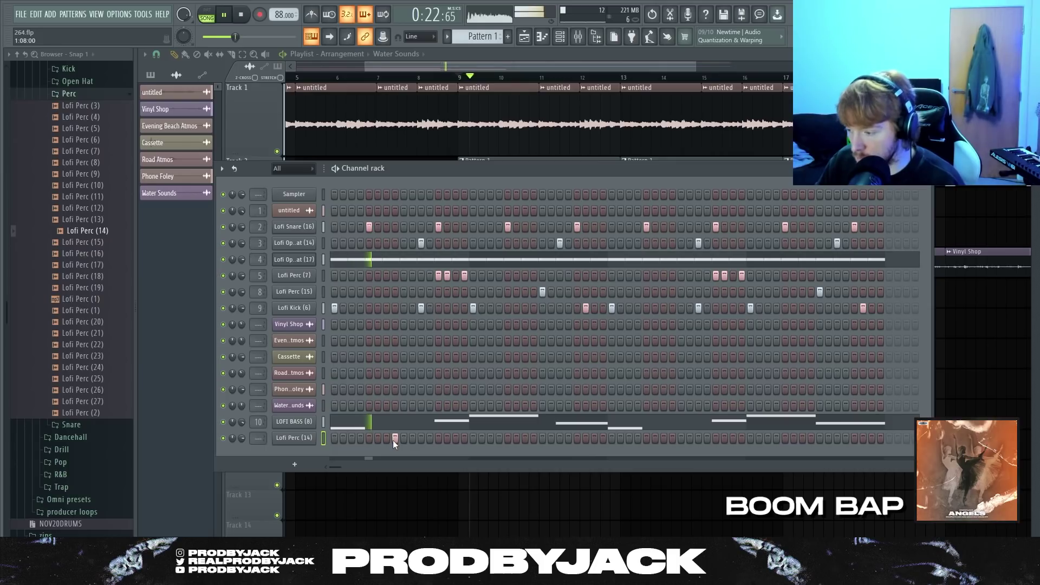
click(314, 438)
click(485, 147)
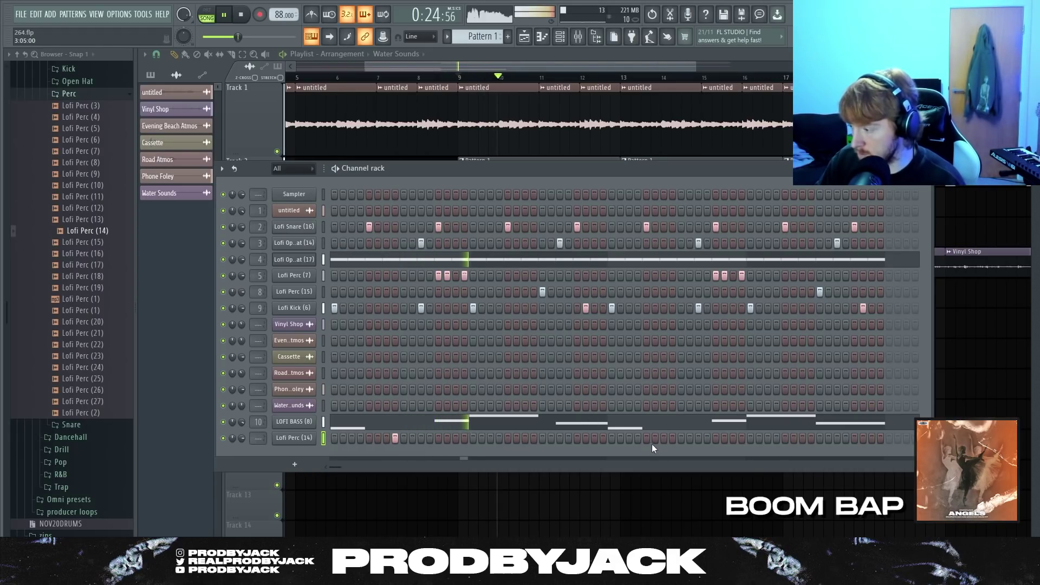
click(672, 438)
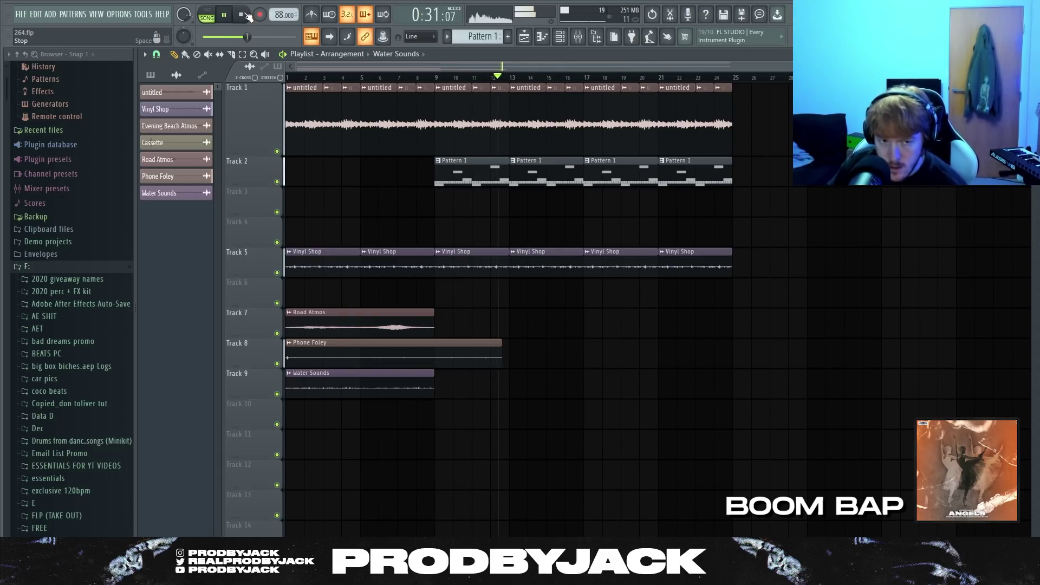
Stop playback, save the boom bap project and create a new project from the Basic 808 with limiter template
click(241, 14)
key(ctrl+s)
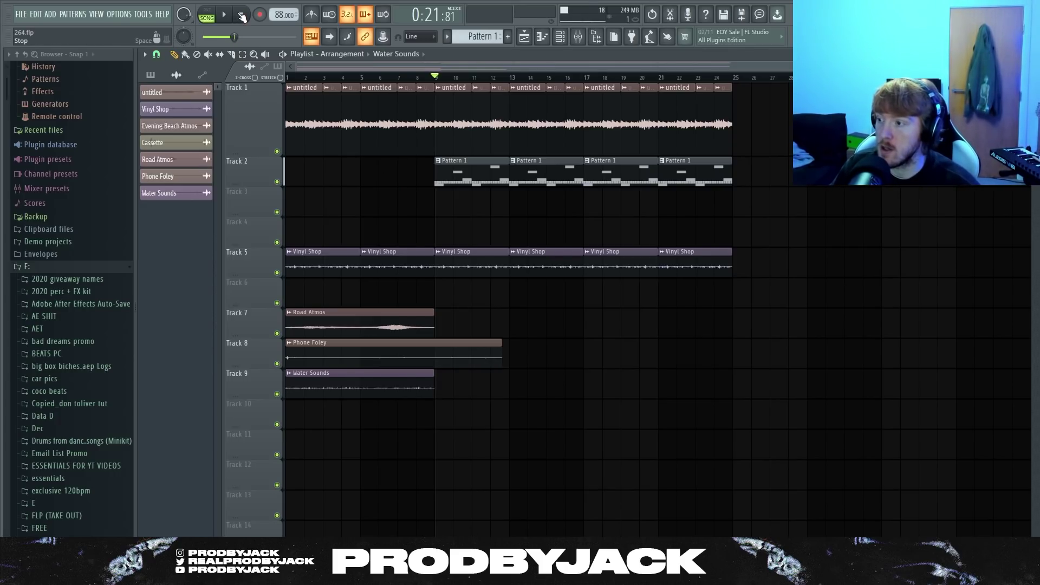
click(16, 16)
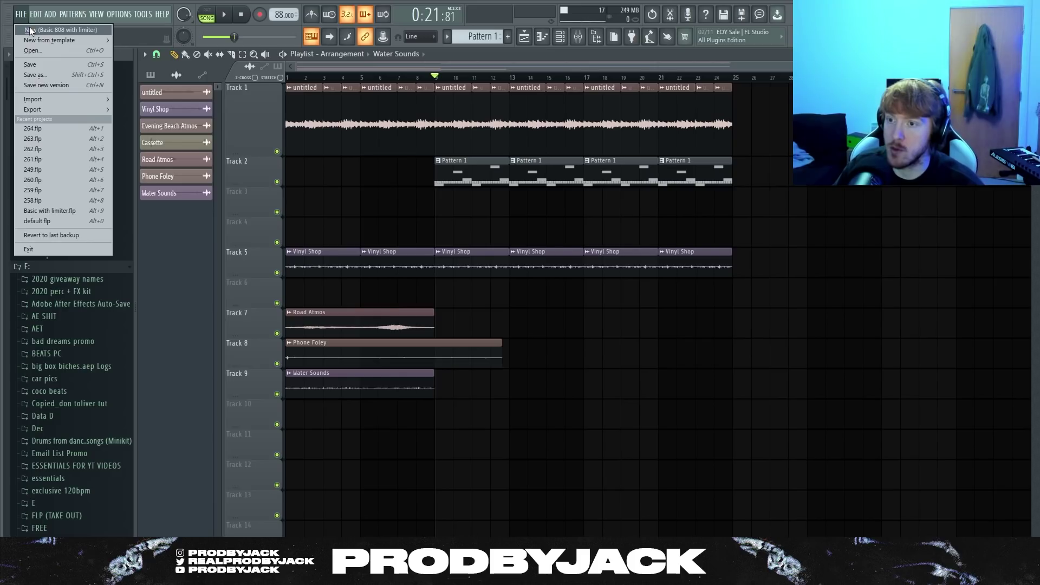
click(30, 31)
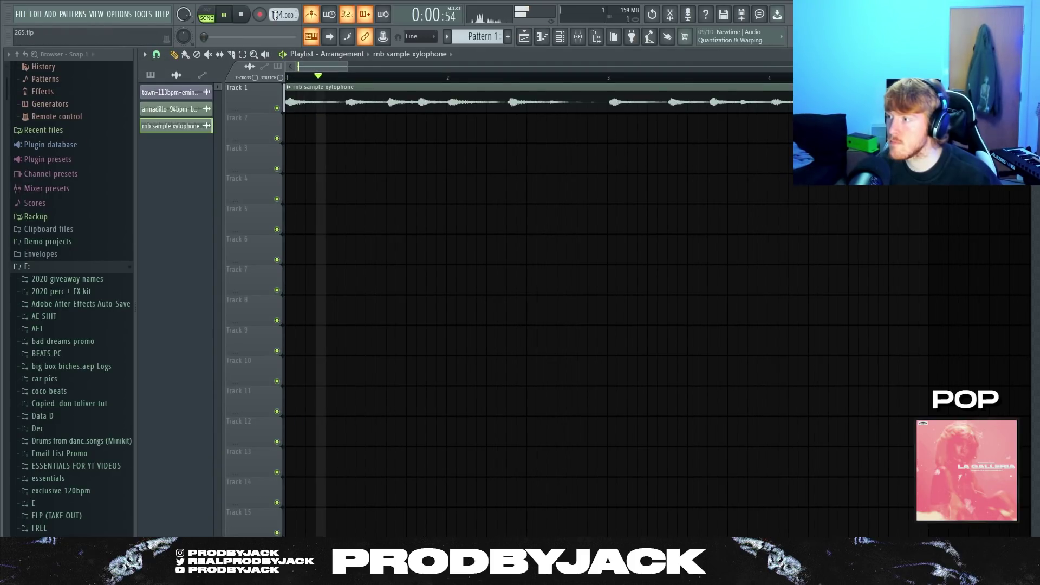
Set the new project's tempo to 103 BPM
scroll(276, 14, down, 1)
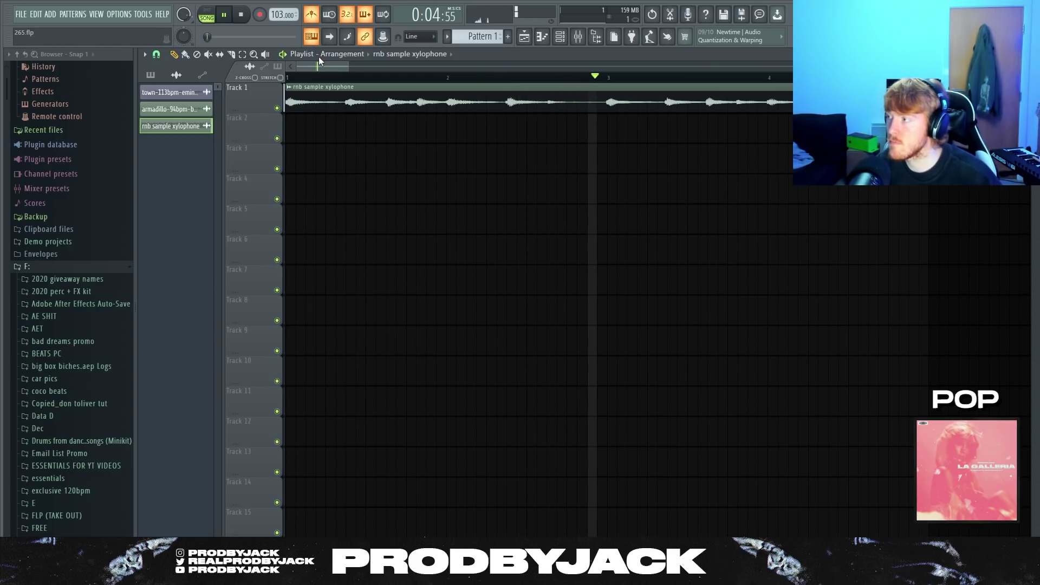
Load Pop Snare (4) from the kit's Pop folder as a new channel and place hits on steps 5 and 13
scroll(324, 119, down, 4)
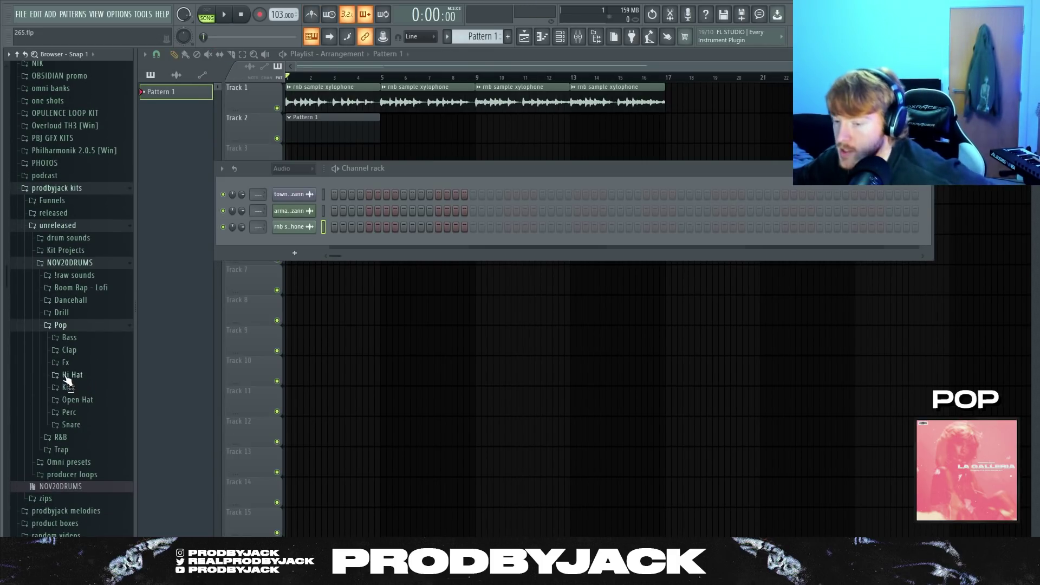
click(70, 425)
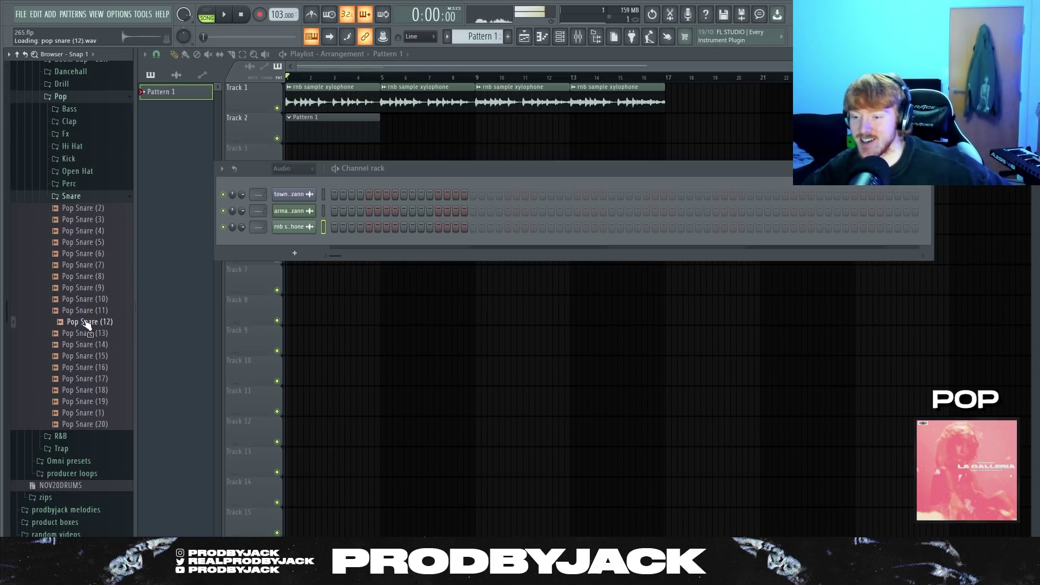
click(91, 311)
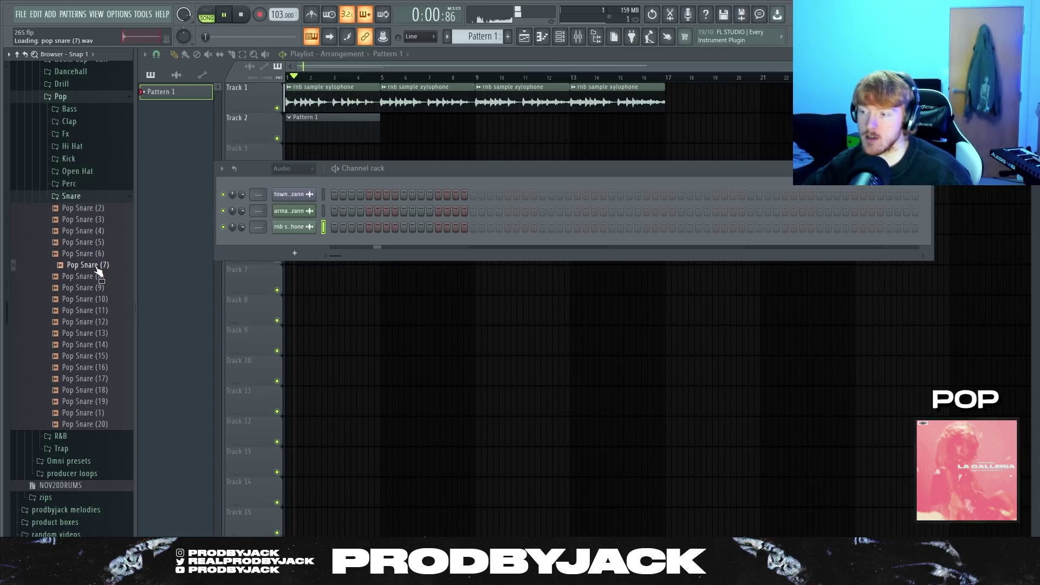
click(87, 253)
key(space)
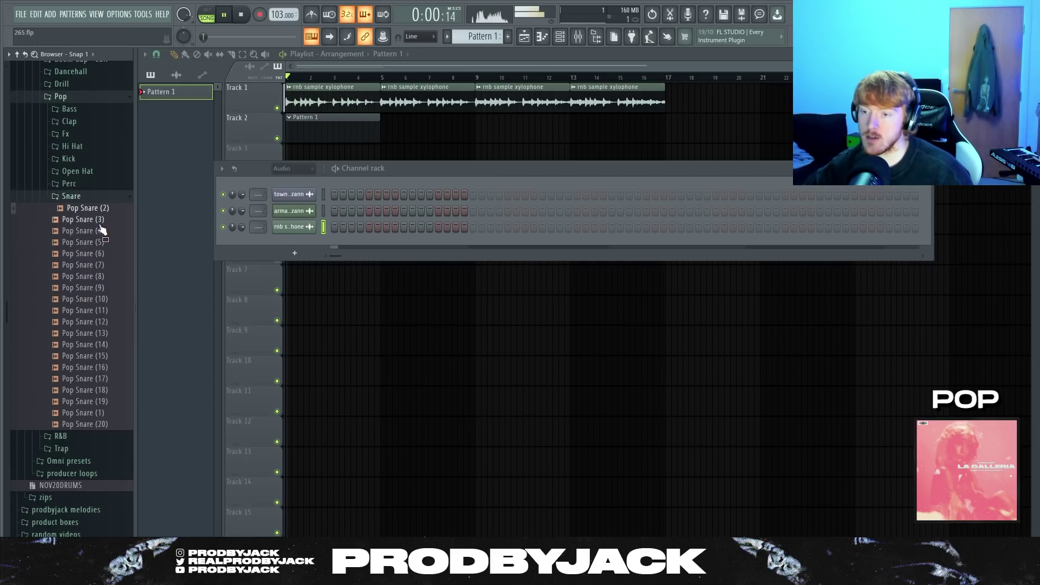
key(Down)
key(Down)
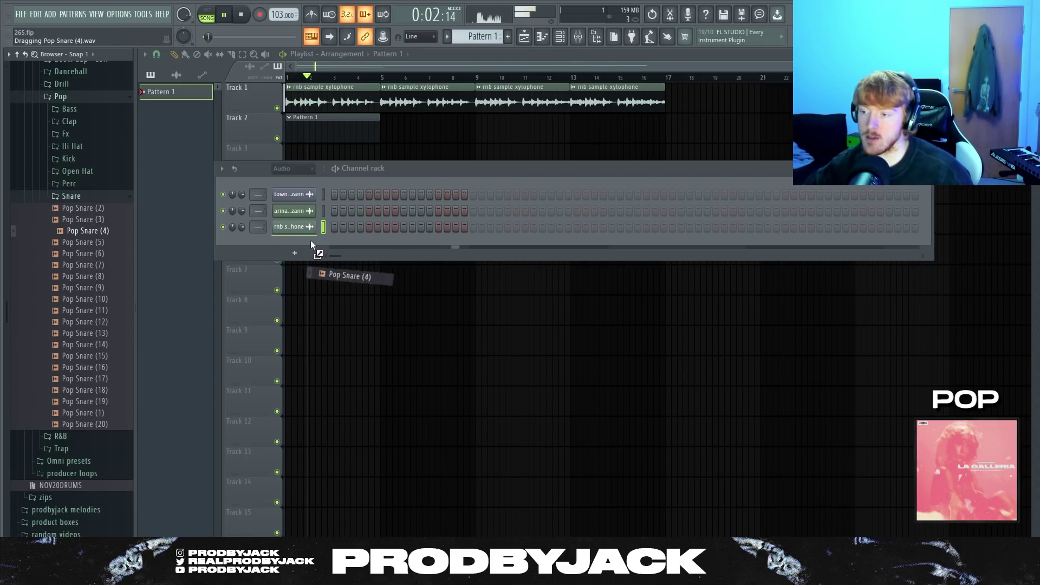
drag(311, 241, 312, 243)
key(space)
click(369, 210)
click(438, 210)
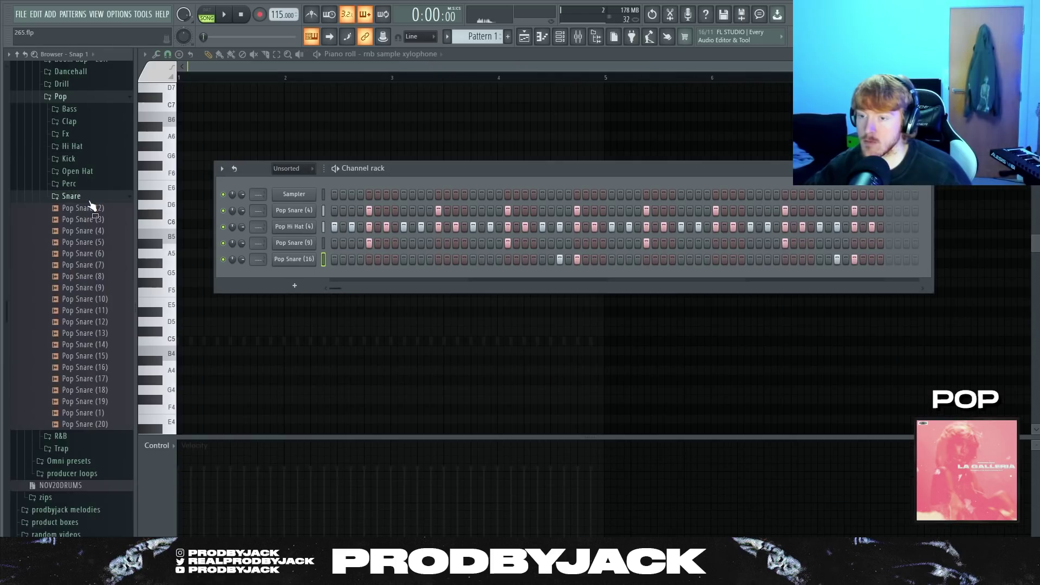
Load Pop Open Hat (3) as a new channel below Pop Snare (16) and place hits on steps 15 and 47
click(71, 195)
click(77, 171)
drag(85, 228, 407, 279)
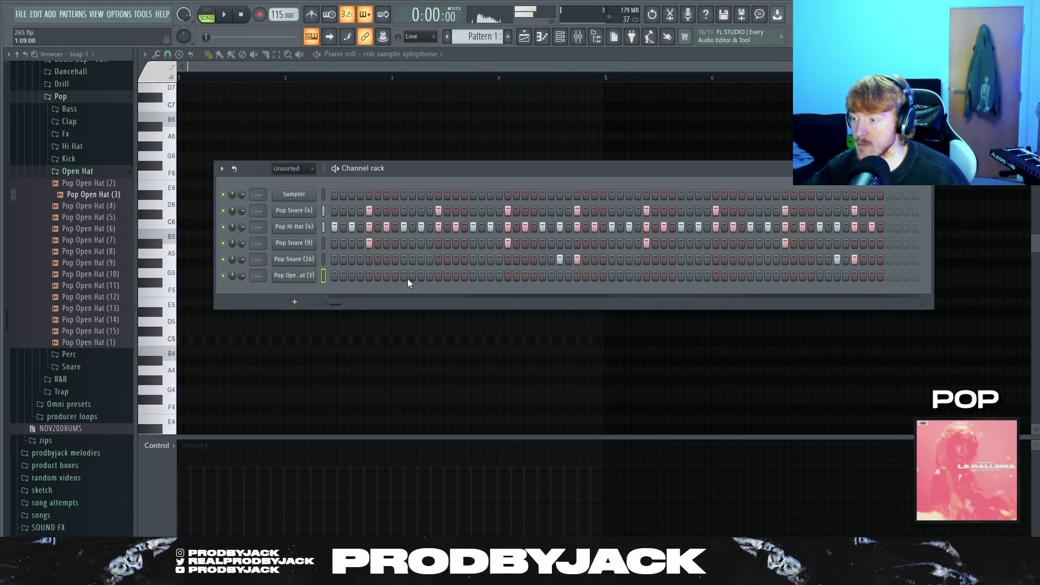
key(space)
click(455, 276)
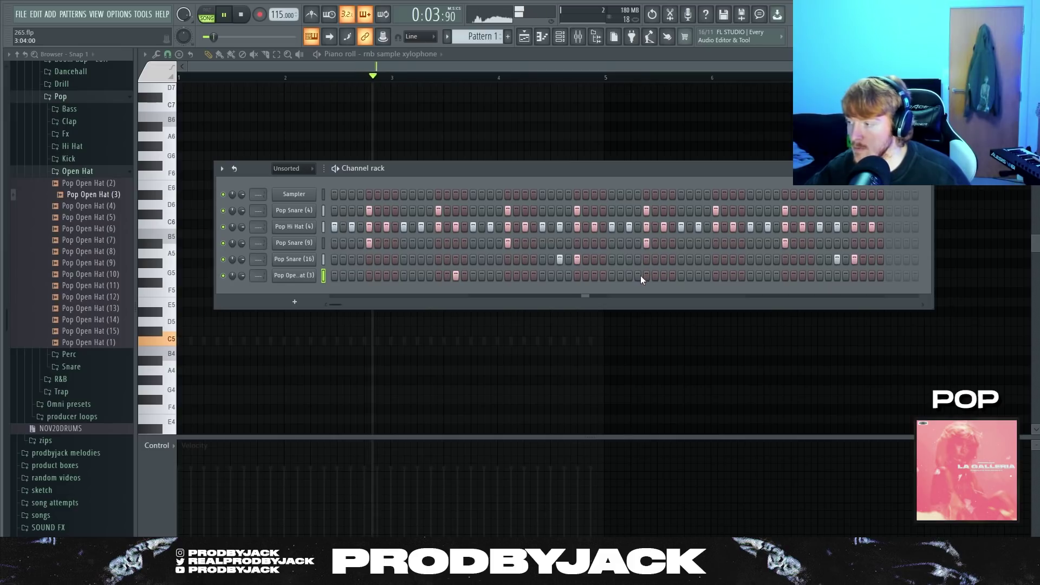
click(733, 275)
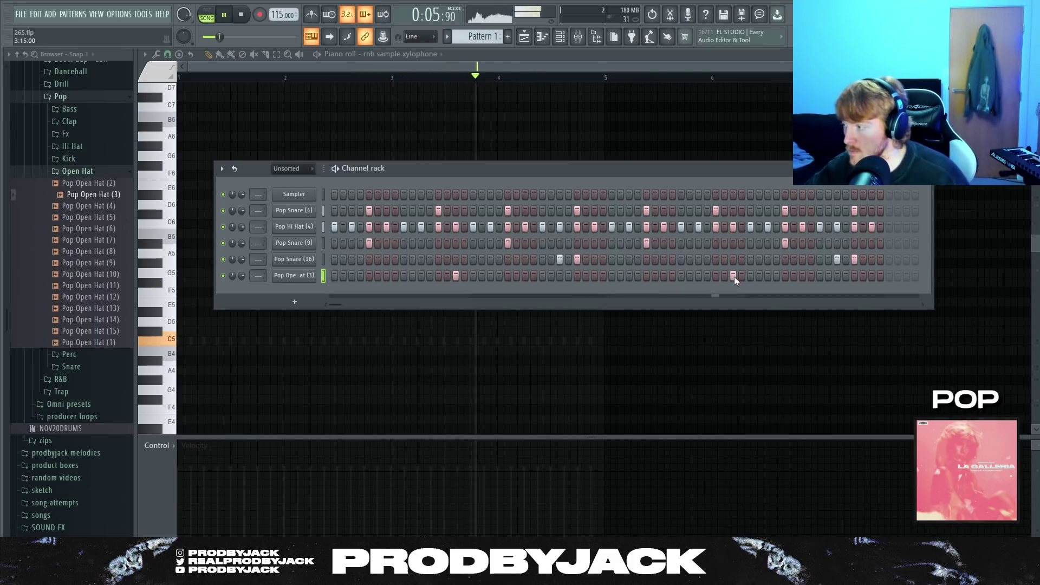
Slice the first rnb sample xylophone clip on Track 1 one step before bar 3
key(F5)
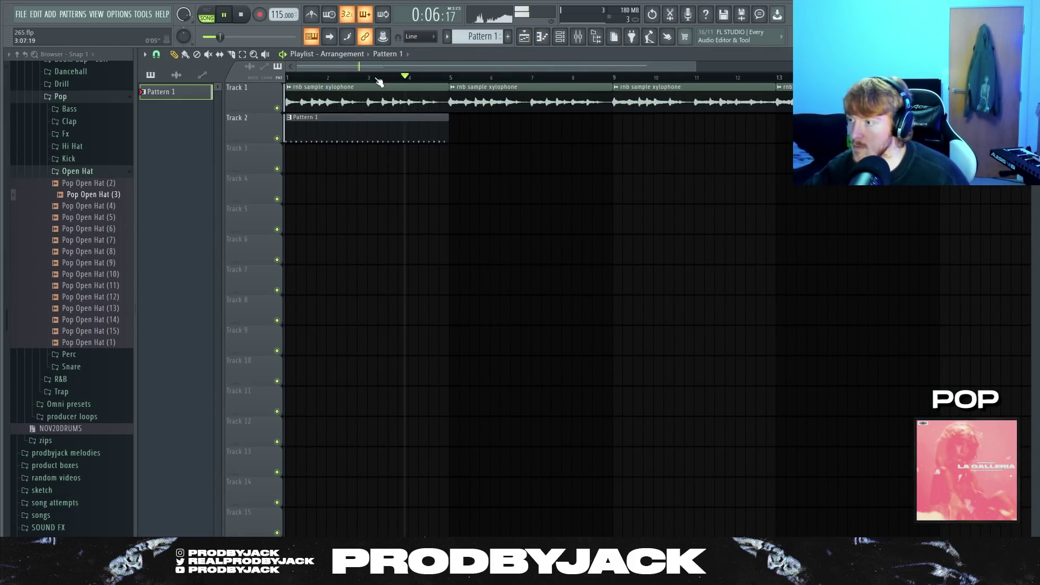
click(317, 76)
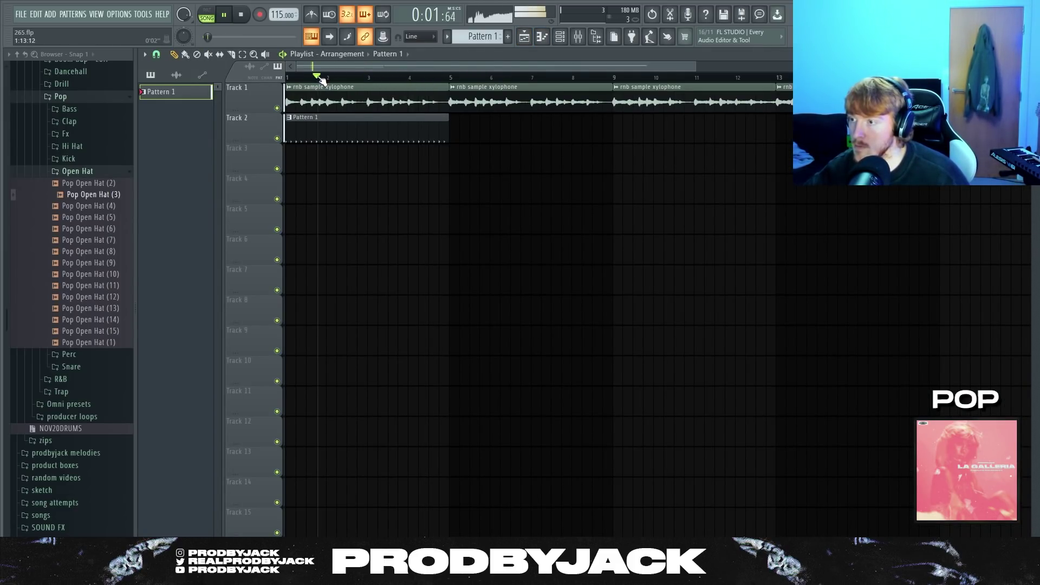
click(561, 38)
click(559, 38)
scroll(309, 152, up, 2)
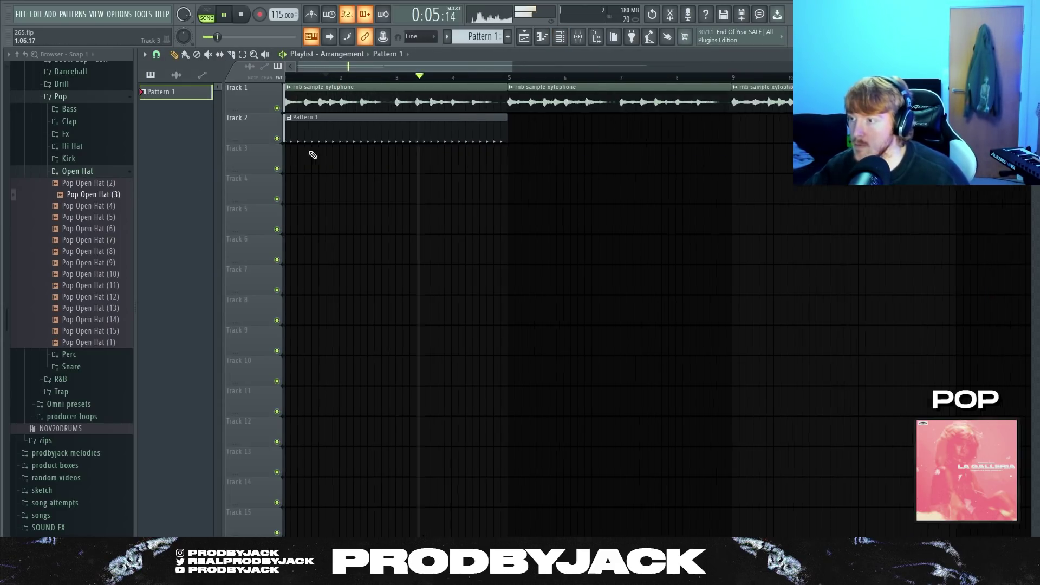
scroll(369, 155, up, 3)
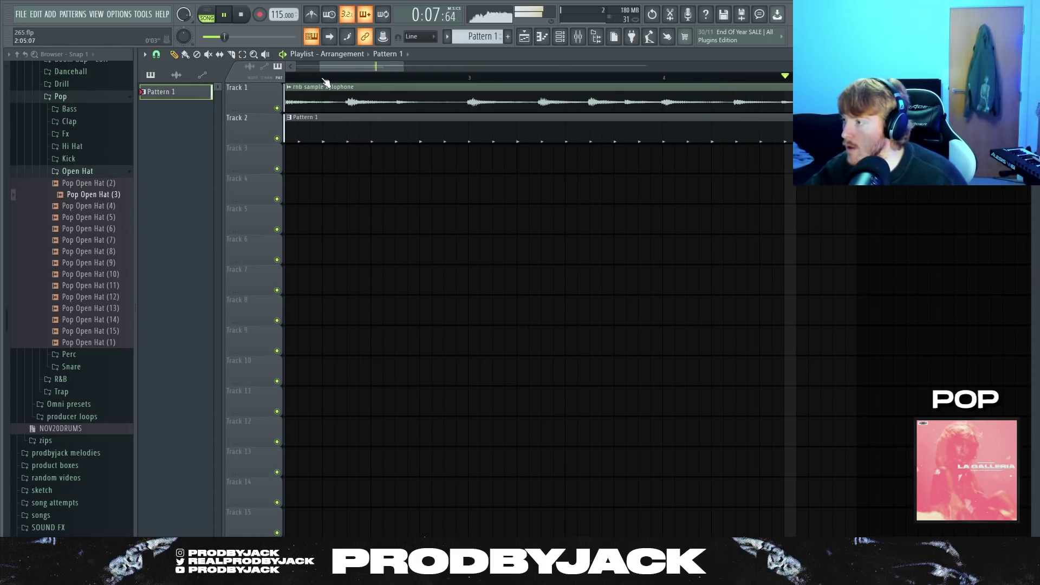
key(space)
click(232, 54)
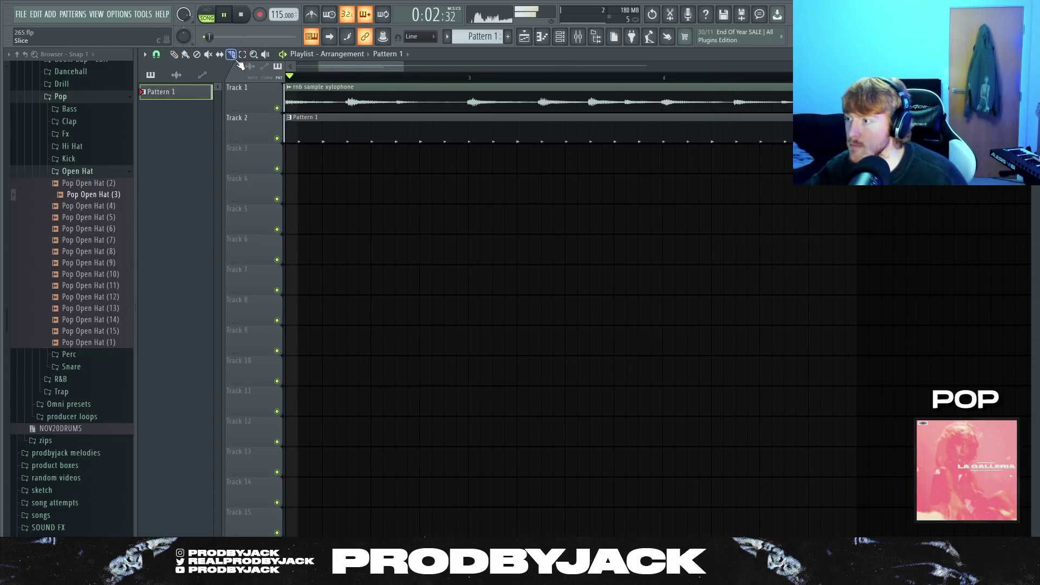
click(457, 106)
click(174, 54)
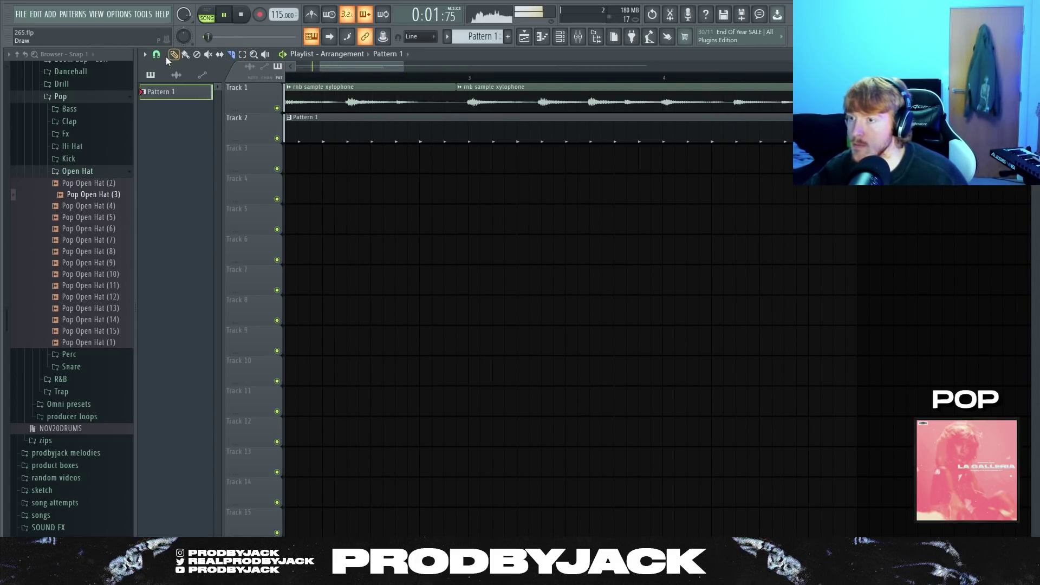
click(478, 102)
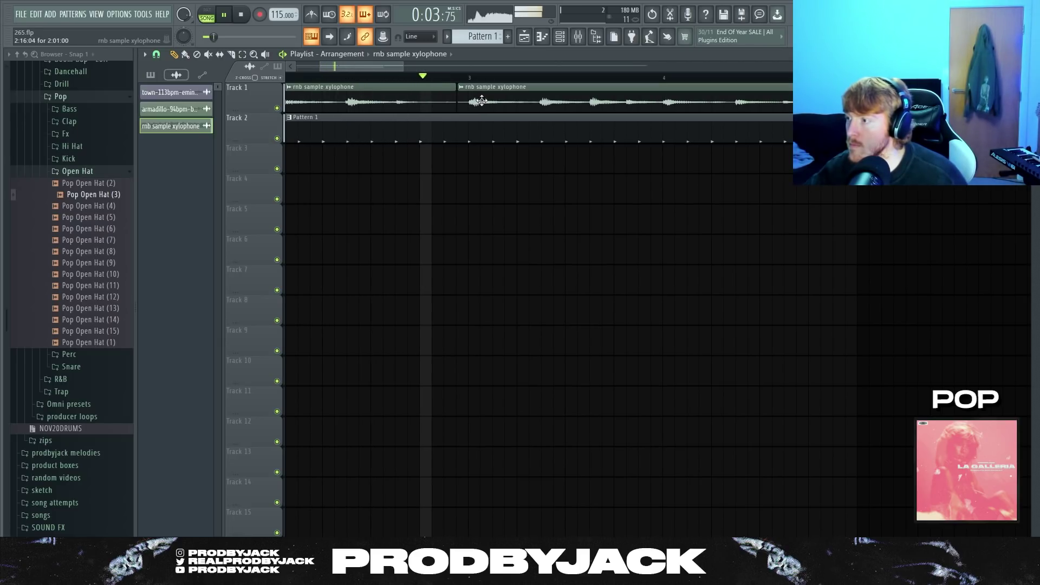
Switch the channel rack's group filter from audio clips to all channels
scroll(487, 116, down, 5)
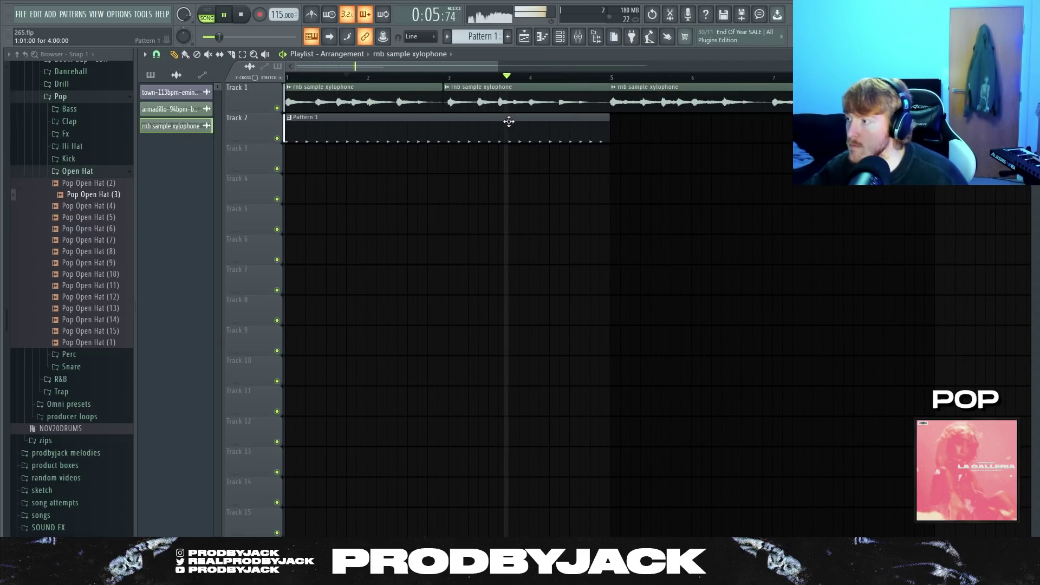
scroll(509, 121, down, 4)
click(542, 37)
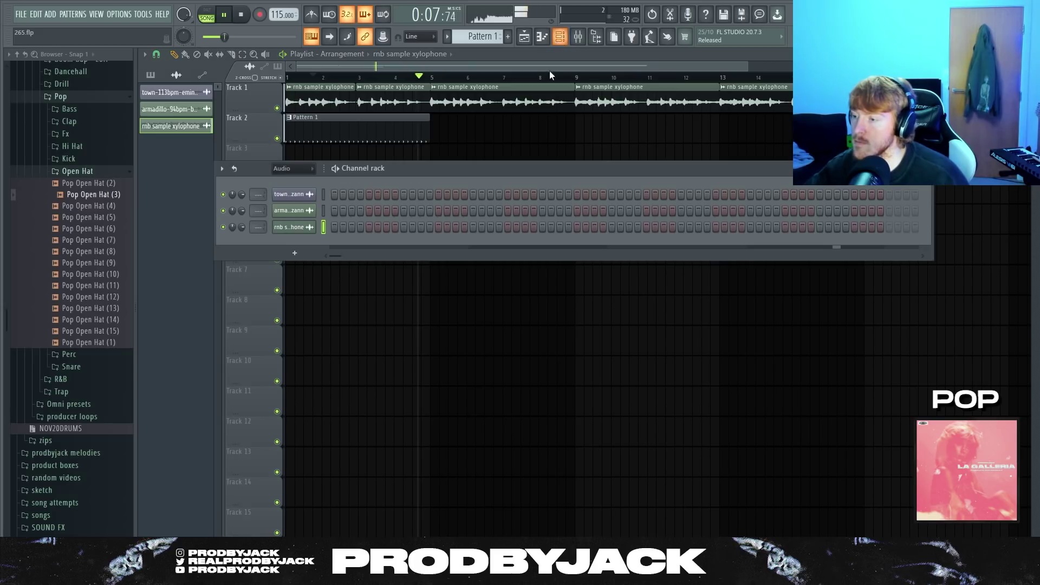
click(292, 168)
click(294, 181)
key(F6)
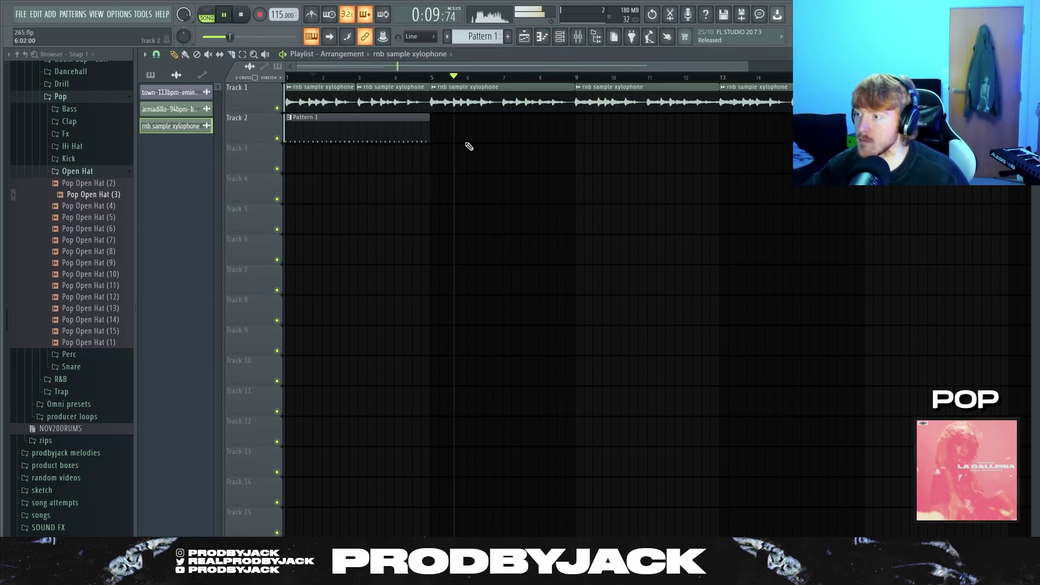
scroll(434, 142, up, 8)
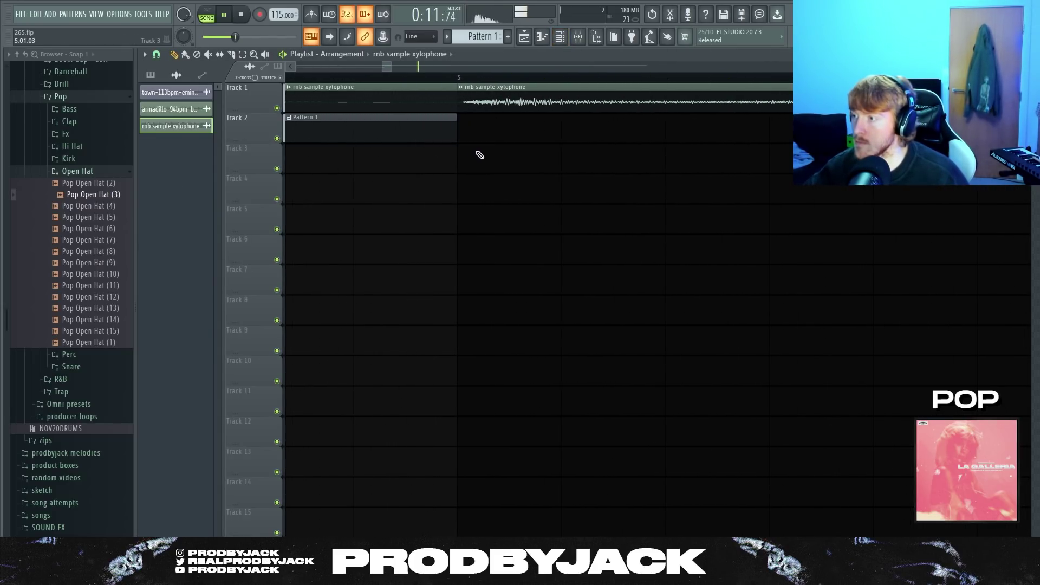
scroll(442, 105, down, 2)
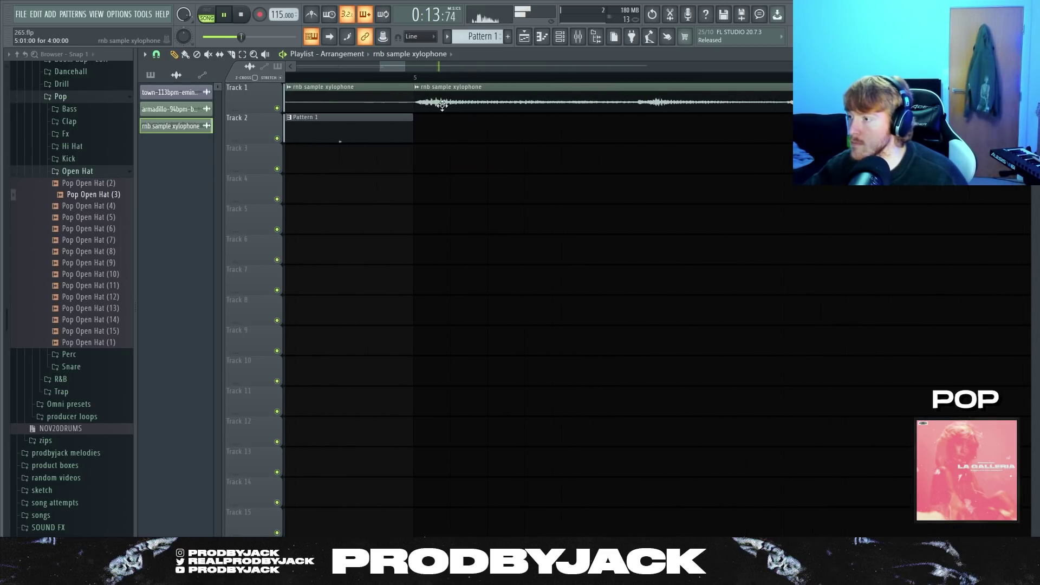
scroll(443, 104, down, 1)
drag(393, 128, 397, 162)
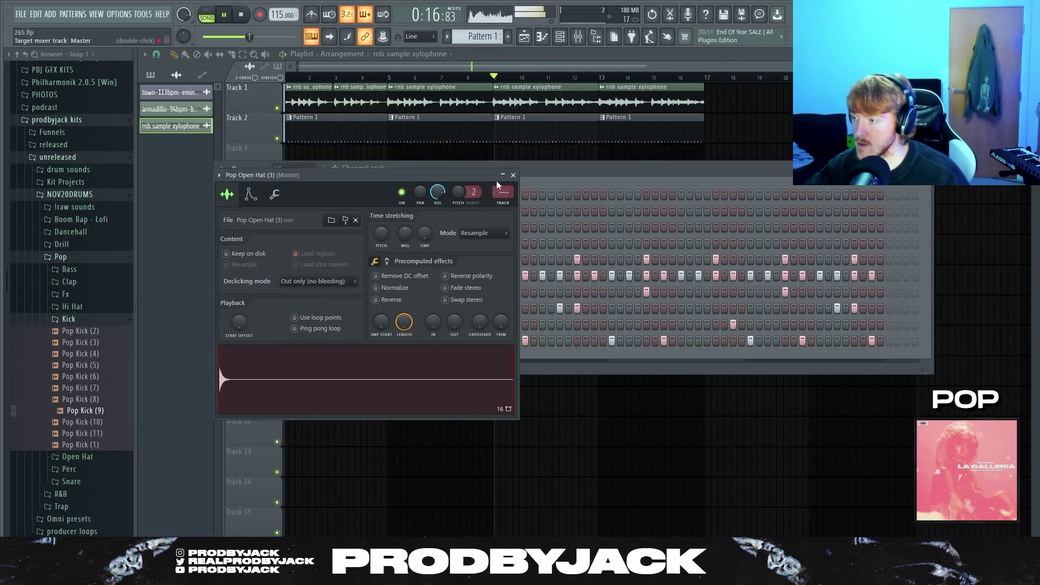
Leave the open hat's channel settings and preview the Pop Perc samples, including Pop Perc (6), over the playing beat
click(500, 188)
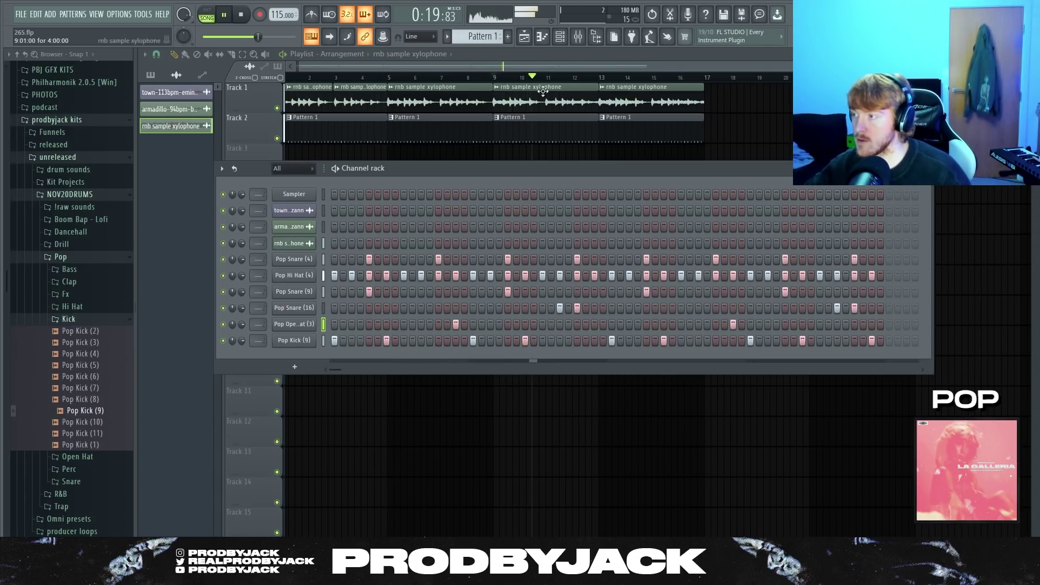
click(69, 320)
click(93, 331)
click(93, 332)
click(89, 344)
click(88, 358)
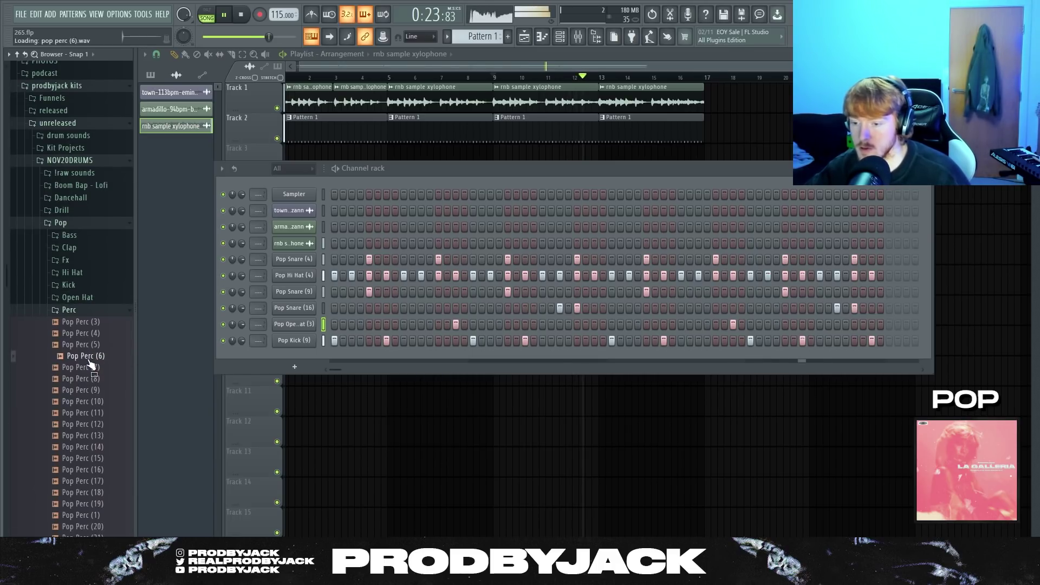
scroll(87, 325, down, 5)
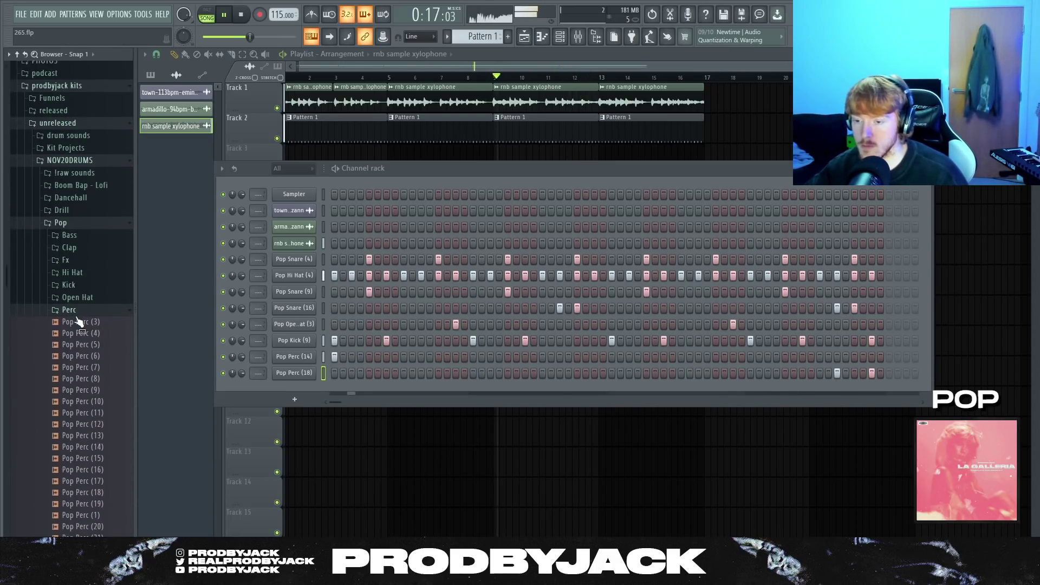
Preview the Pop Kick samples, including Pop Kick (1), over the playing beat
click(76, 309)
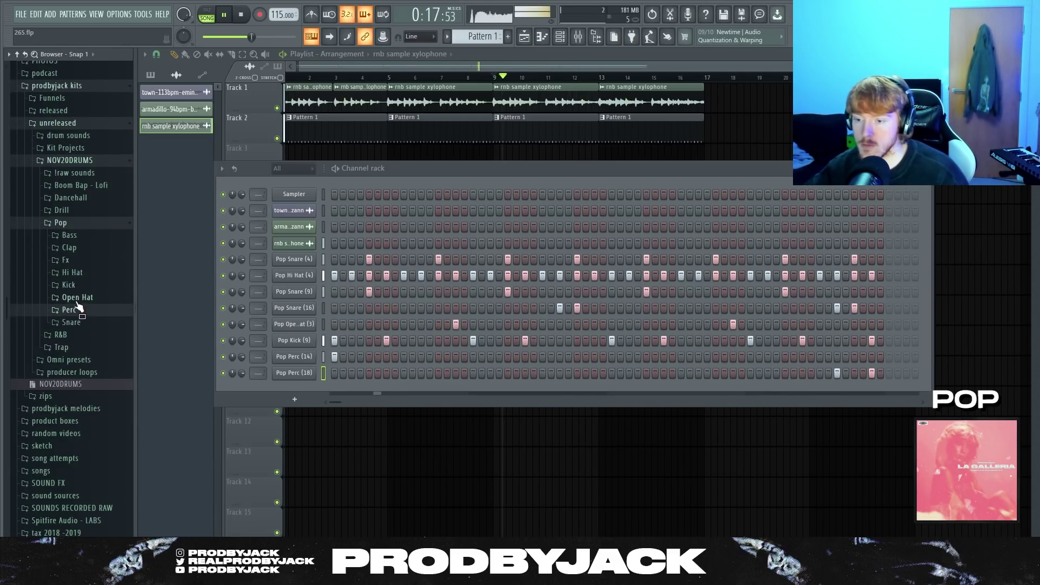
click(69, 285)
click(89, 376)
key(space)
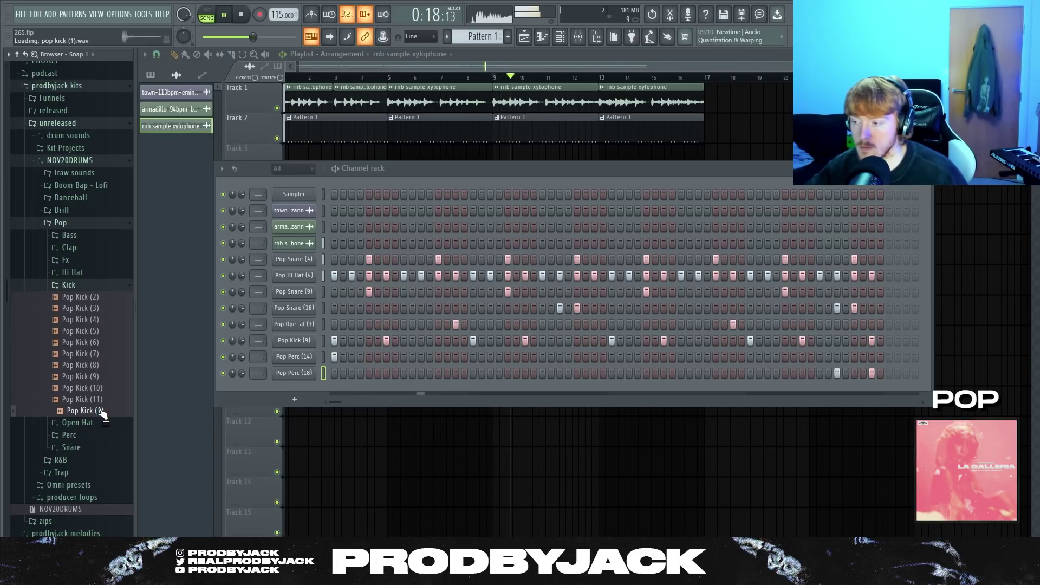
click(80, 291)
scroll(82, 303, up, 2)
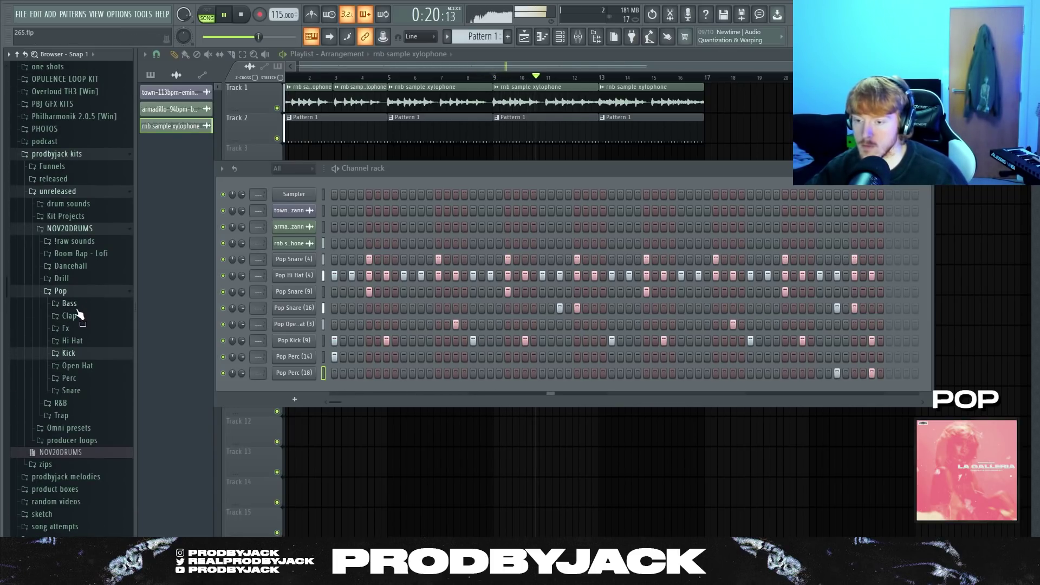
Load Pop Bass (3) from the Pop kit as a new channel below Pop Perc (18)
click(70, 304)
click(84, 325)
key(space)
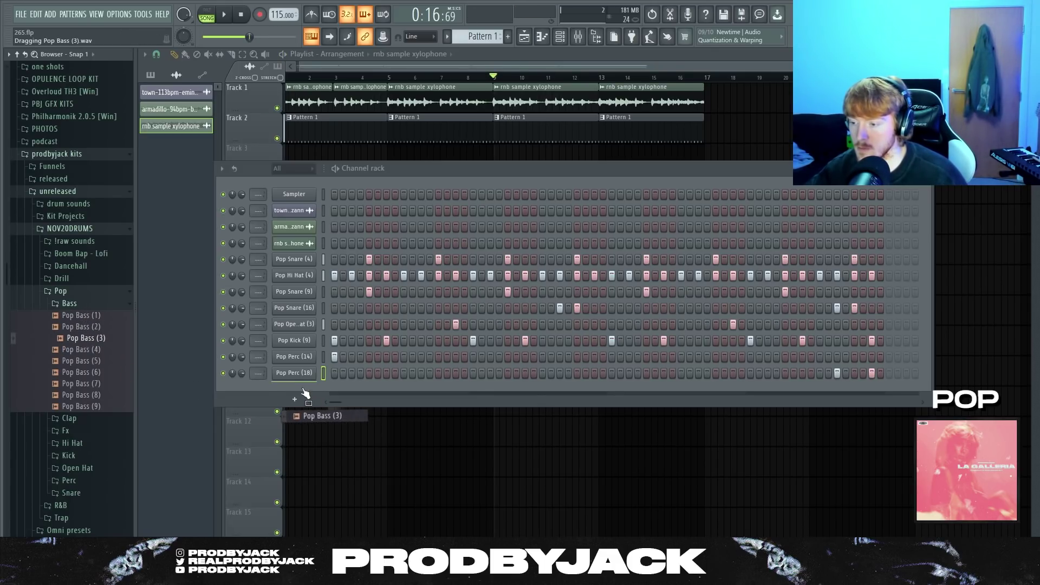
drag(304, 392, 310, 398)
Open the Pop Bass (3) sample in the audio editor from its waveform
click(218, 139)
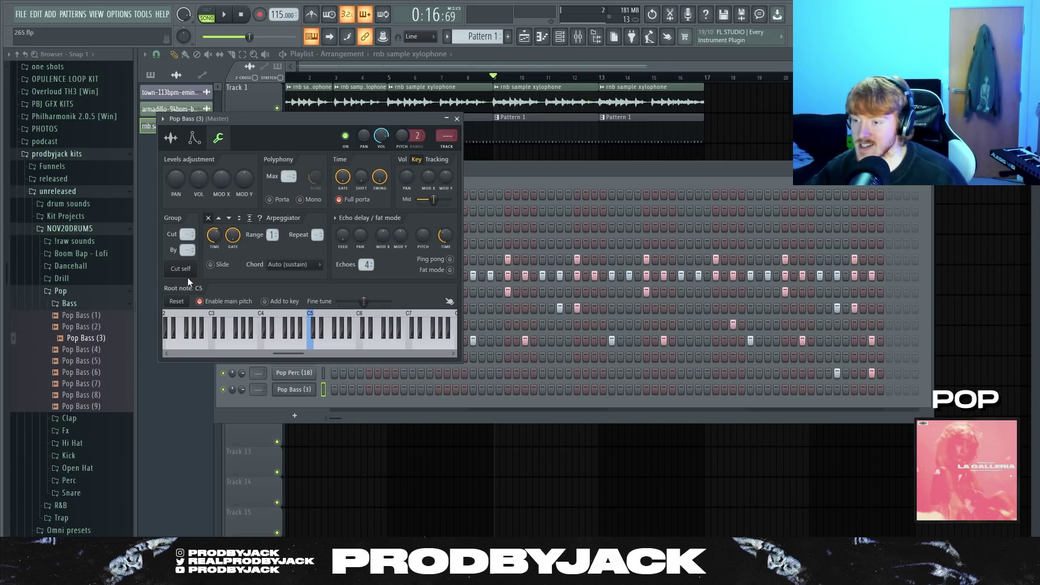
click(170, 139)
right_click(223, 334)
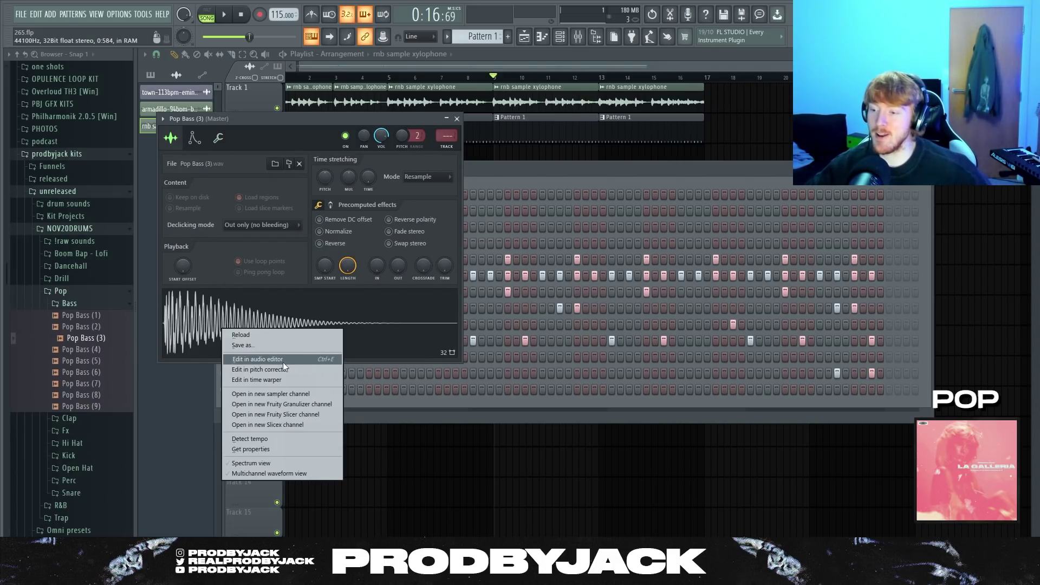
click(283, 362)
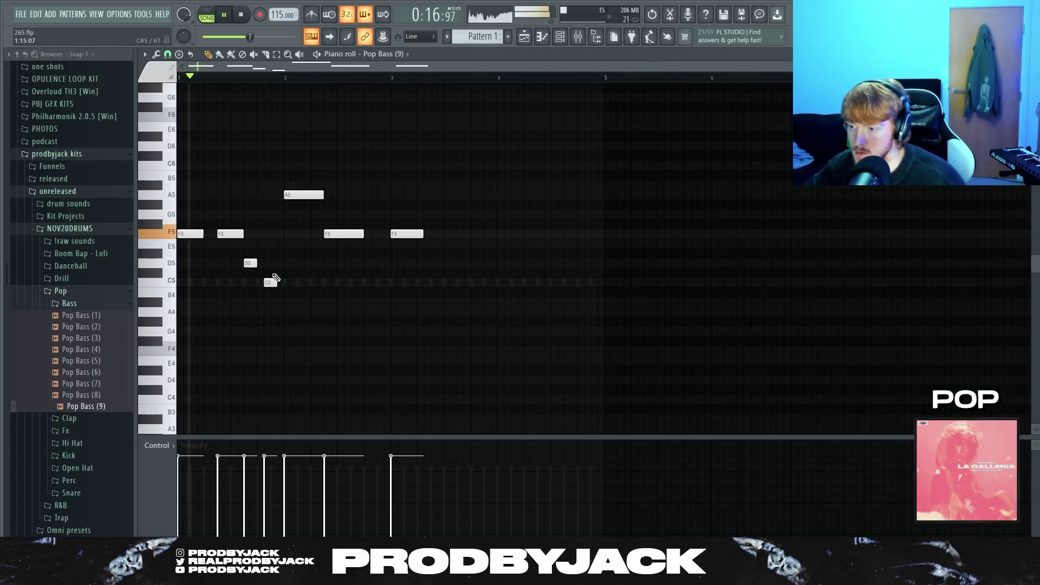
Move the short C5 note of Pop Bass (9) to 1:15:00 and place a two-step D5 note at 1:13:00
drag(273, 285, 280, 286)
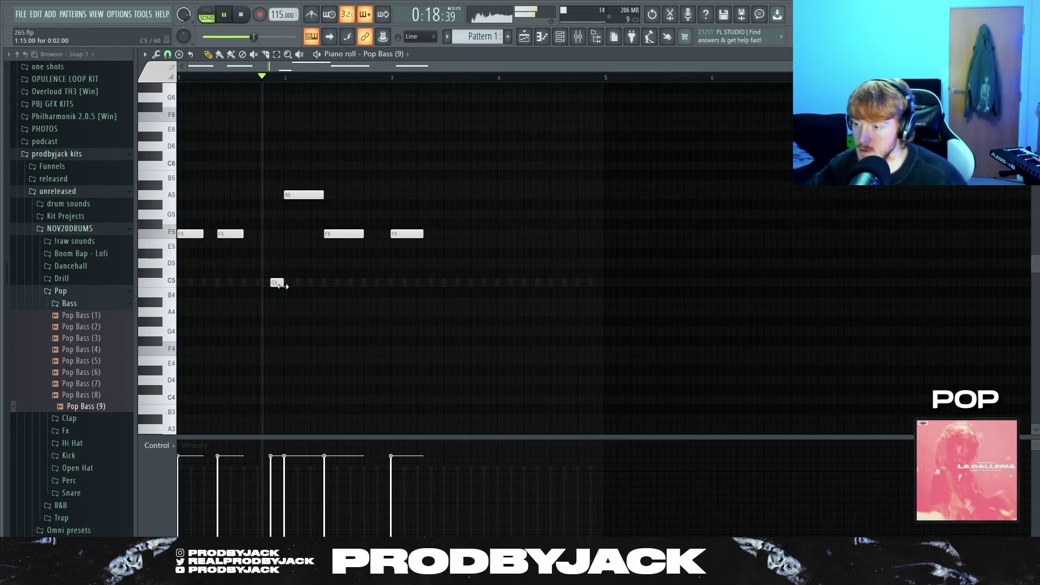
click(261, 263)
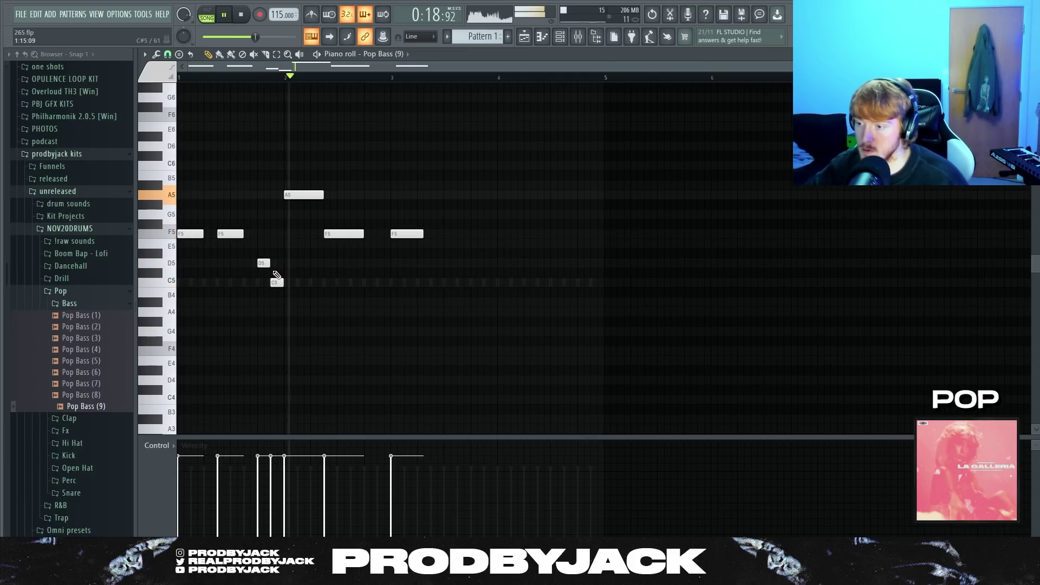
drag(267, 263, 280, 284)
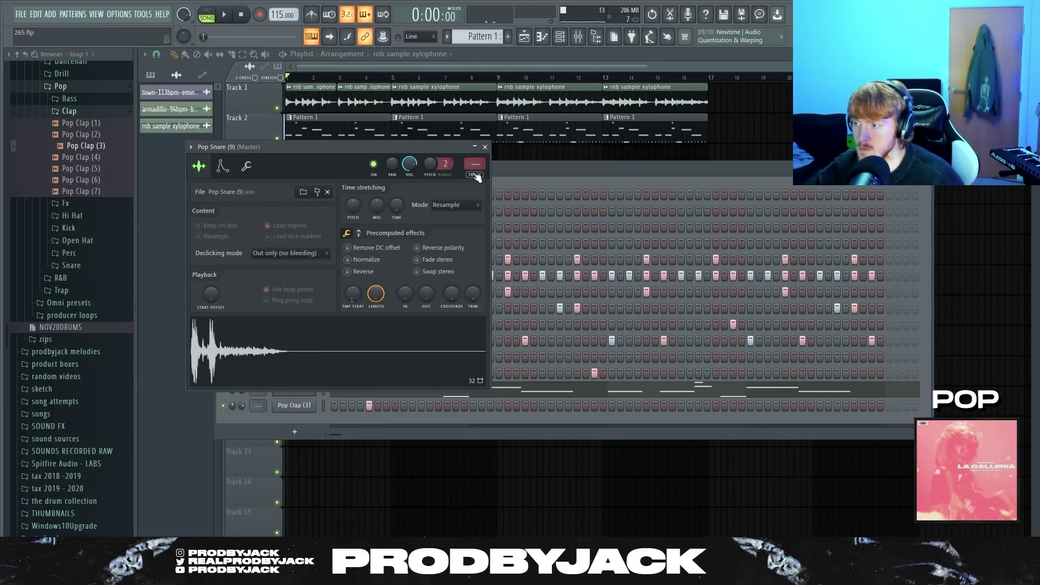
Place Pop Clap (3) hits on steps 13, 21, 29, 37, 45 and 53, in line with the Pop Snare (4) hits
click(485, 147)
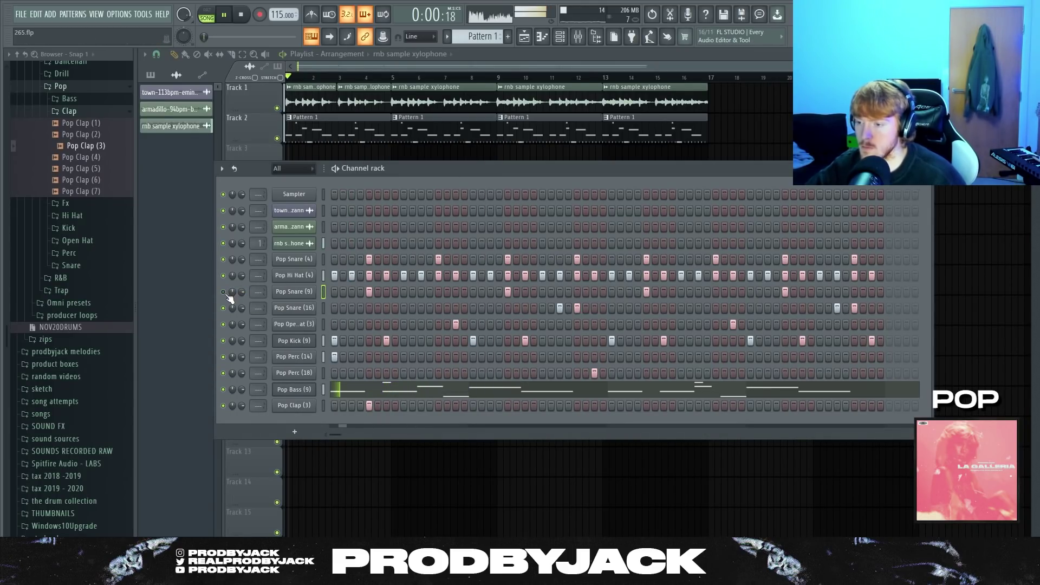
click(507, 406)
click(438, 406)
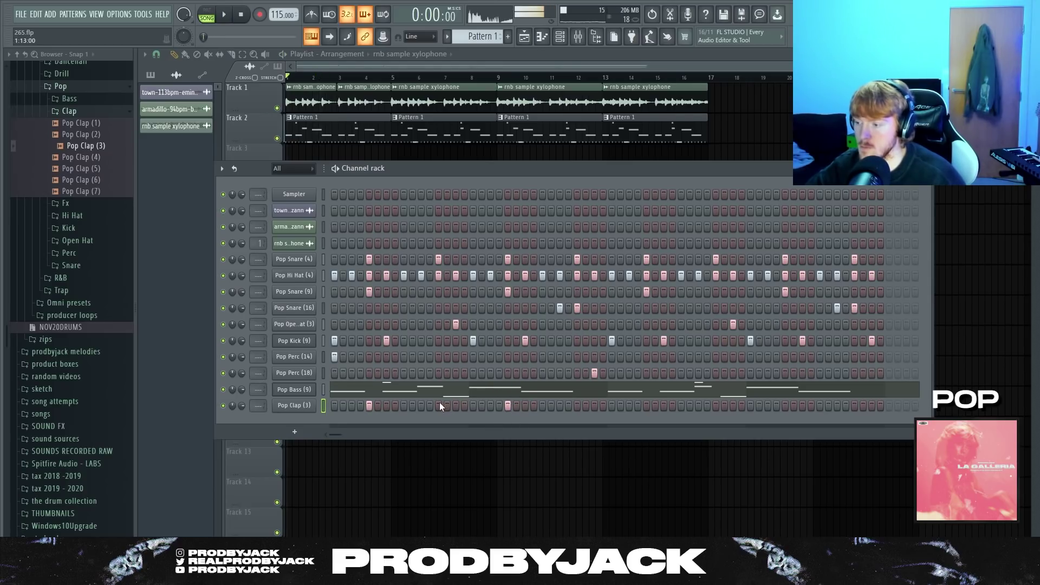
click(577, 406)
click(646, 406)
click(715, 405)
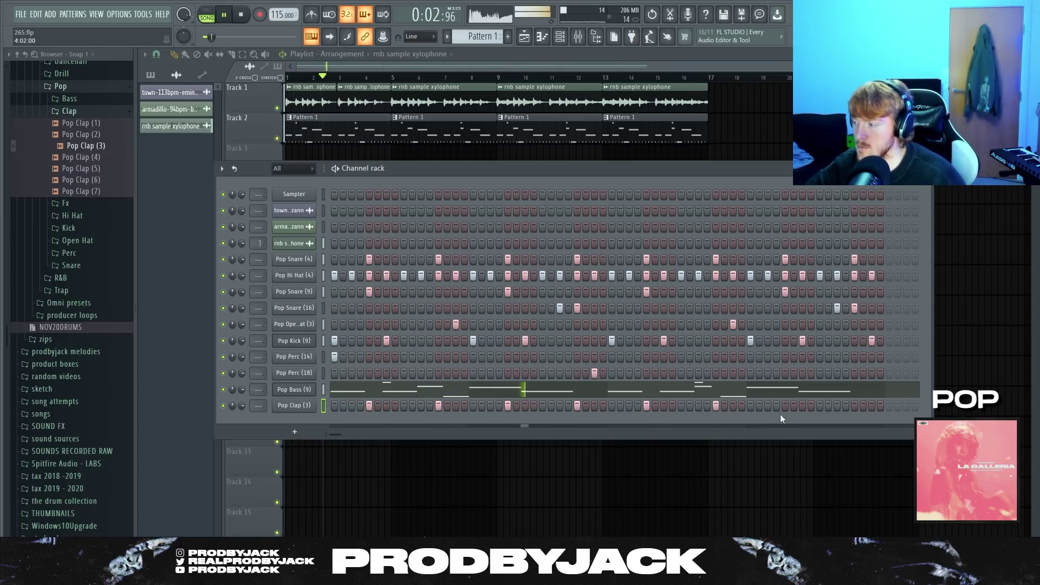
click(784, 406)
click(313, 406)
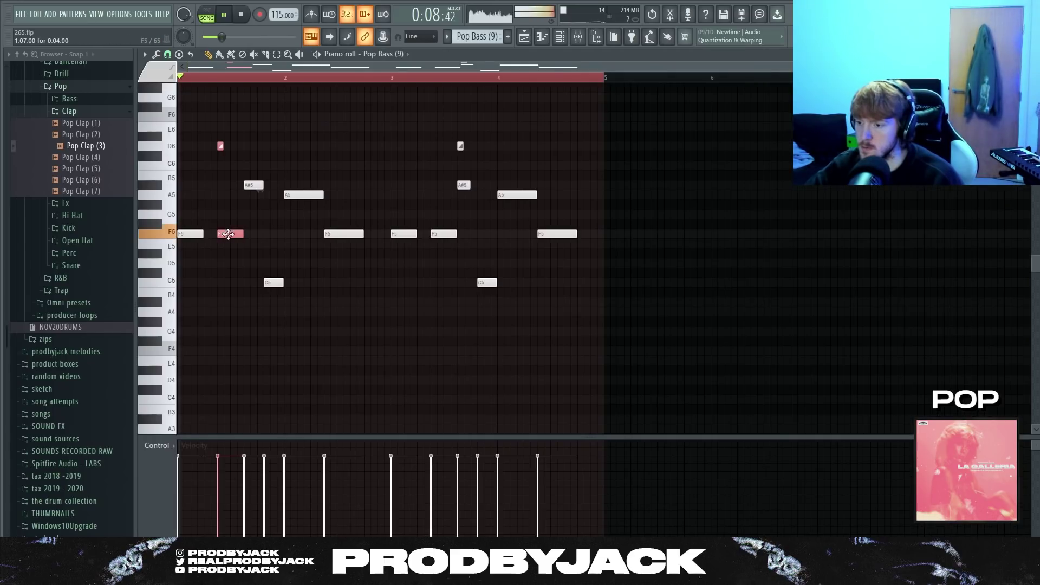
Move the second F5 bass note and the short D6 note above it to 1:04:00 in the Pop Bass (9) part
drag(226, 234, 194, 249)
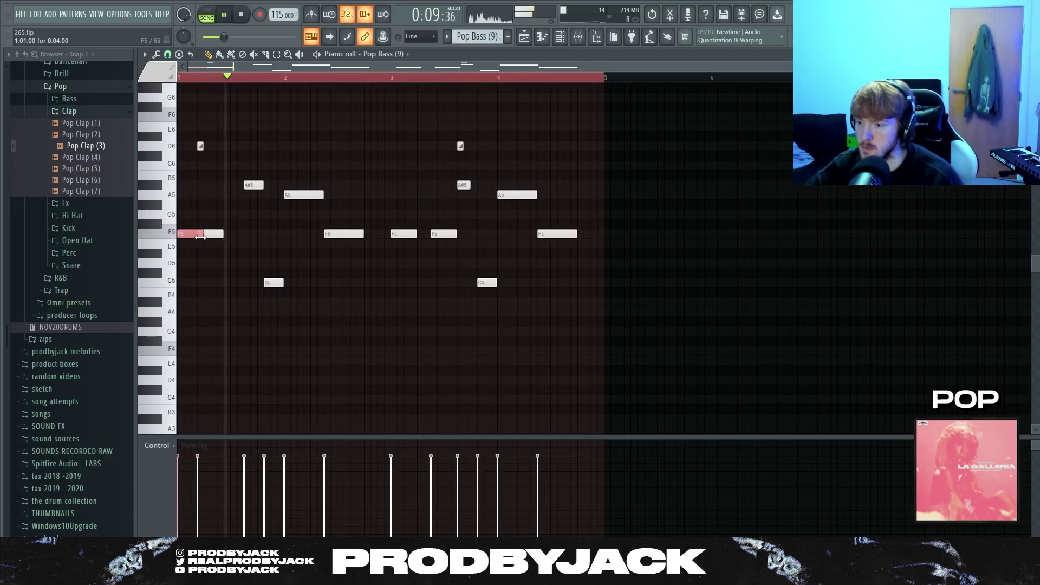
key(space)
ctrl+click(265, 181)
key(space)
Add a three-step A#5 bass note at 1:07:00 and shorten the F5 note before it to three steps
drag(247, 175, 225, 185)
key(space)
key(space)
right_click(232, 185)
click(225, 282)
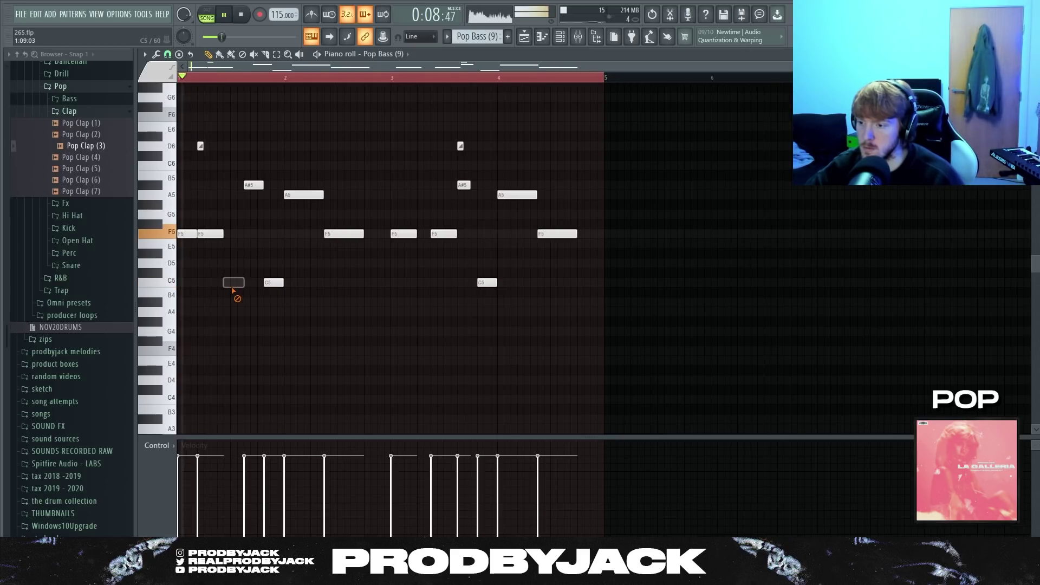
drag(224, 284, 218, 187)
drag(222, 234, 217, 233)
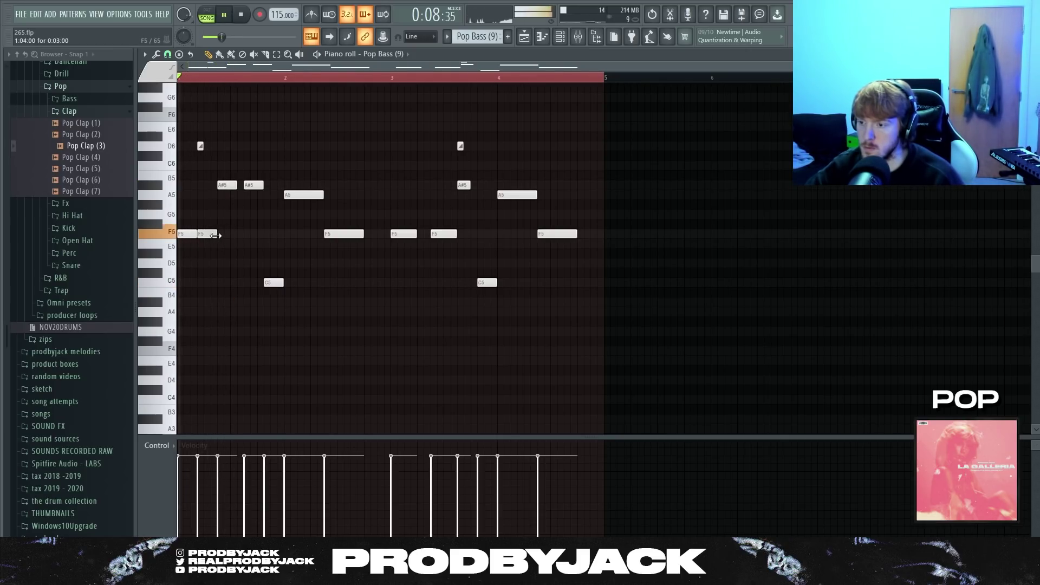
Move the first bar's C5 note to 1:11:00 in place of the A#5 note there, and extend the remaining A#5 to four steps
right_click(258, 184)
drag(234, 187, 257, 185)
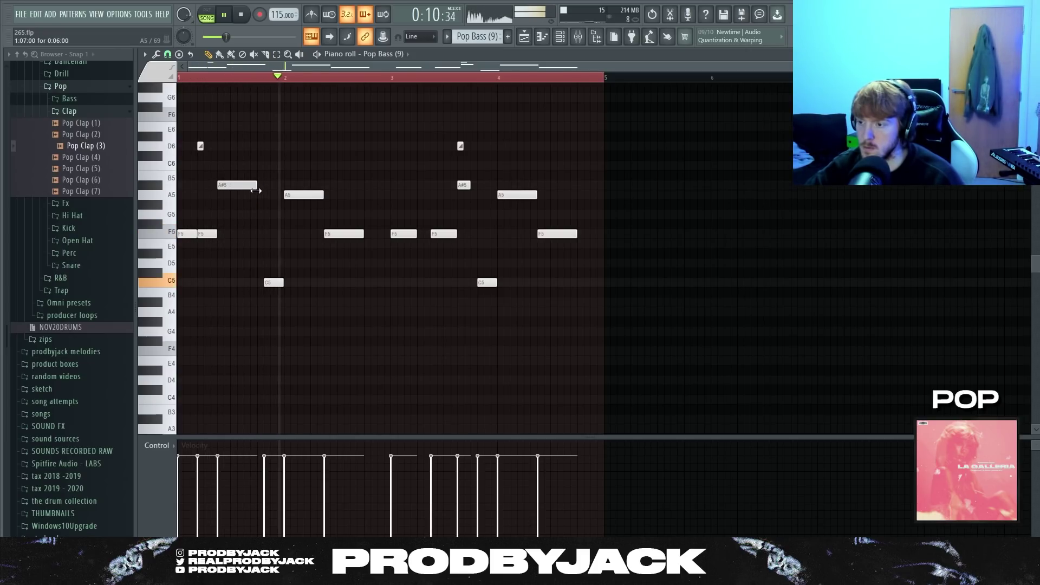
mouse_move(268, 282)
mouse_down()
mouse_move(284, 282)
mouse_move(259, 282)
mouse_up()
key(space)
key(space)
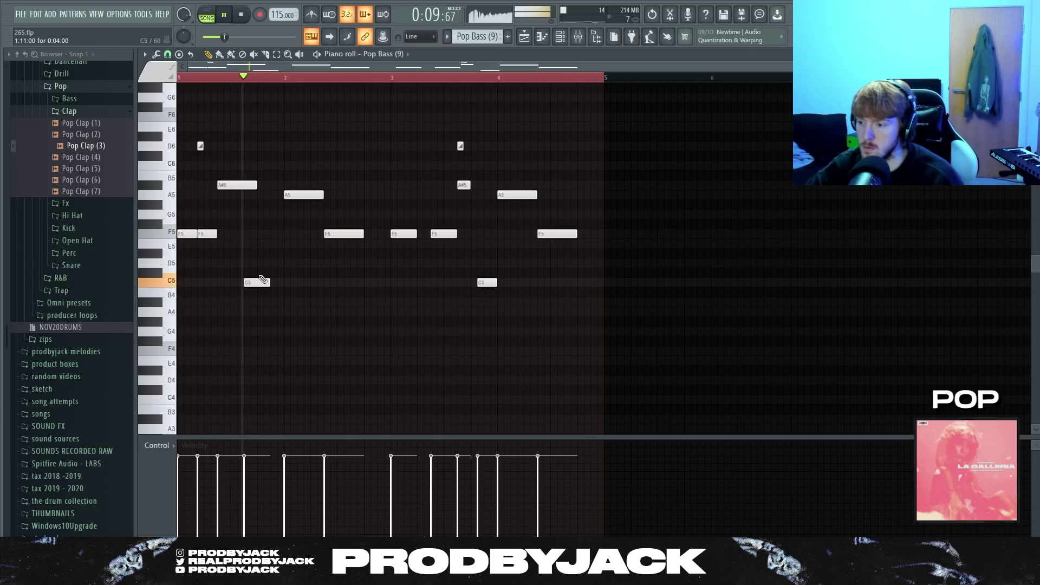
drag(257, 185, 243, 184)
key(space)
key(space)
Add a second C5 bass note after the first bar's C5 and make both three steps long, back to back
click(273, 282)
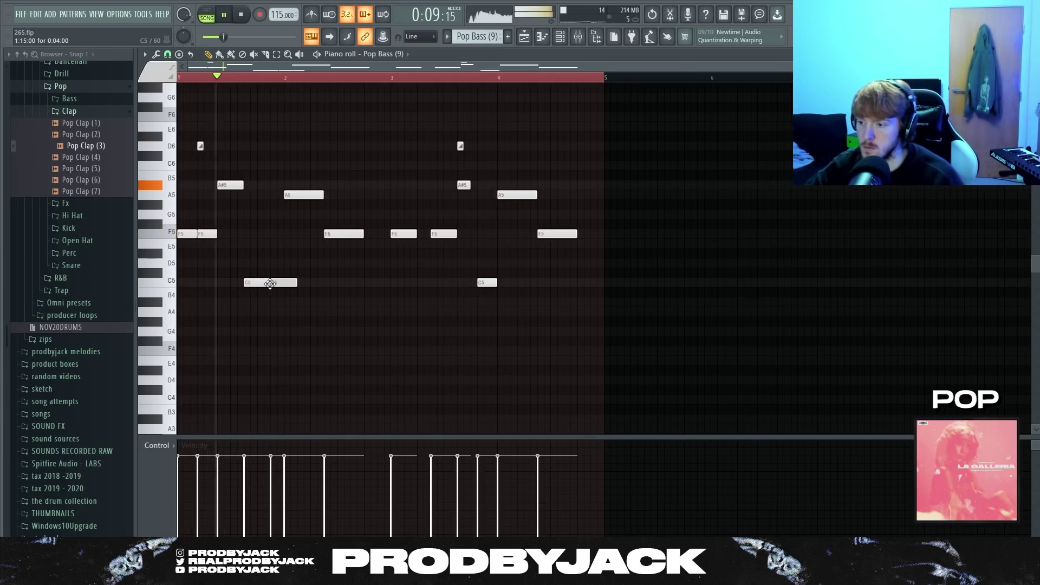
drag(288, 282, 266, 292)
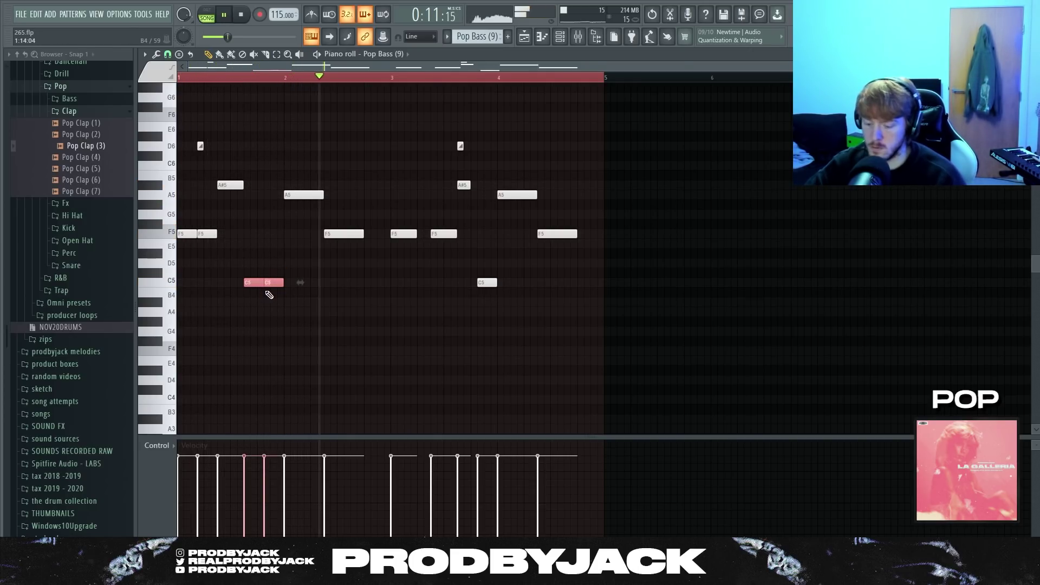
ctrl+click(376, 313)
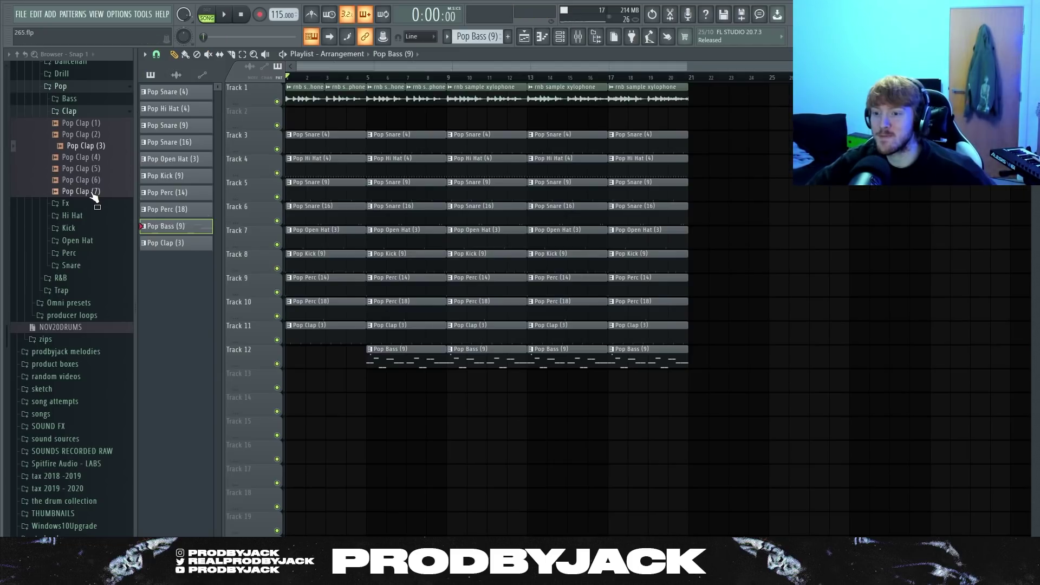
Look through the Bass, Hi Hat and Fx folders of the Pop kit
scroll(92, 196, up, 4)
click(69, 245)
click(69, 235)
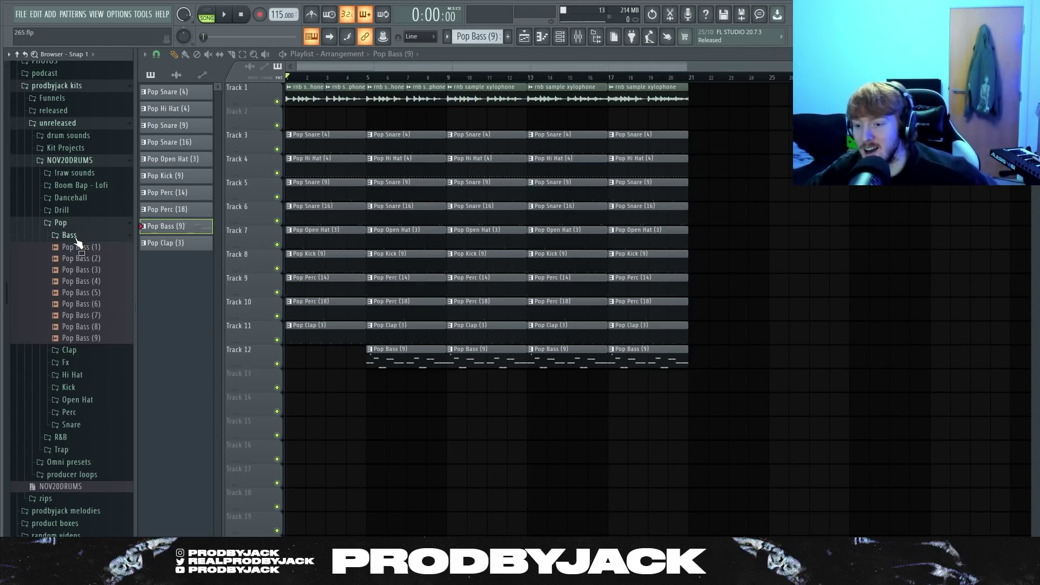
click(69, 235)
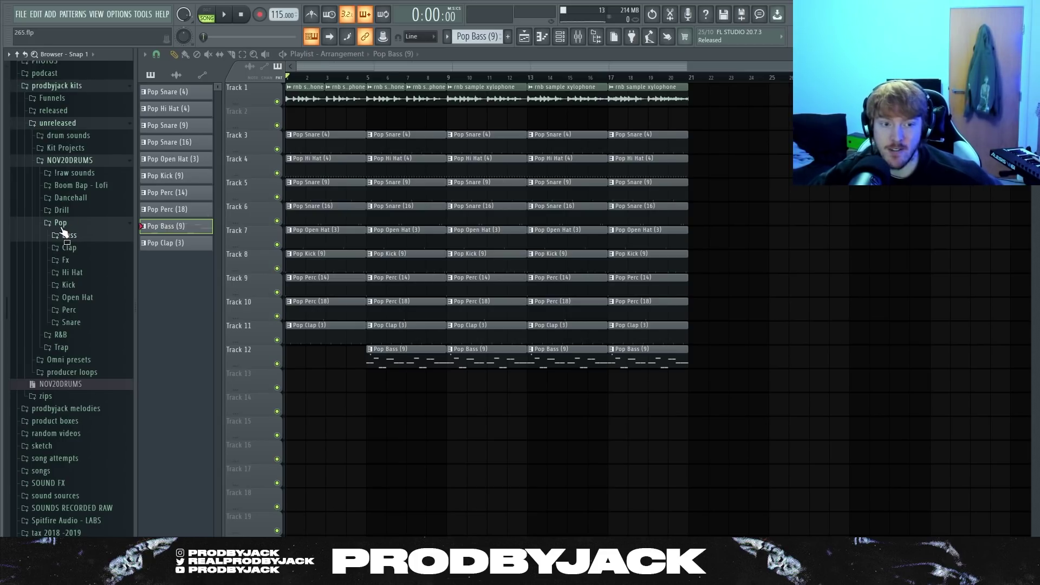
click(81, 273)
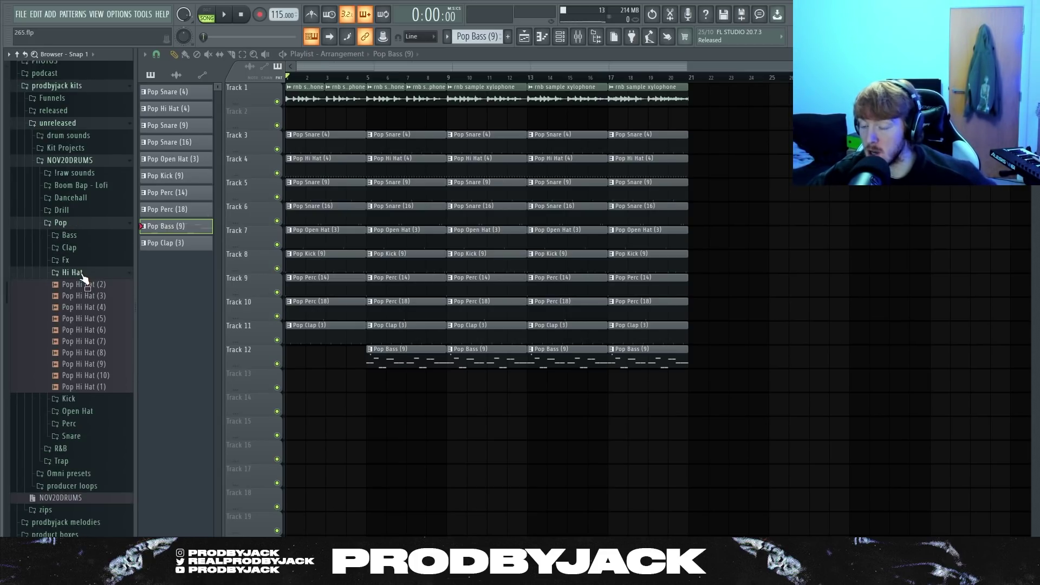
click(82, 275)
double_click(84, 276)
click(82, 275)
click(81, 274)
click(81, 275)
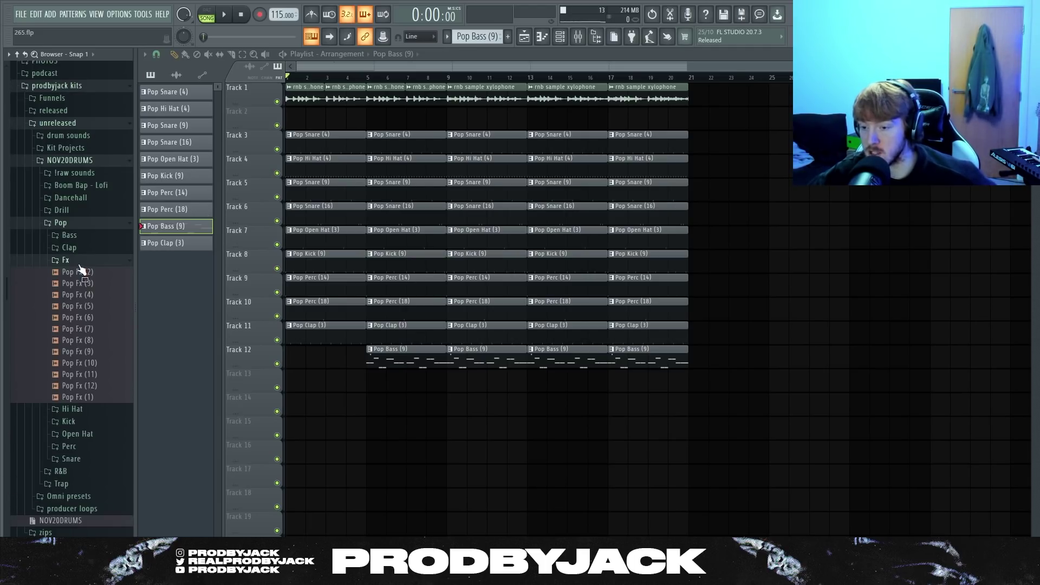
click(80, 275)
click(79, 276)
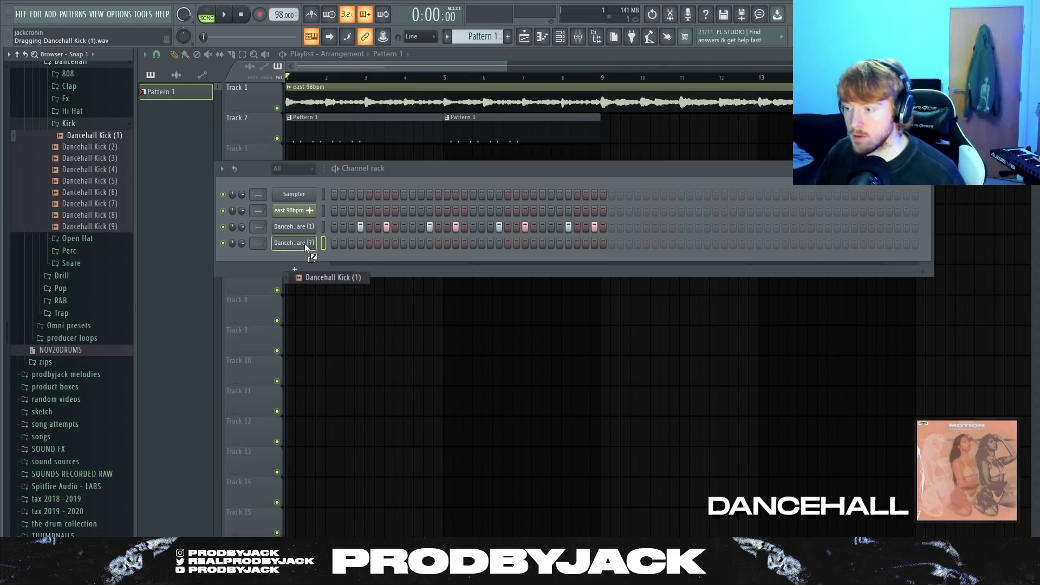
Place Dancehall Kick (1) hits on every fourth step of the pattern, continuing past step 48
click(334, 242)
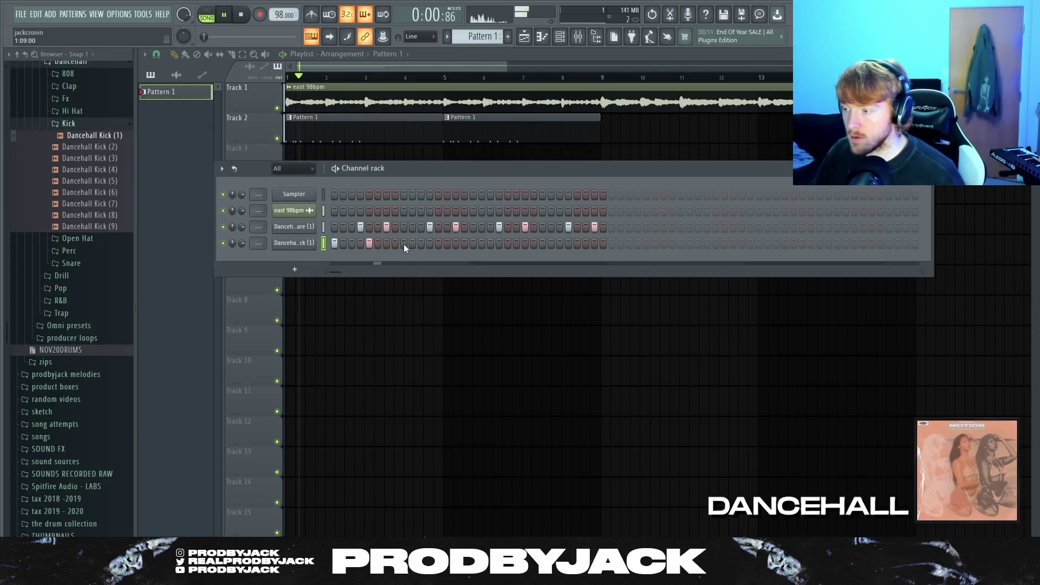
click(542, 242)
click(577, 243)
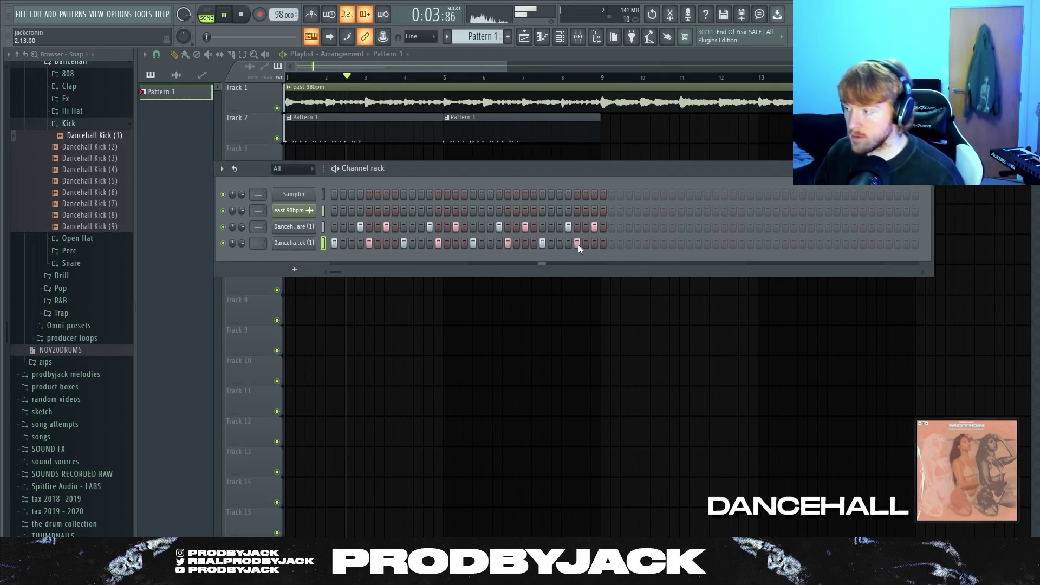
click(613, 243)
right_click(314, 243)
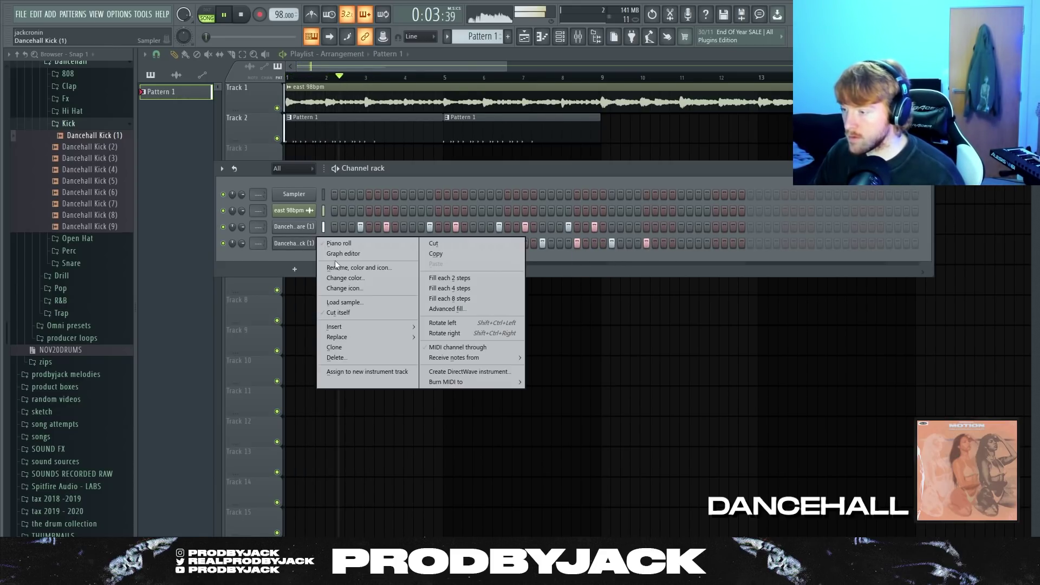
click(442, 289)
key(space)
key(space)
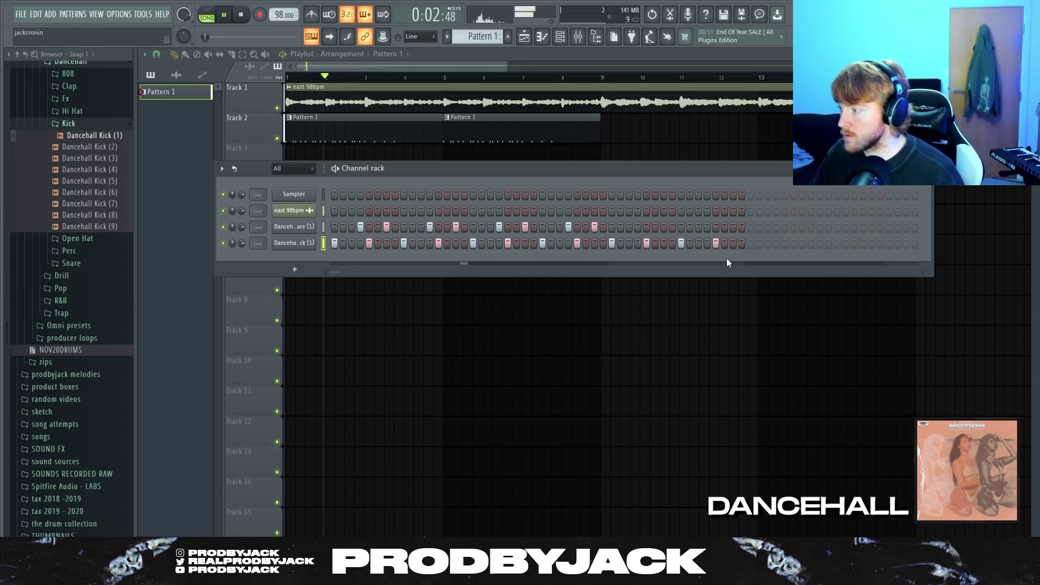
click(750, 243)
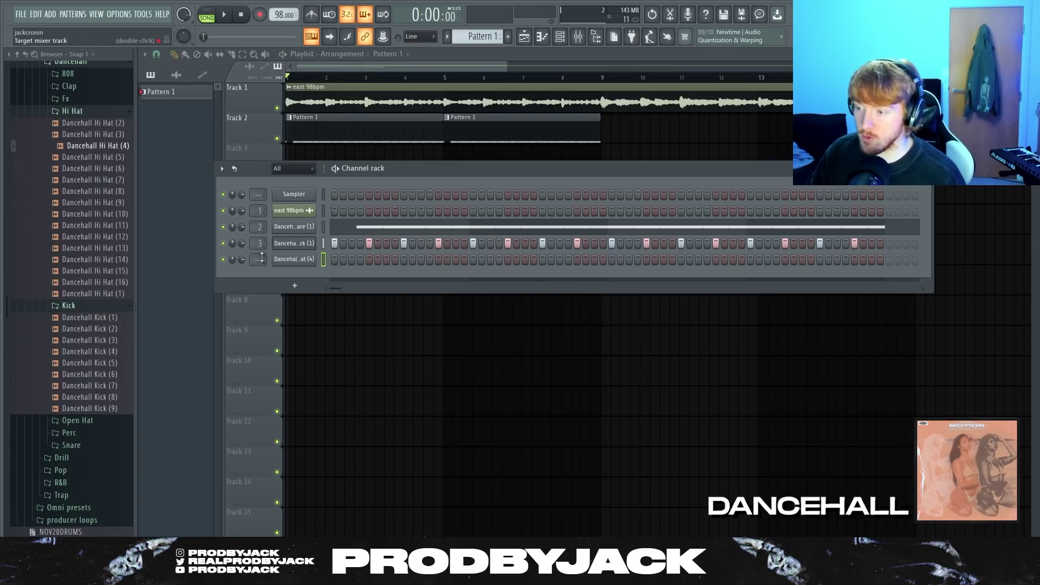
Program Dancehall Hi Hat (4) hits on steps 2, 4, 6, 7, 10 and 12 and open the channel's piano roll
key(space)
click(360, 260)
click(343, 259)
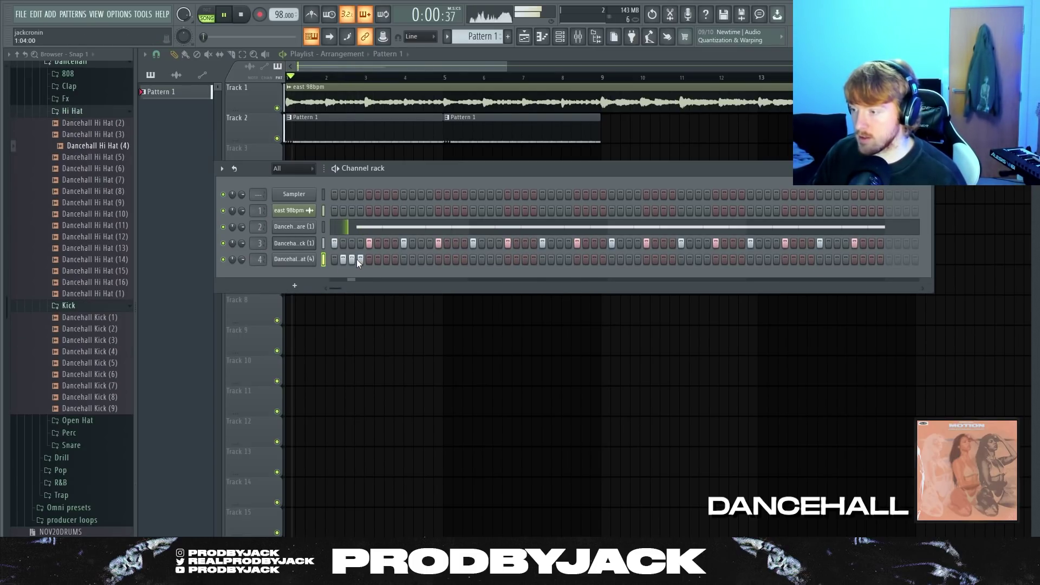
click(377, 259)
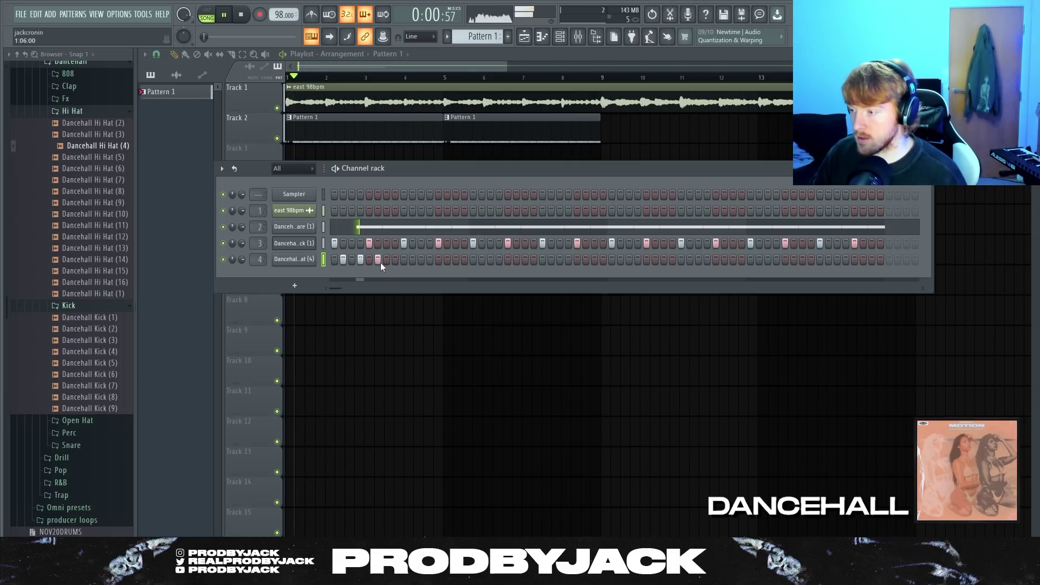
click(386, 260)
click(412, 259)
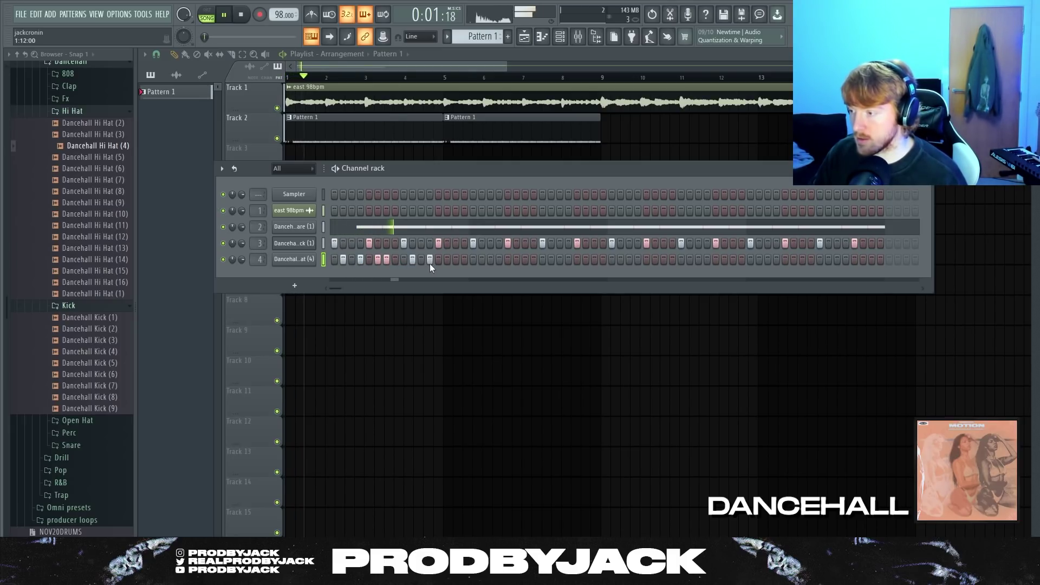
click(429, 260)
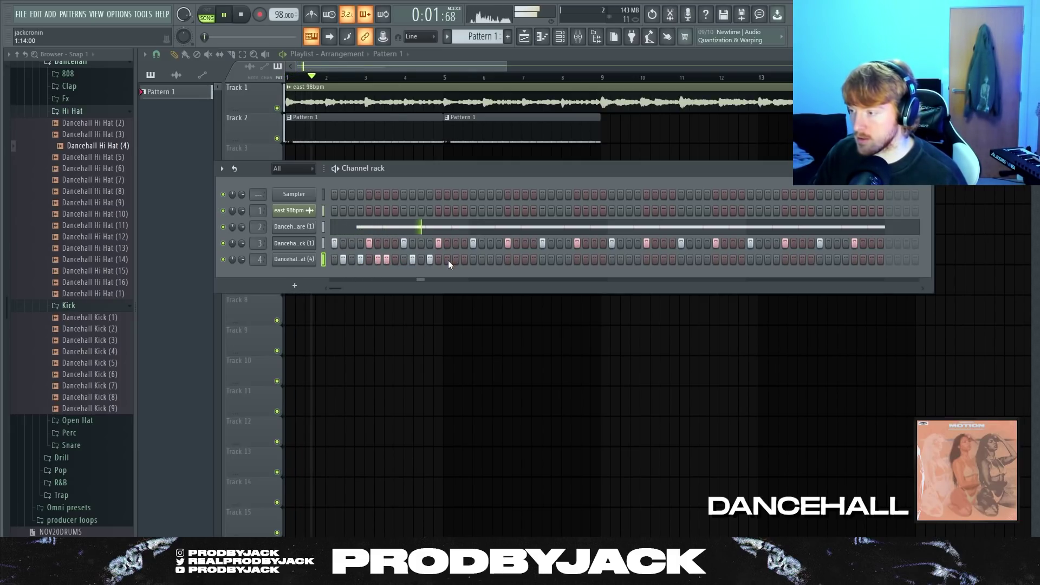
right_click(313, 259)
click(327, 259)
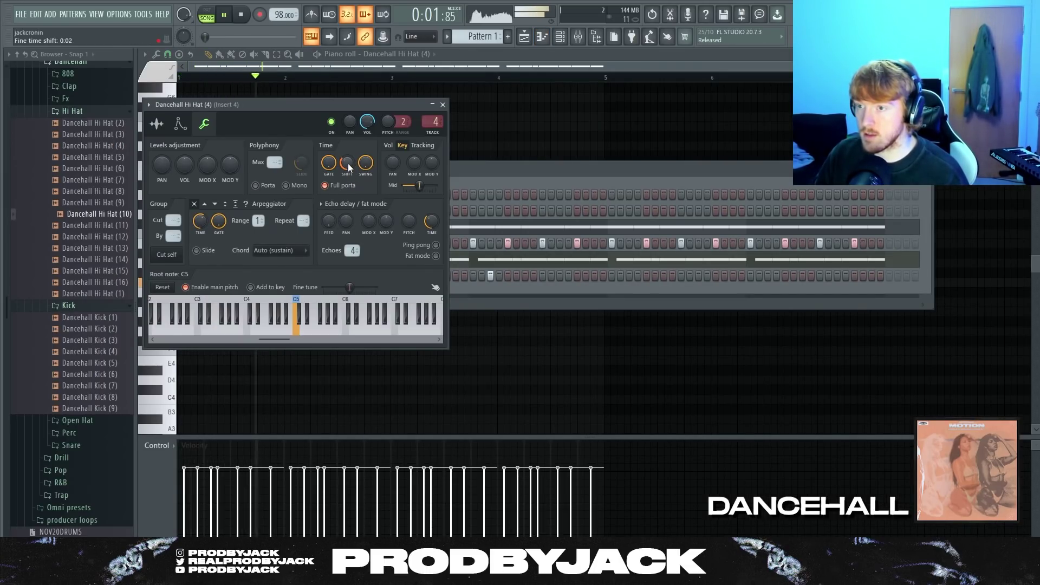
Lower the pitch of the Dancehall Kick (1) sample by 100 cents in its time stretching settings
click(443, 104)
click(559, 36)
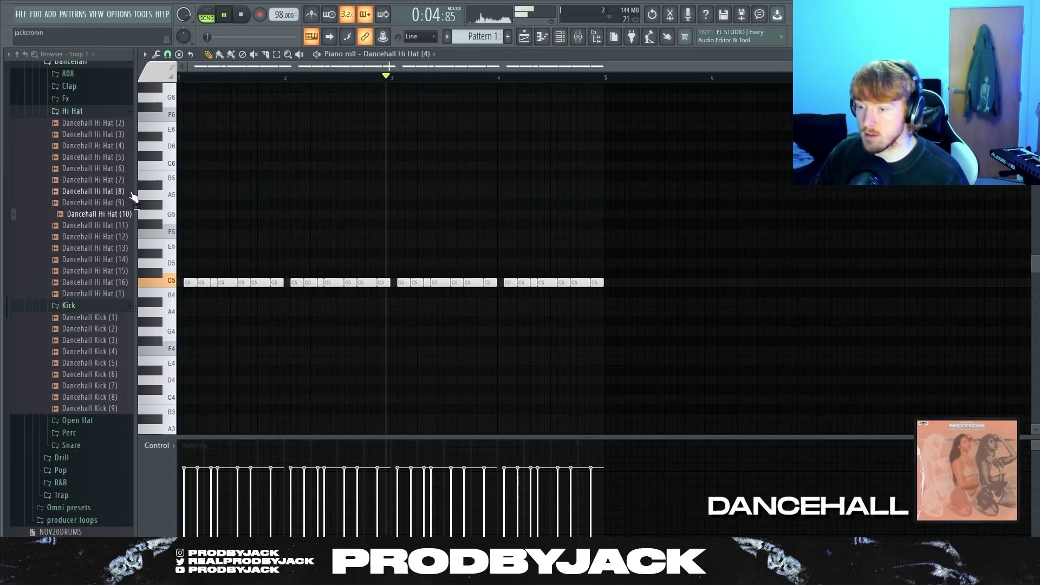
click(560, 36)
click(312, 242)
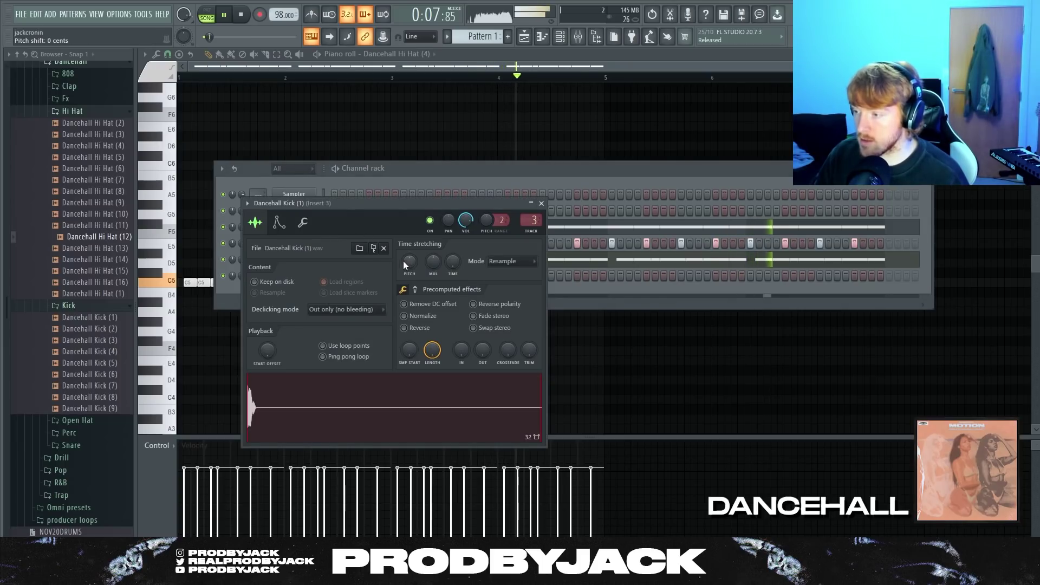
drag(403, 261, 407, 261)
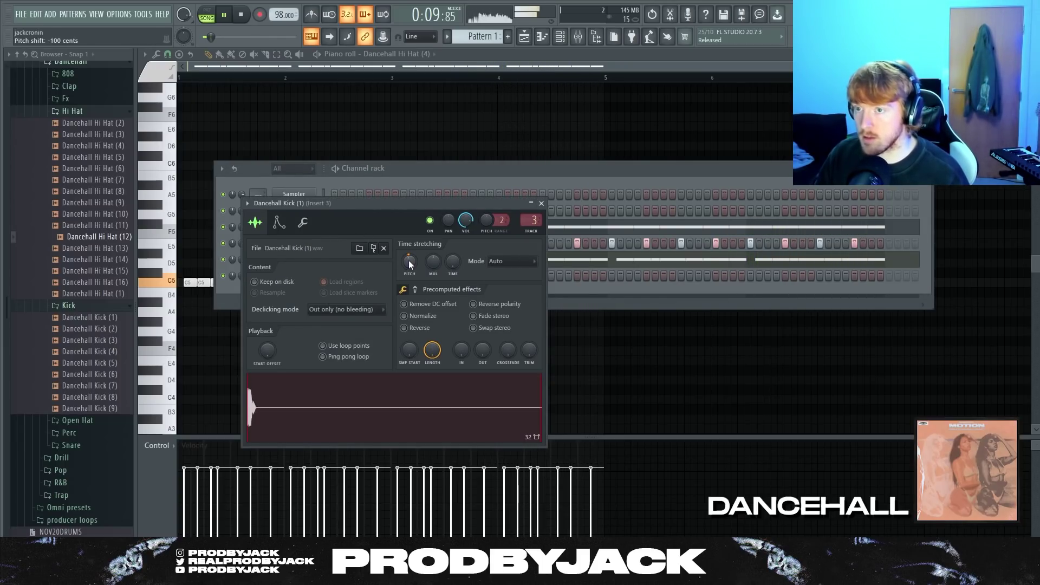
key(space)
key(space)
click(560, 36)
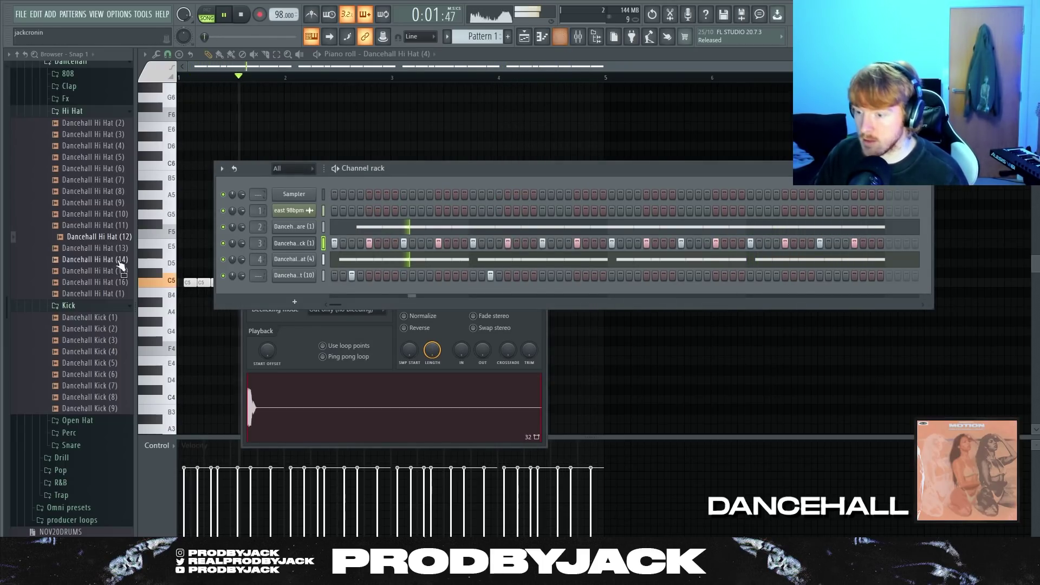
Preview Dancehall Hi Hat samples (16), (10) and (9), and Dancehall Perc (2)
click(104, 282)
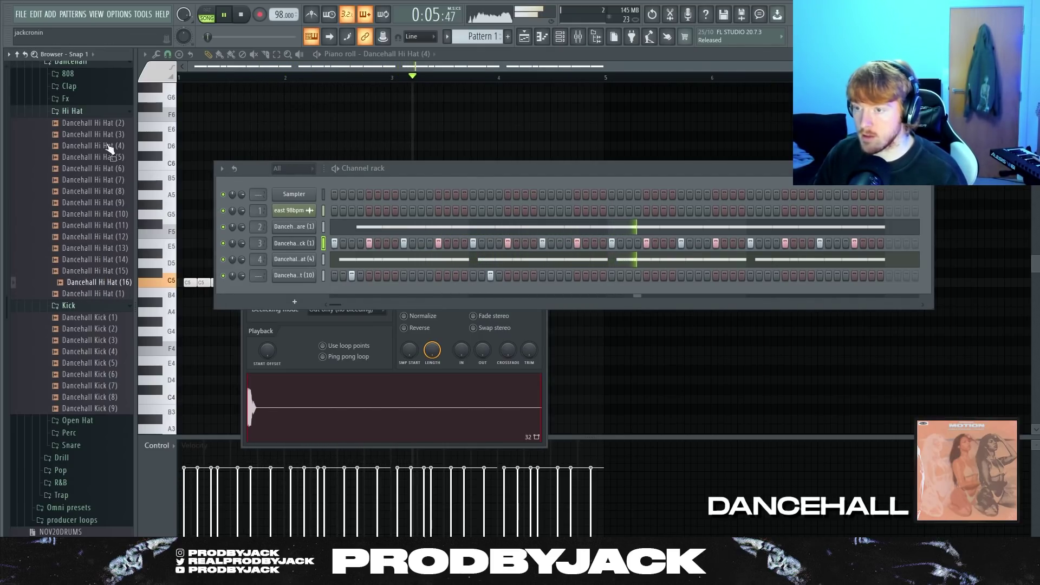
click(103, 123)
scroll(101, 174, up, 4)
click(108, 352)
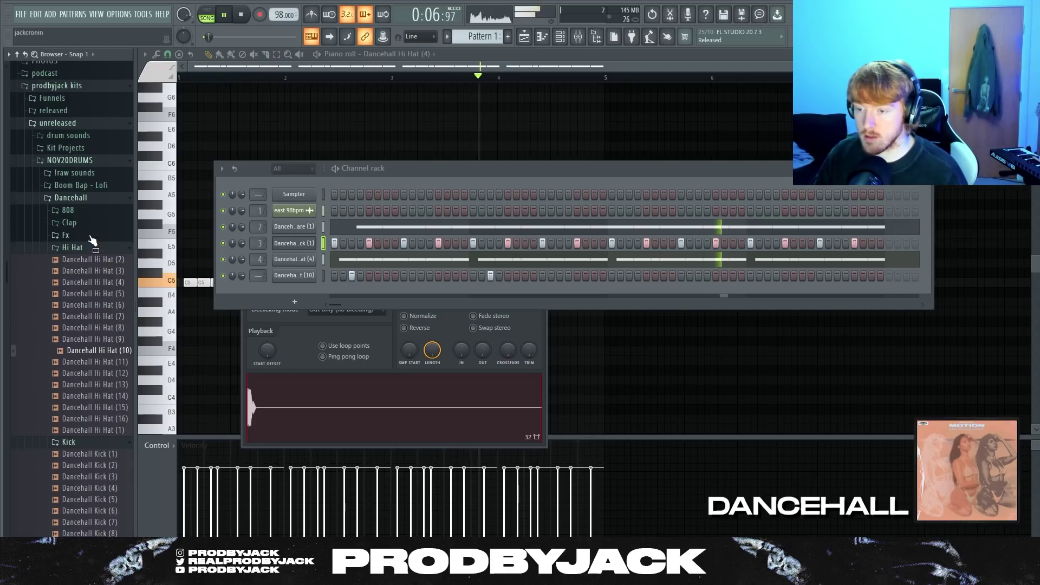
click(105, 342)
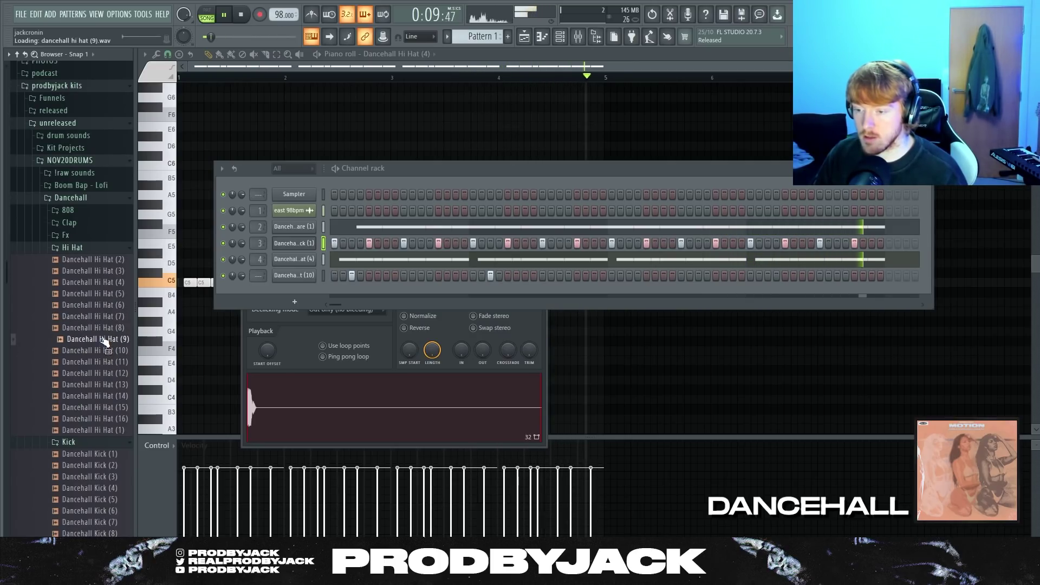
click(116, 323)
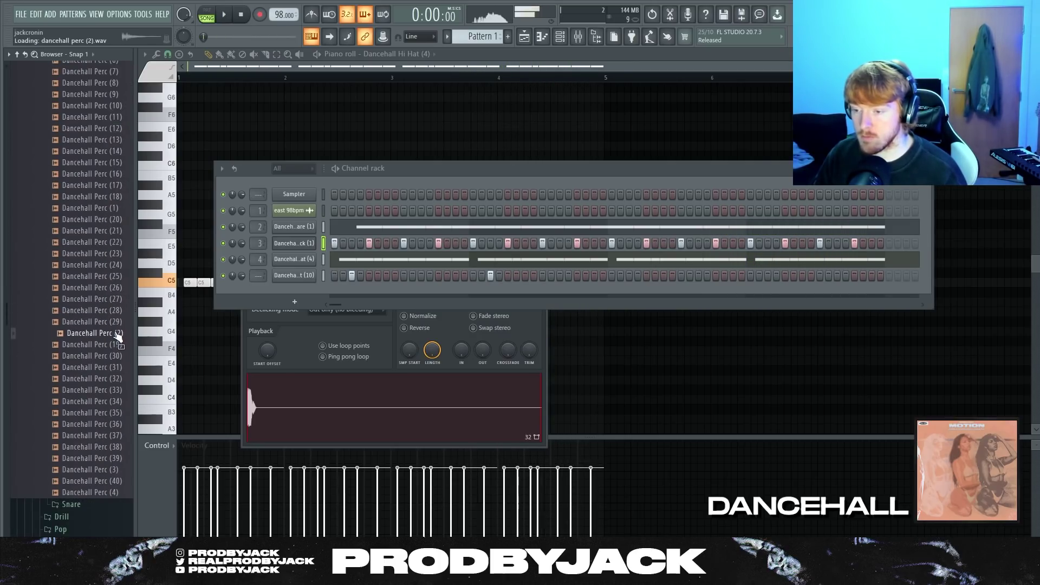
Preview the Dancehall Perc (19), (30) and (31) samples, comparing the last two against the playing beat
click(116, 344)
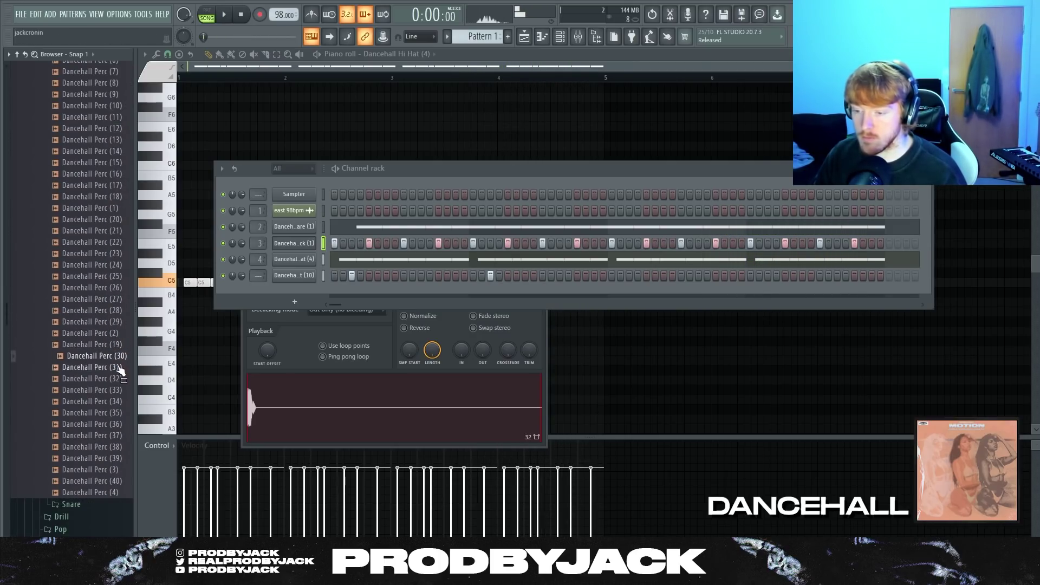
click(118, 367)
key(space)
click(116, 358)
scroll(111, 336, down, 2)
click(114, 301)
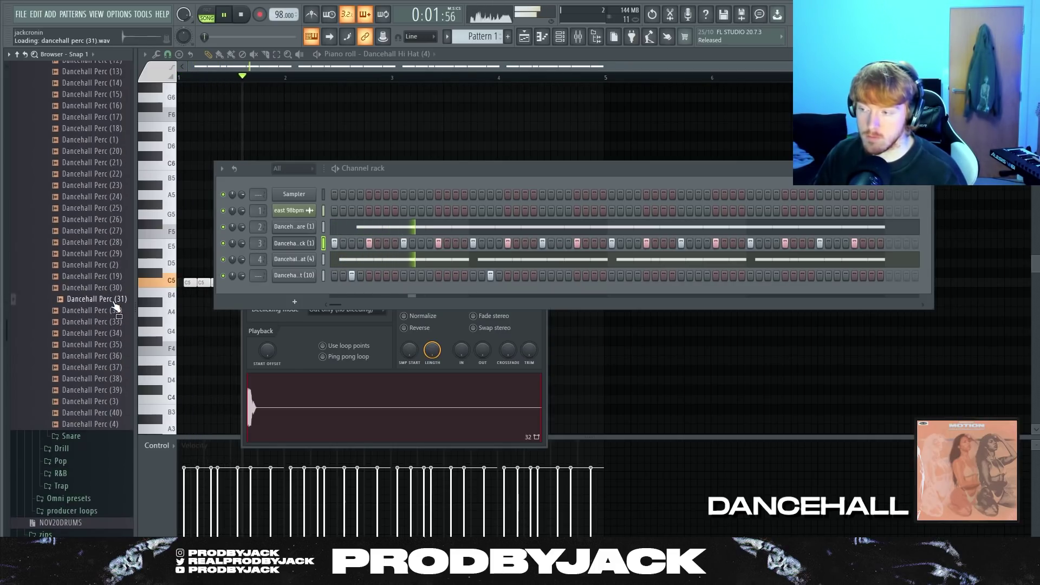
click(111, 291)
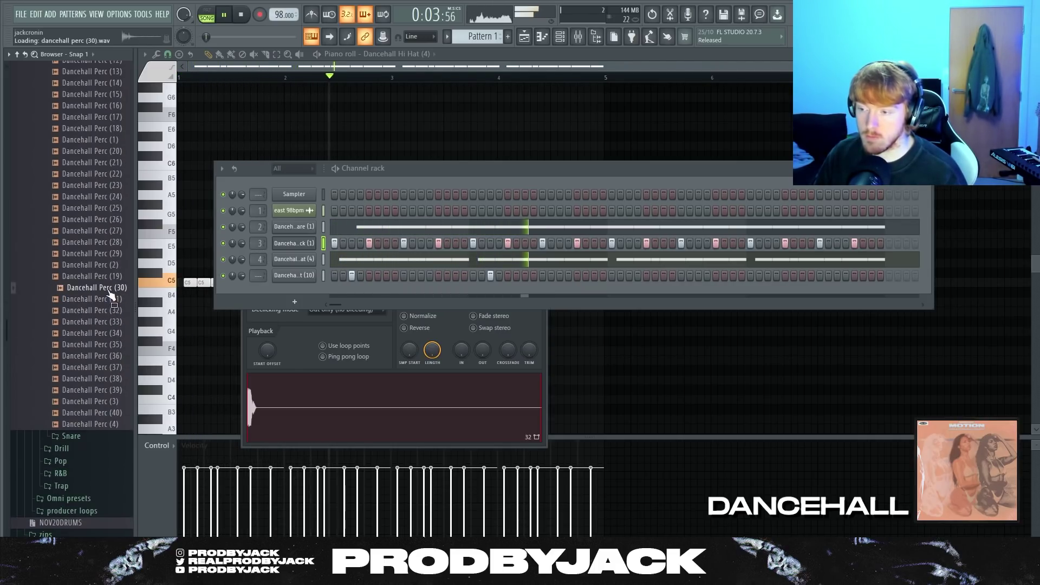
Add Dancehall Perc (30) as a new channel and place its hits on steps 31 and 63
drag(111, 293, 303, 287)
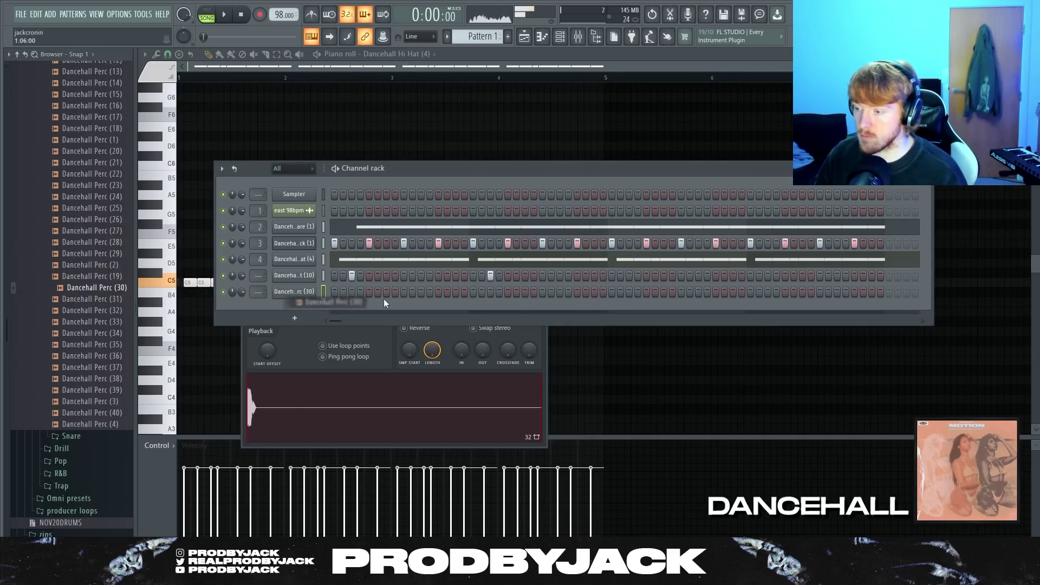
click(594, 291)
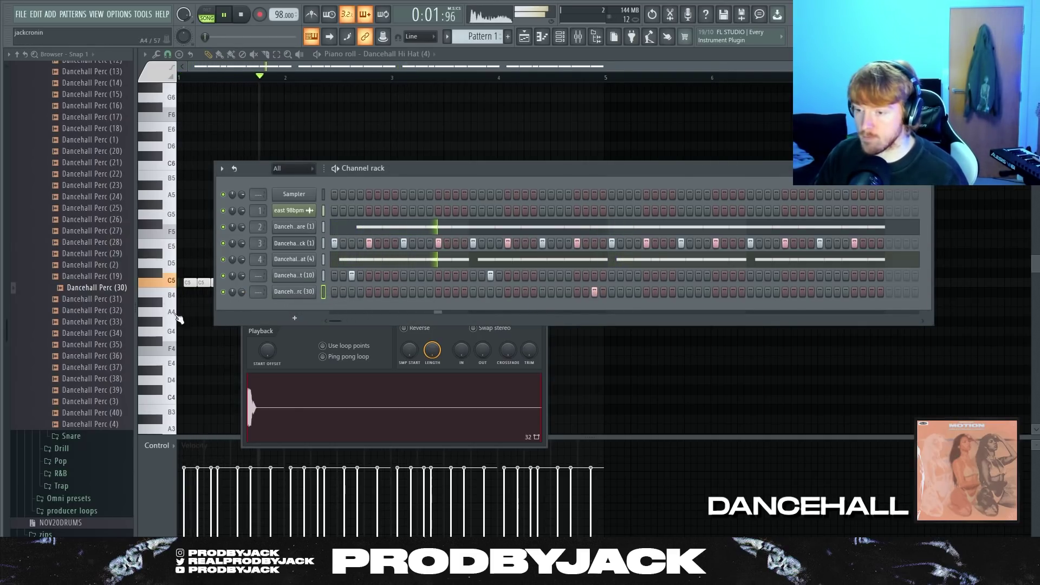
click(92, 299)
click(594, 291)
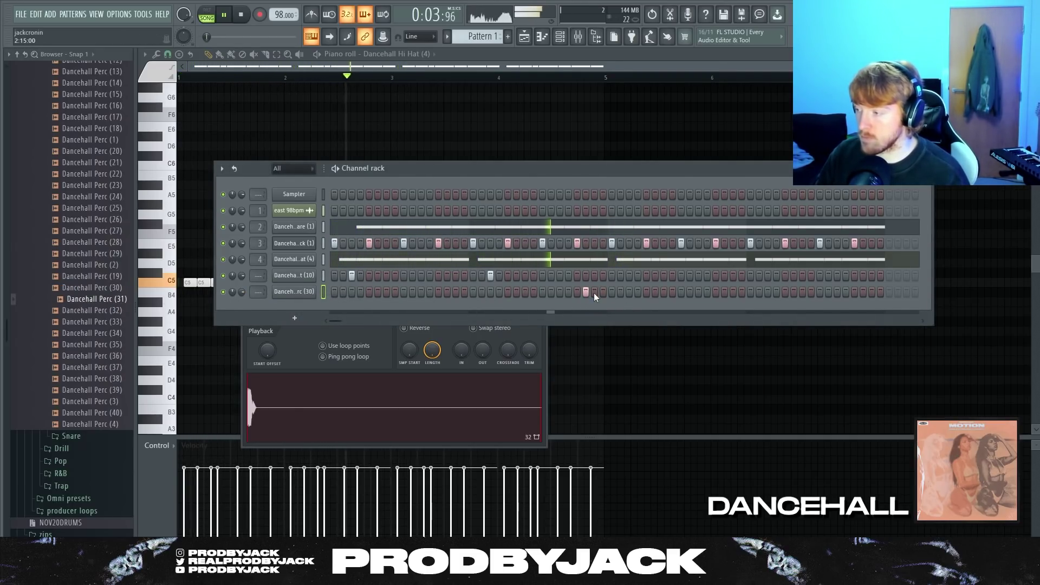
click(594, 292)
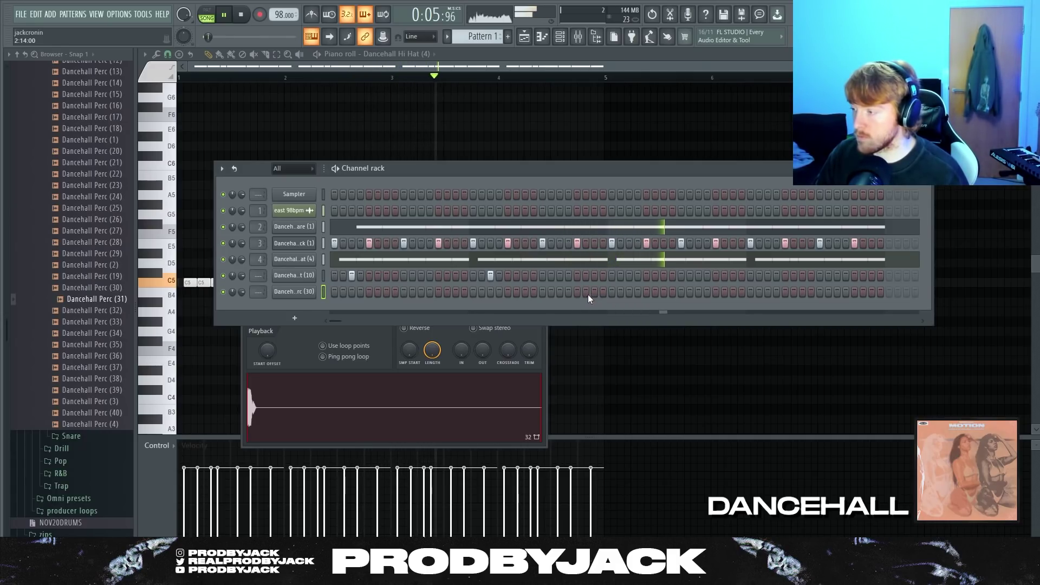
click(869, 293)
Preview the Dancehall Perc samples (34) to (37) against the playing beat
click(73, 334)
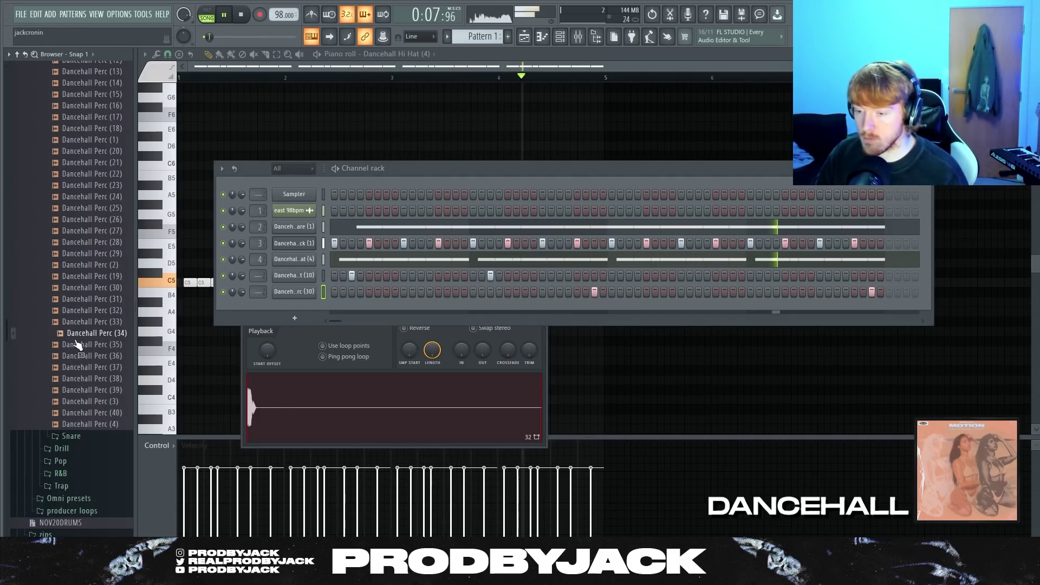
click(89, 345)
click(100, 357)
click(103, 367)
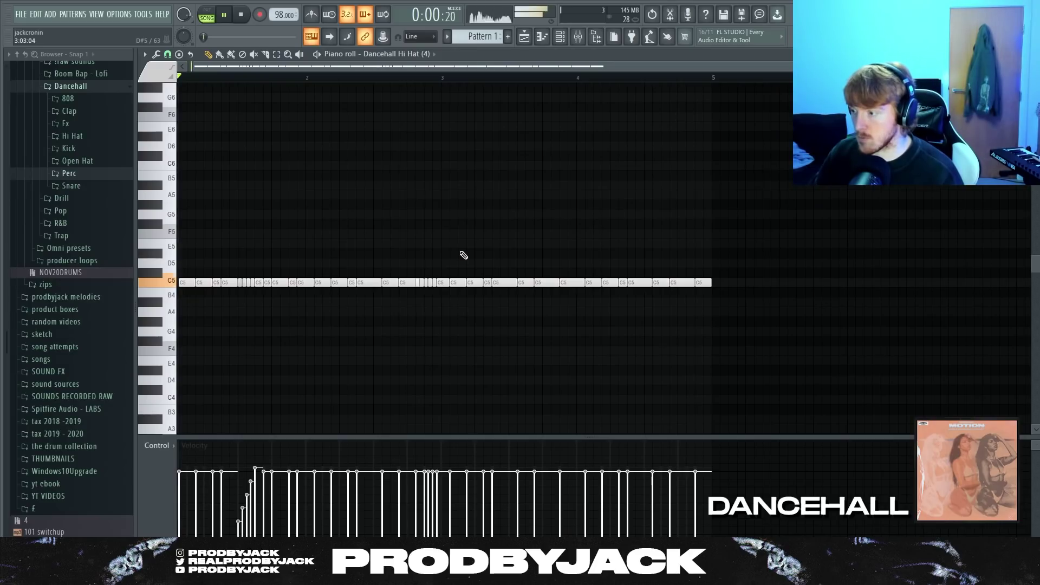
Delete the Dancehall Hi Hat (4) notes from bar 3 onward and duplicate the first two bars with their rolls in their place
right_click(487, 282)
right_click(704, 282)
right_click(445, 283)
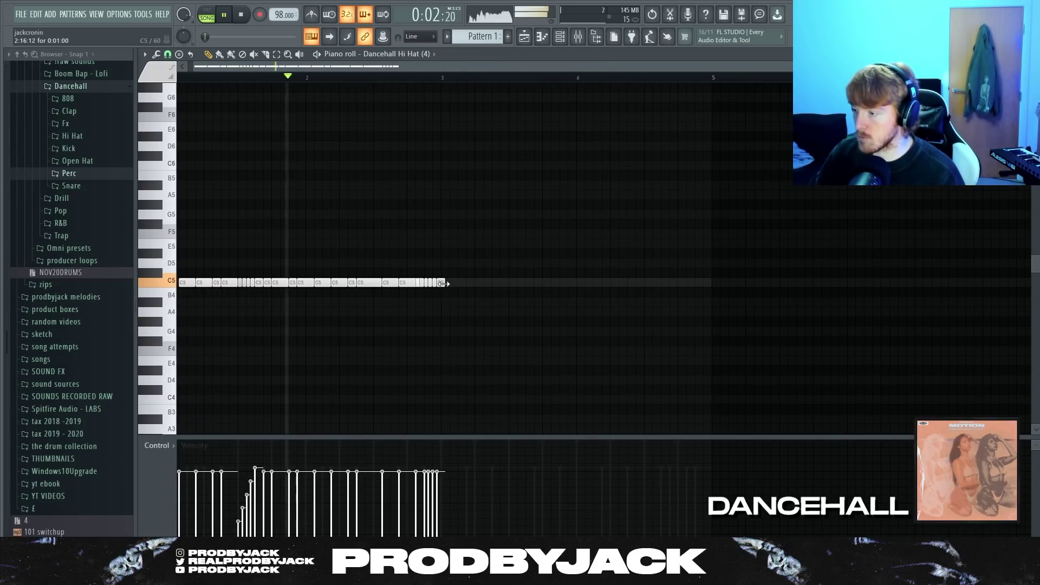
key(ctrl+b)
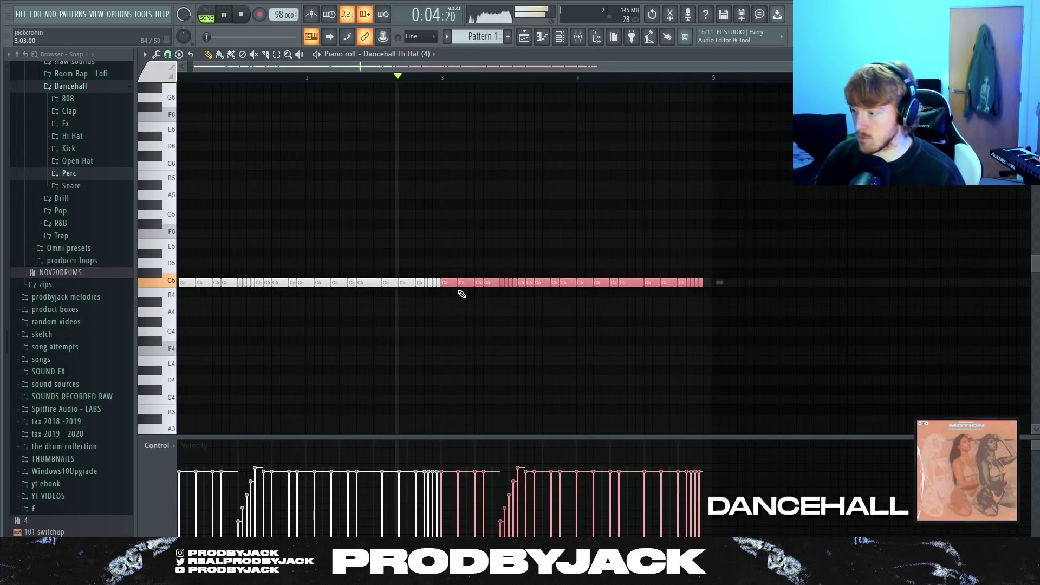
key(ctrl+d)
scroll(448, 316, up, 3)
scroll(453, 316, down, 4)
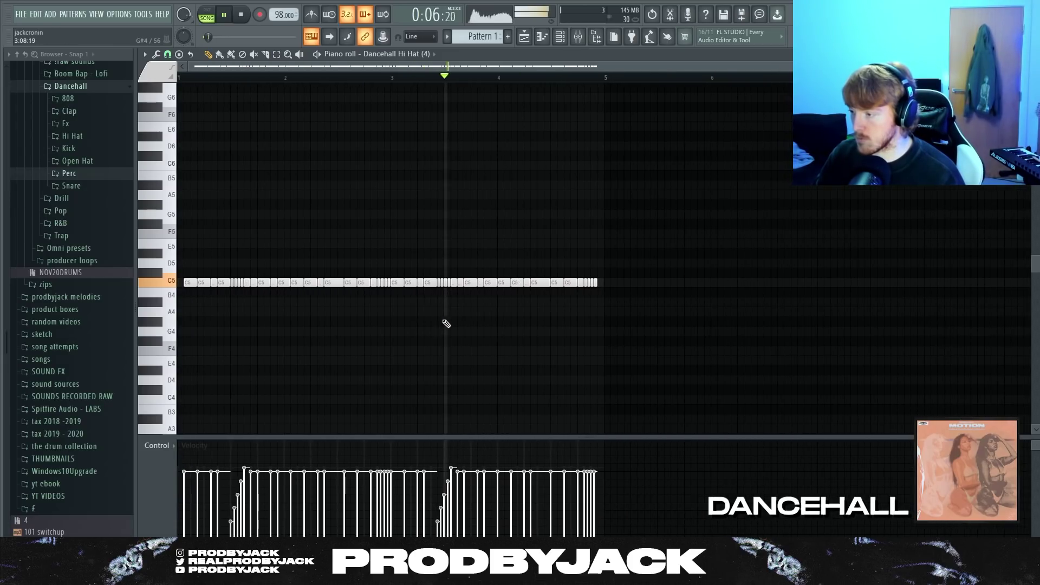
Shift the duplicated hi-hat notes slightly later so they repeat exactly two bars after the originals
key(space)
key(space)
drag(389, 273, 573, 301)
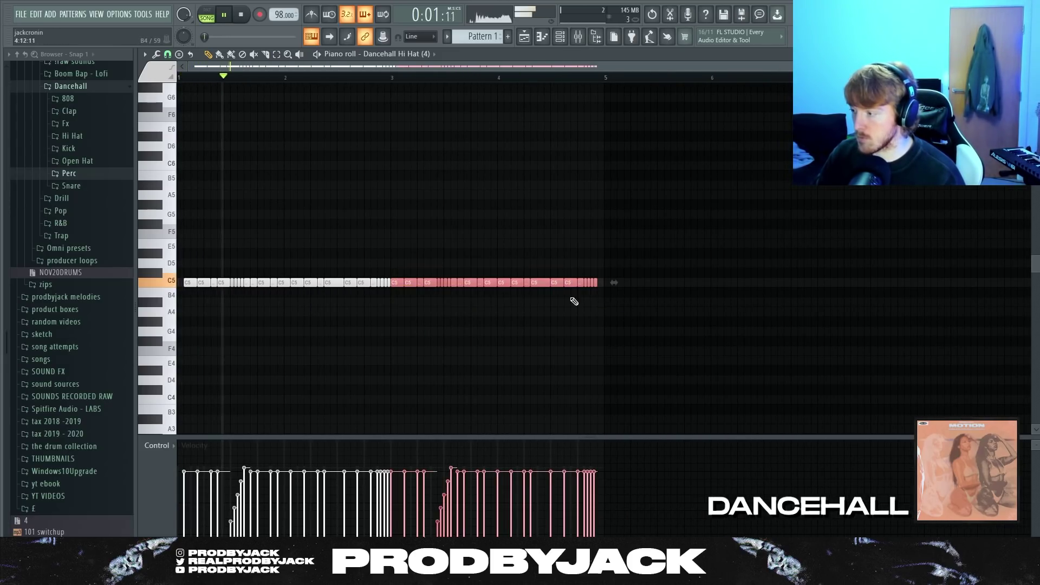
drag(395, 282, 401, 284)
key(ctrl+d)
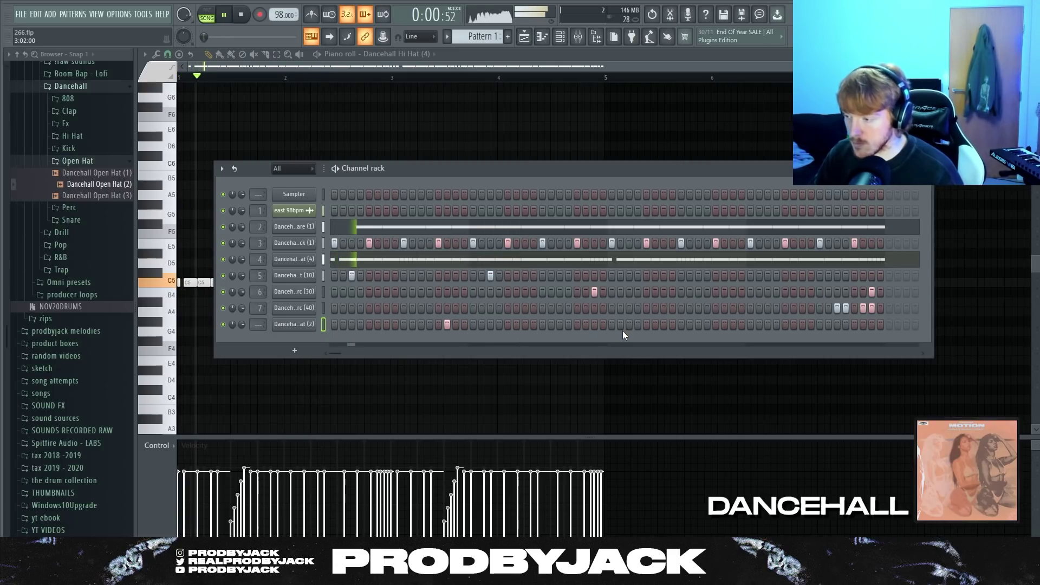
Place a Dancehall Open Hat (2) hit on step 46 and a Dancehall Kick (1) hit on step 5
click(724, 324)
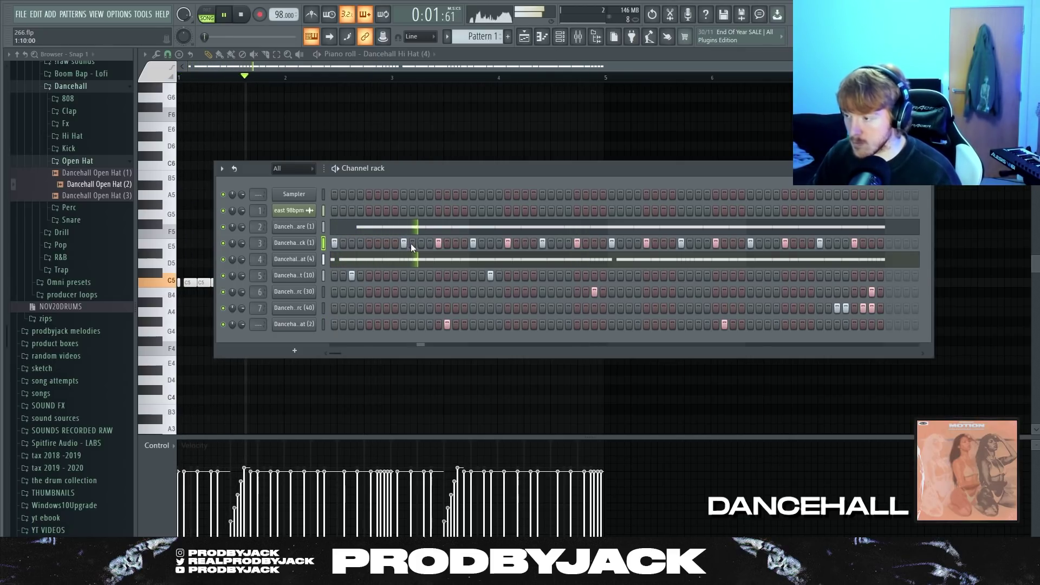
click(368, 243)
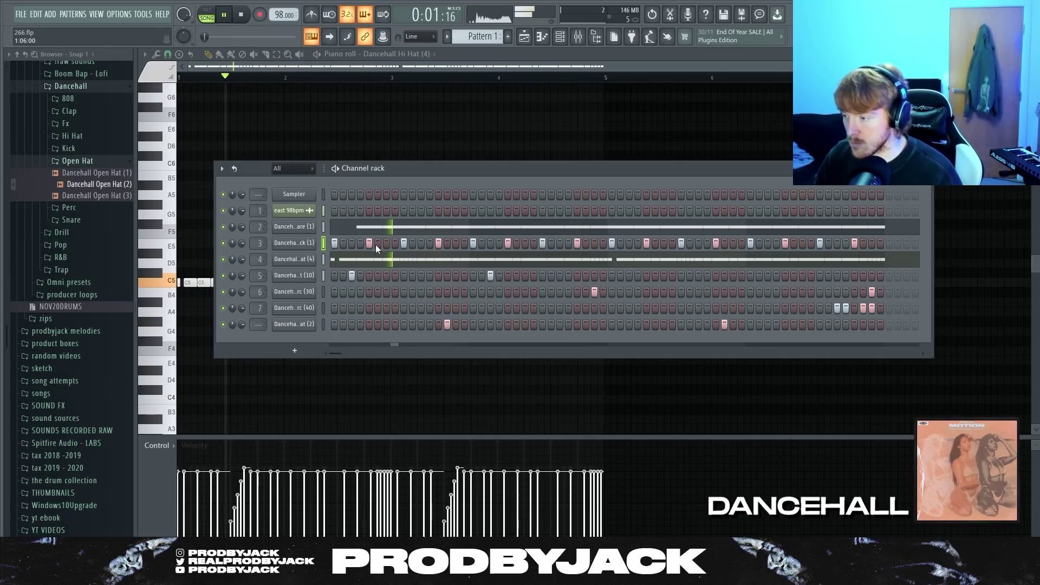
click(294, 243)
click(415, 290)
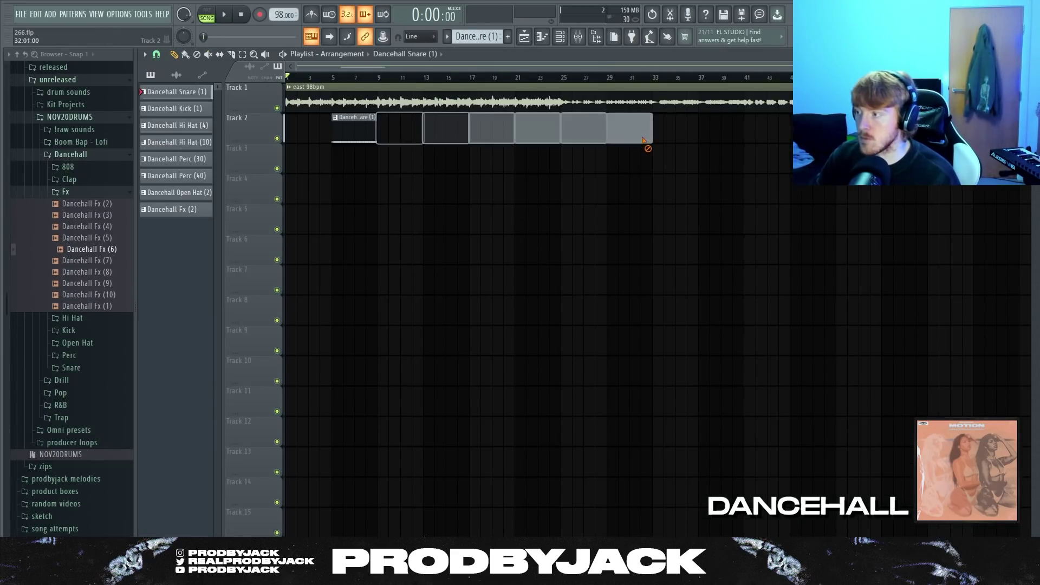
Lay out the split drum patterns on Tracks 3 to 10, starting at bar 5, with Dancehall Snare (1) on Track 3
click(355, 158)
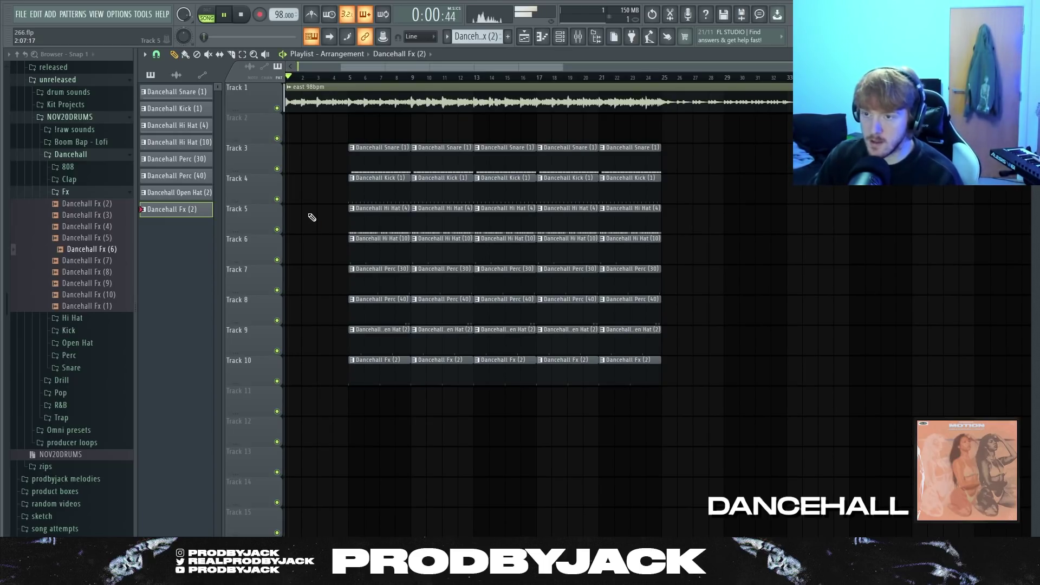
Delete the Dancehall Kick (1) clip at bar 9 on Track 4
scroll(309, 216, down, 2)
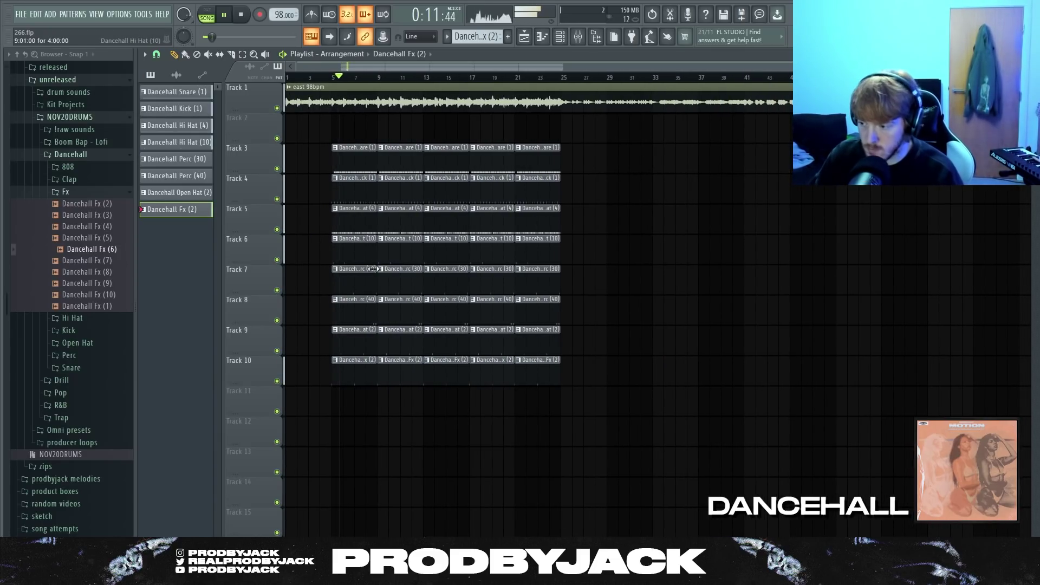
scroll(365, 290, up, 5)
scroll(364, 282, down, 4)
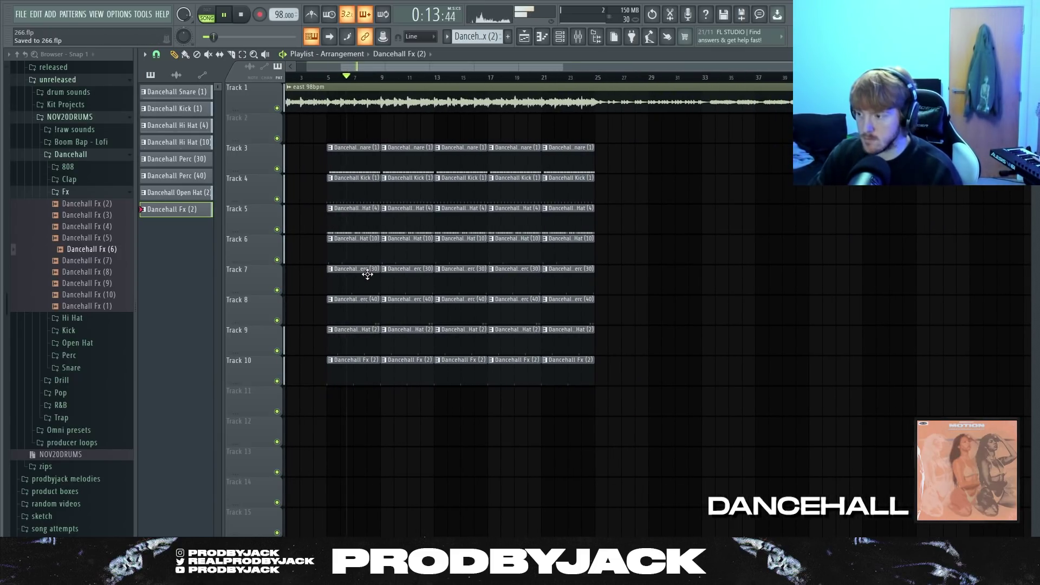
scroll(372, 265, up, 2)
scroll(373, 264, up, 2)
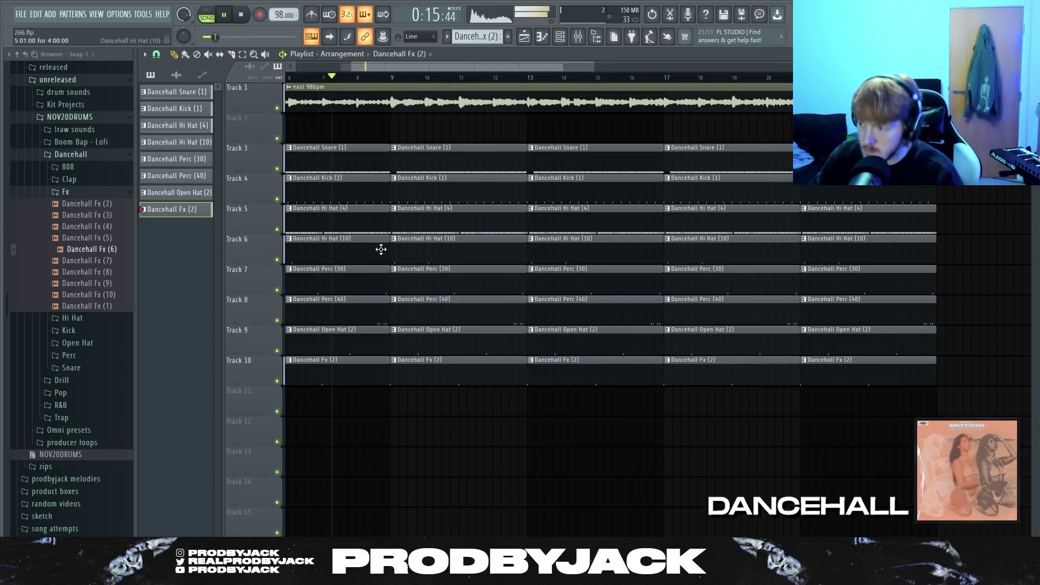
scroll(386, 243, down, 2)
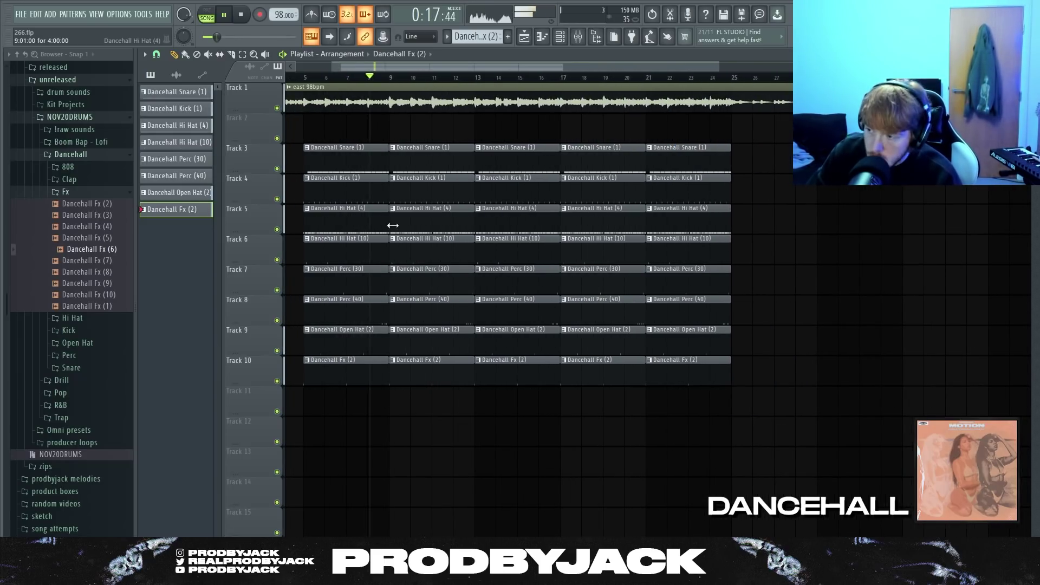
right_click(431, 201)
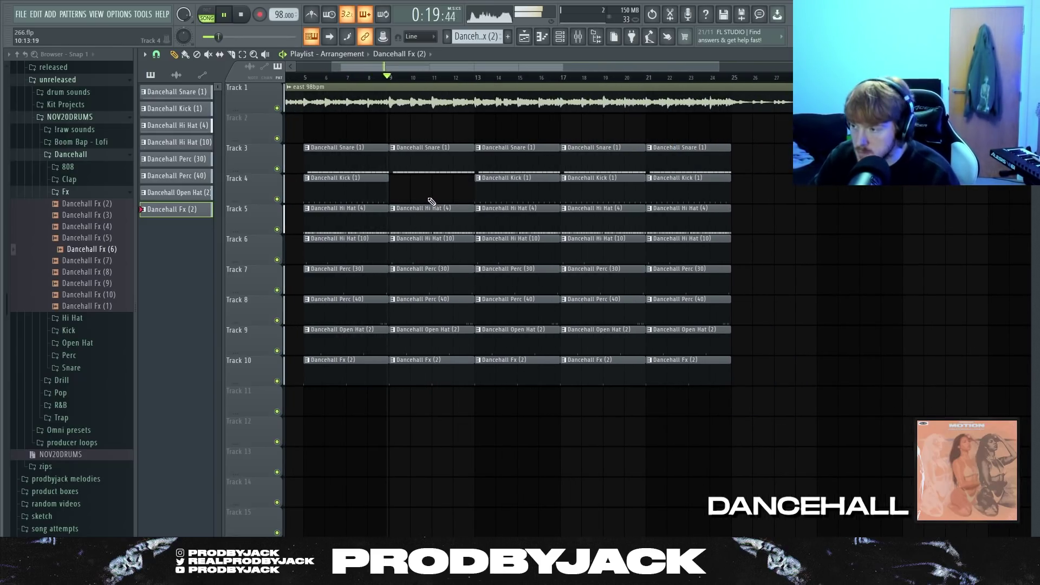
Move the Dancehall Kick (1) clip on Track 4 from bar 13 to bar 9
scroll(421, 197, down, 3)
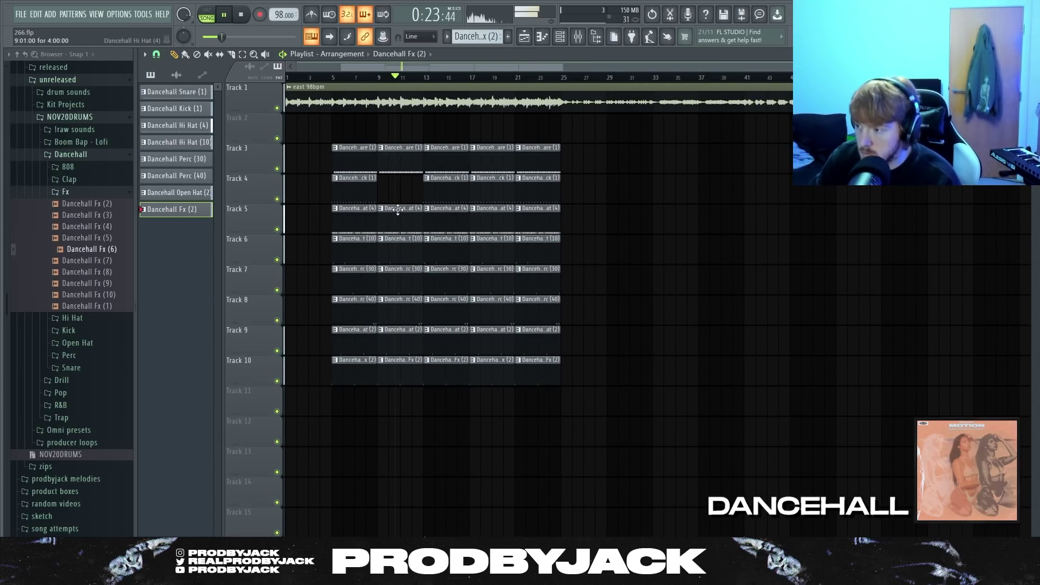
scroll(398, 210, up, 4)
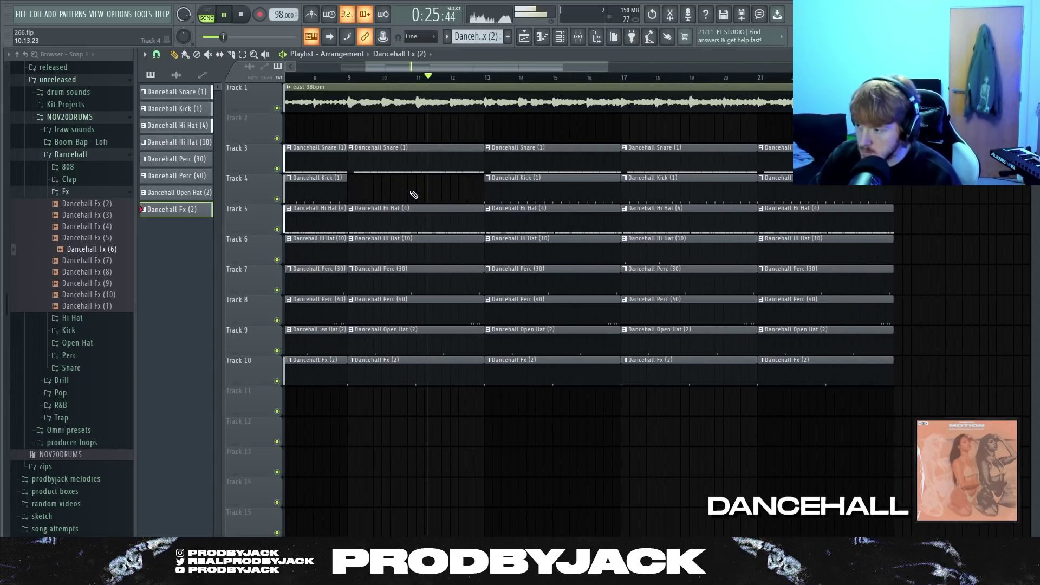
scroll(410, 192, down, 3)
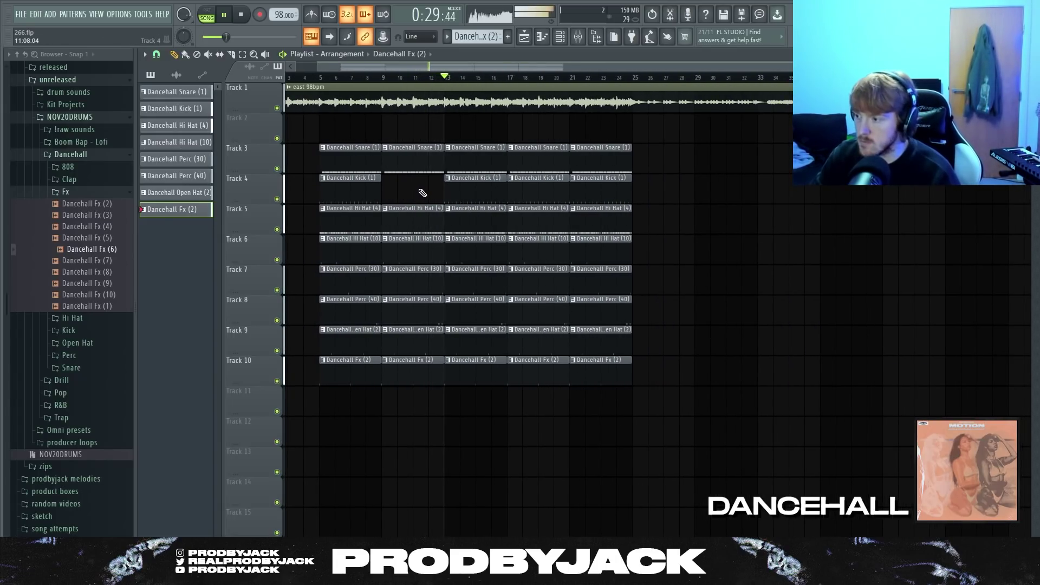
scroll(423, 191, down, 2)
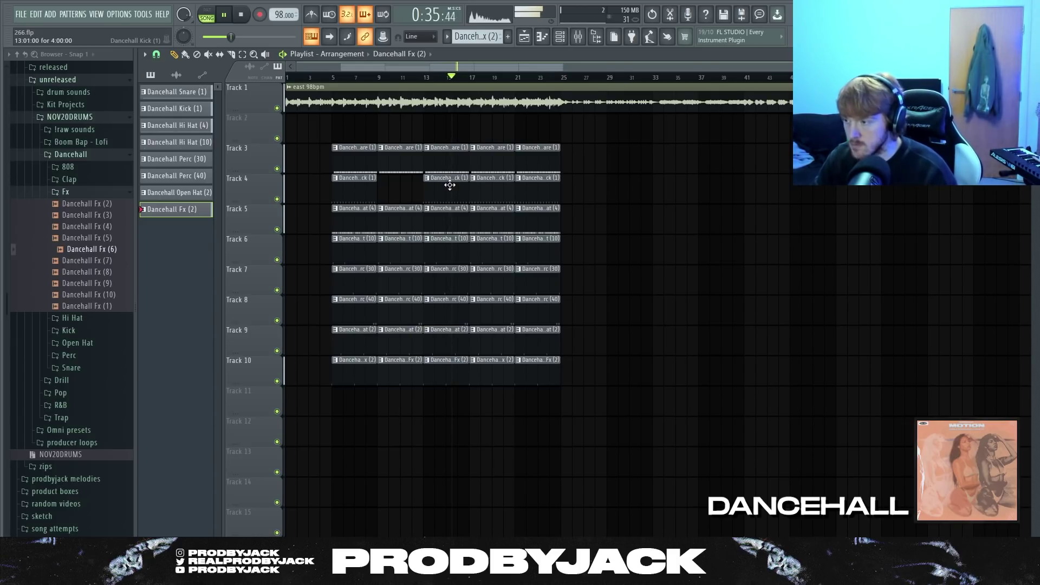
drag(450, 185, 403, 187)
click(402, 186)
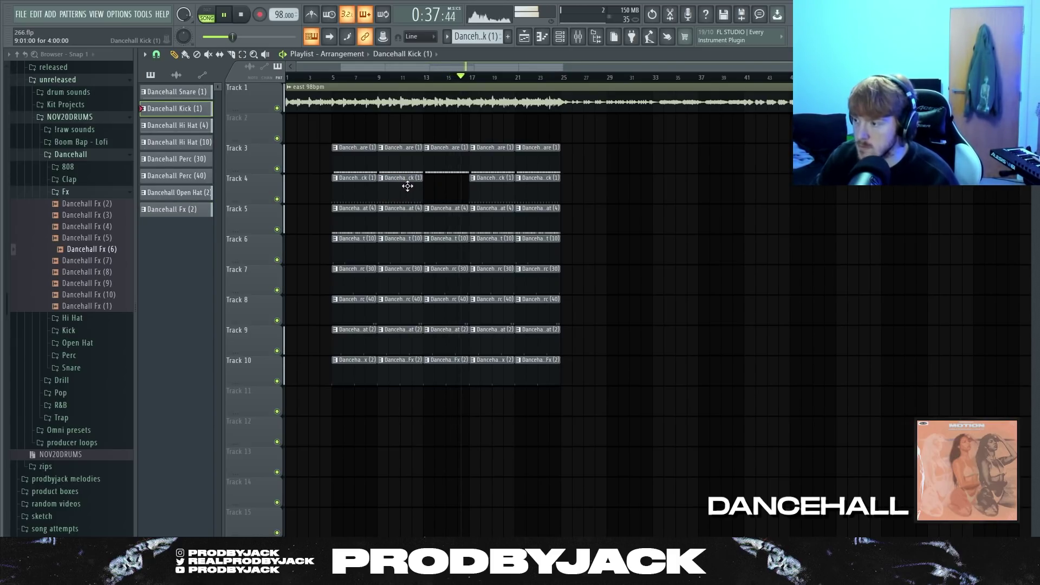
Select the last drum clips before bar 25 on Tracks 3 to 10 and duplicate them
scroll(453, 204, up, 3)
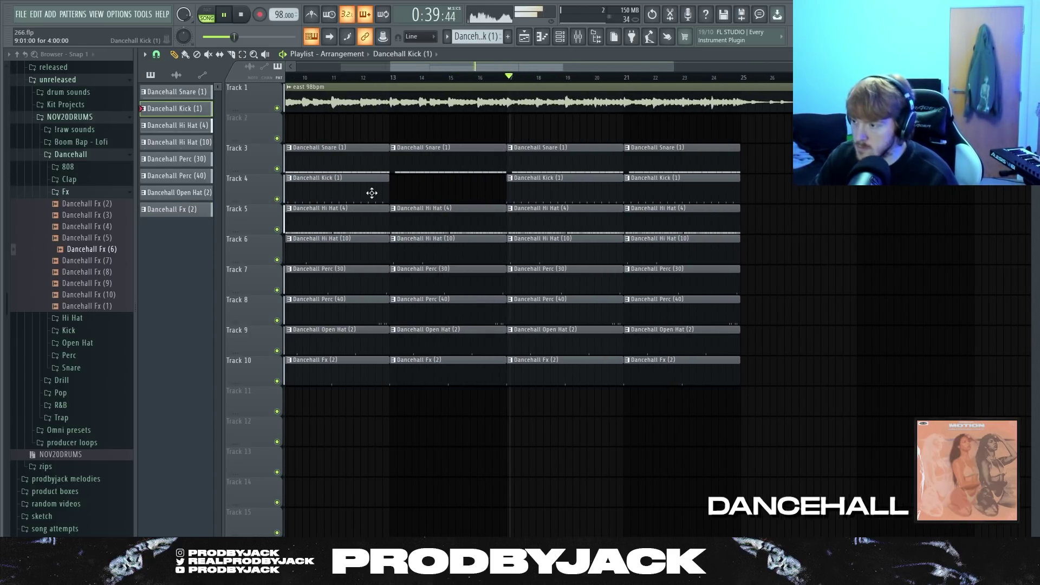
scroll(371, 194, down, 3)
drag(573, 174, 494, 376)
key(ctrl+b)
right_click(497, 424)
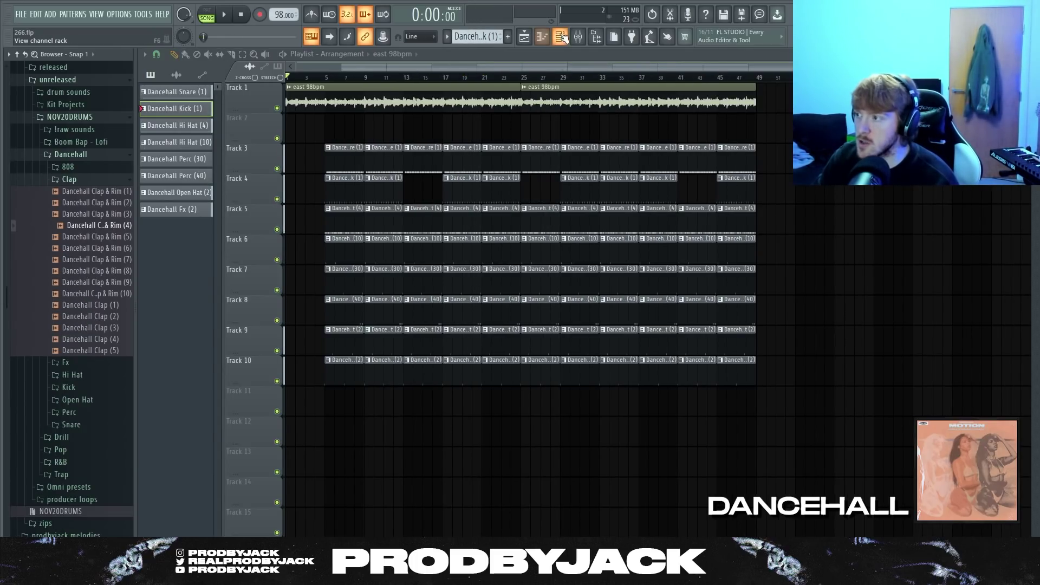
Show the channel rack and preview the Dancehall Clap & Rim (3) sample
key(F6)
click(106, 214)
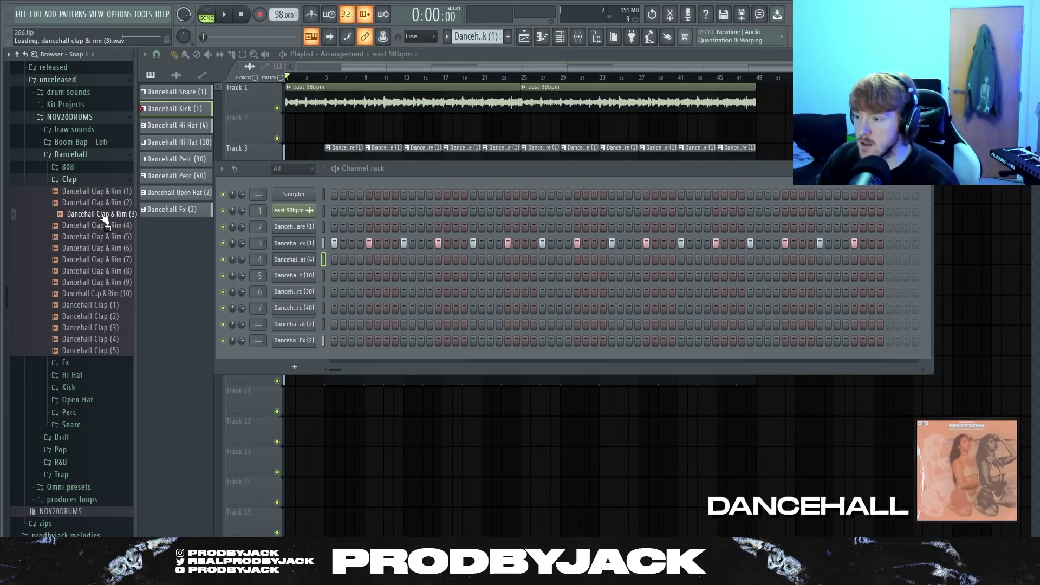